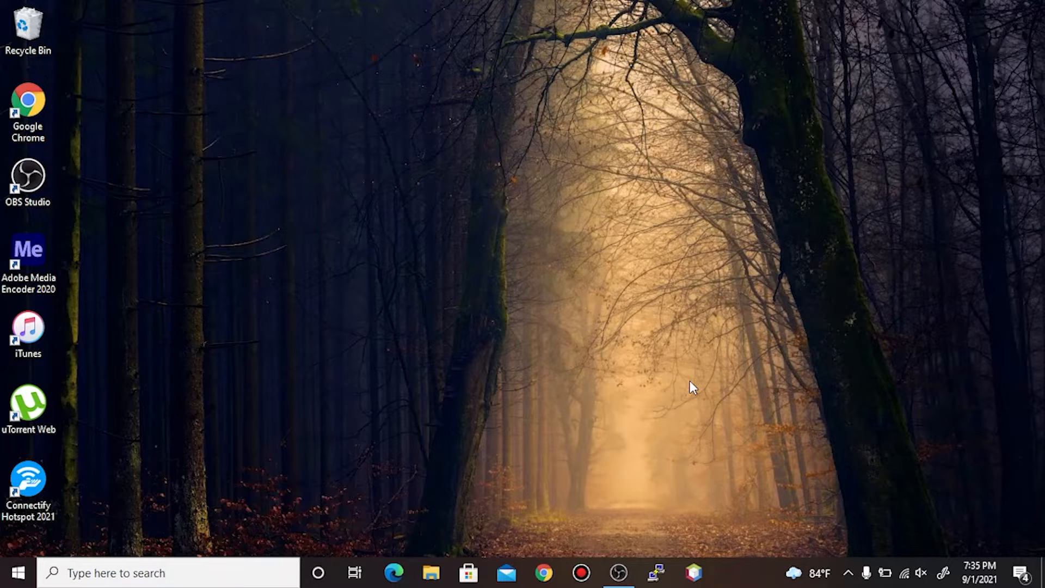
# - Launch Paint, choose green, and hand-write the word DEVICE
pyautogui.press('Return')
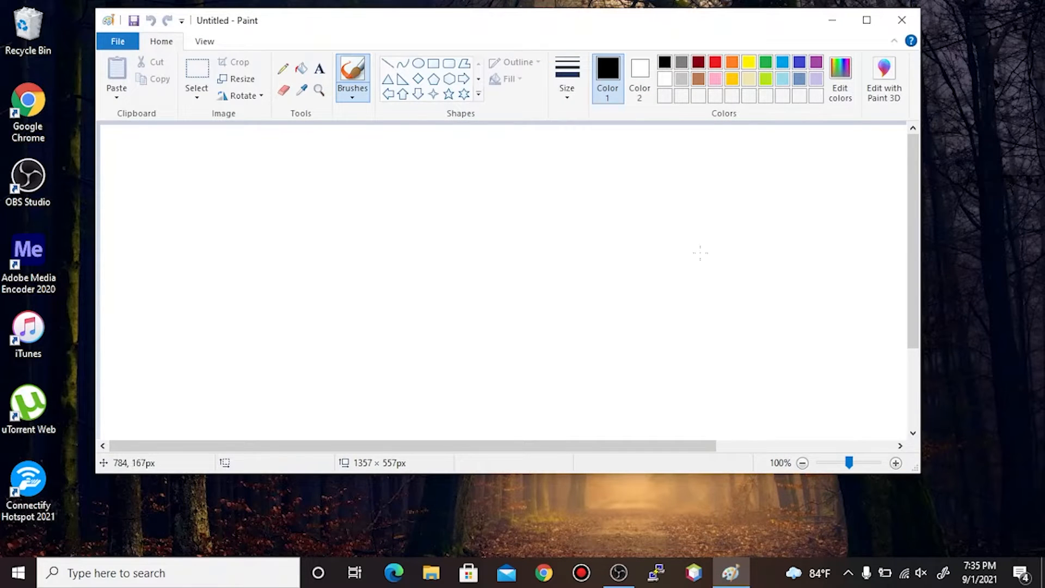
pyautogui.click(765, 62)
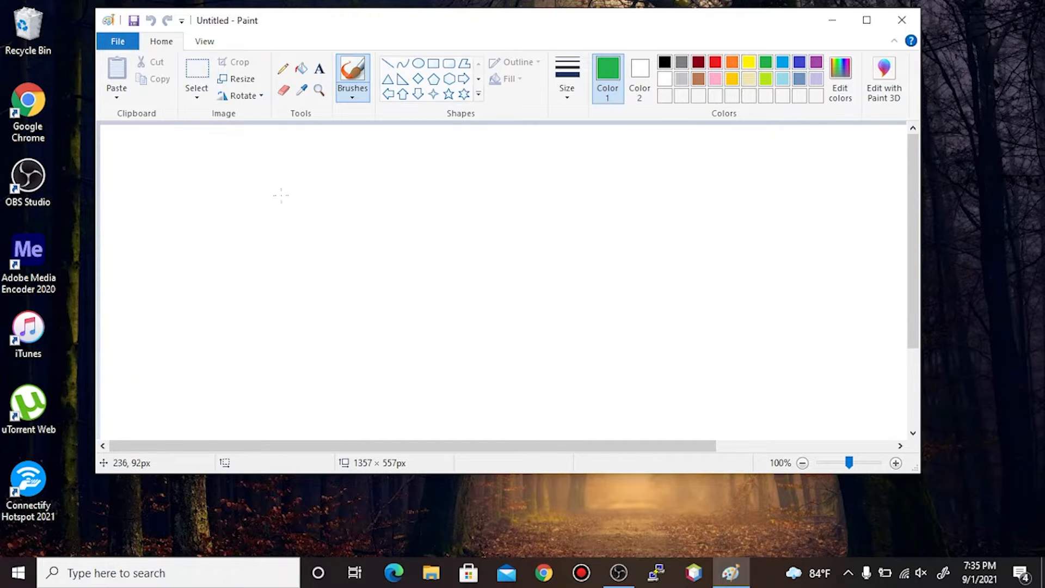
pyautogui.moveTo(276, 171)
pyautogui.mouseDown()
pyautogui.moveTo(279, 216)
pyautogui.moveTo(251, 231)
pyautogui.mouseUp()
pyautogui.moveTo(310, 182)
pyautogui.mouseDown()
pyautogui.moveTo(341, 212)
pyautogui.moveTo(342, 203)
pyautogui.mouseUp()
pyautogui.moveTo(303, 191); pyautogui.dragTo(331, 186)
pyautogui.moveTo(309, 198)
pyautogui.mouseDown()
pyautogui.moveTo(357, 181)
pyautogui.moveTo(386, 212)
pyautogui.mouseUp()
pyautogui.moveTo(373, 182)
pyautogui.mouseDown()
pyautogui.moveTo(394, 180)
pyautogui.moveTo(389, 209)
pyautogui.mouseUp()
pyautogui.moveTo(425, 184)
pyautogui.mouseDown()
pyautogui.moveTo(424, 209)
pyautogui.moveTo(472, 202)
pyautogui.mouseUp()
pyautogui.moveTo(431, 164); pyautogui.dragTo(455, 161)
# - Hand-write GROUPS after DEVICE
pyautogui.moveTo(426, 189); pyautogui.dragTo(448, 184)
pyautogui.moveTo(531, 162)
pyautogui.mouseDown()
pyautogui.moveTo(507, 201)
pyautogui.moveTo(580, 191)
pyautogui.moveTo(598, 205)
pyautogui.mouseUp()
pyautogui.moveTo(623, 177)
pyautogui.mouseDown()
pyautogui.moveTo(609, 200)
pyautogui.moveTo(629, 174)
pyautogui.mouseUp()
pyautogui.moveTo(638, 173)
pyautogui.mouseDown()
pyautogui.moveTo(666, 164)
pyautogui.moveTo(674, 195)
pyautogui.mouseUp()
pyautogui.moveTo(691, 154)
pyautogui.mouseDown()
pyautogui.moveTo(692, 208)
pyautogui.moveTo(686, 189)
pyautogui.mouseUp()
pyautogui.moveTo(738, 162); pyautogui.dragTo(709, 199)
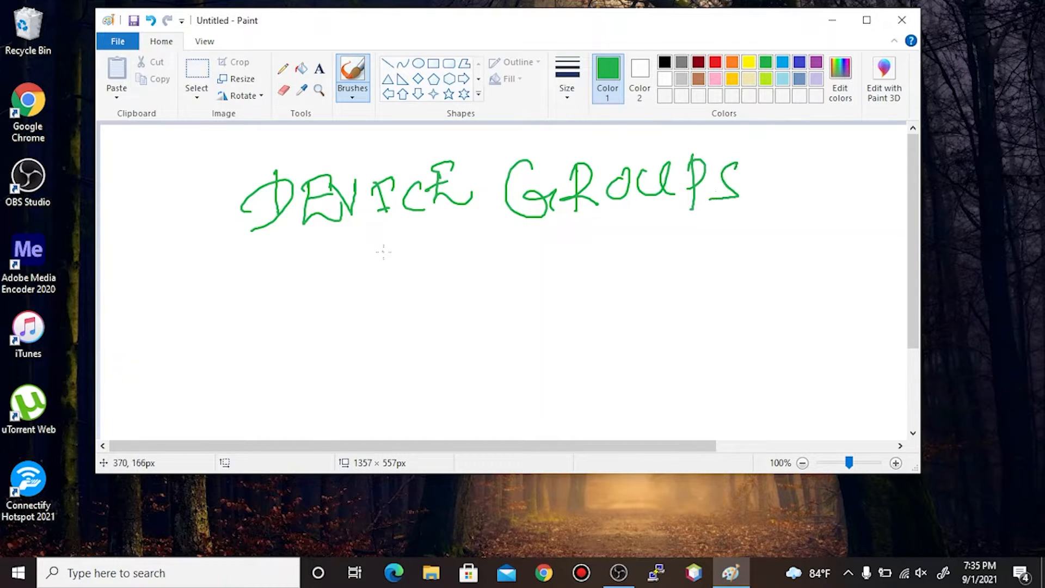
# - Draw left and right arrows branching down from DEVICE GROUPS
pyautogui.moveTo(460, 230); pyautogui.dragTo(390, 289)
pyautogui.moveTo(460, 232); pyautogui.dragTo(528, 276)
pyautogui.moveTo(385, 270); pyautogui.dragTo(404, 308)
pyautogui.moveTo(512, 280); pyautogui.dragTo(555, 252)
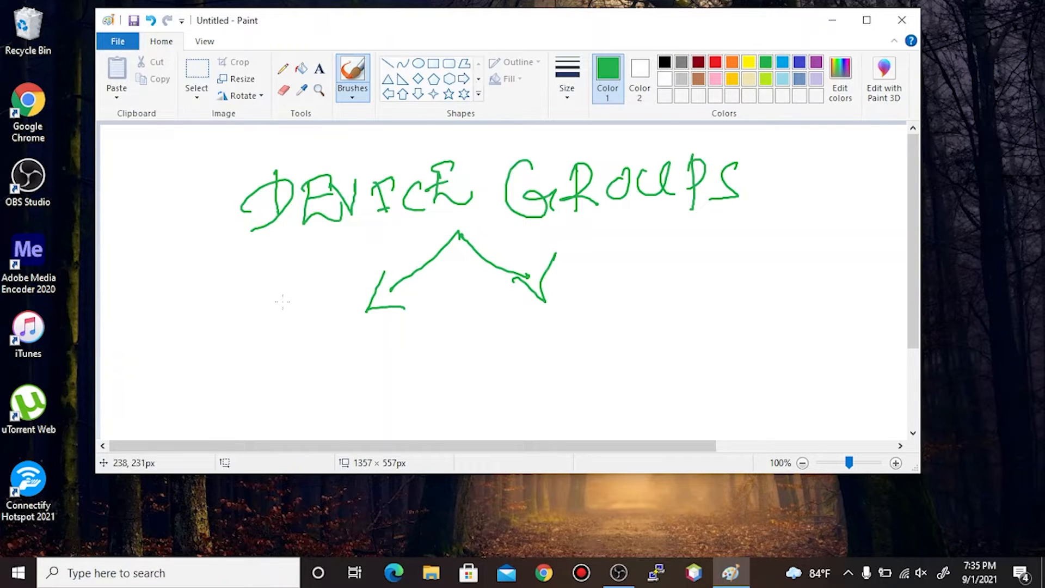
# - Write FW RULES under the left arrow
pyautogui.moveTo(212, 342); pyautogui.dragTo(225, 389)
pyautogui.moveTo(197, 341)
pyautogui.mouseDown()
pyautogui.moveTo(242, 332)
pyautogui.moveTo(246, 350)
pyautogui.mouseUp()
pyautogui.moveTo(263, 338); pyautogui.dragTo(341, 380)
pyautogui.moveTo(333, 341)
pyautogui.mouseDown()
pyautogui.moveTo(364, 371)
pyautogui.moveTo(393, 336)
pyautogui.moveTo(426, 361)
pyautogui.moveTo(452, 322)
pyautogui.moveTo(452, 351)
pyautogui.moveTo(466, 357)
pyautogui.mouseUp()
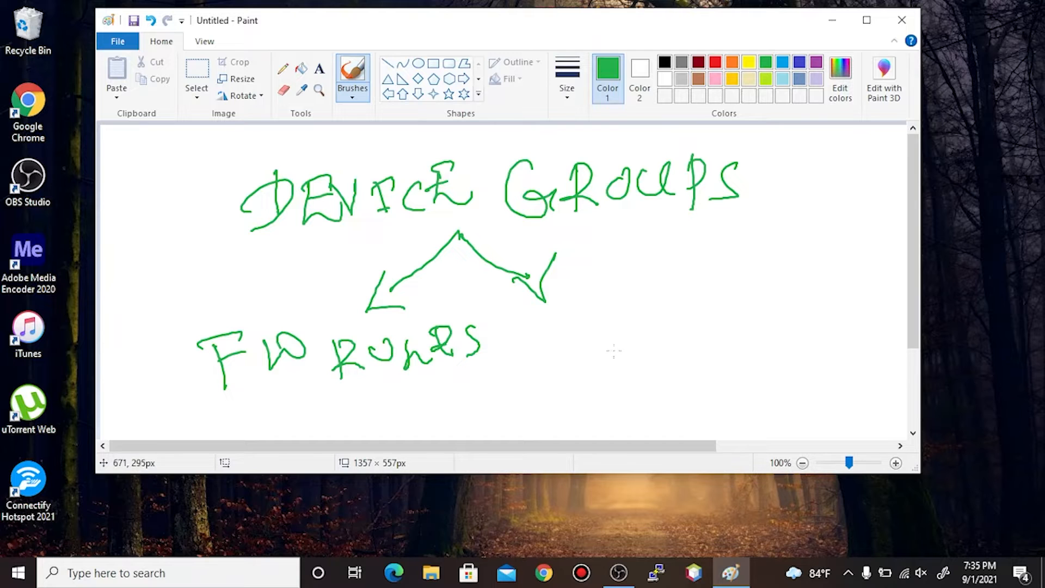
# - Write FW OBJECTS under the right arrow and maximize the Paint window
pyautogui.moveTo(563, 326)
pyautogui.mouseDown()
pyautogui.moveTo(567, 366)
pyautogui.moveTo(586, 324)
pyautogui.mouseUp()
pyautogui.moveTo(558, 351)
pyautogui.mouseDown()
pyautogui.moveTo(590, 349)
pyautogui.moveTo(636, 322)
pyautogui.moveTo(623, 319)
pyautogui.mouseUp()
pyautogui.moveTo(687, 322); pyautogui.dragTo(689, 325)
pyautogui.moveTo(702, 303)
pyautogui.mouseDown()
pyautogui.moveTo(703, 327)
pyautogui.moveTo(730, 337)
pyautogui.mouseUp()
pyautogui.moveTo(731, 298)
pyautogui.mouseDown()
pyautogui.moveTo(754, 294)
pyautogui.moveTo(786, 327)
pyautogui.moveTo(772, 296)
pyautogui.mouseUp()
pyautogui.moveTo(754, 317); pyautogui.dragTo(836, 325)
pyautogui.moveTo(818, 296)
pyautogui.mouseDown()
pyautogui.moveTo(847, 289)
pyautogui.moveTo(844, 324)
pyautogui.mouseUp()
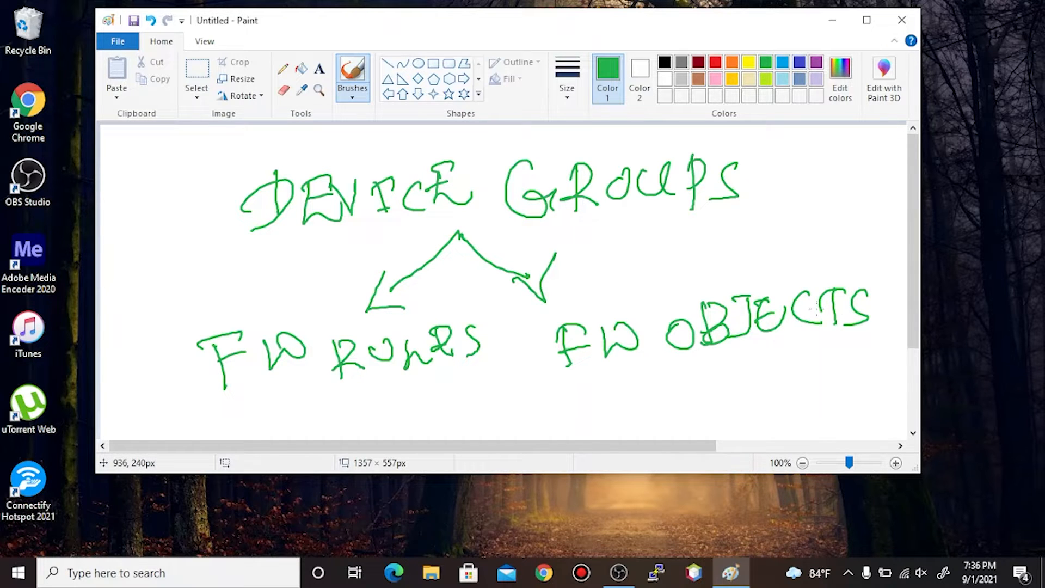
pyautogui.click(866, 19)
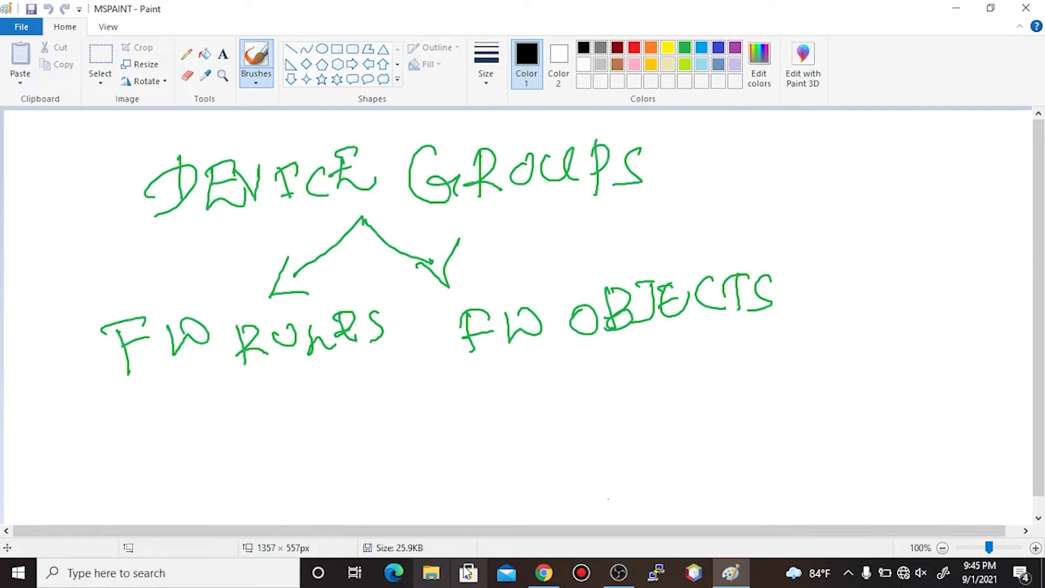
pyautogui.click(544, 573)
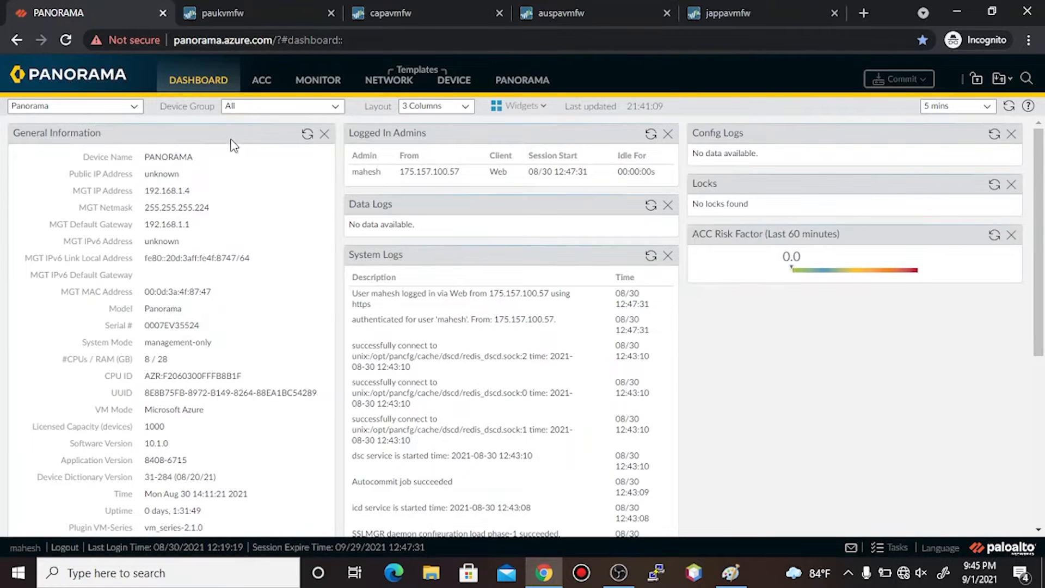
pyautogui.click(242, 11)
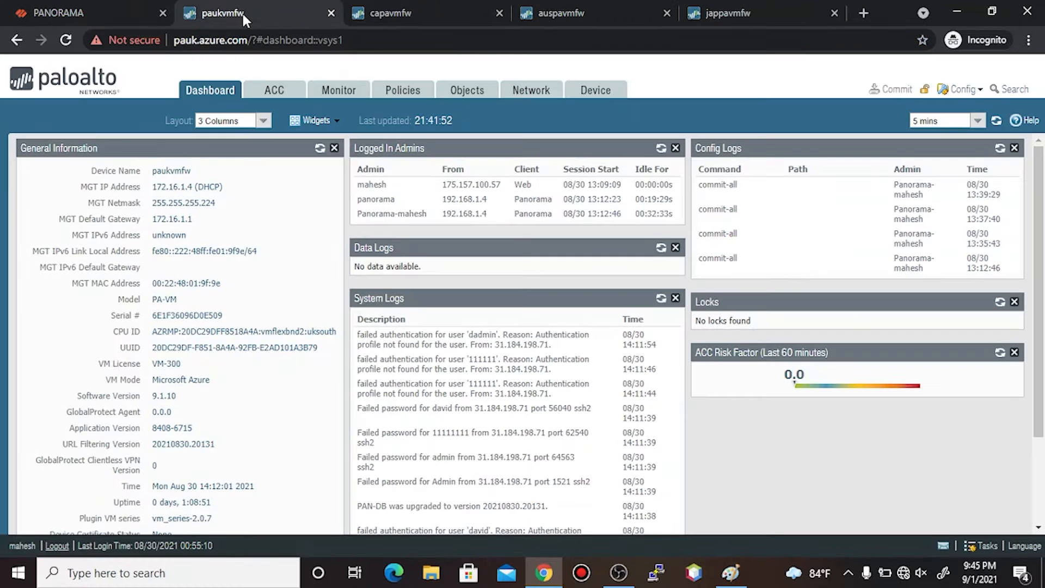
pyautogui.click(372, 12)
pyautogui.click(594, 8)
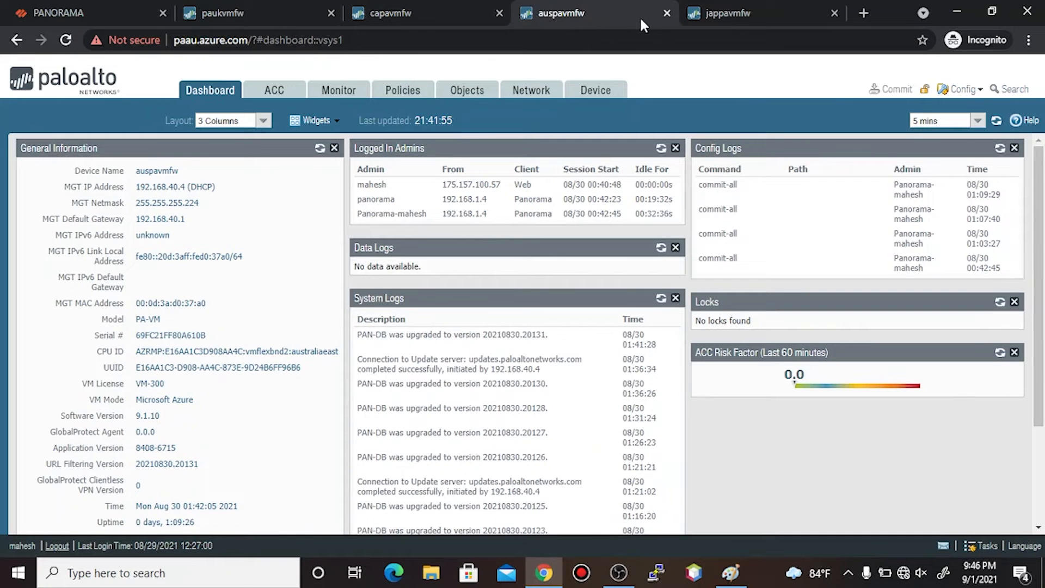
pyautogui.click(762, 14)
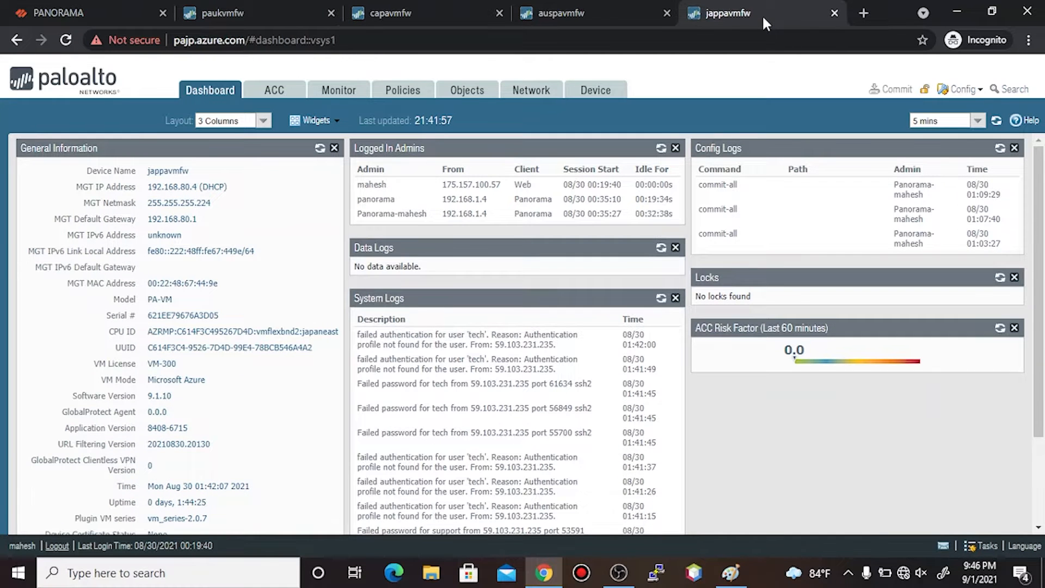
pyautogui.click(108, 8)
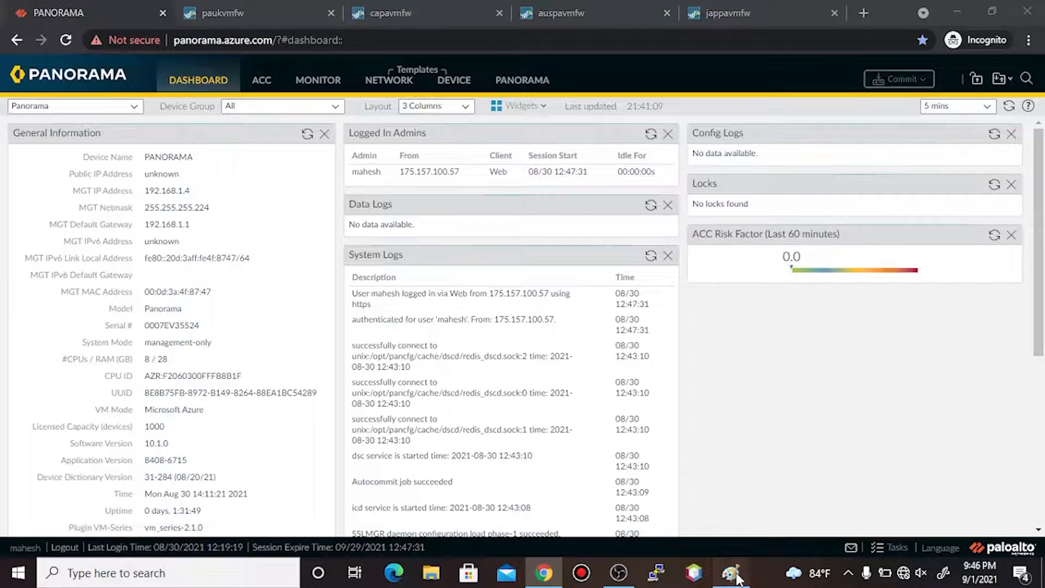
pyautogui.click(731, 572)
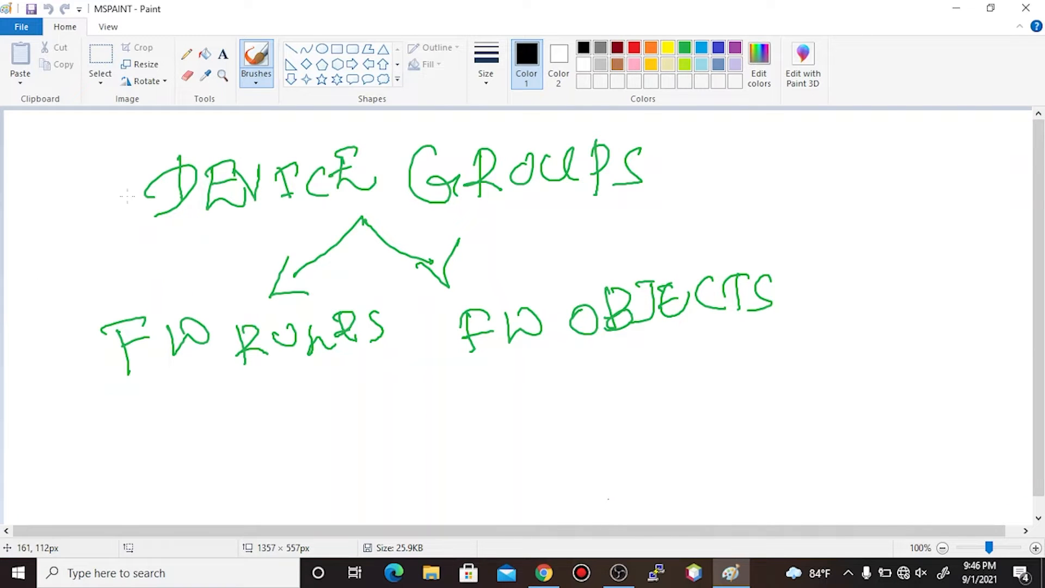
# - Select and delete the old DEVICE GROUPS sketch from the canvas
pyautogui.click(104, 60)
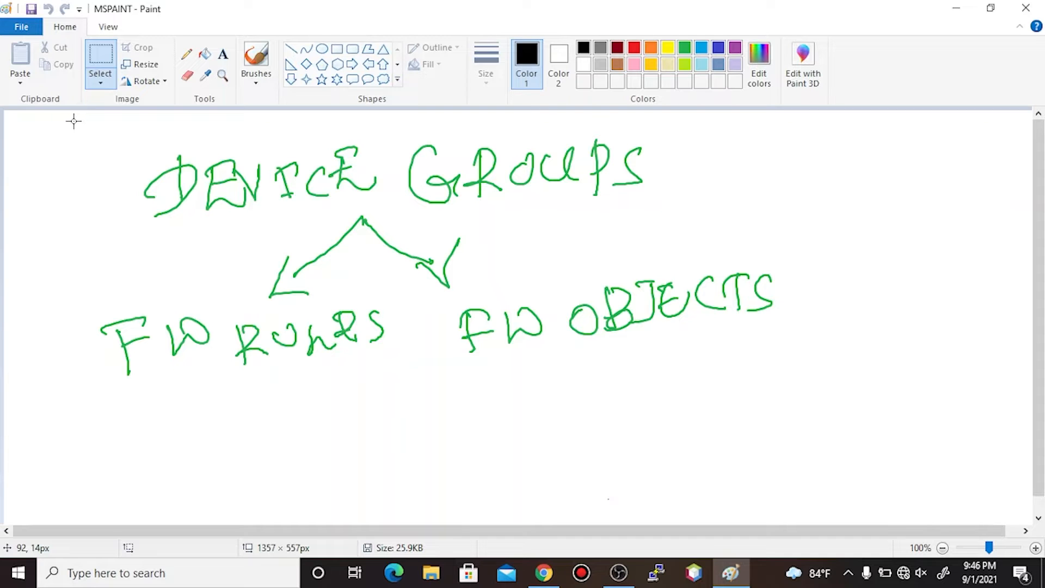
pyautogui.moveTo(74, 121)
pyautogui.mouseDown()
pyautogui.moveTo(814, 263)
pyautogui.moveTo(860, 415)
pyautogui.mouseUp()
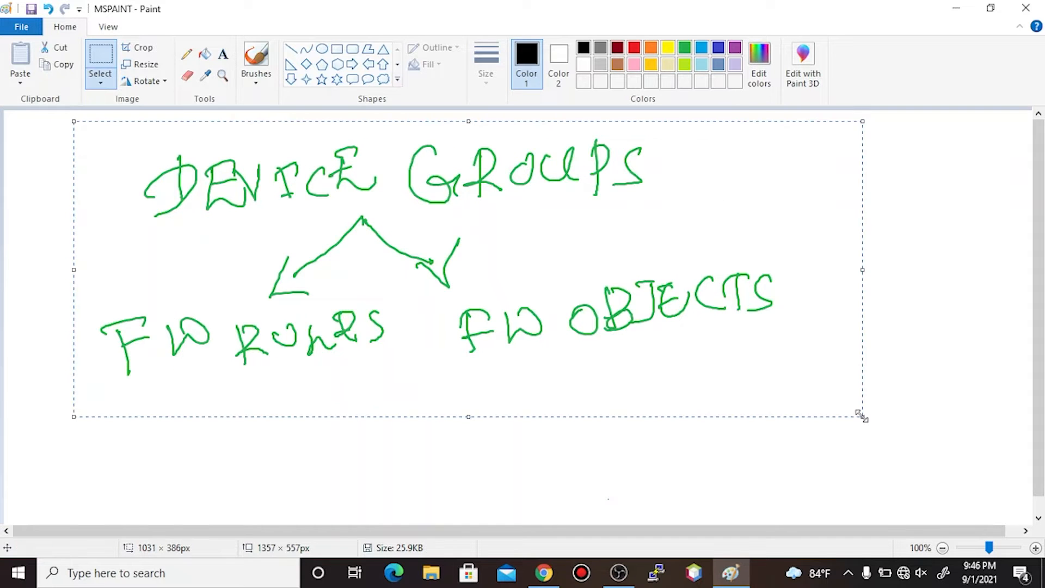
pyautogui.press('Delete')
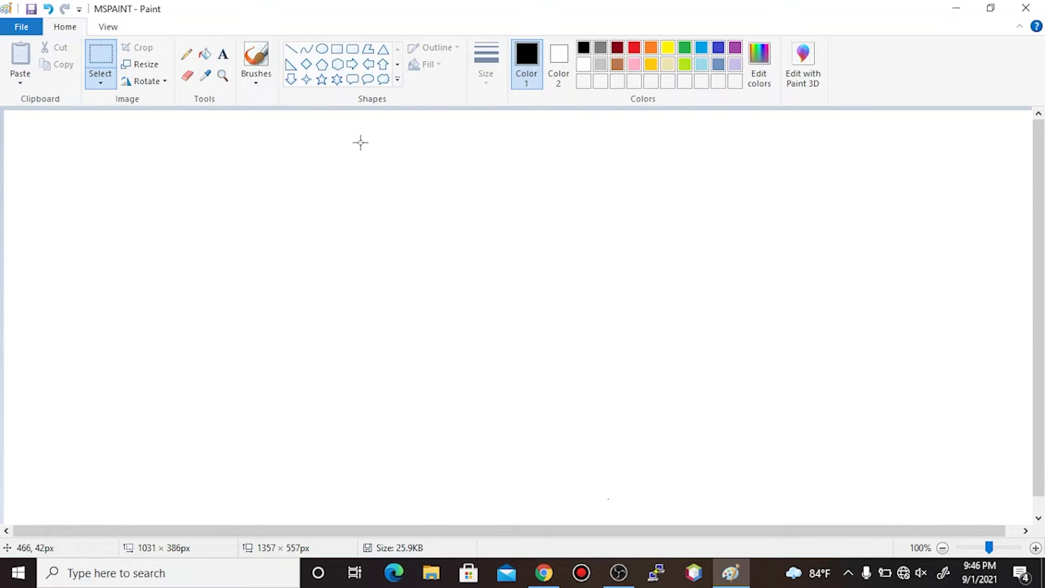
pyautogui.moveTo(351, 171); pyautogui.dragTo(307, 221)
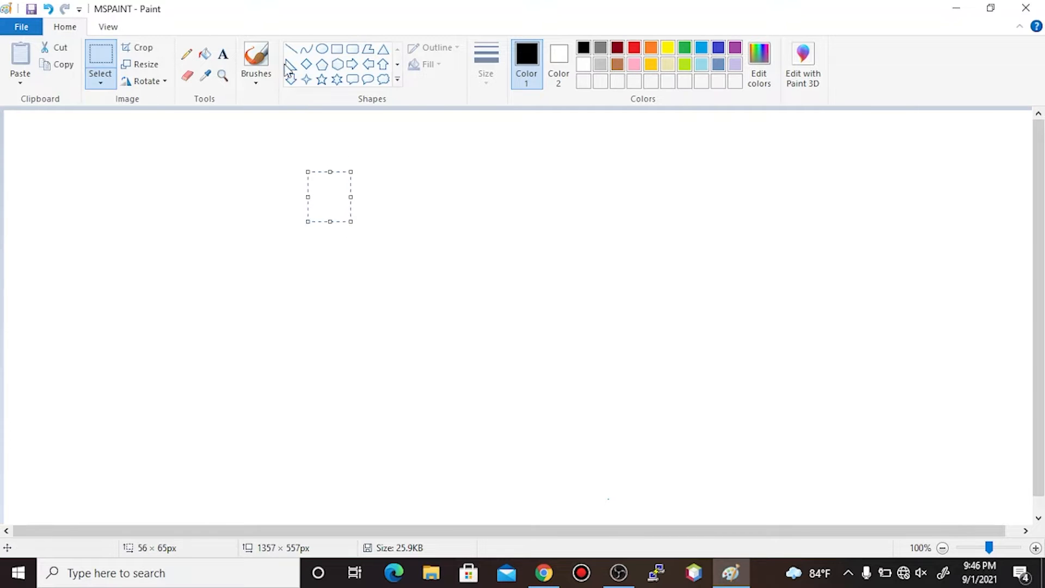
# - Hand-write COMPANY in black with the brush
pyautogui.click(262, 59)
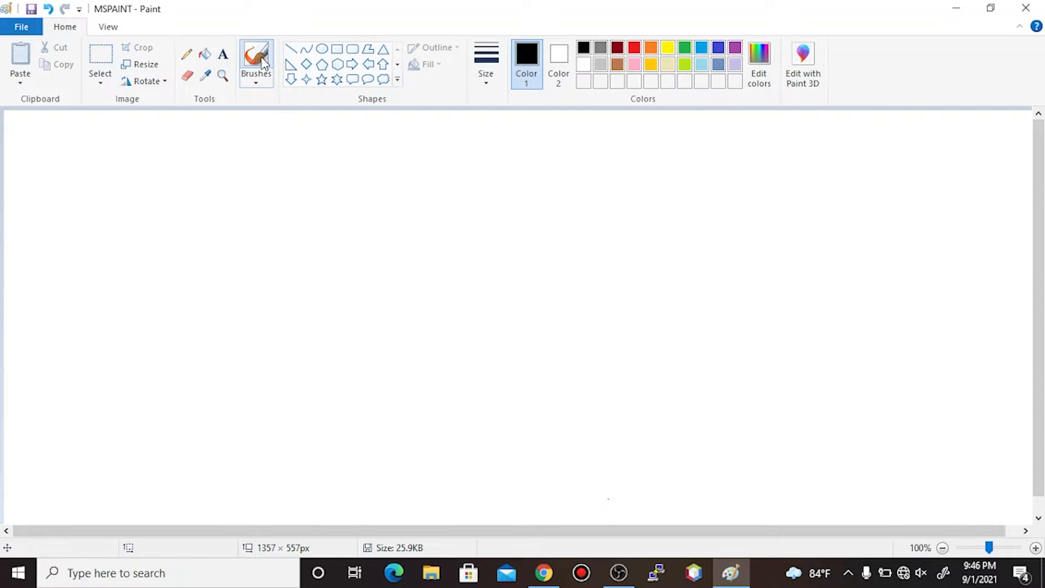
pyautogui.moveTo(287, 156); pyautogui.dragTo(307, 205)
pyautogui.moveTo(333, 157)
pyautogui.mouseDown()
pyautogui.moveTo(338, 182)
pyautogui.moveTo(333, 158)
pyautogui.mouseUp()
pyautogui.moveTo(352, 156)
pyautogui.mouseDown()
pyautogui.moveTo(371, 180)
pyautogui.moveTo(390, 154)
pyautogui.moveTo(400, 195)
pyautogui.mouseUp()
pyautogui.moveTo(415, 147)
pyautogui.mouseDown()
pyautogui.moveTo(423, 194)
pyautogui.moveTo(407, 176)
pyautogui.mouseUp()
pyautogui.moveTo(471, 145); pyautogui.dragTo(459, 194)
pyautogui.moveTo(472, 144)
pyautogui.mouseDown()
pyautogui.moveTo(480, 187)
pyautogui.moveTo(483, 170)
pyautogui.mouseUp()
pyautogui.moveTo(493, 140)
pyautogui.mouseDown()
pyautogui.moveTo(495, 182)
pyautogui.moveTo(525, 175)
pyautogui.moveTo(529, 133)
pyautogui.mouseUp()
pyautogui.moveTo(541, 140); pyautogui.dragTo(556, 160)
pyautogui.moveTo(581, 125); pyautogui.dragTo(544, 193)
# - Draw branch lines under COMPANY and write HOTELS at the left end
pyautogui.moveTo(407, 214); pyautogui.dragTo(409, 255)
pyautogui.moveTo(193, 284); pyautogui.dragTo(623, 263)
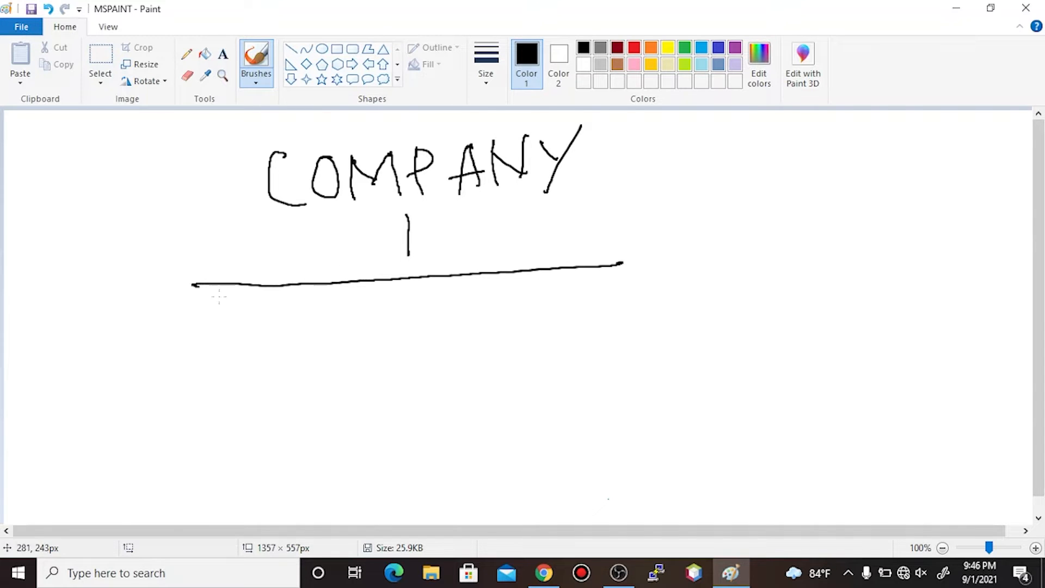
pyautogui.moveTo(197, 285); pyautogui.dragTo(183, 387)
pyautogui.moveTo(194, 329)
pyautogui.mouseDown()
pyautogui.moveTo(210, 374)
pyautogui.moveTo(209, 351)
pyautogui.mouseUp()
pyautogui.moveTo(229, 334)
pyautogui.mouseDown()
pyautogui.moveTo(223, 366)
pyautogui.moveTo(229, 334)
pyautogui.mouseUp()
pyautogui.moveTo(257, 325); pyautogui.dragTo(268, 358)
pyautogui.moveTo(240, 337)
pyautogui.mouseDown()
pyautogui.moveTo(277, 323)
pyautogui.moveTo(319, 346)
pyautogui.moveTo(298, 317)
pyautogui.moveTo(304, 332)
pyautogui.mouseUp()
pyautogui.moveTo(328, 313)
pyautogui.mouseDown()
pyautogui.moveTo(337, 348)
pyautogui.moveTo(357, 342)
pyautogui.mouseUp()
pyautogui.moveTo(370, 303)
pyautogui.mouseDown()
pyautogui.moveTo(359, 323)
pyautogui.moveTo(370, 342)
pyautogui.mouseUp()
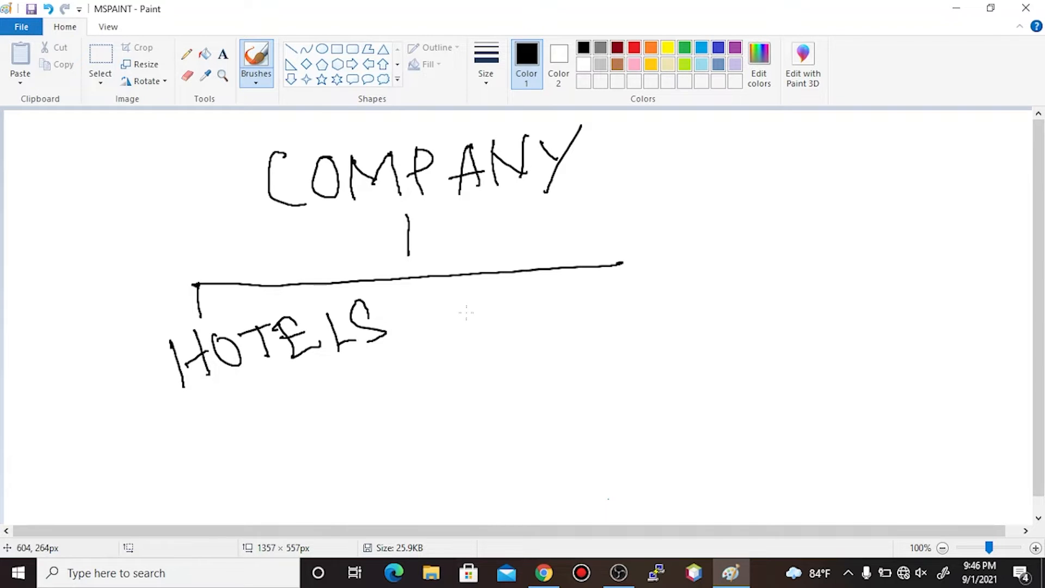
# - Drop a line from the right end and write HOSPITALS beneath it
pyautogui.moveTo(622, 264)
pyautogui.mouseDown()
pyautogui.moveTo(623, 303)
pyautogui.moveTo(586, 361)
pyautogui.mouseUp()
pyautogui.moveTo(602, 305)
pyautogui.mouseDown()
pyautogui.moveTo(614, 349)
pyautogui.moveTo(626, 313)
pyautogui.moveTo(646, 338)
pyautogui.mouseUp()
pyautogui.moveTo(676, 295)
pyautogui.mouseDown()
pyautogui.moveTo(689, 340)
pyautogui.moveTo(667, 325)
pyautogui.mouseUp()
pyautogui.moveTo(713, 292); pyautogui.dragTo(707, 326)
pyautogui.moveTo(695, 305); pyautogui.dragTo(715, 290)
pyautogui.moveTo(694, 338); pyautogui.dragTo(721, 328)
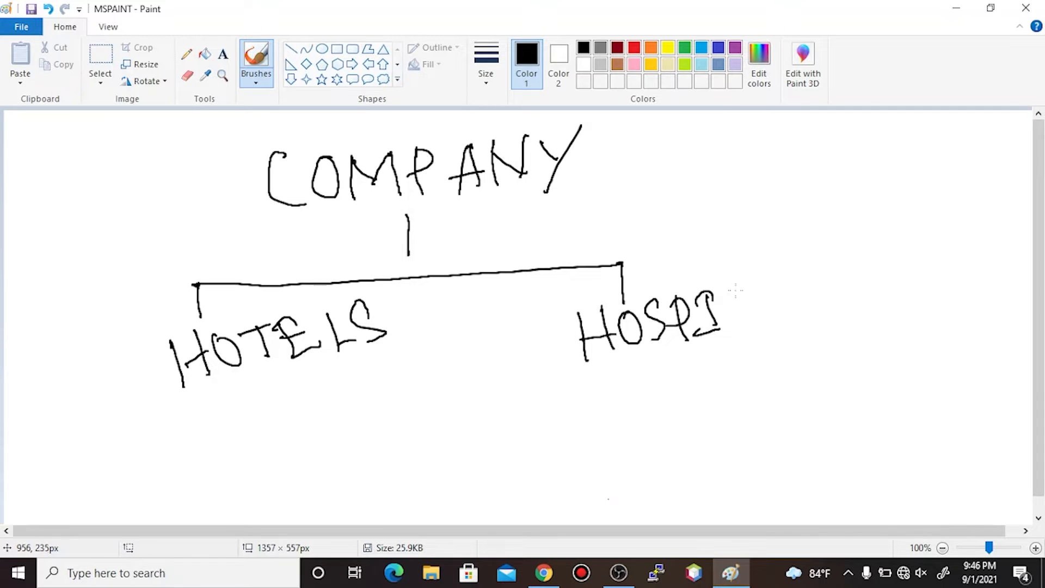
pyautogui.moveTo(734, 272); pyautogui.dragTo(742, 323)
pyautogui.moveTo(717, 294); pyautogui.dragTo(752, 288)
pyautogui.moveTo(769, 273)
pyautogui.mouseDown()
pyautogui.moveTo(757, 326)
pyautogui.moveTo(779, 321)
pyautogui.mouseUp()
pyautogui.moveTo(759, 308); pyautogui.dragTo(787, 304)
pyautogui.moveTo(801, 272)
pyautogui.mouseDown()
pyautogui.moveTo(789, 316)
pyautogui.moveTo(828, 308)
pyautogui.mouseUp()
pyautogui.moveTo(855, 263)
pyautogui.mouseDown()
pyautogui.moveTo(845, 262)
pyautogui.moveTo(838, 302)
pyautogui.mouseUp()
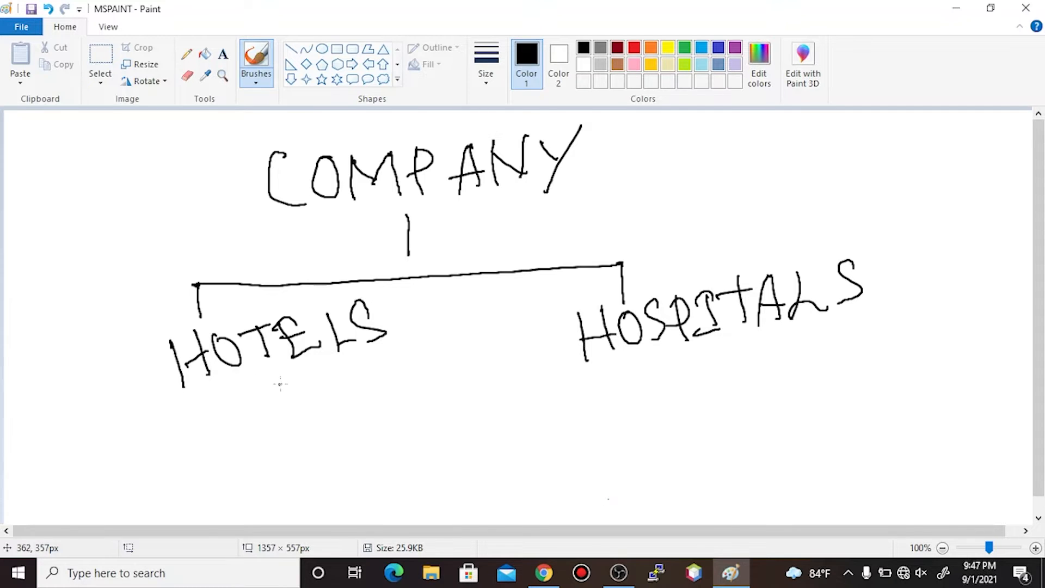
# - Write UK and CA under HOTELS, and AUS and JAP under HOSPITALS
pyautogui.moveTo(282, 383)
pyautogui.mouseDown()
pyautogui.moveTo(313, 412)
pyautogui.moveTo(317, 381)
pyautogui.moveTo(329, 402)
pyautogui.moveTo(333, 391)
pyautogui.moveTo(365, 391)
pyautogui.mouseUp()
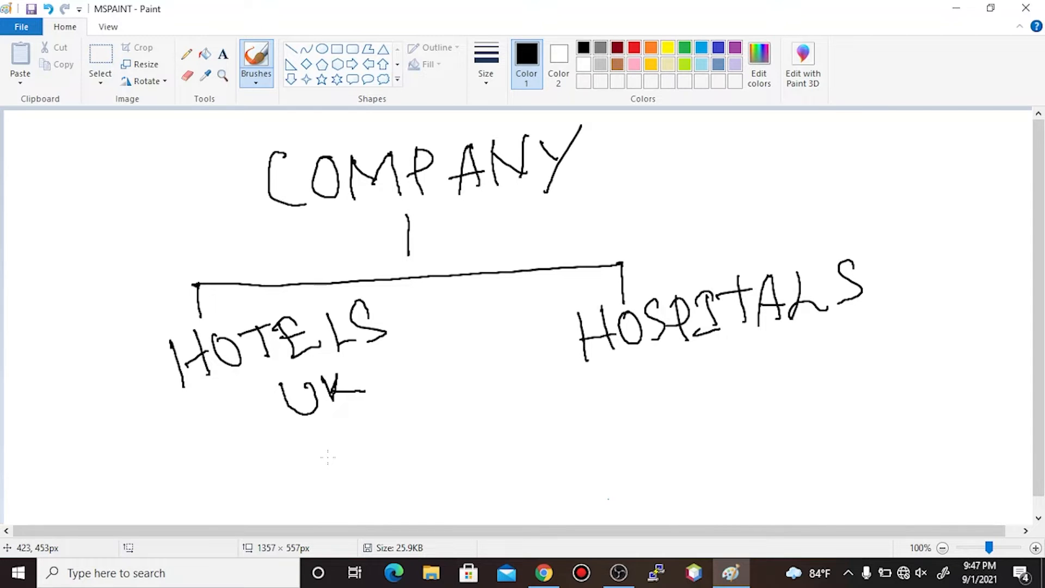
pyautogui.moveTo(330, 431)
pyautogui.mouseDown()
pyautogui.moveTo(320, 435)
pyautogui.moveTo(346, 460)
pyautogui.mouseUp()
pyautogui.moveTo(356, 412)
pyautogui.mouseDown()
pyautogui.moveTo(358, 458)
pyautogui.moveTo(397, 419)
pyautogui.mouseUp()
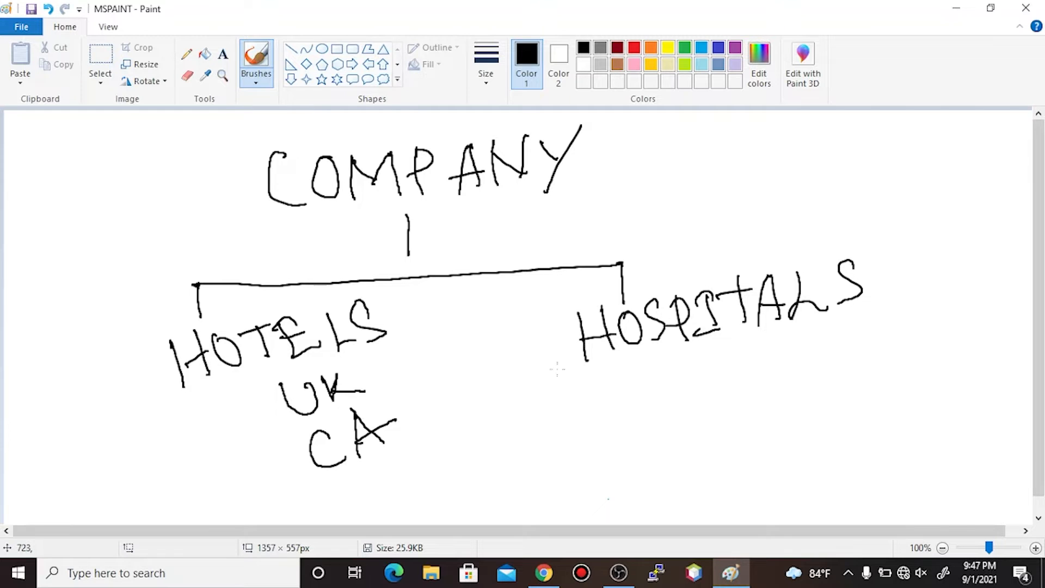
pyautogui.moveTo(675, 361)
pyautogui.mouseDown()
pyautogui.moveTo(664, 414)
pyautogui.moveTo(695, 406)
pyautogui.mouseUp()
pyautogui.moveTo(660, 400)
pyautogui.mouseDown()
pyautogui.moveTo(697, 391)
pyautogui.moveTo(727, 357)
pyautogui.moveTo(743, 364)
pyautogui.moveTo(750, 388)
pyautogui.mouseUp()
pyautogui.moveTo(690, 420)
pyautogui.mouseDown()
pyautogui.moveTo(671, 438)
pyautogui.moveTo(706, 418)
pyautogui.mouseUp()
pyautogui.moveTo(720, 460)
pyautogui.mouseDown()
pyautogui.moveTo(734, 432)
pyautogui.moveTo(751, 446)
pyautogui.mouseUp()
pyautogui.moveTo(716, 440)
pyautogui.mouseDown()
pyautogui.moveTo(752, 424)
pyautogui.moveTo(767, 444)
pyautogui.mouseUp()
pyautogui.moveTo(762, 407); pyautogui.dragTo(760, 418)
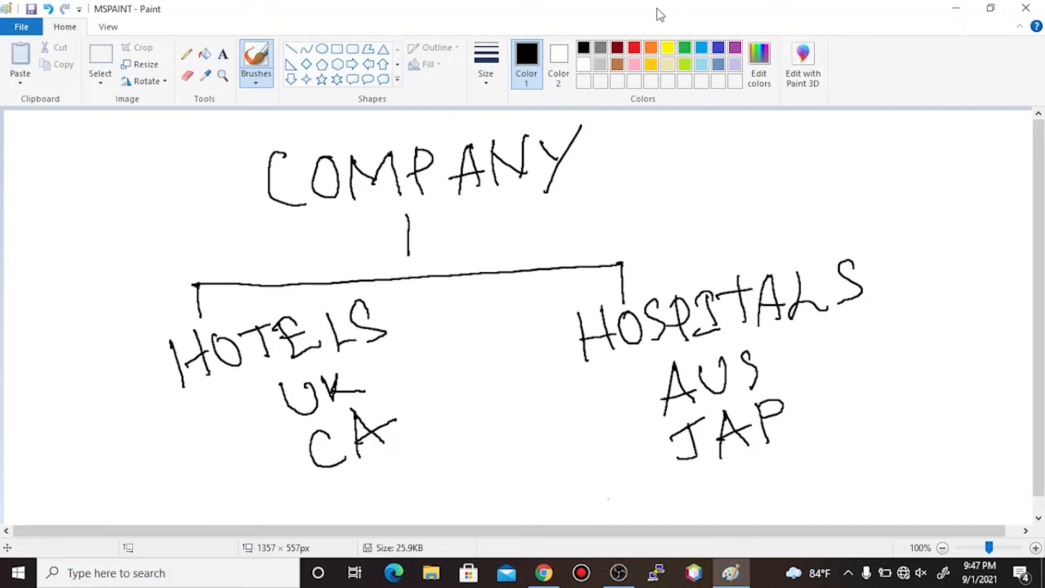
# - Circle HOTELS and HOSPITALS in red, then return to Panorama in Chrome
pyautogui.click(634, 48)
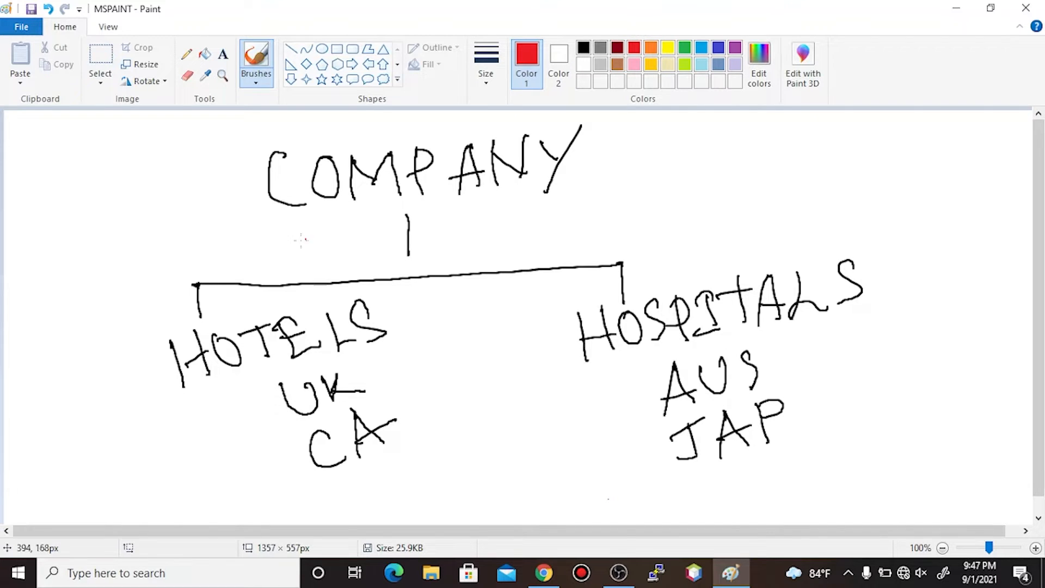
pyautogui.moveTo(394, 293)
pyautogui.mouseDown()
pyautogui.moveTo(257, 309)
pyautogui.moveTo(165, 334)
pyautogui.moveTo(204, 397)
pyautogui.moveTo(294, 353)
pyautogui.moveTo(393, 354)
pyautogui.moveTo(391, 285)
pyautogui.mouseUp()
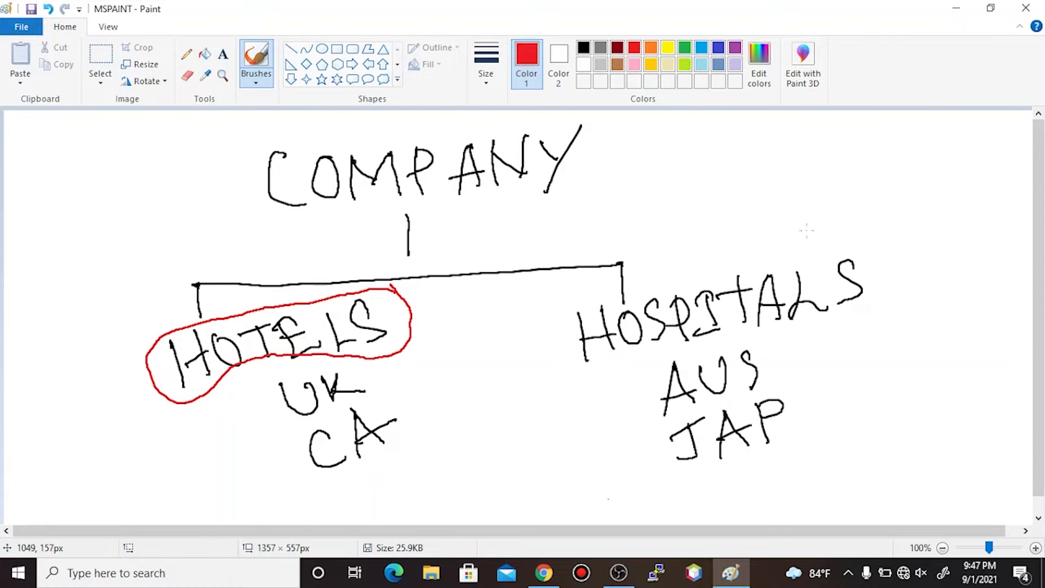
pyautogui.moveTo(861, 238)
pyautogui.mouseDown()
pyautogui.moveTo(793, 232)
pyautogui.moveTo(667, 258)
pyautogui.moveTo(571, 303)
pyautogui.moveTo(611, 371)
pyautogui.moveTo(823, 339)
pyautogui.moveTo(896, 286)
pyautogui.moveTo(858, 234)
pyautogui.mouseUp()
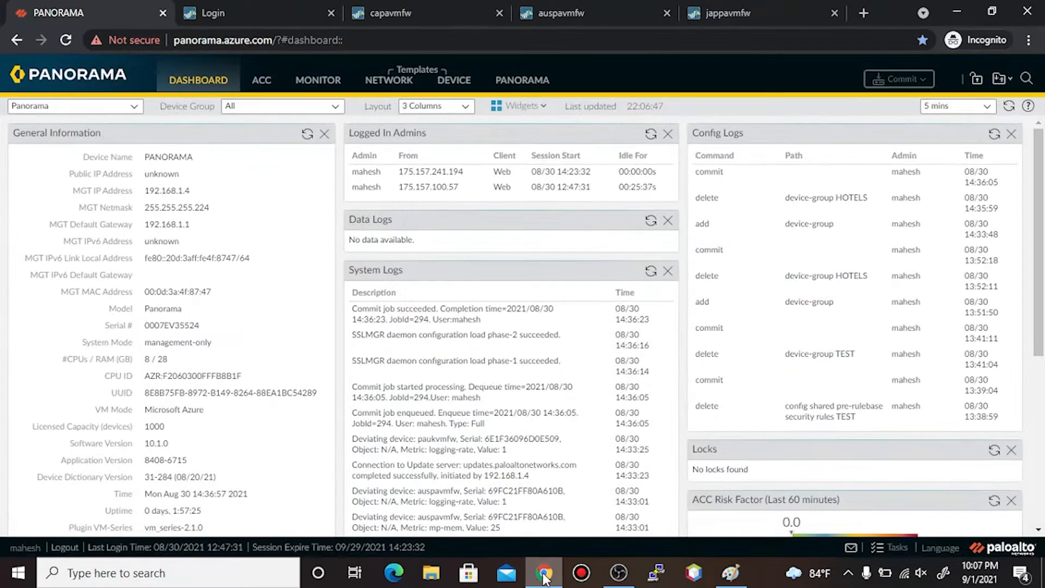
pyautogui.click(543, 573)
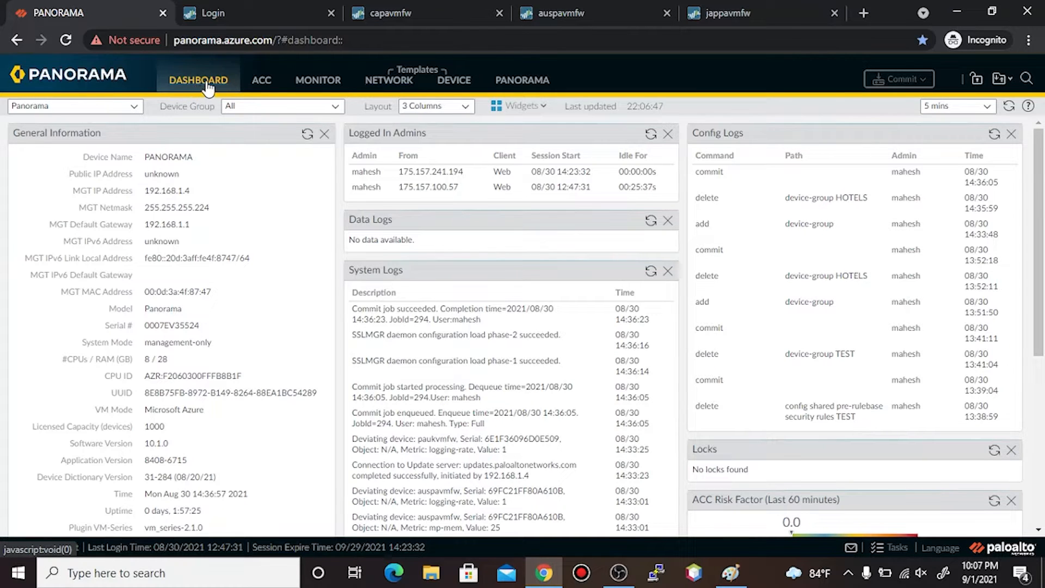
# - Add a new device group named HOTELS, checking the company diagram for reference
pyautogui.click(533, 83)
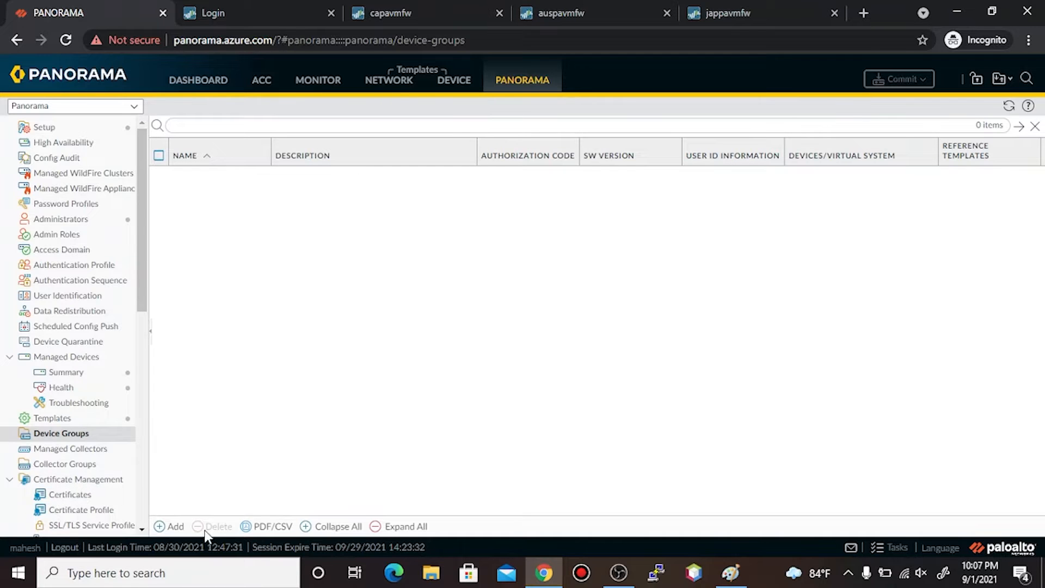
pyautogui.click(172, 526)
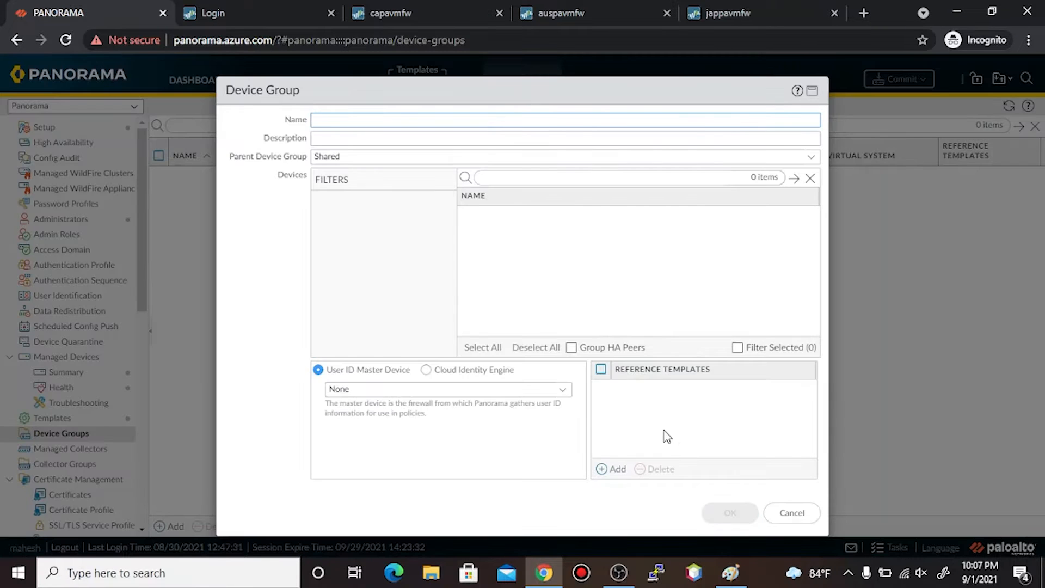
pyautogui.click(727, 577)
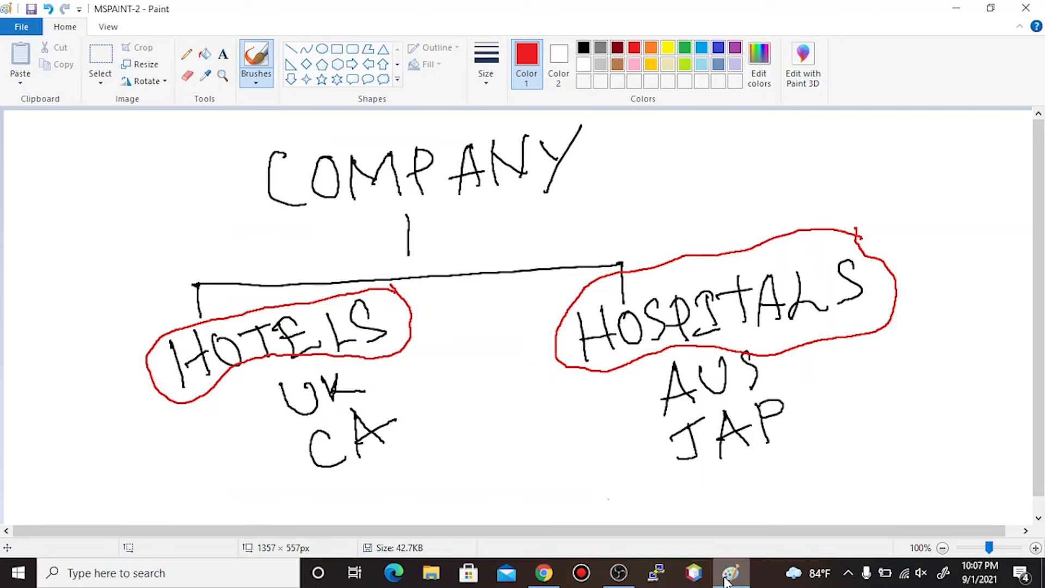
pyautogui.click(728, 578)
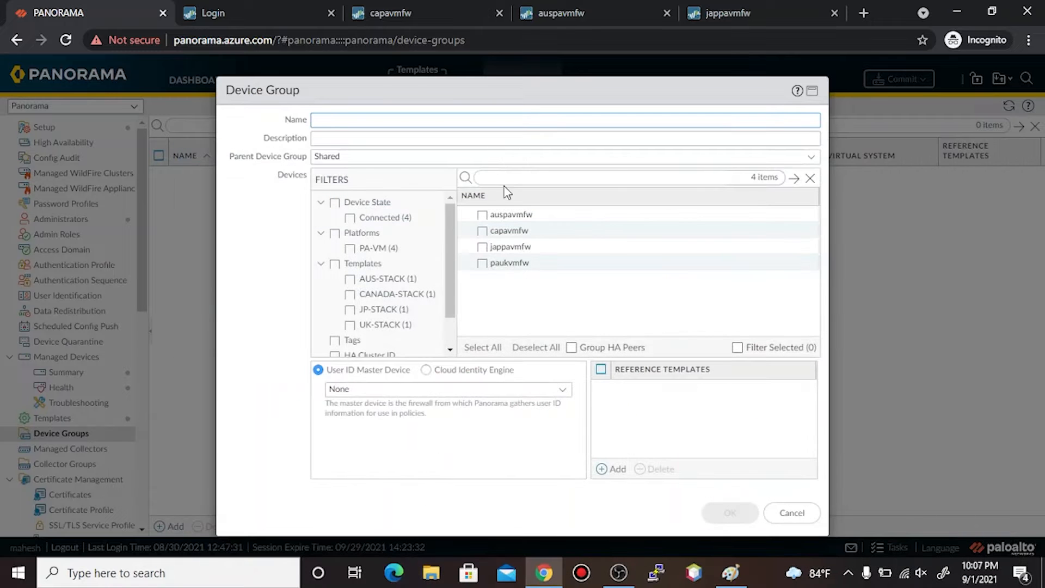
pyautogui.write('HOTELS')
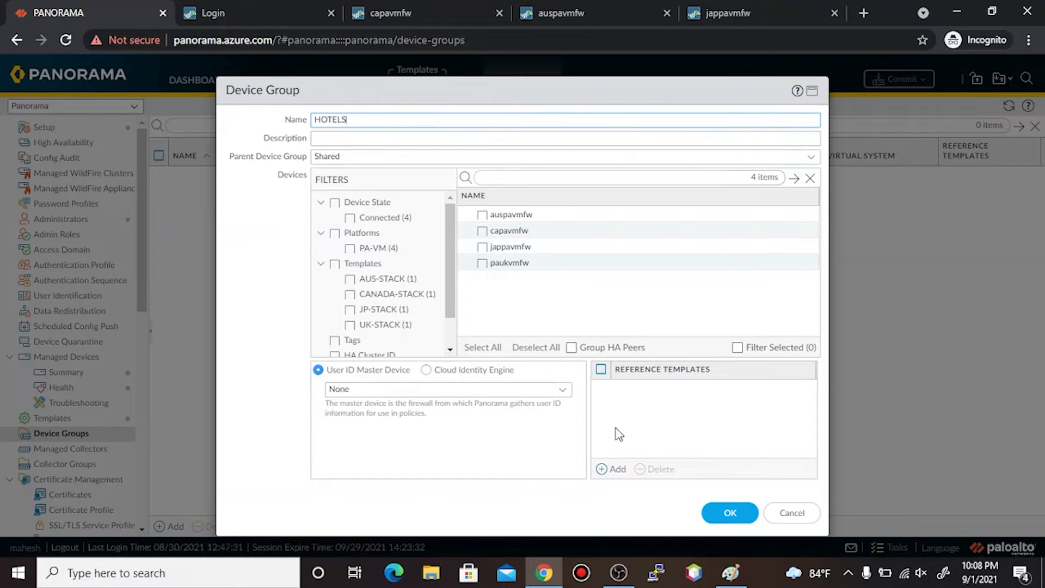
# - Include firewalls paukvmfw and capavmfw in HOTELS and save the group
pyautogui.click(722, 572)
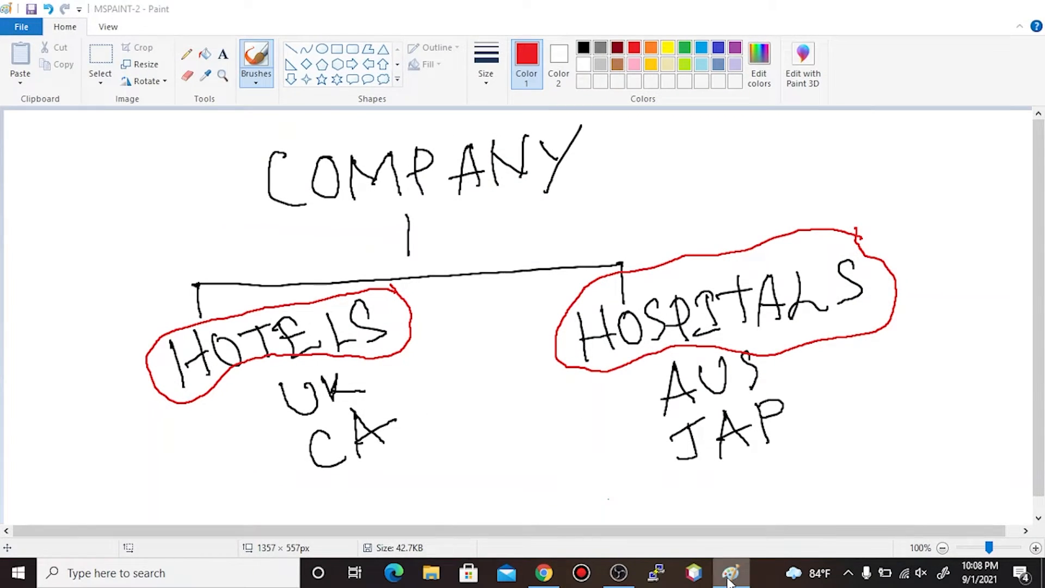
pyautogui.click(728, 577)
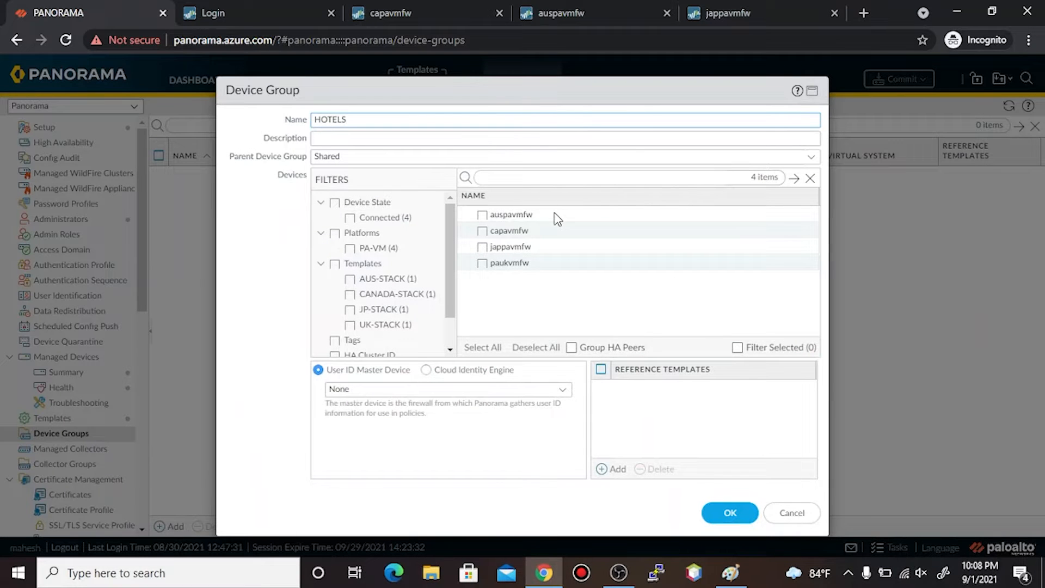
pyautogui.click(482, 263)
pyautogui.click(482, 231)
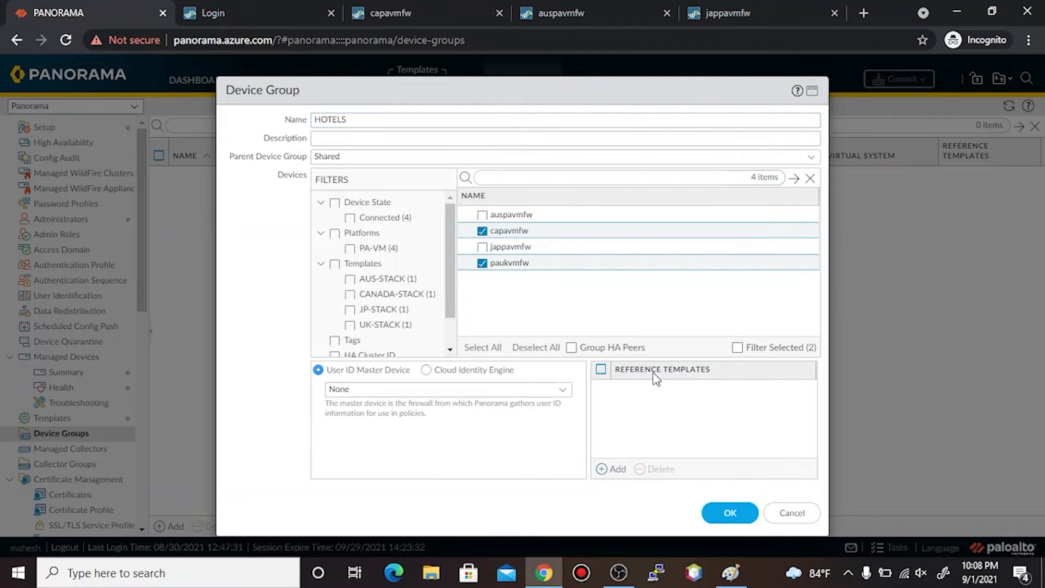
pyautogui.click(730, 514)
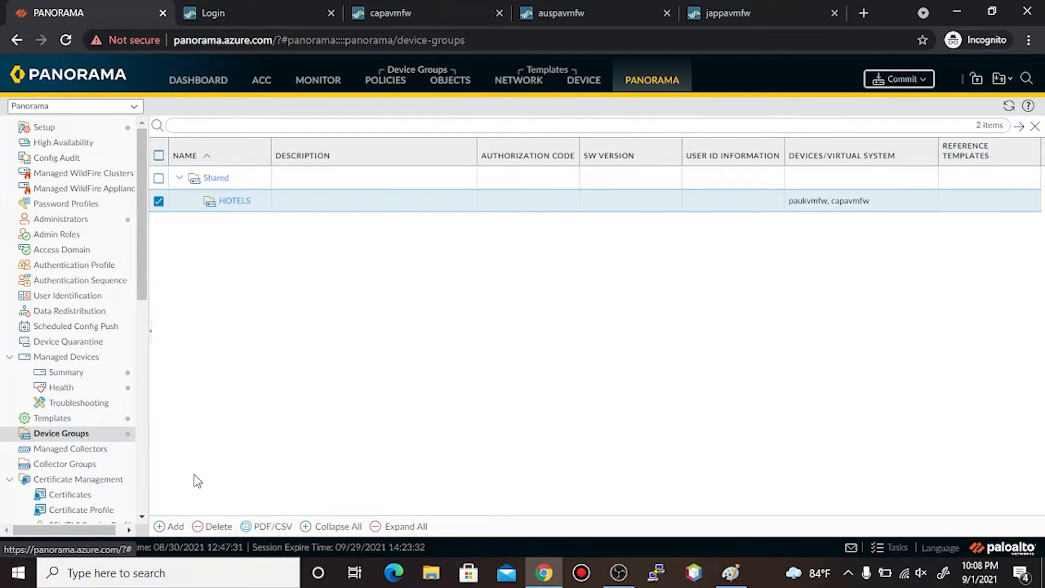
pyautogui.click(170, 526)
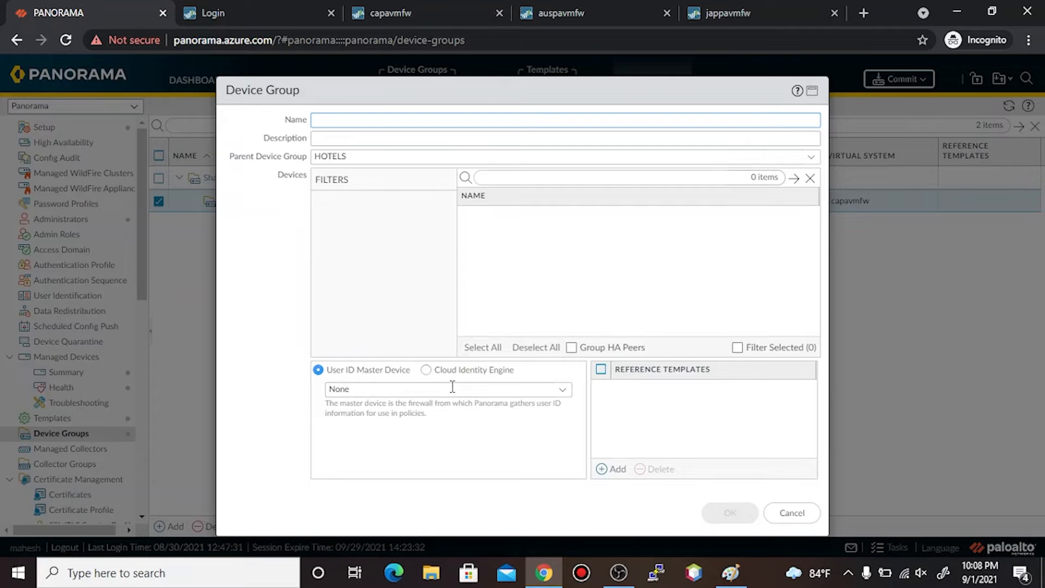
pyautogui.write('HOSP')
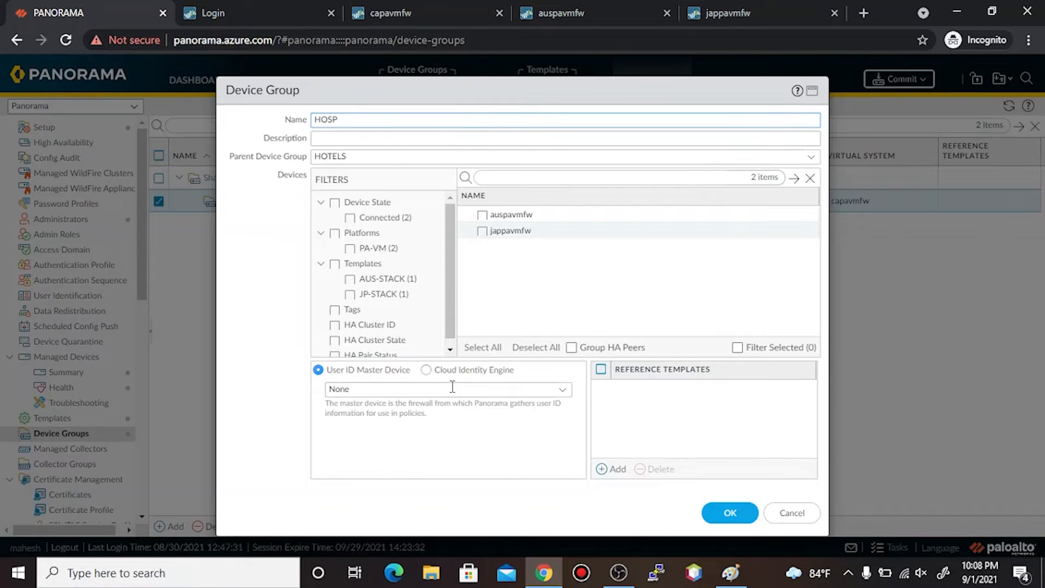
pyautogui.write('ITALS')
pyautogui.click(482, 215)
pyautogui.click(481, 231)
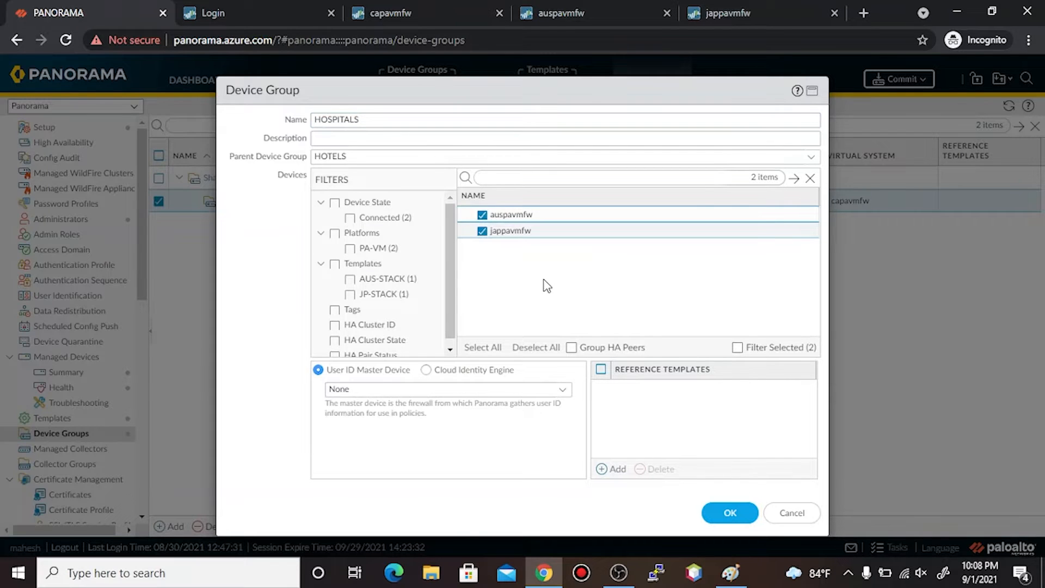
pyautogui.click(726, 515)
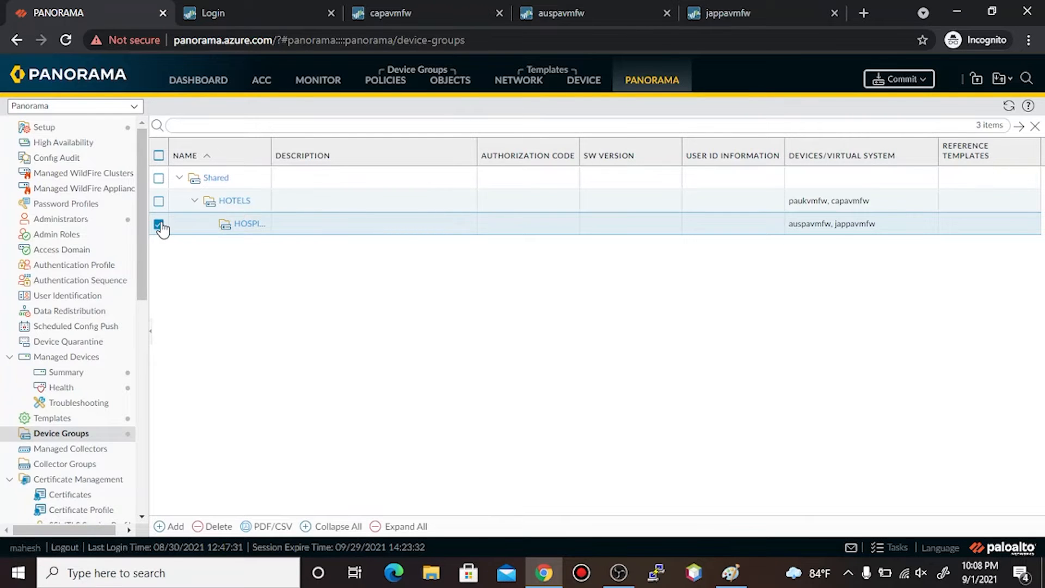
pyautogui.click(214, 526)
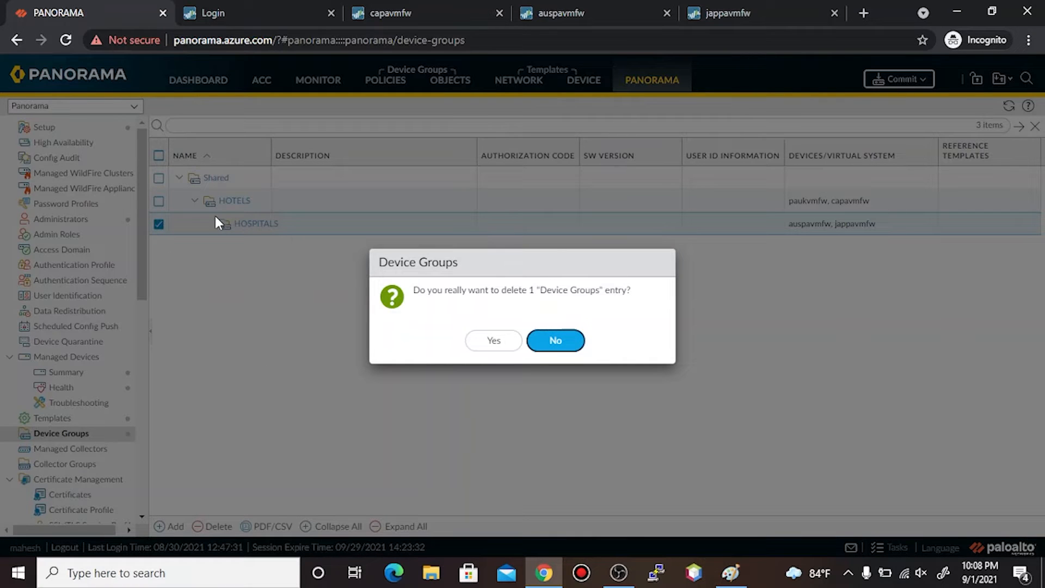
pyautogui.click(493, 341)
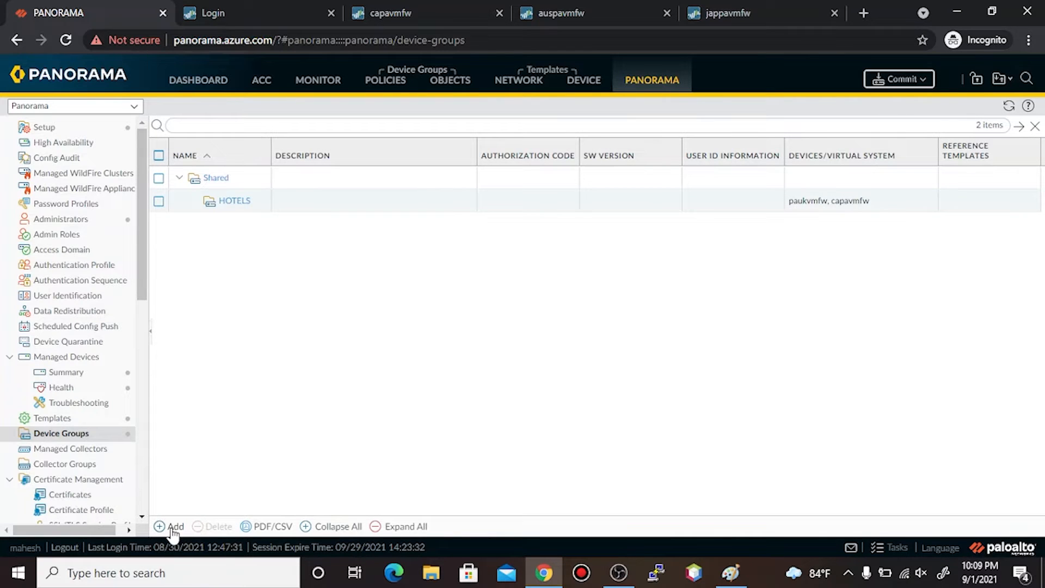
pyautogui.click(158, 201)
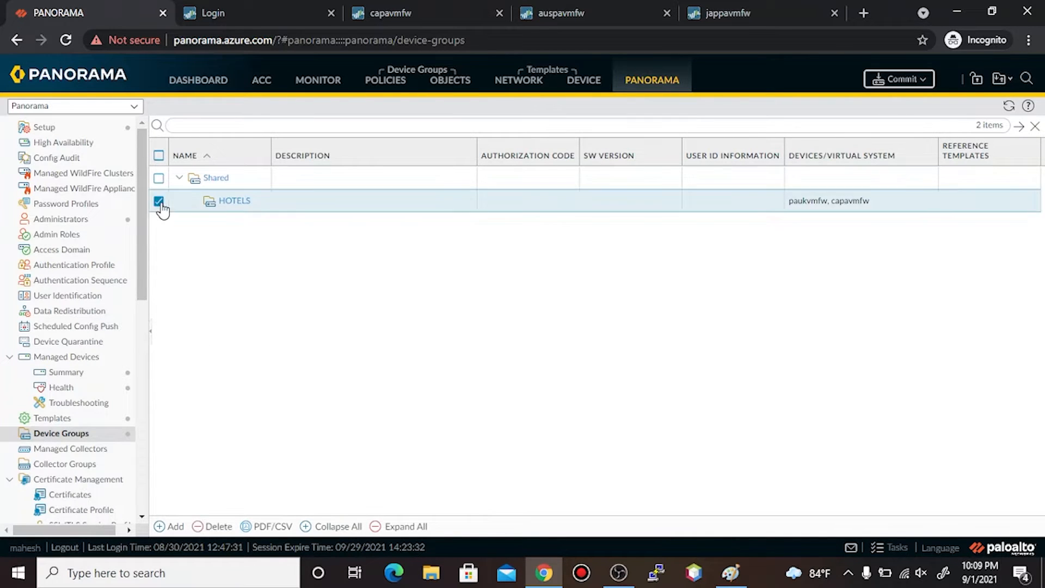
pyautogui.click(170, 527)
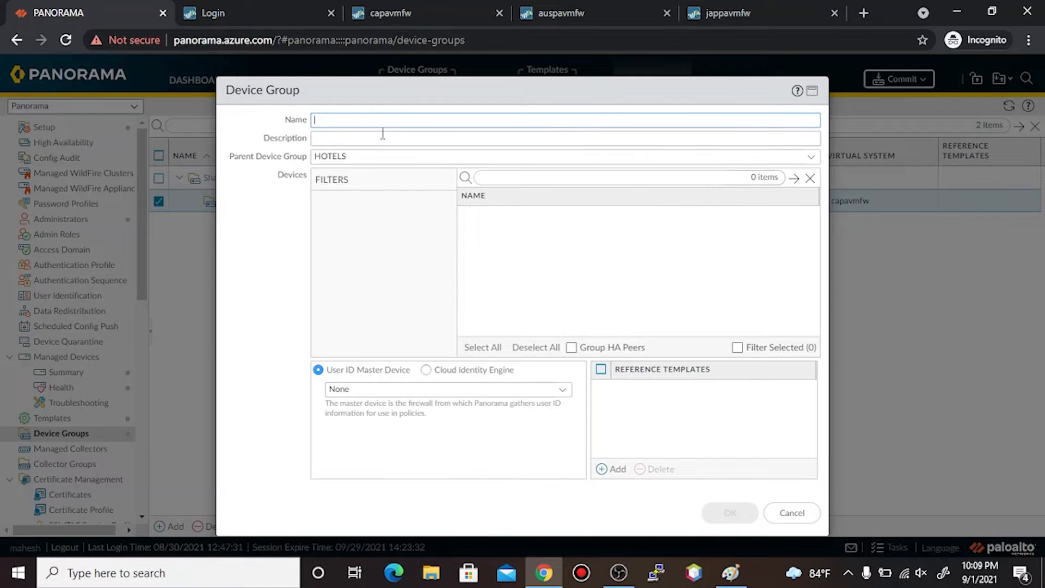
pyautogui.write('AAAA')
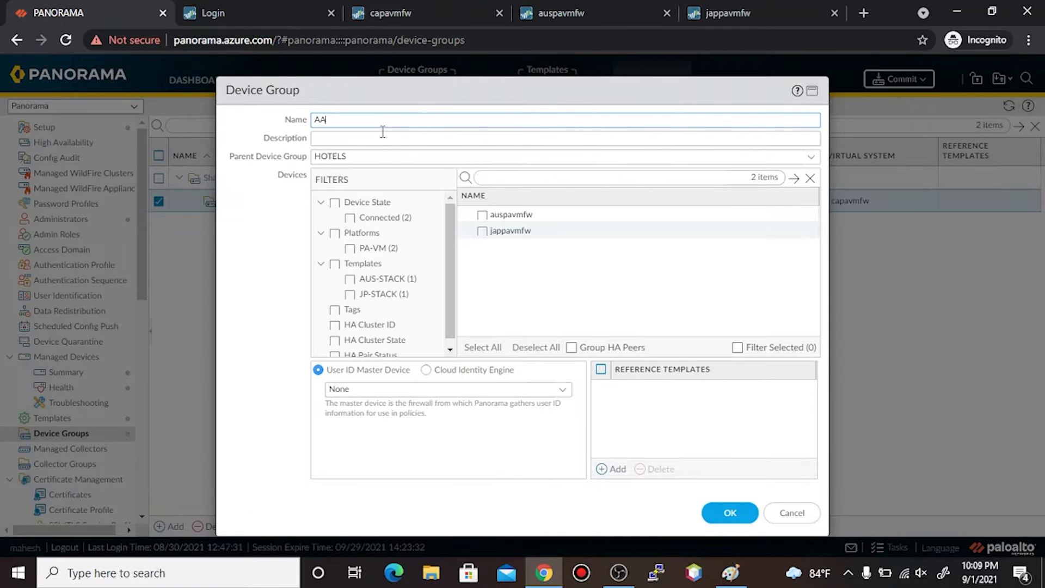
pyautogui.click(483, 215)
pyautogui.click(482, 231)
pyautogui.click(718, 513)
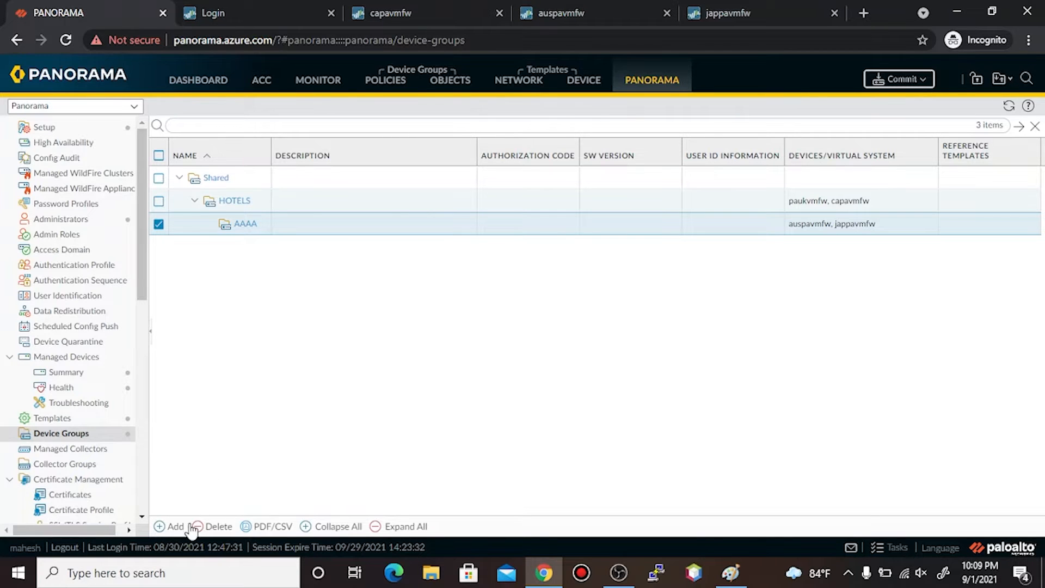
pyautogui.click(211, 527)
pyautogui.click(505, 345)
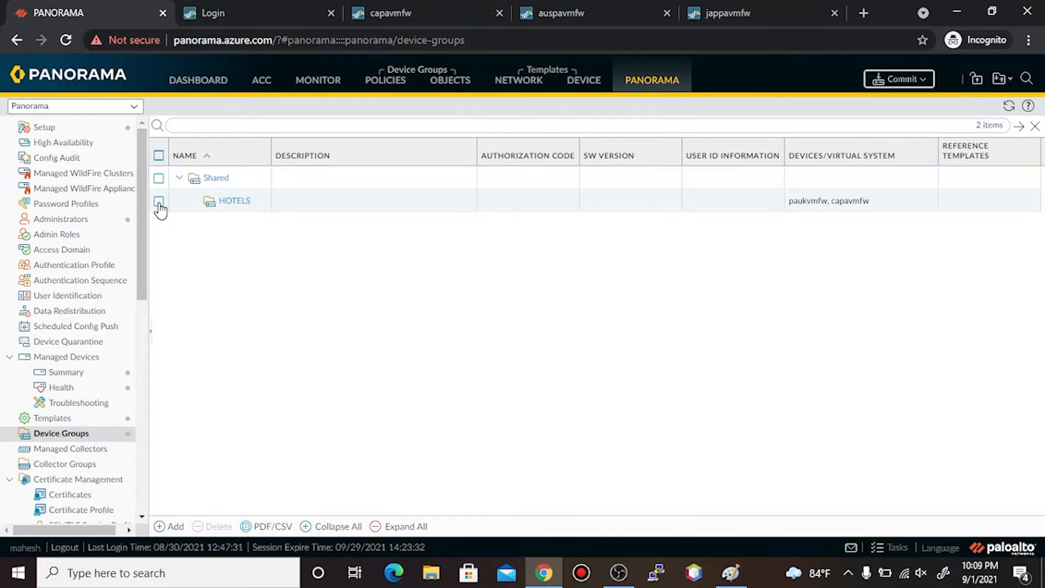
# - Create device group HOSPITALS under Shared with auspavmfw and jappavmfw
pyautogui.click(172, 526)
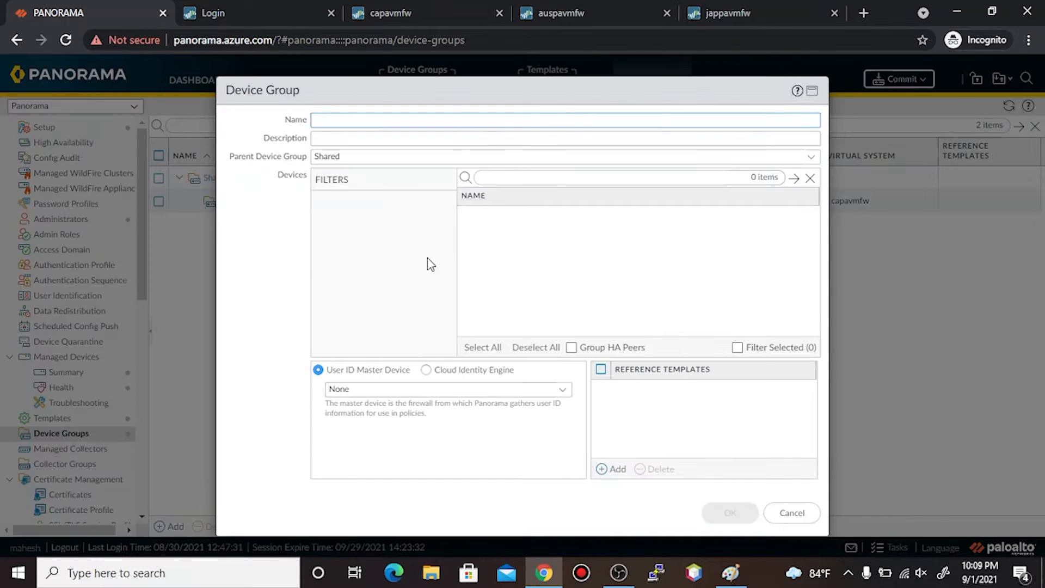
pyautogui.write('HOSPITALS')
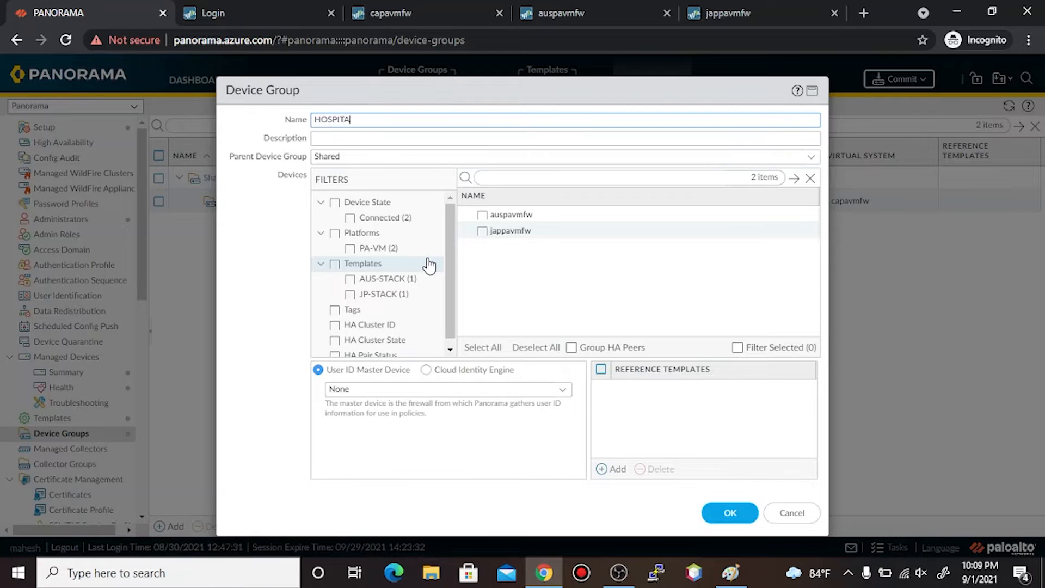
pyautogui.click(483, 215)
pyautogui.click(482, 231)
pyautogui.click(730, 512)
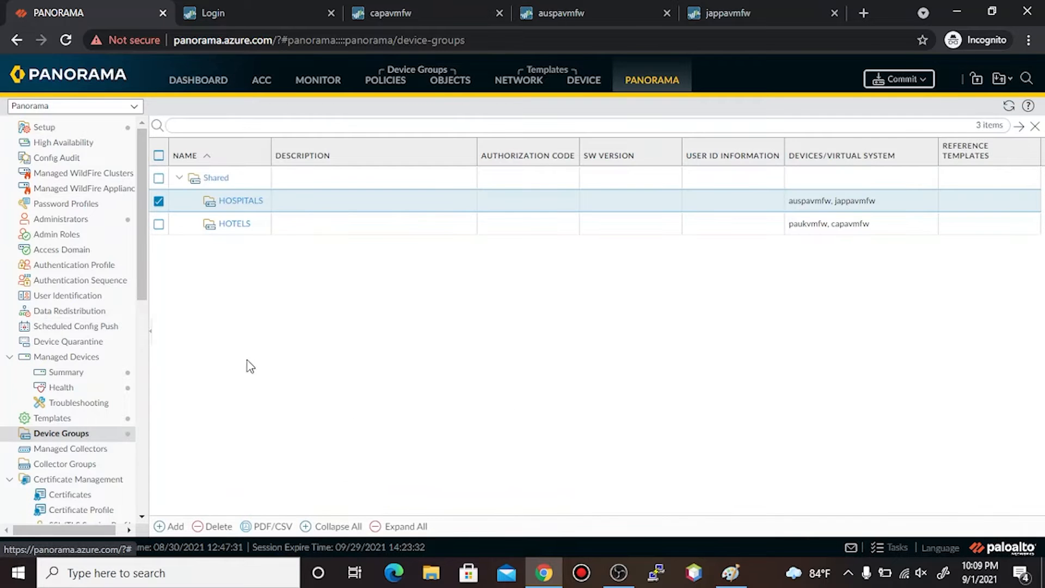
pyautogui.click(159, 200)
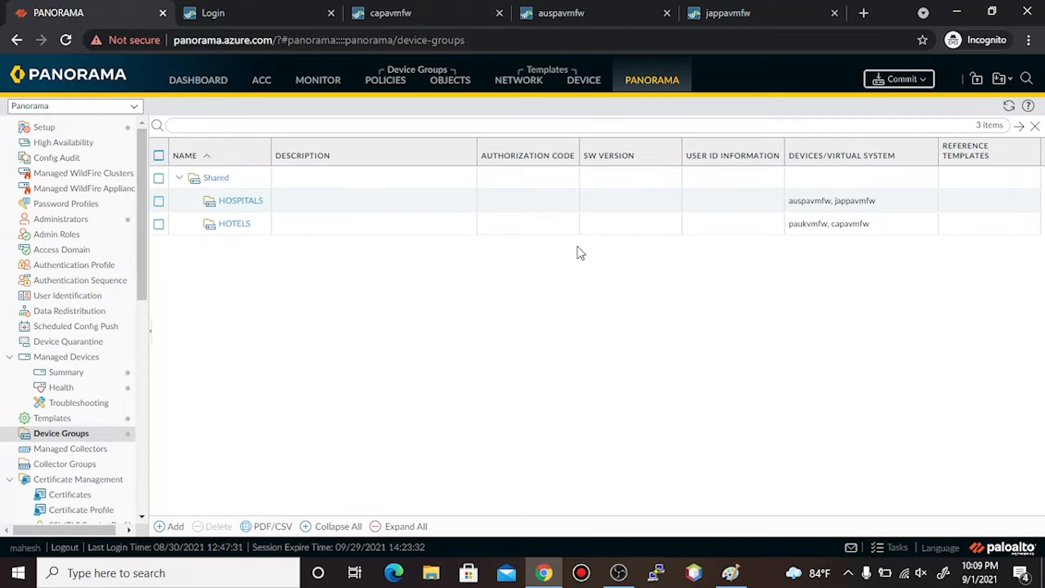
# - Commit the HOTELS and HOSPITALS changes to Panorama and close the job status
pyautogui.click(906, 80)
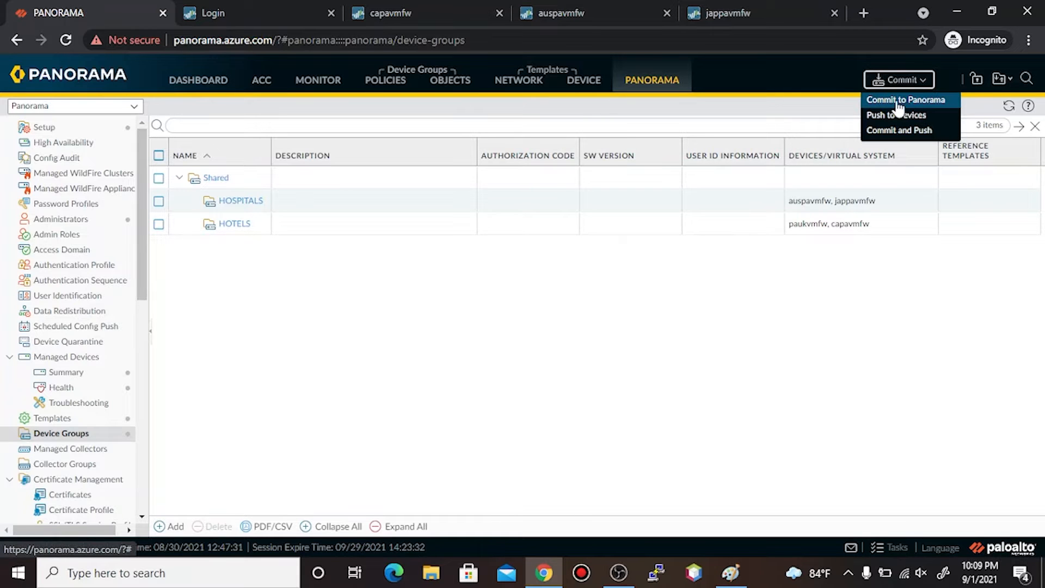
pyautogui.click(891, 102)
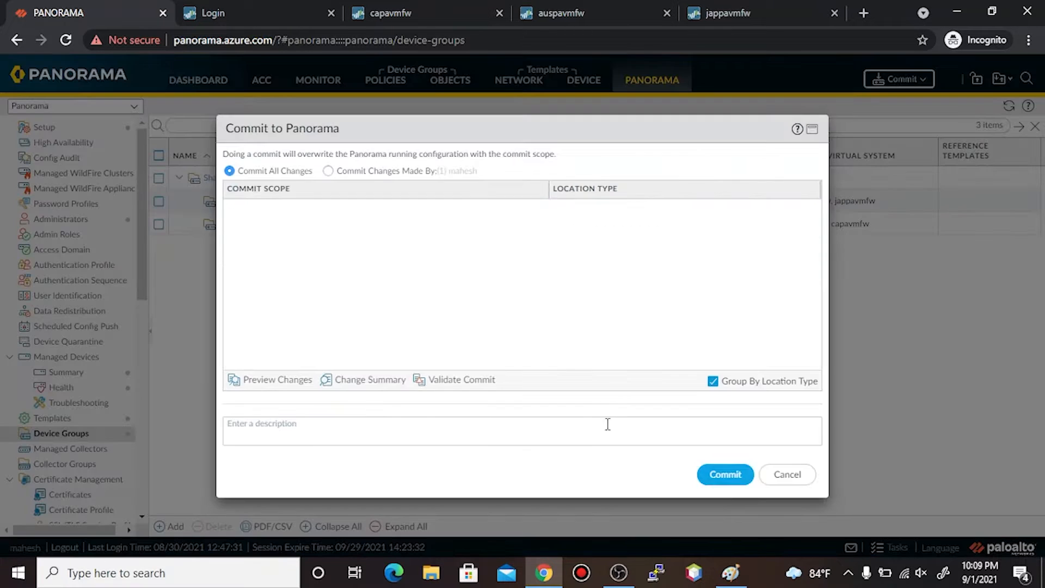
pyautogui.click(725, 475)
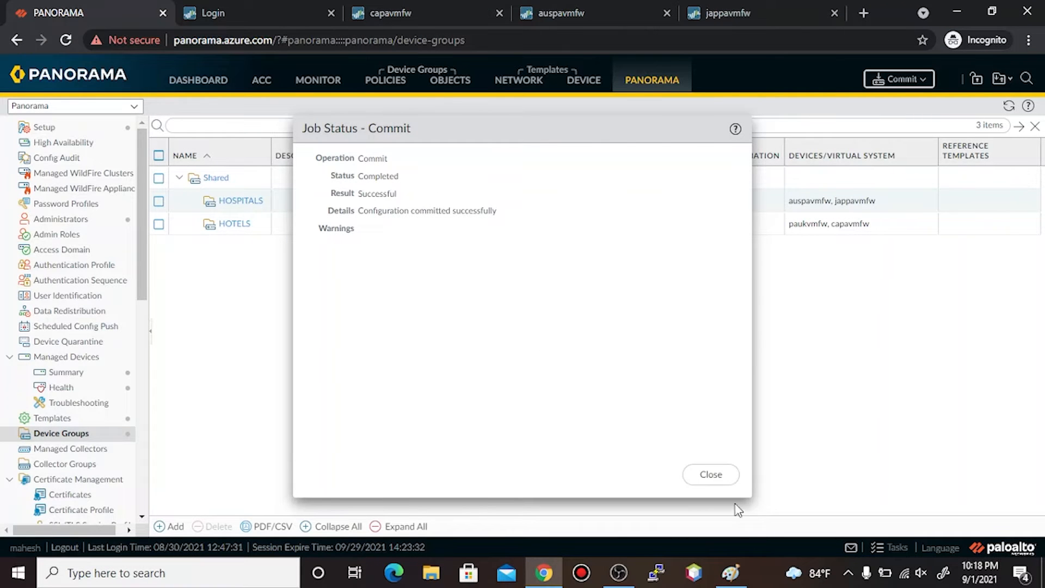
pyautogui.click(709, 481)
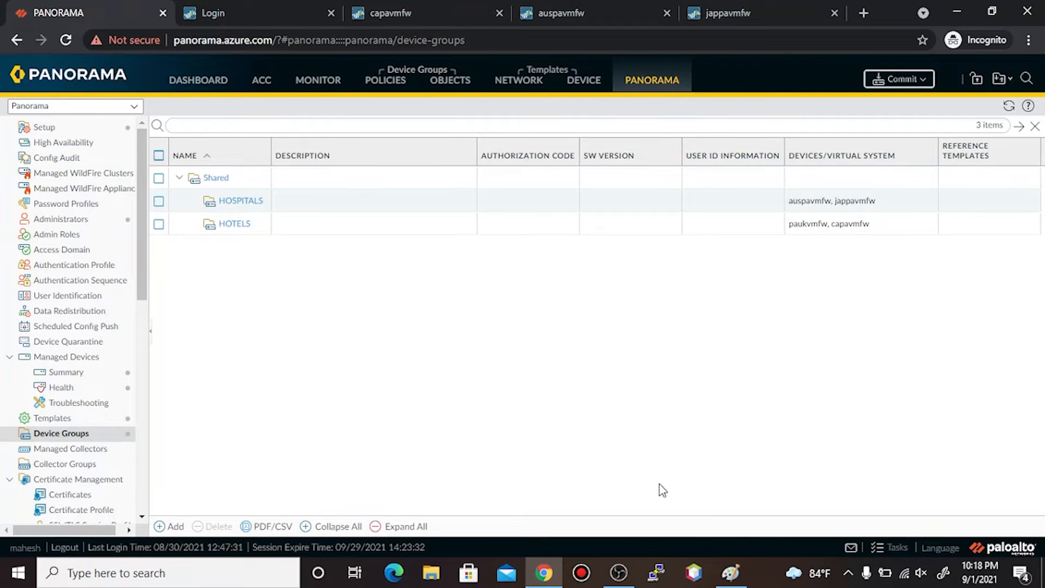
pyautogui.click(731, 572)
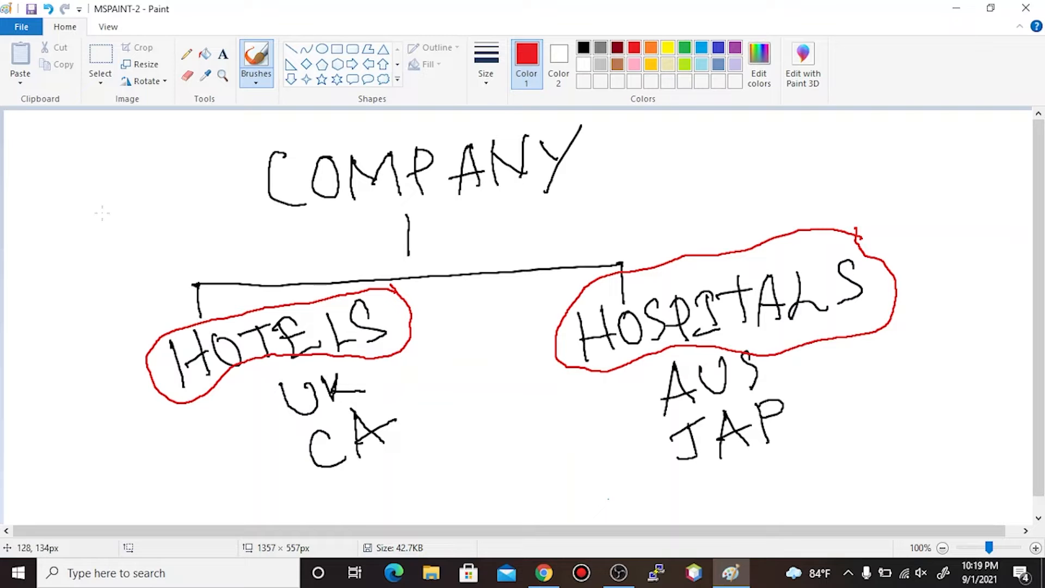
# - Set the Paint drawing colour to blue
pyautogui.click(718, 50)
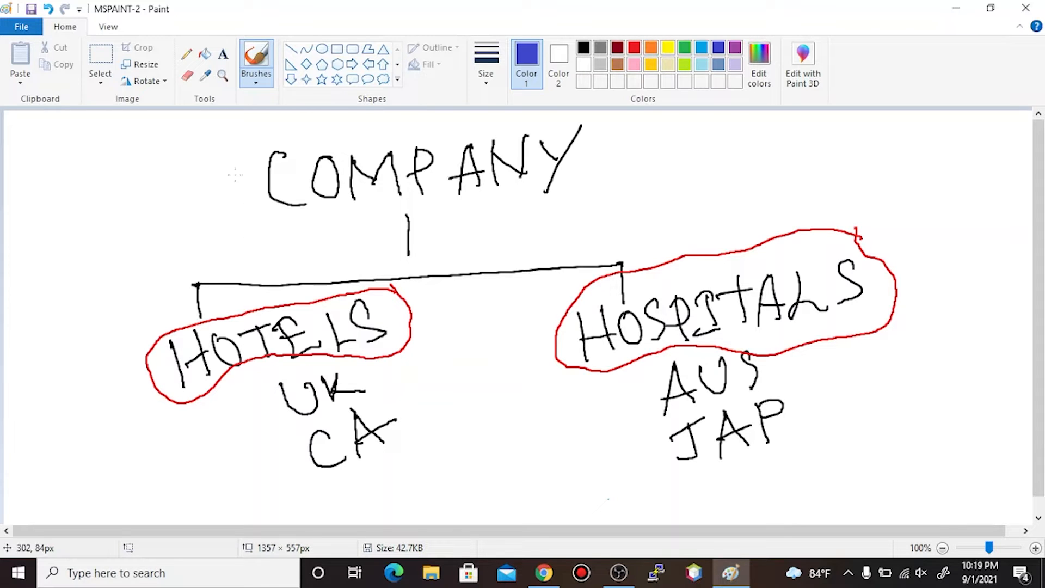
# - Hand-write 8.8.8.8 left of COMPANY and 5 HA beside HOTELS in blue
pyautogui.moveTo(57, 240)
pyautogui.mouseDown()
pyautogui.moveTo(65, 226)
pyautogui.moveTo(81, 247)
pyautogui.moveTo(79, 230)
pyautogui.moveTo(132, 213)
pyautogui.mouseUp()
pyautogui.click(91, 227)
pyautogui.moveTo(148, 187); pyautogui.dragTo(178, 190)
pyautogui.moveTo(202, 163)
pyautogui.mouseDown()
pyautogui.moveTo(191, 177)
pyautogui.moveTo(201, 165)
pyautogui.mouseUp()
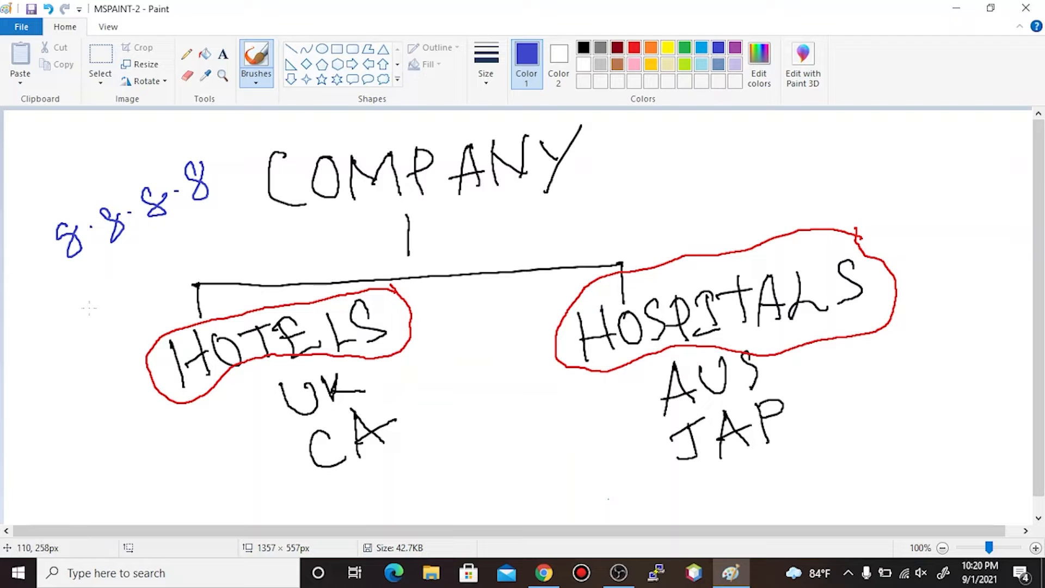
pyautogui.moveTo(36, 343)
pyautogui.mouseDown()
pyautogui.moveTo(17, 355)
pyautogui.moveTo(25, 375)
pyautogui.mouseUp()
pyautogui.moveTo(37, 339)
pyautogui.mouseDown()
pyautogui.moveTo(47, 355)
pyautogui.moveTo(68, 354)
pyautogui.moveTo(58, 317)
pyautogui.moveTo(90, 336)
pyautogui.moveTo(74, 329)
pyautogui.moveTo(116, 321)
pyautogui.moveTo(124, 285)
pyautogui.moveTo(104, 293)
pyautogui.moveTo(142, 264)
pyautogui.moveTo(159, 278)
pyautogui.moveTo(142, 294)
pyautogui.mouseUp()
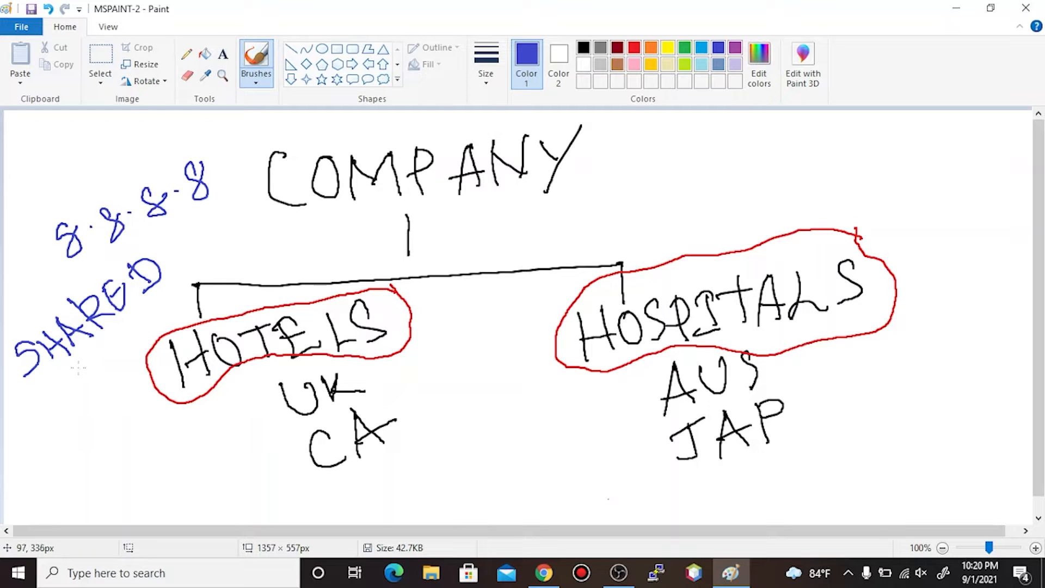
# - Draw a blue branch from SHARED toward HOTELS and start writing PRE below
pyautogui.moveTo(76, 360); pyautogui.dragTo(86, 420)
pyautogui.moveTo(75, 359); pyautogui.dragTo(140, 339)
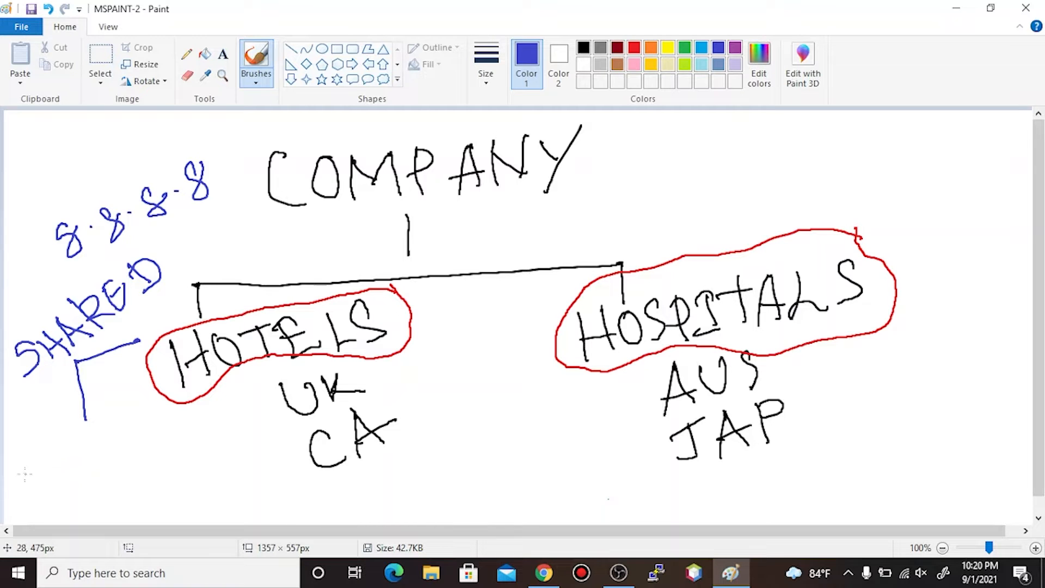
pyautogui.moveTo(20, 473)
pyautogui.mouseDown()
pyautogui.moveTo(48, 497)
pyautogui.moveTo(80, 470)
pyautogui.moveTo(86, 437)
pyautogui.moveTo(74, 427)
pyautogui.moveTo(89, 438)
pyautogui.mouseUp()
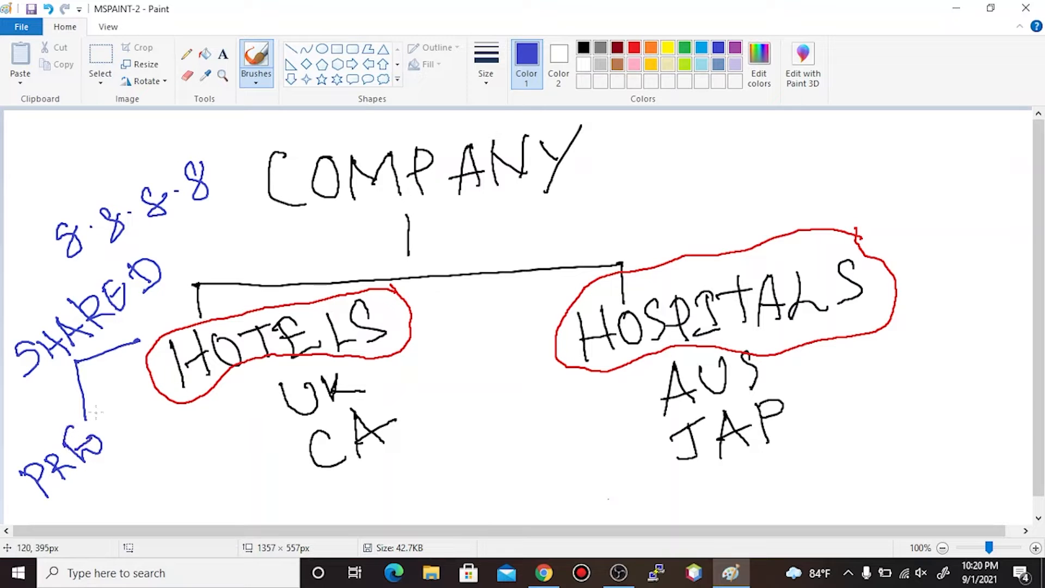
# - Write POST by HOTELS, note 6 TYPES beside PRE, and mark PRE with an asterisk
pyautogui.moveTo(147, 316)
pyautogui.mouseDown()
pyautogui.moveTo(168, 326)
pyautogui.moveTo(161, 312)
pyautogui.moveTo(169, 316)
pyautogui.moveTo(182, 282)
pyautogui.moveTo(183, 295)
pyautogui.mouseUp()
pyautogui.moveTo(188, 258)
pyautogui.mouseDown()
pyautogui.moveTo(204, 279)
pyautogui.moveTo(201, 246)
pyautogui.mouseUp()
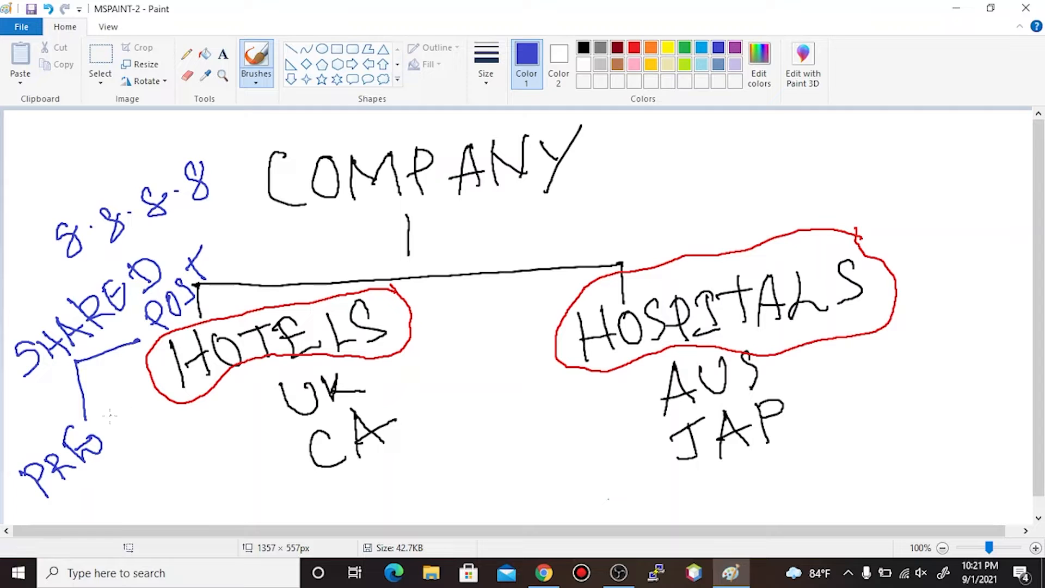
pyautogui.moveTo(162, 440)
pyautogui.mouseDown()
pyautogui.moveTo(166, 483)
pyautogui.moveTo(153, 468)
pyautogui.mouseUp()
pyautogui.moveTo(192, 430)
pyautogui.mouseDown()
pyautogui.moveTo(197, 455)
pyautogui.moveTo(207, 422)
pyautogui.moveTo(214, 454)
pyautogui.moveTo(224, 413)
pyautogui.moveTo(250, 401)
pyautogui.mouseUp()
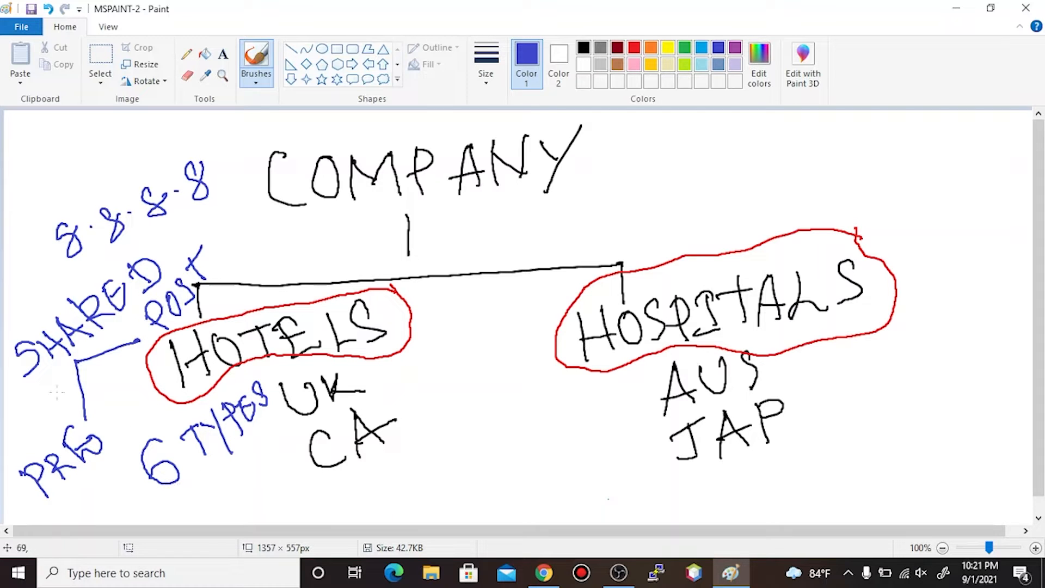
pyautogui.moveTo(34, 418)
pyautogui.mouseDown()
pyautogui.moveTo(50, 439)
pyautogui.moveTo(51, 418)
pyautogui.moveTo(43, 443)
pyautogui.moveTo(40, 424)
pyautogui.moveTo(69, 422)
pyautogui.mouseUp()
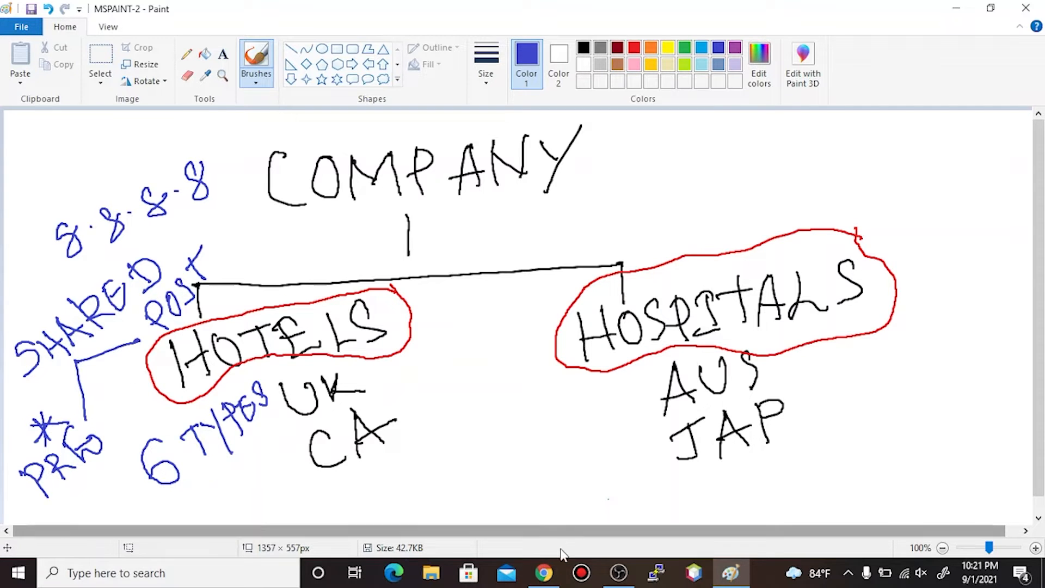
# - Open the capavmfw firewall tab, dismiss the connection error, and reload the page
pyautogui.click(544, 573)
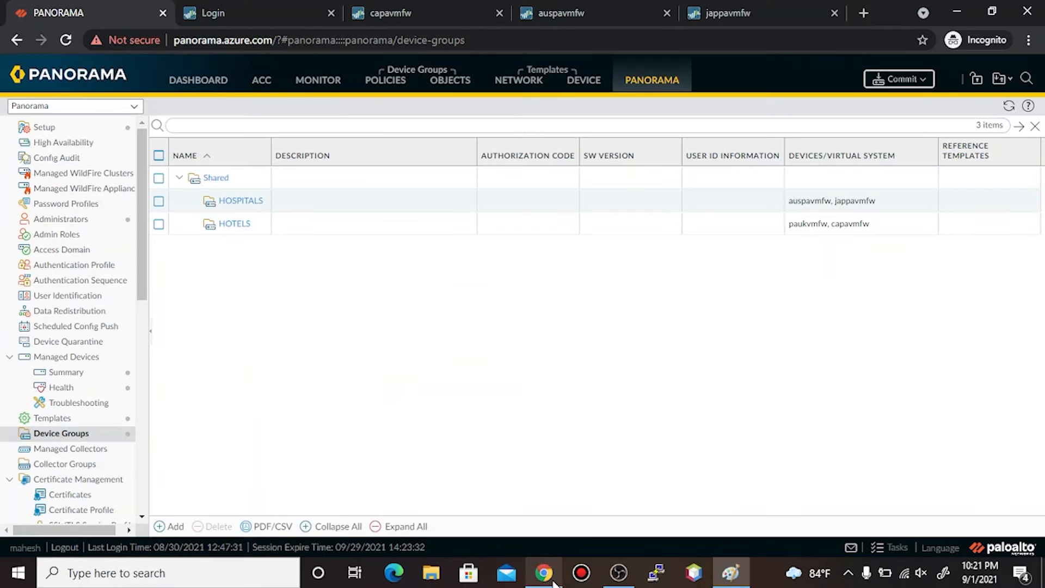
pyautogui.click(430, 6)
pyautogui.click(524, 362)
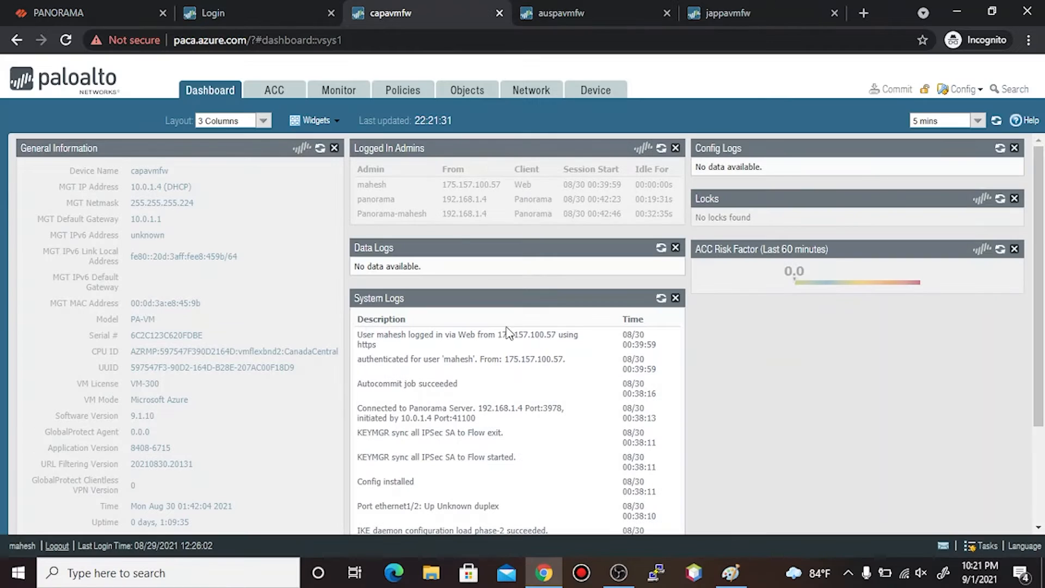
pyautogui.click(63, 46)
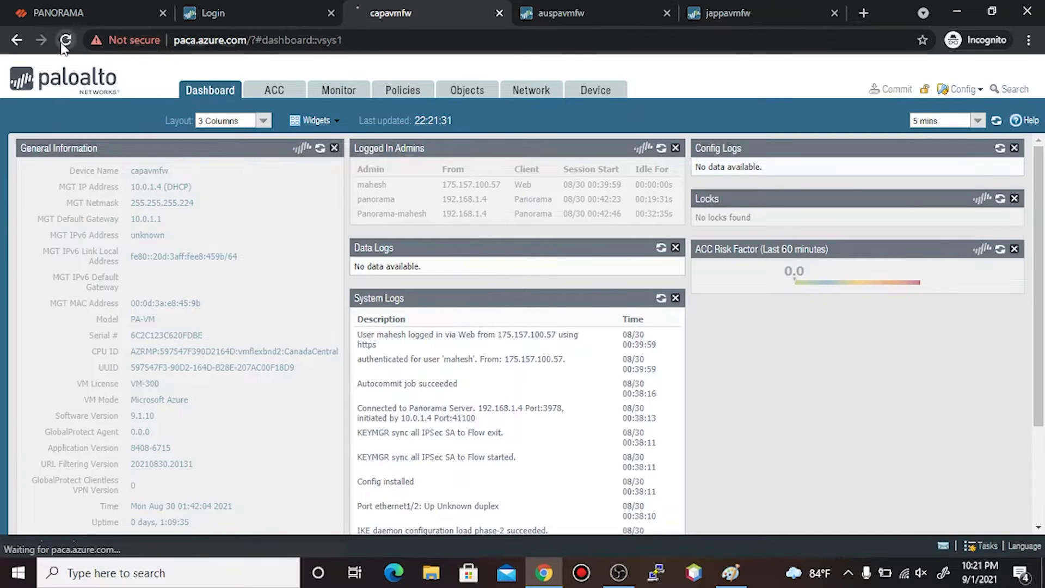
# - Sign in on the firewall login page with the admin username and password
pyautogui.click(239, 12)
pyautogui.click(515, 225)
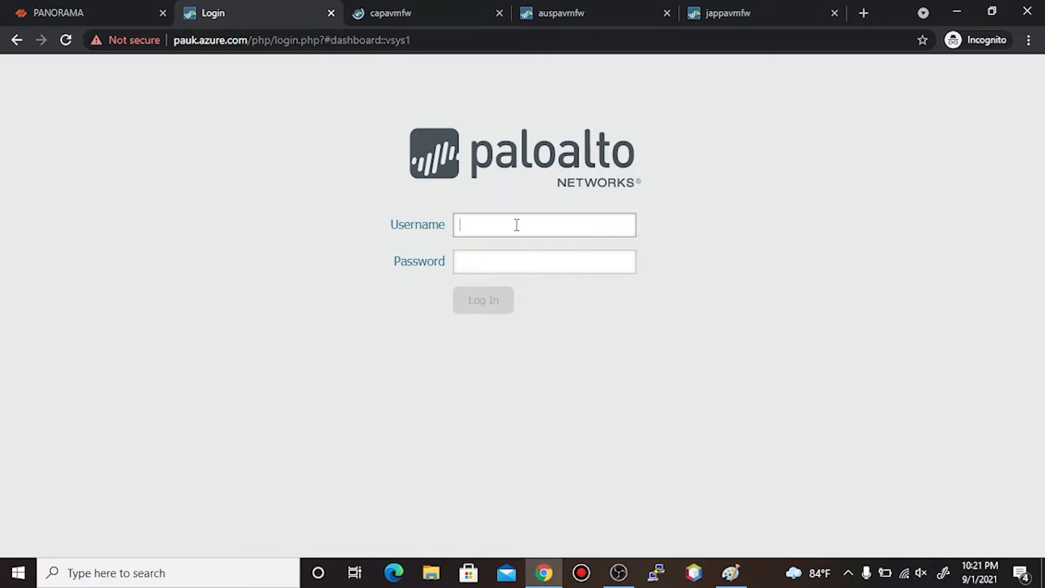
pyautogui.write('MAHESH')
pyautogui.press('BackSpace')
pyautogui.press('BackSpace')
pyautogui.press('BackSpace')
pyautogui.press('BackSpace')
pyautogui.press('BackSpace')
pyautogui.press('BackSpace')
pyautogui.write('mahesh')
pyautogui.press('Tab')
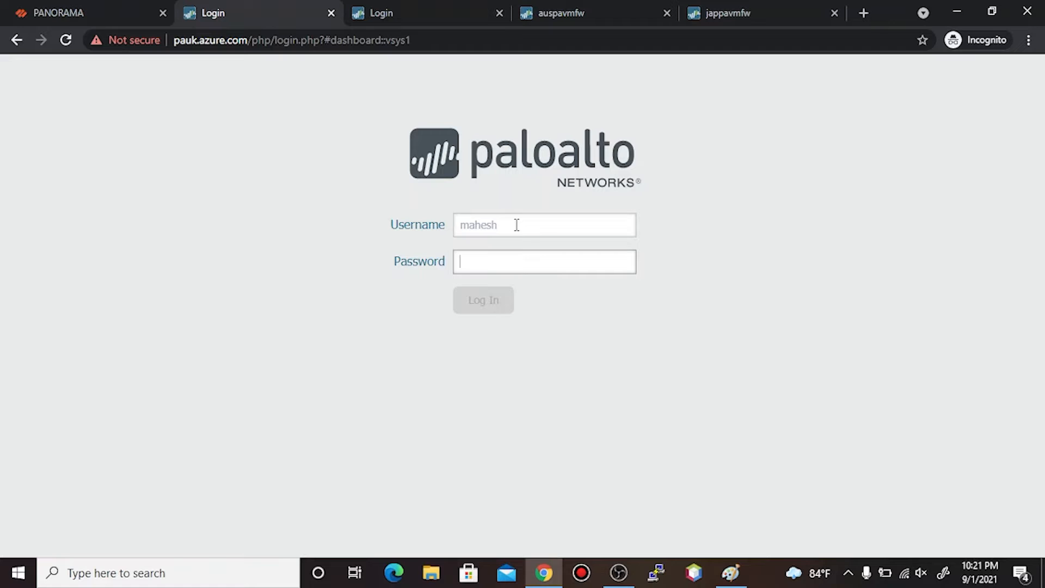
pyautogui.write('*************')
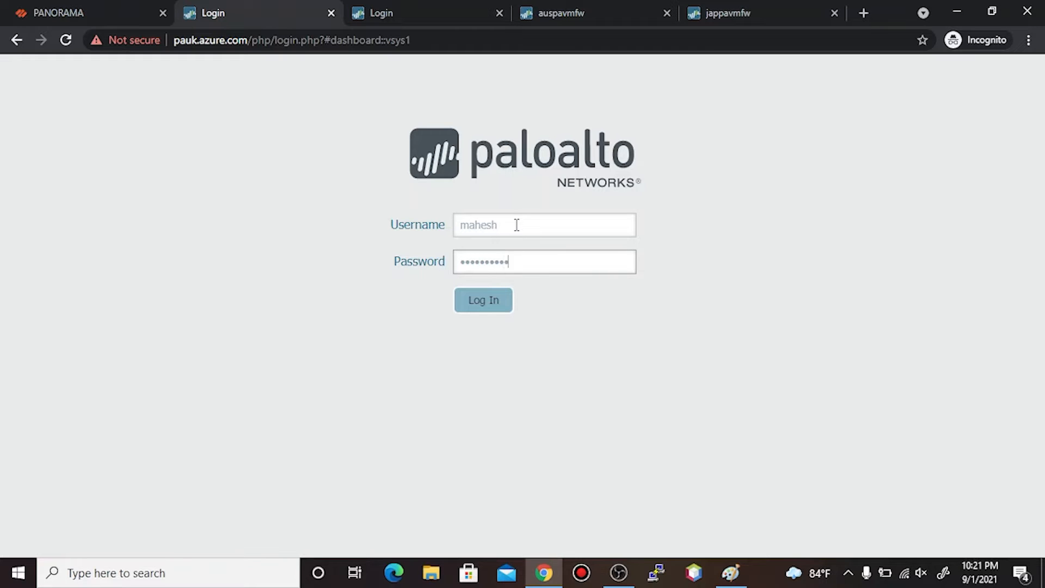
pyautogui.press('Return')
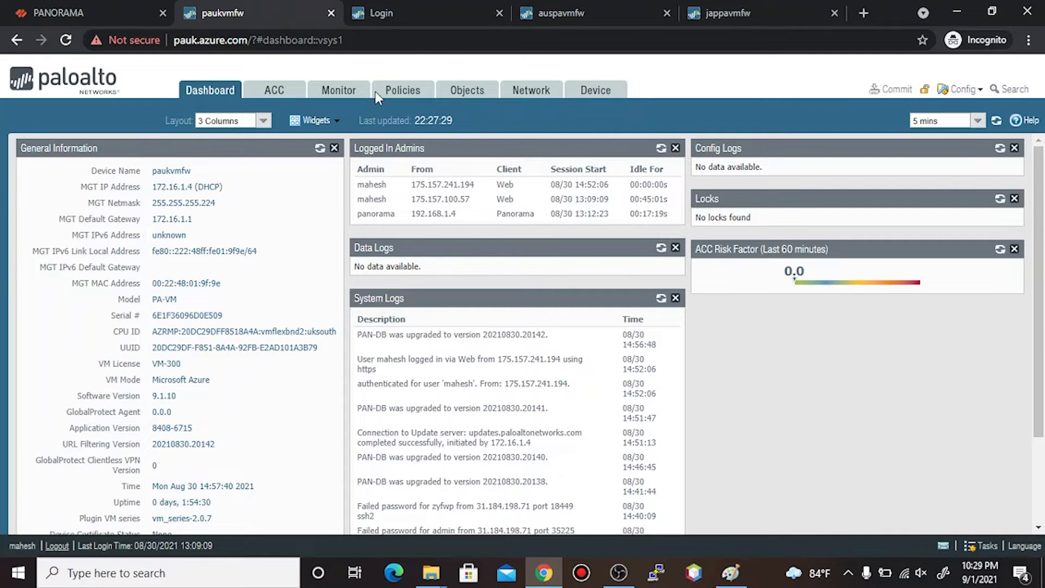
# - Confirm paukvmfw's Security rules show only intrazone-default and interzone-default, then return to the Paint diagram
pyautogui.click(412, 102)
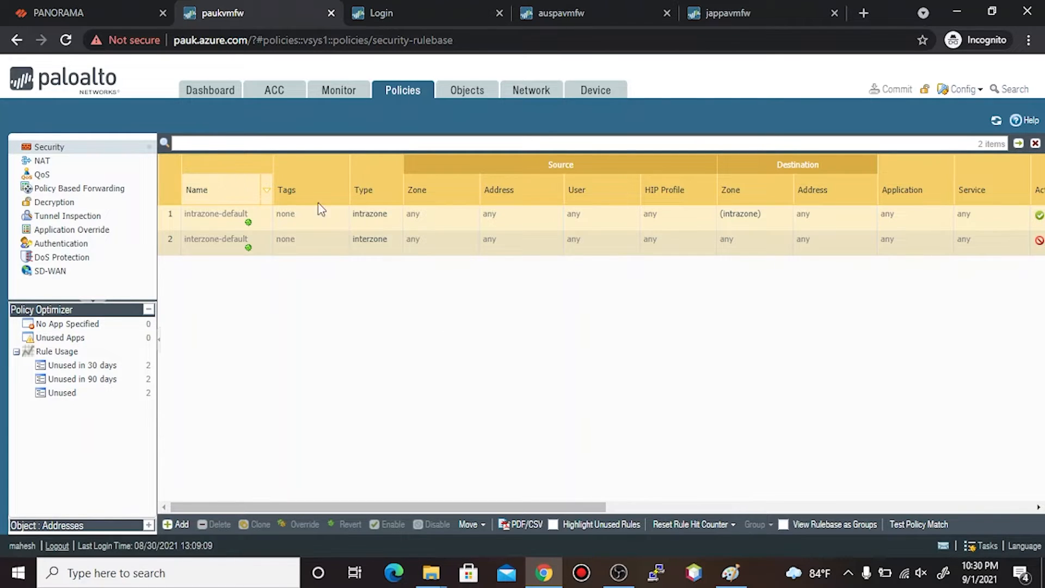
pyautogui.click(730, 573)
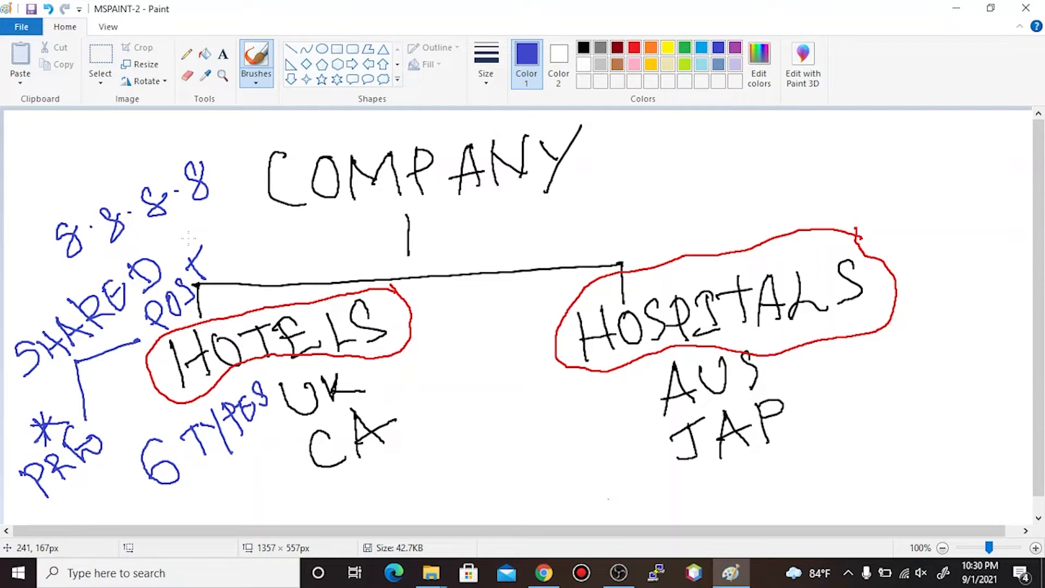
# - Draw a blue asterisk above POST, then minimize and restore the Paint window
pyautogui.moveTo(192, 225); pyautogui.dragTo(187, 229)
pyautogui.moveTo(186, 234); pyautogui.dragTo(222, 235)
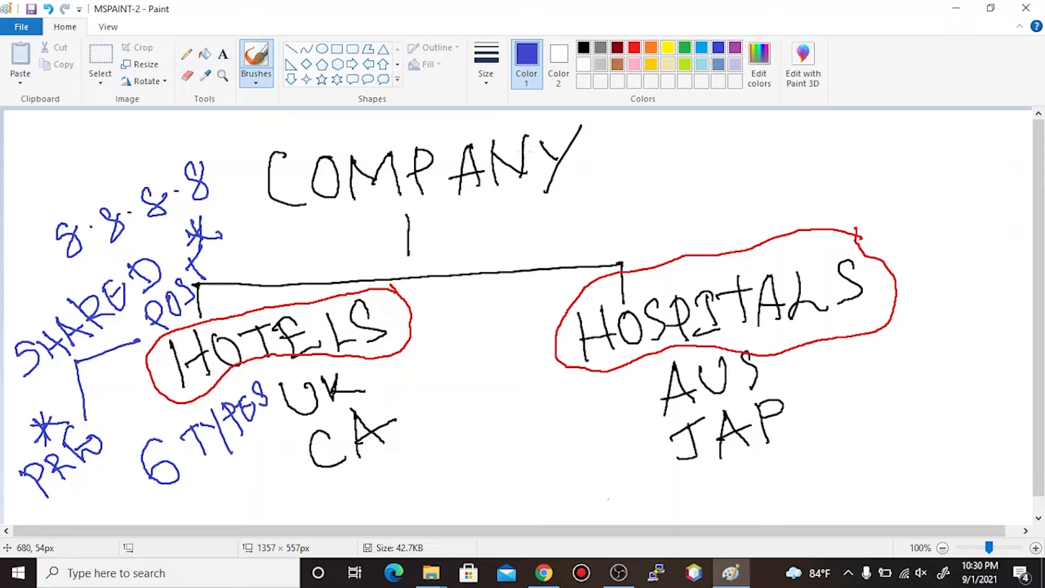
pyautogui.click(952, 11)
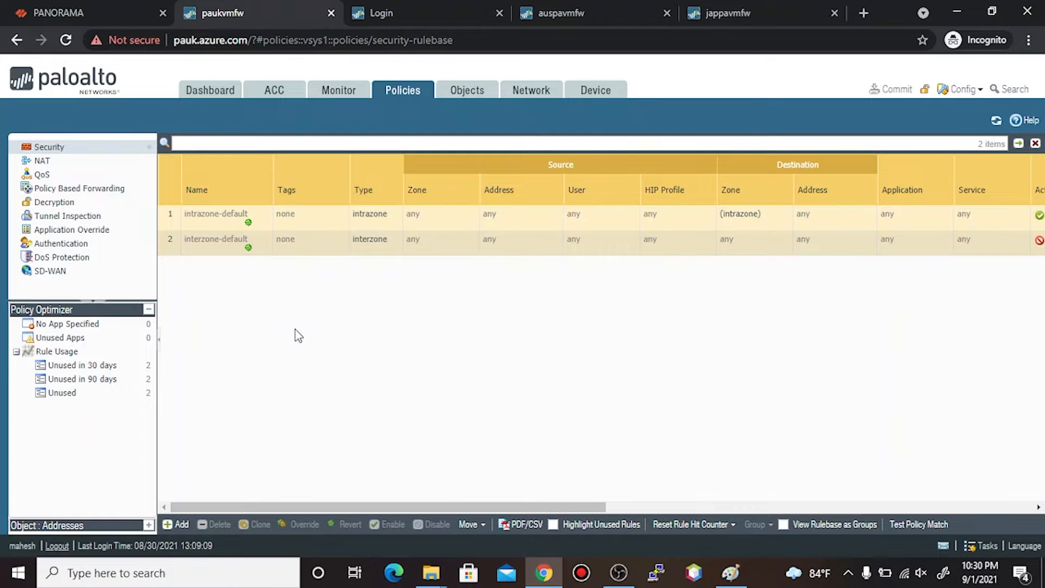
pyautogui.click(730, 573)
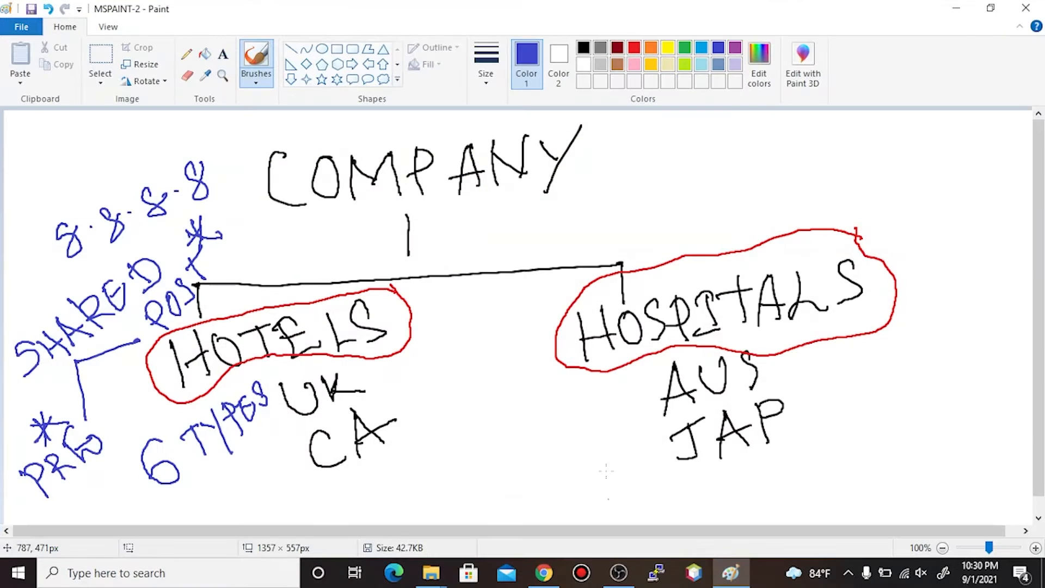
# - Launch mspaint from the Win+R Run prompt to get a blank Untitled canvas
pyautogui.press('super+r')
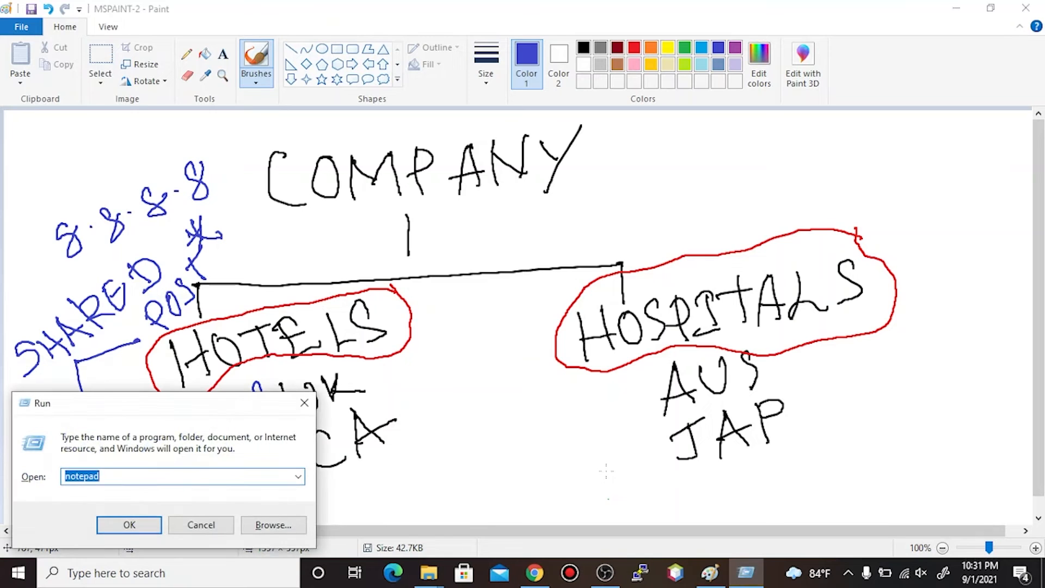
pyautogui.write('ms')
pyautogui.press('Down')
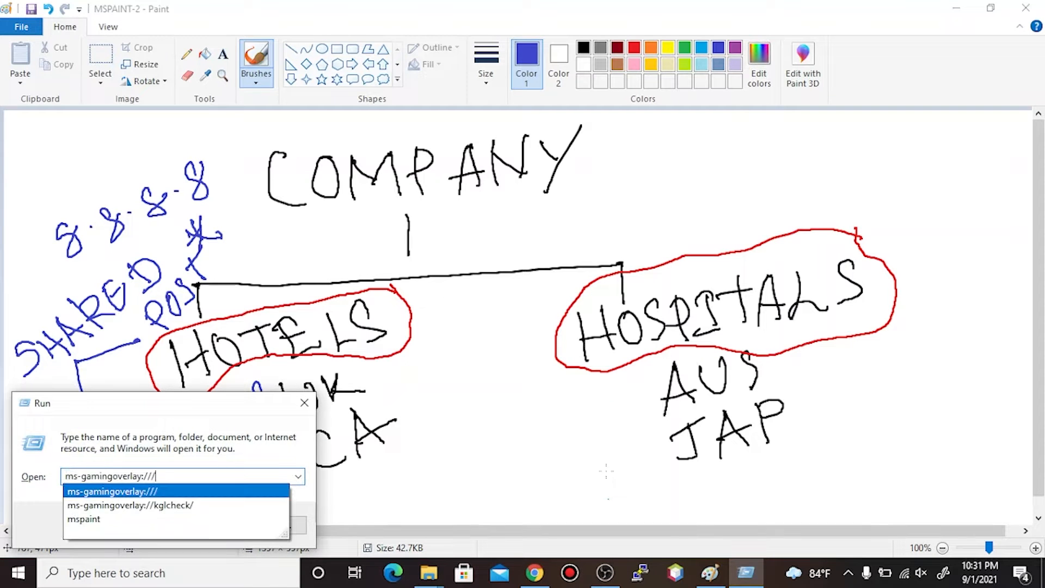
pyautogui.press('Down')
pyautogui.press('Down')
pyautogui.press('Return')
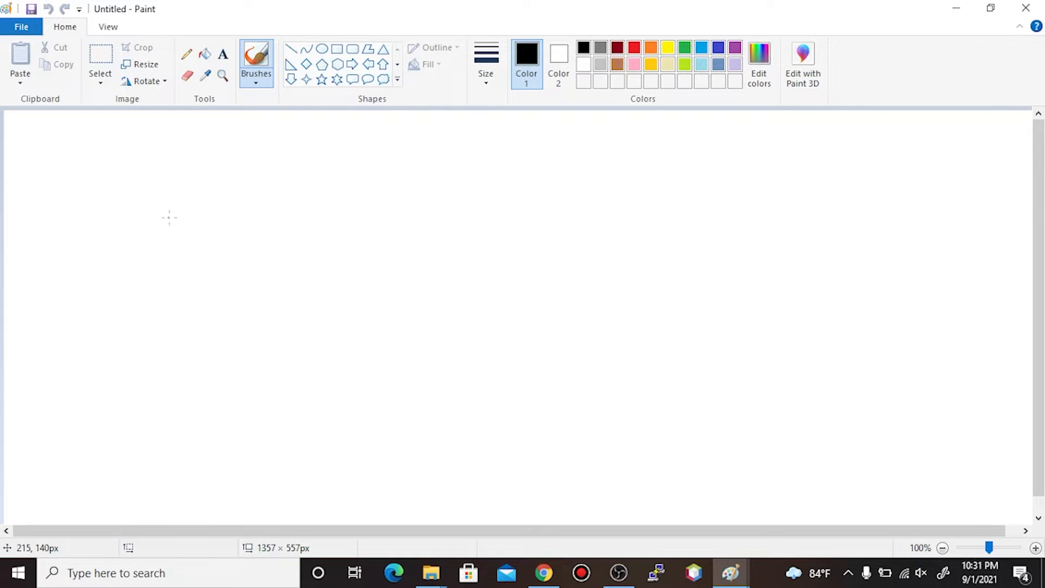
# - Write '1 ← PRE' and '2 ← POST' in black on the canvas
pyautogui.moveTo(170, 211)
pyautogui.mouseDown()
pyautogui.moveTo(171, 245)
pyautogui.moveTo(281, 210)
pyautogui.moveTo(192, 221)
pyautogui.moveTo(219, 241)
pyautogui.mouseUp()
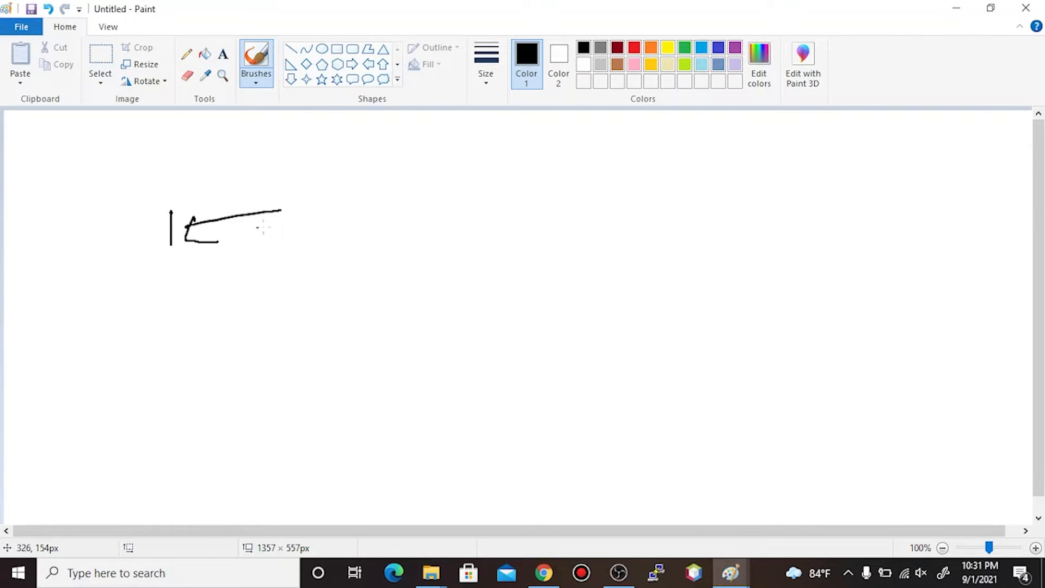
pyautogui.moveTo(306, 196)
pyautogui.mouseDown()
pyautogui.moveTo(308, 237)
pyautogui.moveTo(308, 219)
pyautogui.moveTo(338, 237)
pyautogui.moveTo(362, 223)
pyautogui.mouseUp()
pyautogui.moveTo(369, 200)
pyautogui.mouseDown()
pyautogui.moveTo(369, 234)
pyautogui.moveTo(397, 201)
pyautogui.moveTo(391, 187)
pyautogui.mouseUp()
pyautogui.moveTo(368, 210); pyautogui.dragTo(395, 200)
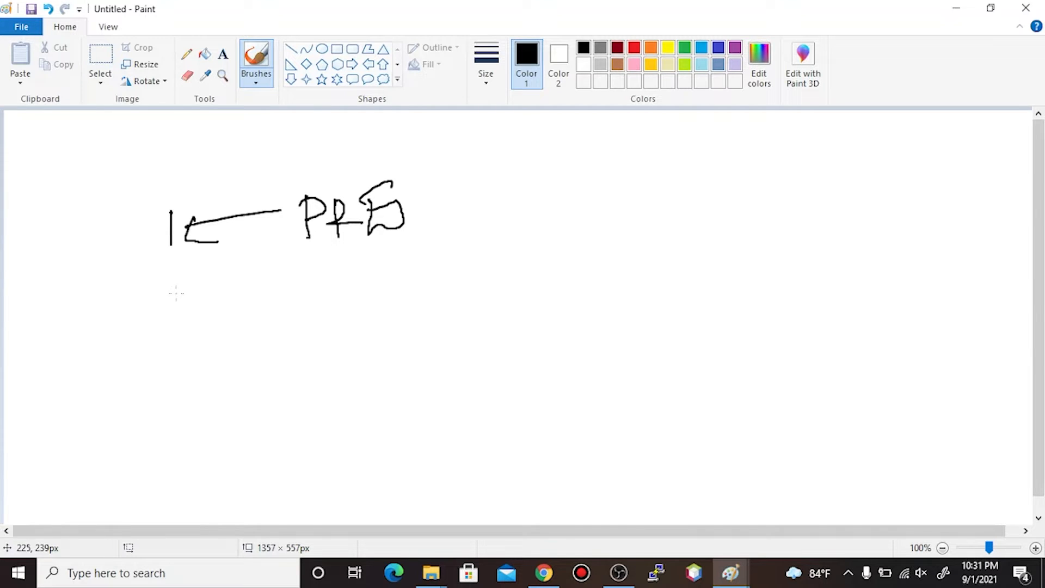
pyautogui.moveTo(175, 288)
pyautogui.mouseDown()
pyautogui.moveTo(195, 322)
pyautogui.moveTo(299, 279)
pyautogui.mouseUp()
pyautogui.moveTo(214, 286); pyautogui.dragTo(240, 318)
pyautogui.moveTo(296, 267)
pyautogui.mouseDown()
pyautogui.moveTo(308, 315)
pyautogui.moveTo(298, 283)
pyautogui.moveTo(332, 270)
pyautogui.moveTo(380, 292)
pyautogui.moveTo(359, 298)
pyautogui.mouseUp()
pyautogui.moveTo(402, 263)
pyautogui.mouseDown()
pyautogui.moveTo(408, 293)
pyautogui.moveTo(407, 265)
pyautogui.mouseUp()
# - Draw a brace grouping PRE and POST with a shared label beside it
pyautogui.moveTo(421, 184)
pyautogui.mouseDown()
pyautogui.moveTo(435, 180)
pyautogui.moveTo(439, 275)
pyautogui.moveTo(412, 297)
pyautogui.mouseUp()
pyautogui.moveTo(488, 214)
pyautogui.mouseDown()
pyautogui.moveTo(477, 258)
pyautogui.moveTo(509, 257)
pyautogui.mouseUp()
pyautogui.moveTo(526, 205); pyautogui.dragTo(537, 252)
pyautogui.moveTo(498, 243)
pyautogui.mouseDown()
pyautogui.moveTo(538, 235)
pyautogui.moveTo(547, 250)
pyautogui.mouseUp()
pyautogui.moveTo(554, 208)
pyautogui.mouseDown()
pyautogui.moveTo(574, 245)
pyautogui.moveTo(575, 227)
pyautogui.mouseUp()
pyautogui.moveTo(591, 198)
pyautogui.mouseDown()
pyautogui.moveTo(597, 240)
pyautogui.moveTo(574, 224)
pyautogui.mouseUp()
pyautogui.moveTo(595, 224)
pyautogui.mouseDown()
pyautogui.moveTo(632, 204)
pyautogui.moveTo(620, 211)
pyautogui.mouseUp()
pyautogui.moveTo(670, 188)
pyautogui.mouseDown()
pyautogui.moveTo(676, 203)
pyautogui.moveTo(692, 192)
pyautogui.mouseUp()
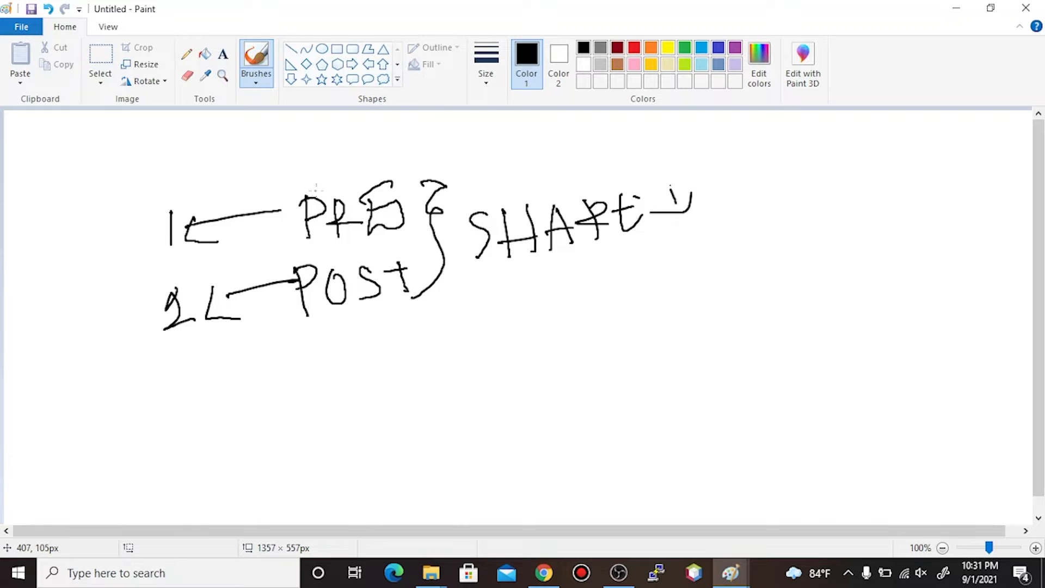
# - Draw arrows from PRE and POST back to their numbers and parallel lines converging on rule 1
pyautogui.moveTo(312, 206)
pyautogui.mouseDown()
pyautogui.moveTo(231, 180)
pyautogui.moveTo(127, 214)
pyautogui.moveTo(121, 235)
pyautogui.moveTo(144, 220)
pyautogui.mouseUp()
pyautogui.moveTo(17, 275); pyautogui.dragTo(132, 244)
pyautogui.moveTo(35, 296); pyautogui.dragTo(146, 255)
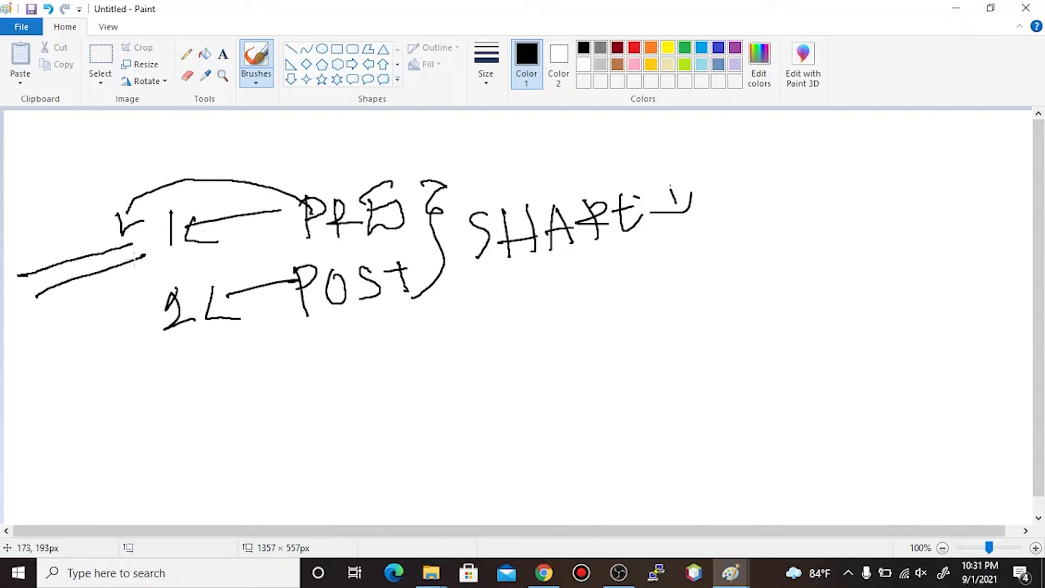
pyautogui.moveTo(50, 318); pyautogui.dragTo(163, 266)
pyautogui.moveTo(86, 322)
pyautogui.mouseDown()
pyautogui.moveTo(74, 328)
pyautogui.moveTo(169, 280)
pyautogui.mouseUp()
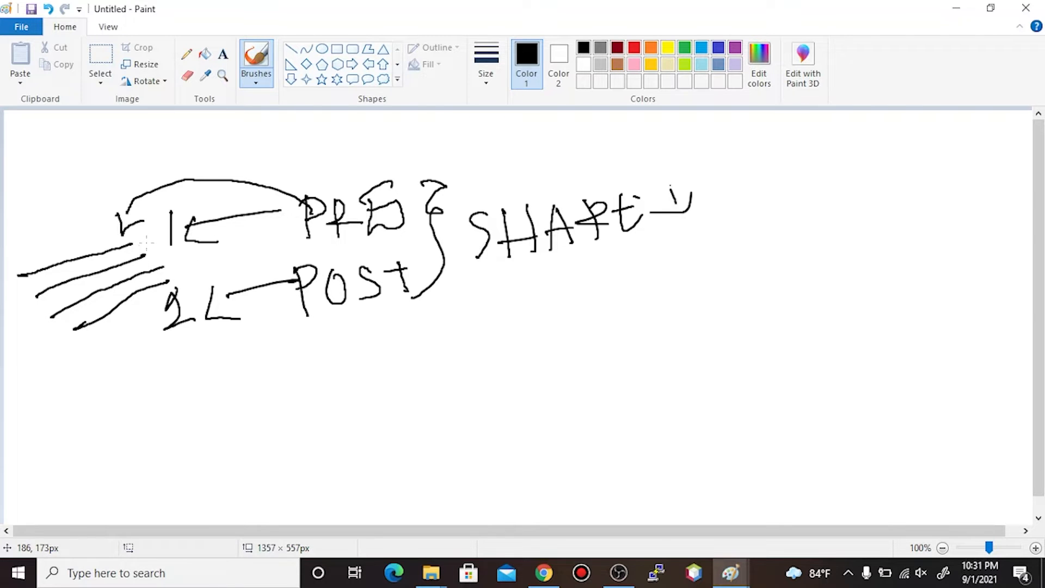
pyautogui.moveTo(297, 256)
pyautogui.mouseDown()
pyautogui.moveTo(220, 260)
pyautogui.moveTo(171, 241)
pyautogui.moveTo(143, 242)
pyautogui.moveTo(136, 255)
pyautogui.moveTo(165, 251)
pyautogui.mouseUp()
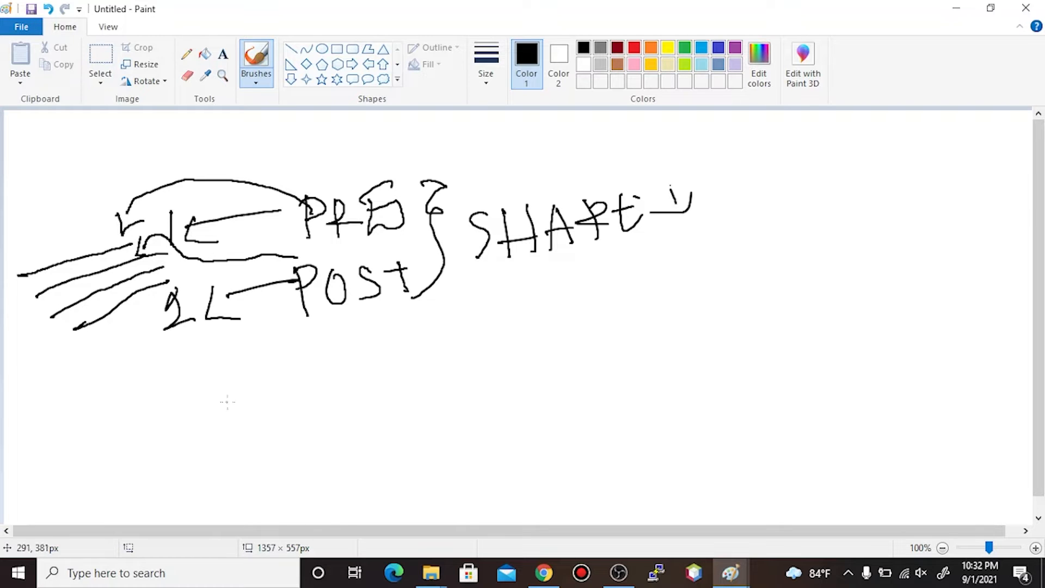
pyautogui.moveTo(240, 397)
pyautogui.mouseDown()
pyautogui.moveTo(247, 389)
pyautogui.moveTo(230, 354)
pyautogui.moveTo(315, 430)
pyautogui.moveTo(320, 479)
pyautogui.moveTo(346, 448)
pyautogui.mouseUp()
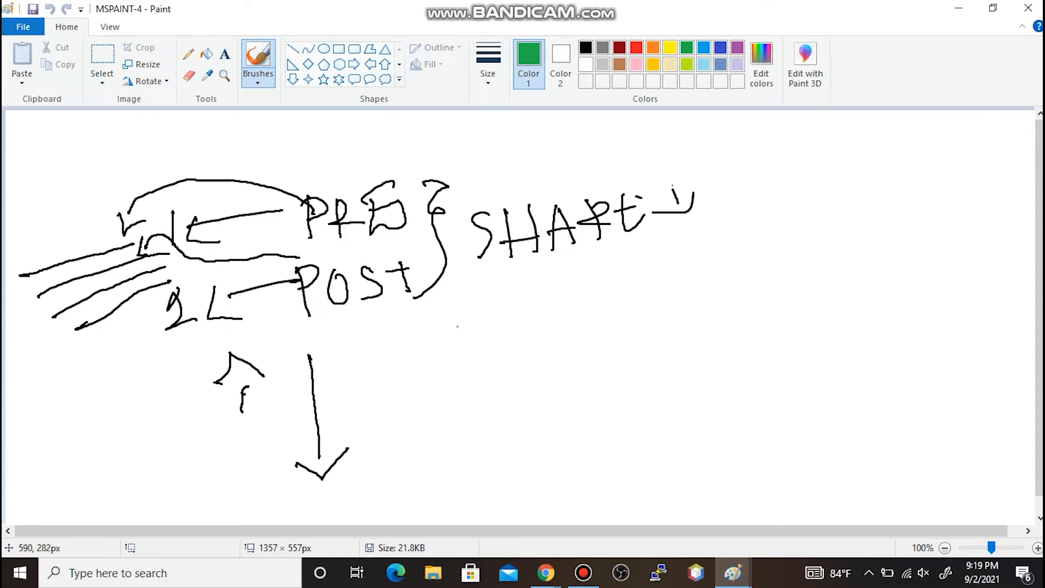
# - Write HOTELS and HOSPITALS in green below POST
pyautogui.moveTo(447, 337)
pyautogui.mouseDown()
pyautogui.moveTo(447, 390)
pyautogui.moveTo(469, 352)
pyautogui.moveTo(504, 342)
pyautogui.moveTo(525, 357)
pyautogui.moveTo(536, 325)
pyautogui.moveTo(605, 335)
pyautogui.mouseUp()
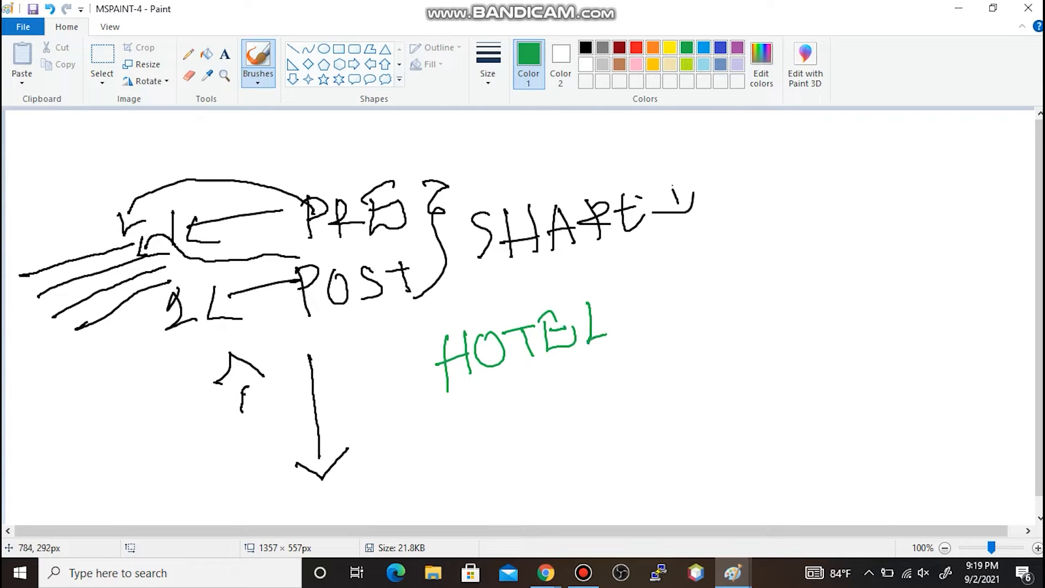
pyautogui.moveTo(637, 290)
pyautogui.mouseDown()
pyautogui.moveTo(636, 322)
pyautogui.moveTo(620, 330)
pyautogui.mouseUp()
pyautogui.moveTo(736, 278)
pyautogui.mouseDown()
pyautogui.moveTo(737, 330)
pyautogui.moveTo(762, 327)
pyautogui.moveTo(764, 303)
pyautogui.mouseUp()
pyautogui.moveTo(780, 276)
pyautogui.mouseDown()
pyautogui.moveTo(772, 279)
pyautogui.moveTo(782, 275)
pyautogui.moveTo(808, 304)
pyautogui.moveTo(794, 321)
pyautogui.mouseUp()
pyautogui.moveTo(819, 277)
pyautogui.mouseDown()
pyautogui.moveTo(823, 325)
pyautogui.moveTo(820, 300)
pyautogui.moveTo(846, 304)
pyautogui.moveTo(859, 270)
pyautogui.mouseUp()
pyautogui.moveTo(828, 315); pyautogui.dragTo(860, 306)
pyautogui.moveTo(878, 267)
pyautogui.mouseDown()
pyautogui.moveTo(869, 308)
pyautogui.moveTo(887, 269)
pyautogui.moveTo(884, 303)
pyautogui.mouseUp()
pyautogui.moveTo(900, 259)
pyautogui.mouseDown()
pyautogui.moveTo(903, 294)
pyautogui.moveTo(928, 299)
pyautogui.mouseUp()
pyautogui.moveTo(953, 265); pyautogui.dragTo(935, 294)
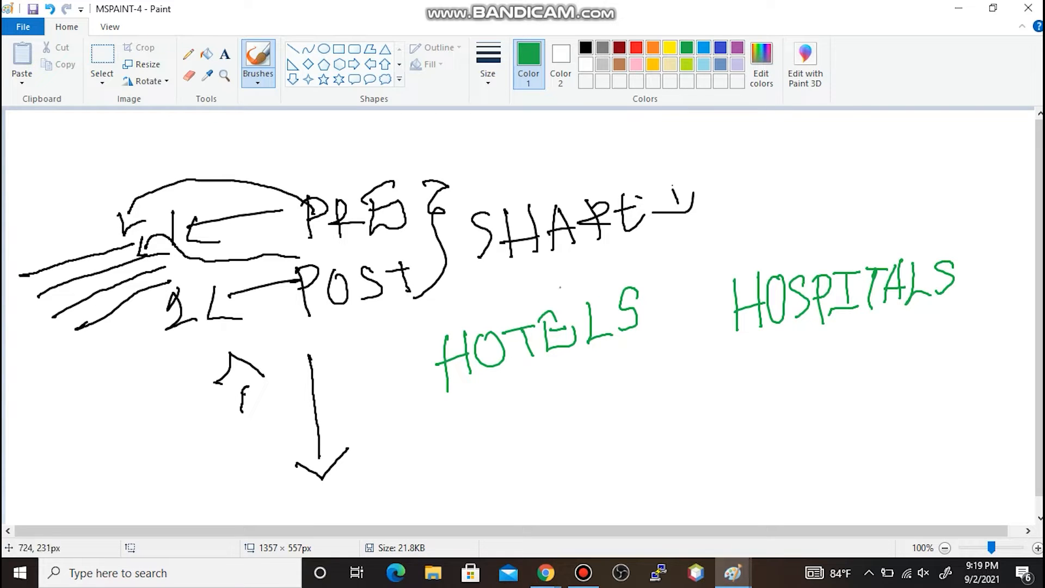
# - Box HOTELS and HOSPITALS in green, mark each with a 2, and arc them to the shared label
pyautogui.moveTo(417, 329); pyautogui.dragTo(634, 273)
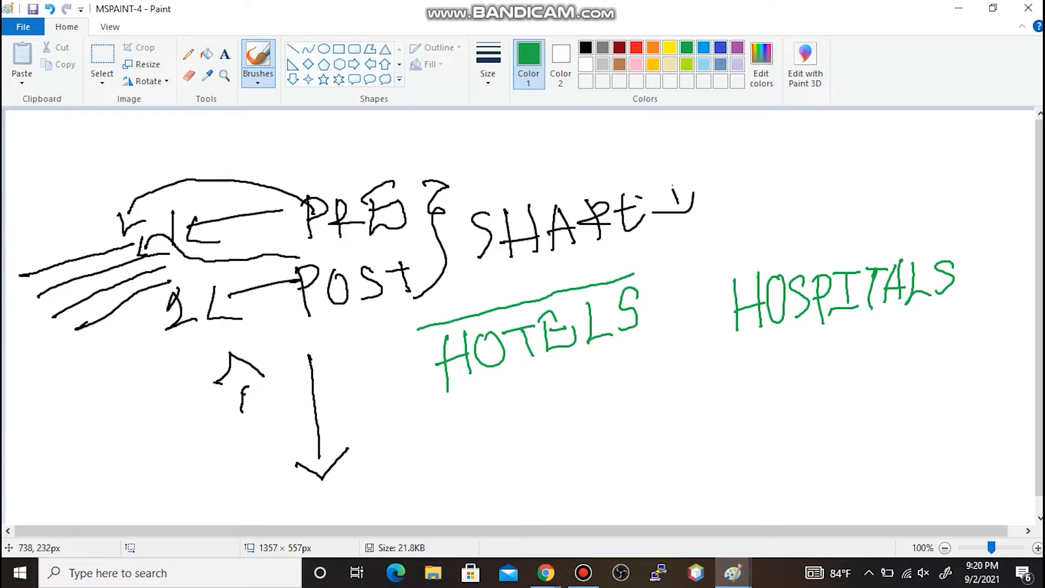
pyautogui.moveTo(418, 329)
pyautogui.mouseDown()
pyautogui.moveTo(425, 385)
pyautogui.moveTo(522, 398)
pyautogui.moveTo(663, 347)
pyautogui.mouseUp()
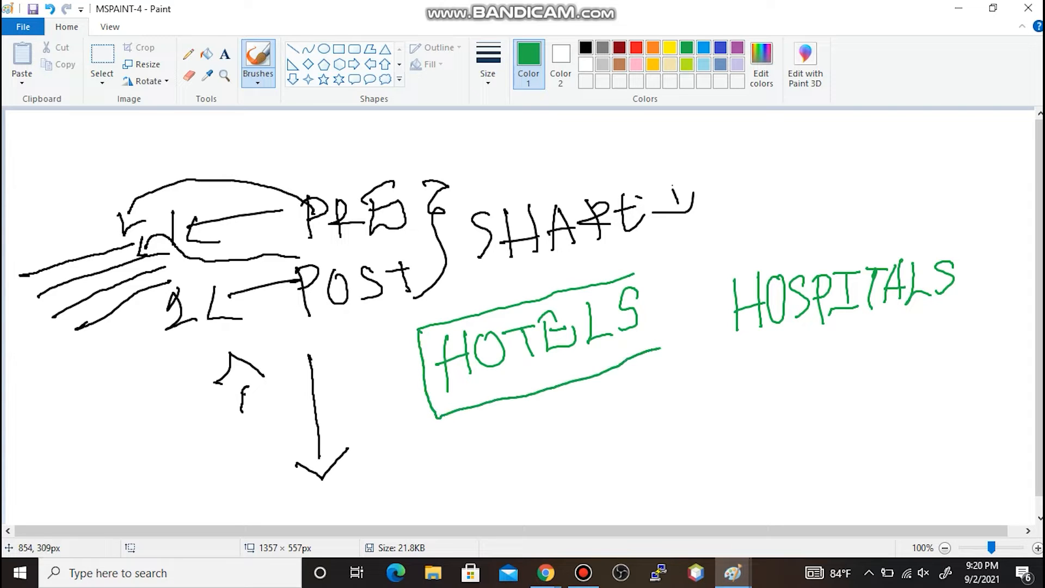
pyautogui.moveTo(635, 275)
pyautogui.mouseDown()
pyautogui.moveTo(665, 297)
pyautogui.moveTo(668, 343)
pyautogui.mouseUp()
pyautogui.moveTo(701, 272)
pyautogui.mouseDown()
pyautogui.moveTo(701, 294)
pyautogui.moveTo(751, 351)
pyautogui.moveTo(980, 322)
pyautogui.mouseUp()
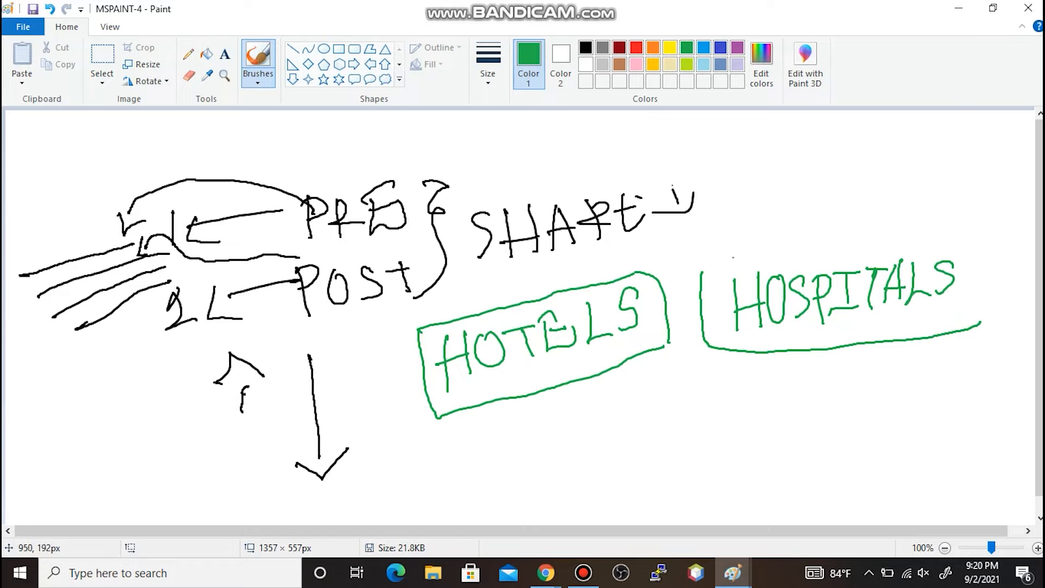
pyautogui.moveTo(701, 272)
pyautogui.mouseDown()
pyautogui.moveTo(845, 249)
pyautogui.moveTo(966, 249)
pyautogui.moveTo(973, 306)
pyautogui.moveTo(963, 332)
pyautogui.mouseUp()
pyautogui.moveTo(545, 413)
pyautogui.mouseDown()
pyautogui.moveTo(545, 442)
pyautogui.moveTo(591, 423)
pyautogui.mouseUp()
pyautogui.moveTo(807, 370)
pyautogui.mouseDown()
pyautogui.moveTo(796, 362)
pyautogui.moveTo(841, 383)
pyautogui.mouseUp()
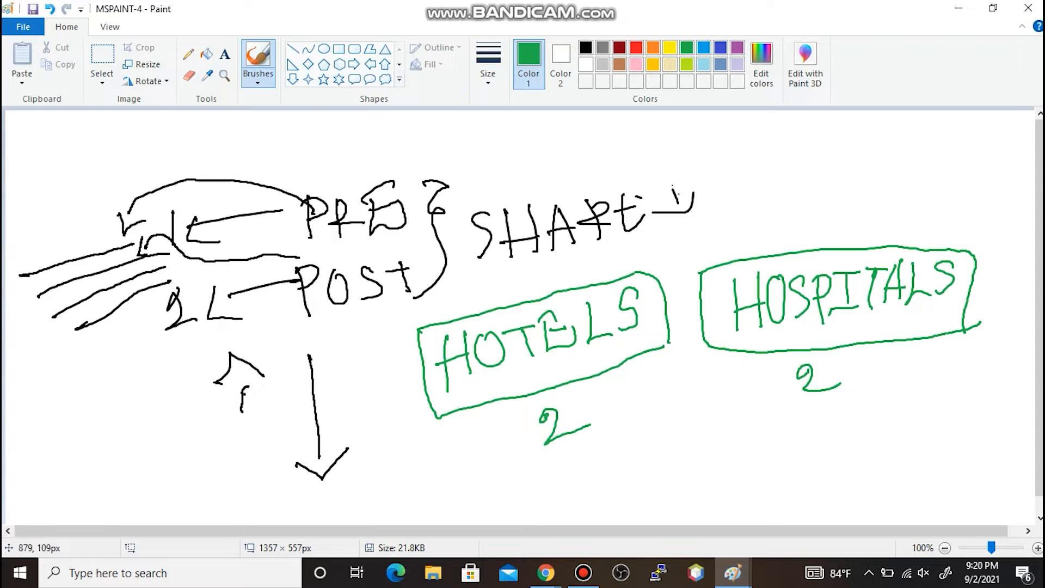
pyautogui.moveTo(615, 183)
pyautogui.mouseDown()
pyautogui.moveTo(634, 154)
pyautogui.moveTo(691, 147)
pyautogui.moveTo(736, 161)
pyautogui.moveTo(757, 207)
pyautogui.moveTo(798, 243)
pyautogui.moveTo(797, 206)
pyautogui.moveTo(728, 207)
pyautogui.moveTo(642, 256)
pyautogui.moveTo(683, 259)
pyautogui.mouseUp()
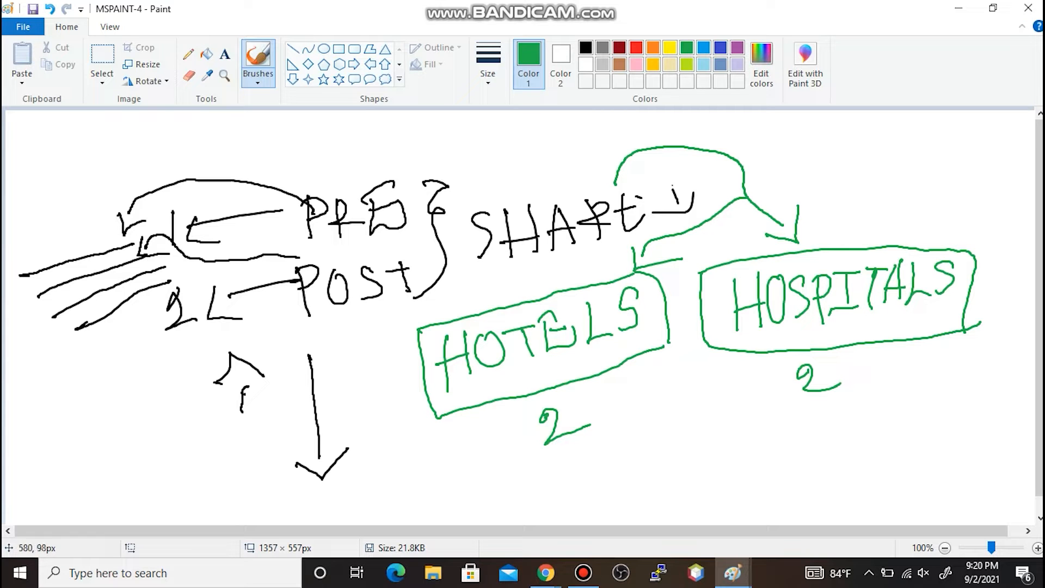
# - Switch to the Panorama browser window, then the MSPAINT-3 company diagram, then minimize Paint
pyautogui.click(545, 573)
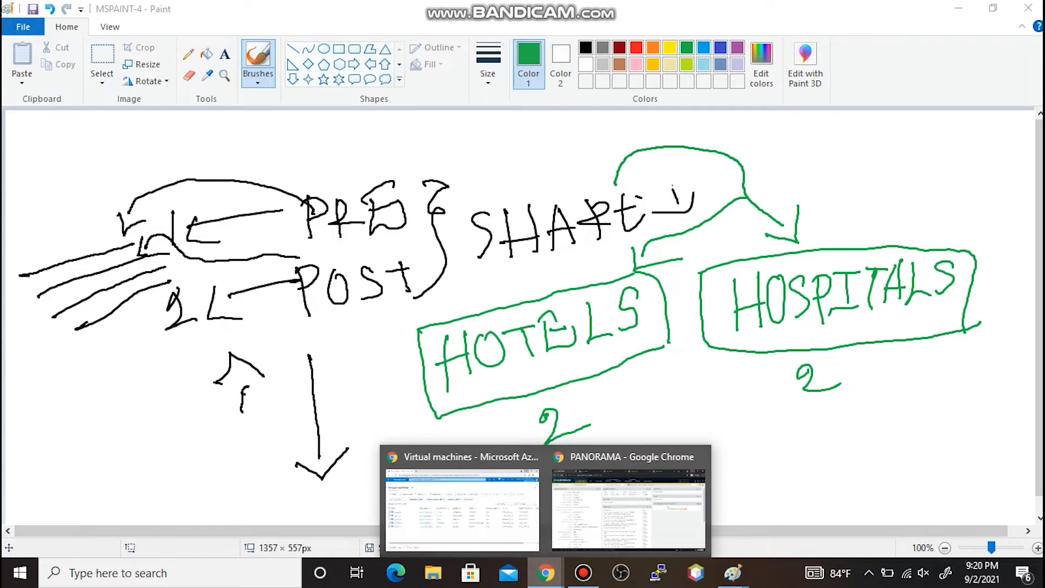
pyautogui.click(628, 509)
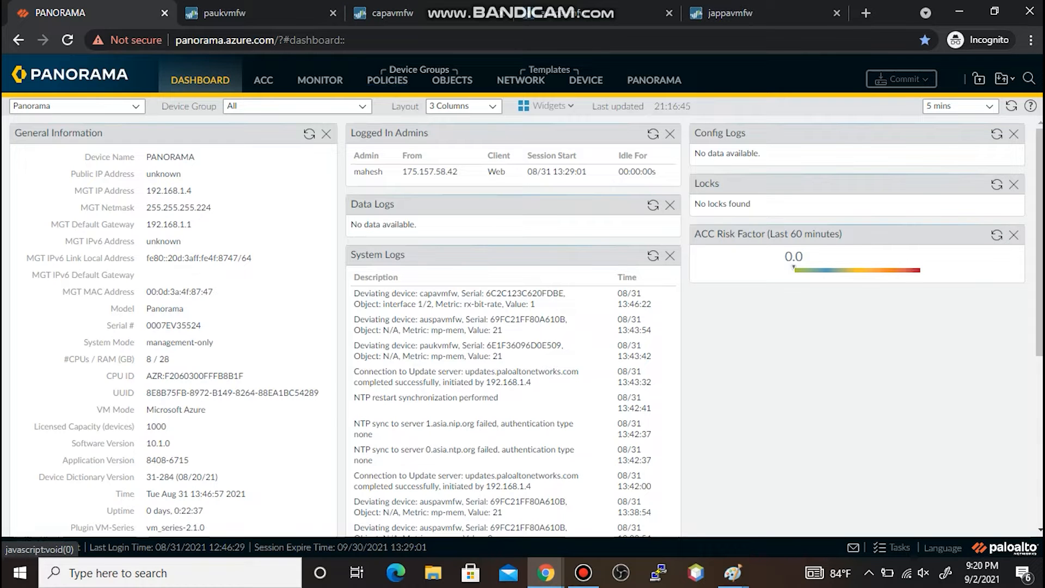
pyautogui.click(733, 572)
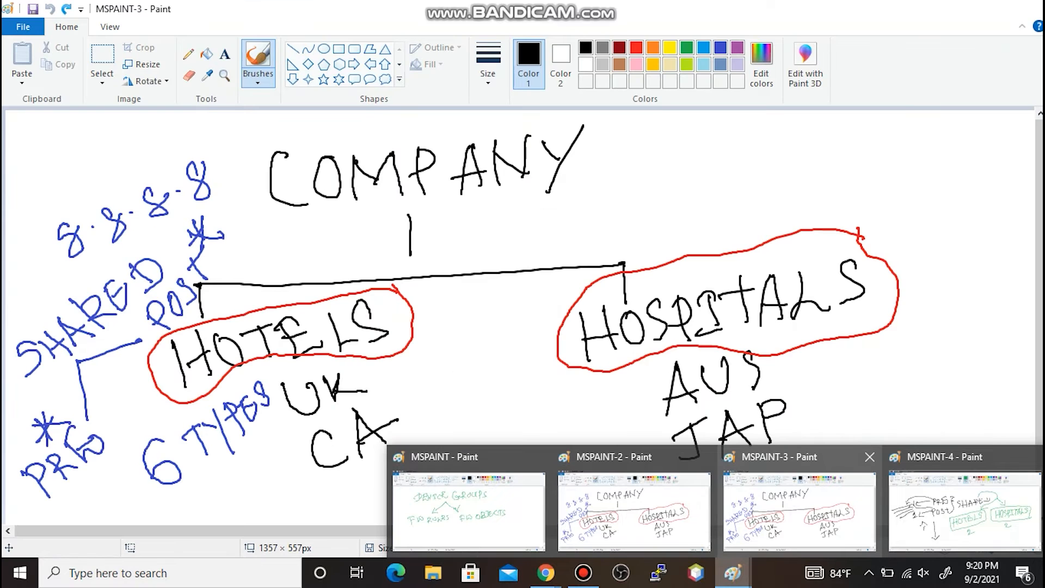
pyautogui.click(799, 511)
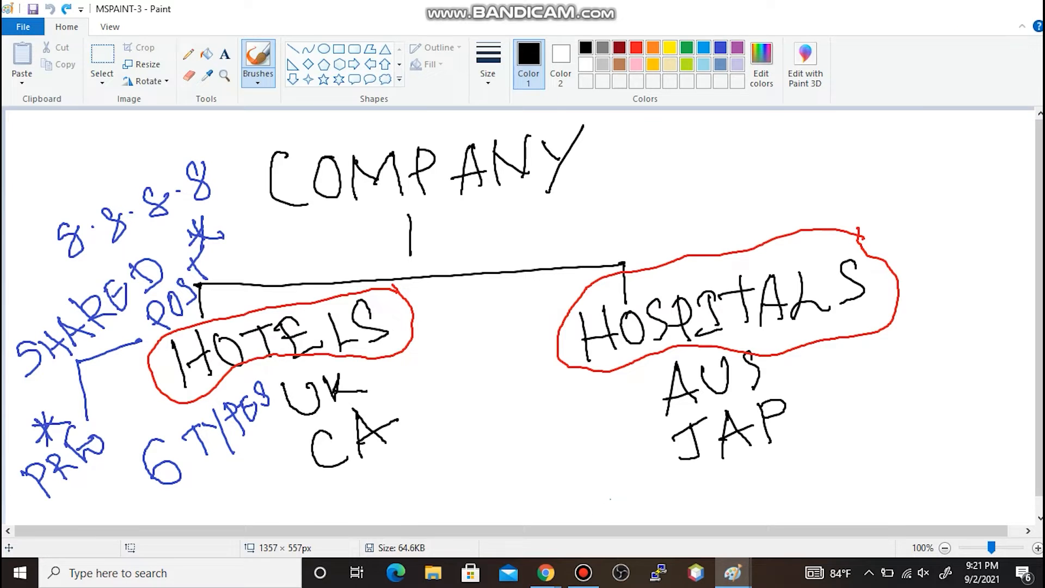
pyautogui.click(959, 8)
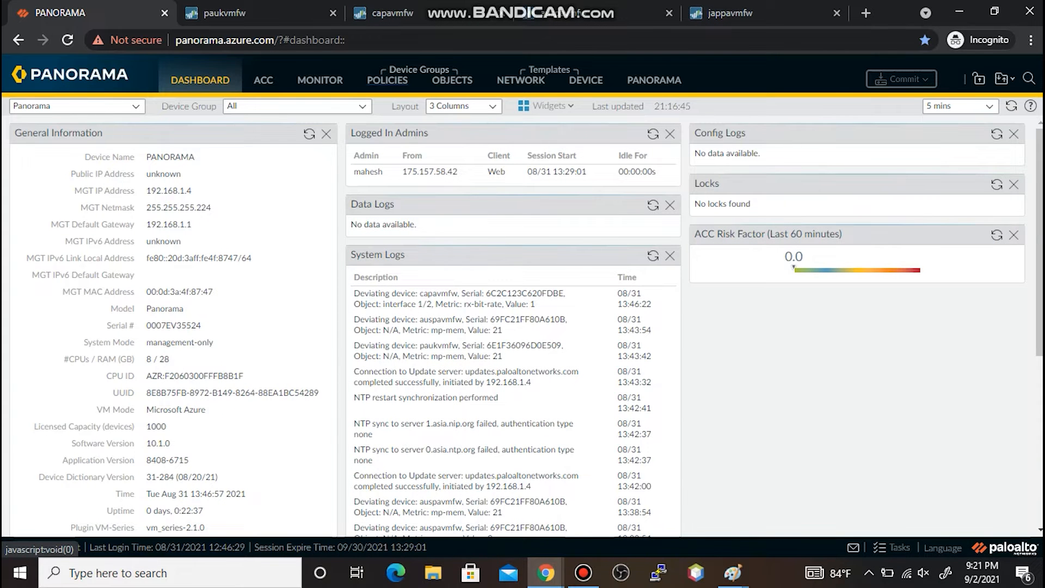
# - Add shared address object GOOGLD-DNS with IP netmask 8.8.8.8, then go to Security Pre Rules
pyautogui.click(387, 80)
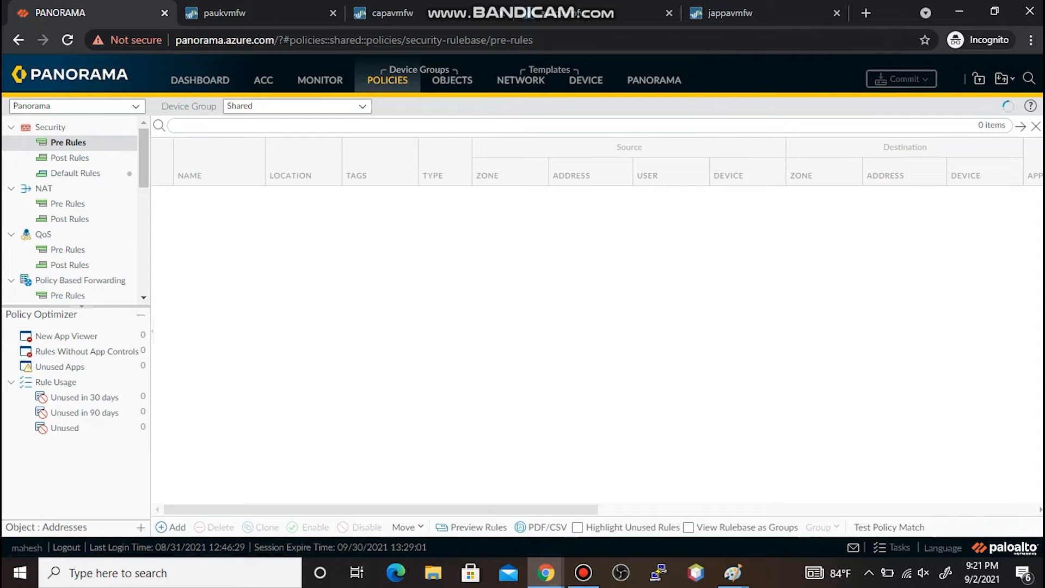
pyautogui.click(453, 80)
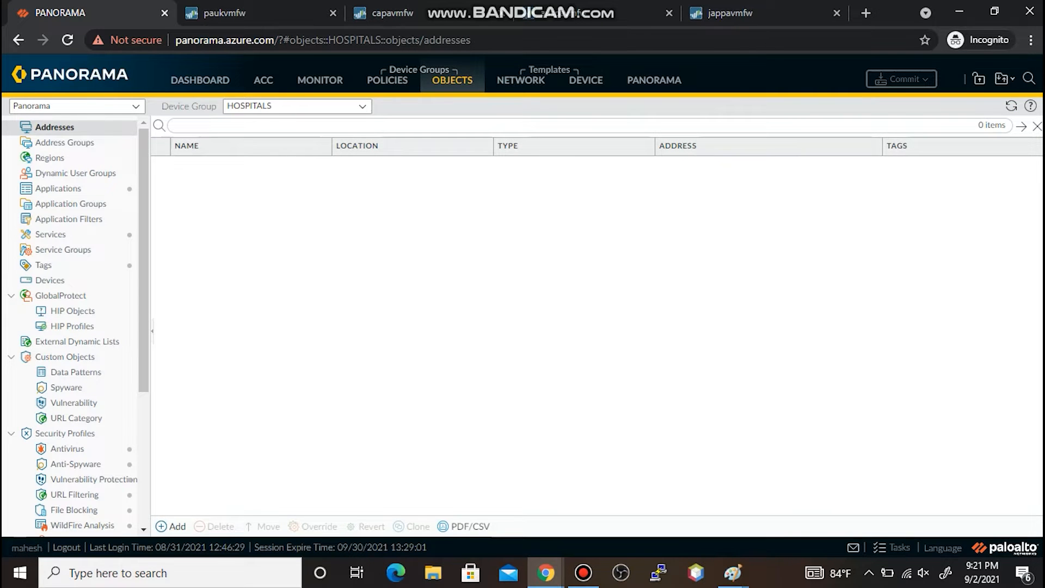
pyautogui.click(171, 526)
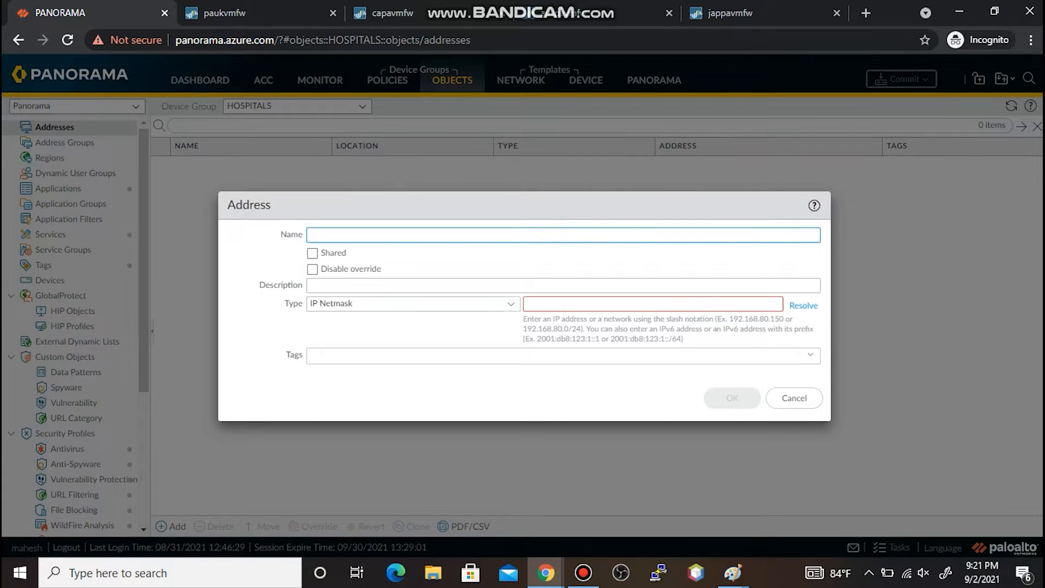
pyautogui.write('GOOGLD-DNS')
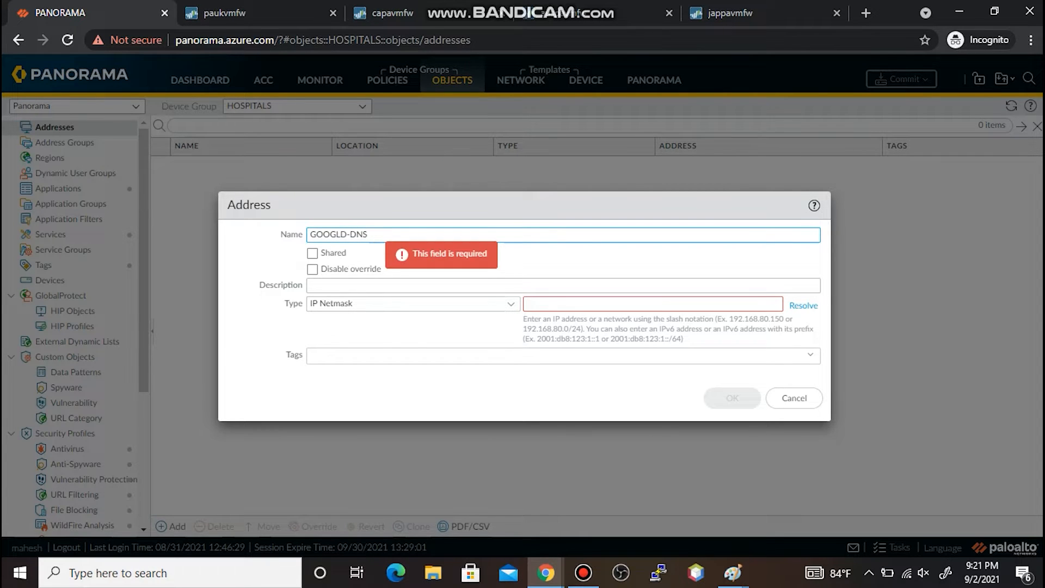
pyautogui.click(312, 253)
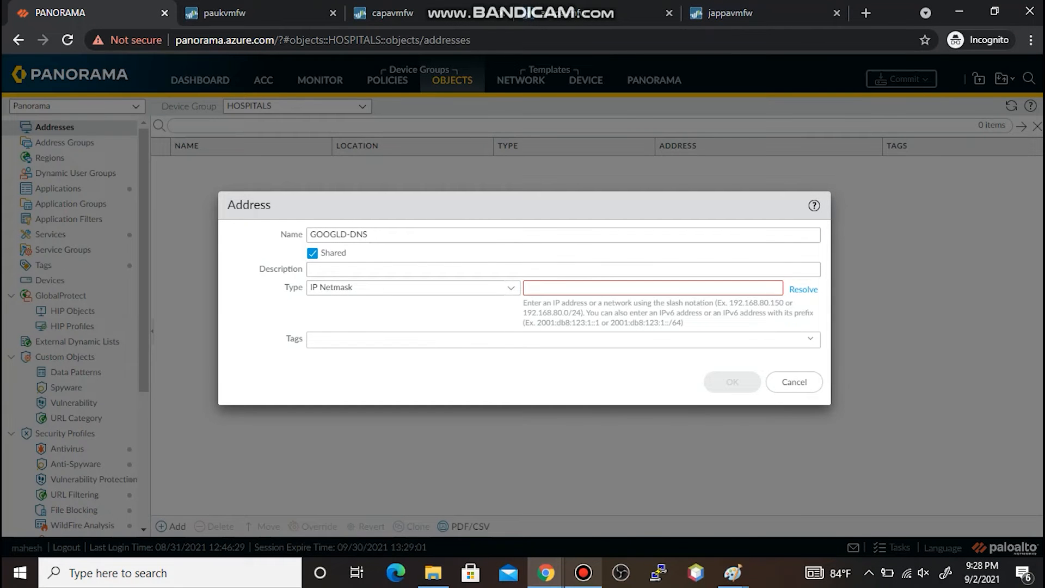
pyautogui.click(564, 286)
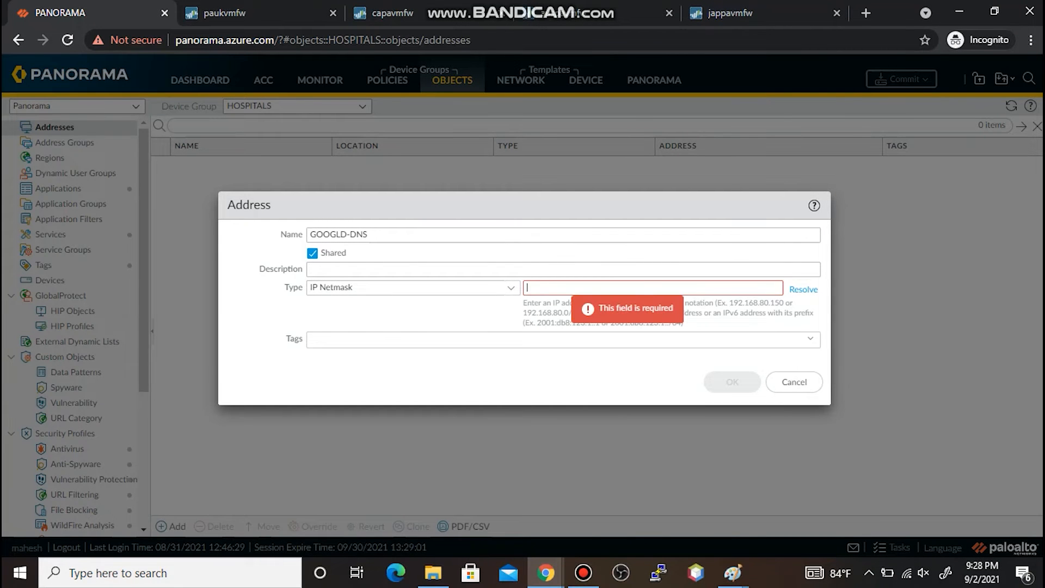
pyautogui.write('8.8.8.8')
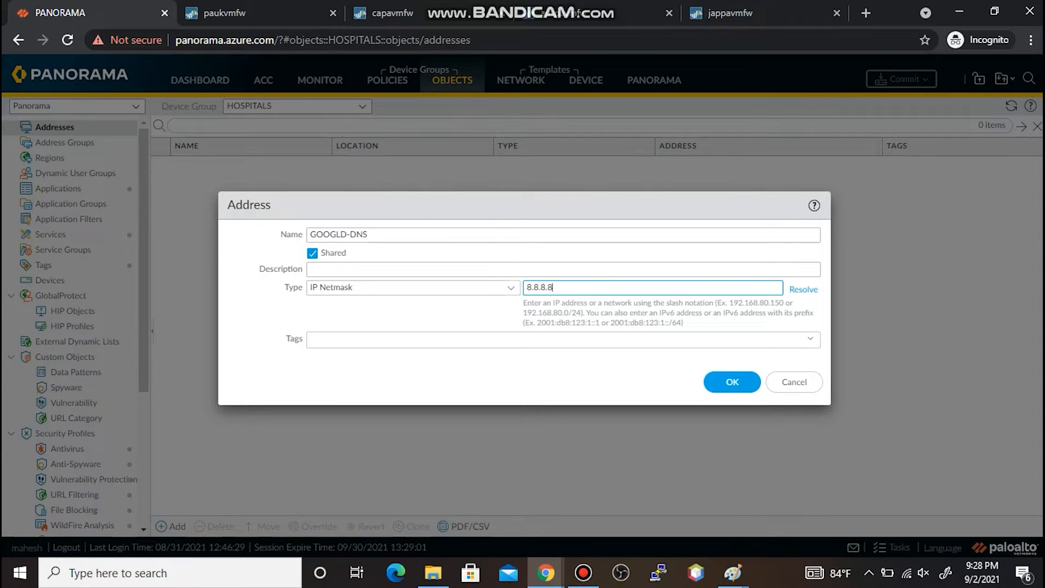
pyautogui.click(732, 381)
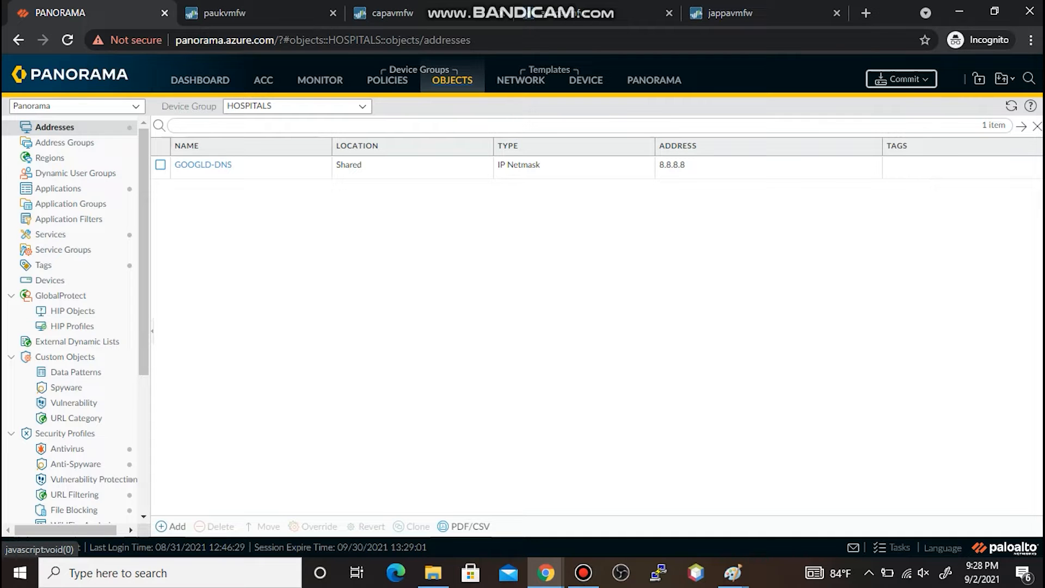
pyautogui.click(451, 80)
pyautogui.click(387, 80)
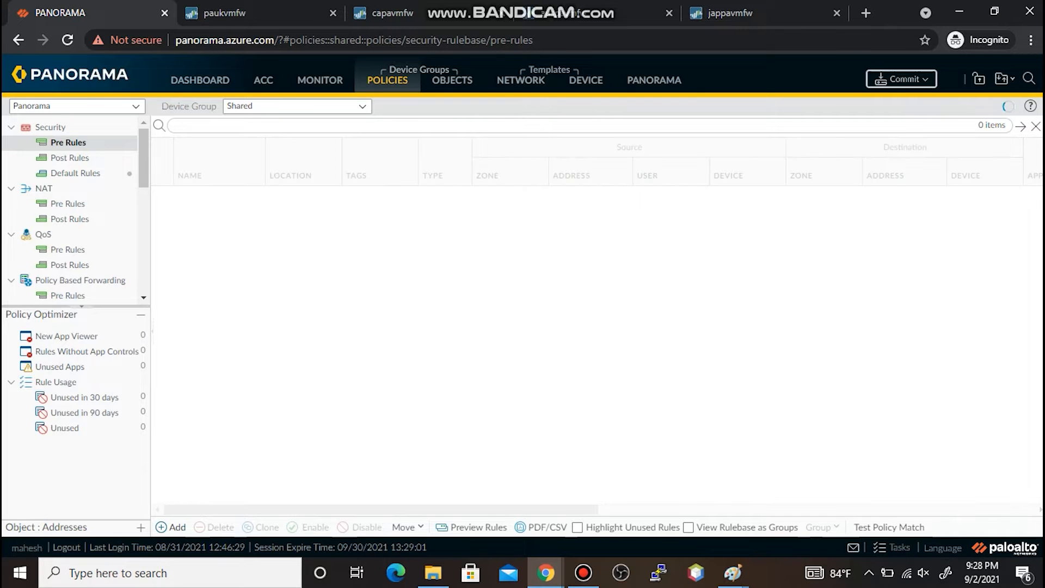
# - Start pre-rule 'GOOLE DNS ACCESS', add a source zone entry, then switch to the paukvmfw tab
pyautogui.click(171, 527)
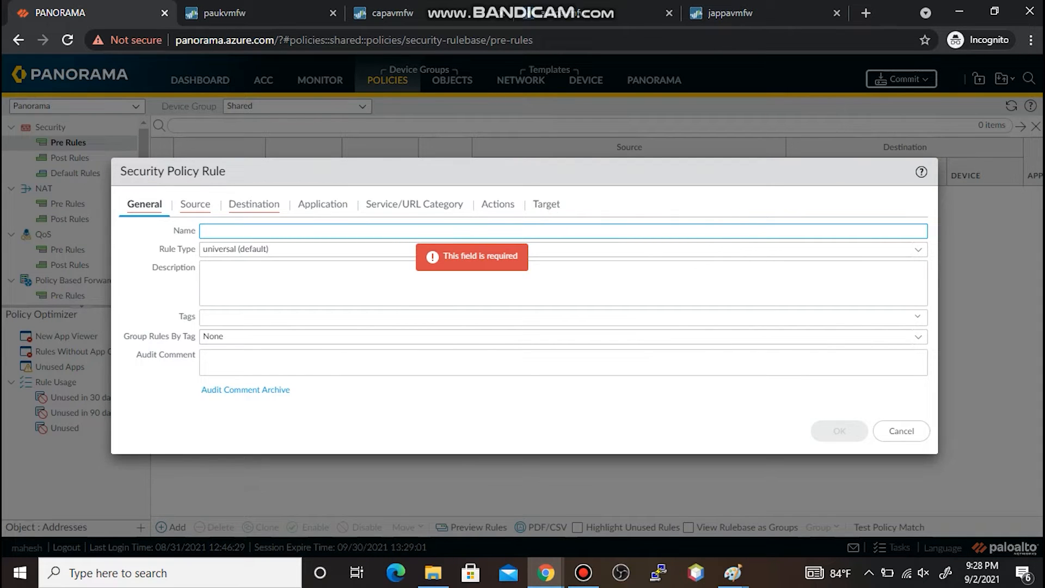
pyautogui.write('pre')
pyautogui.press('BackSpace')
pyautogui.press('BackSpace')
pyautogui.press('BackSpace')
pyautogui.write('GOOLD')
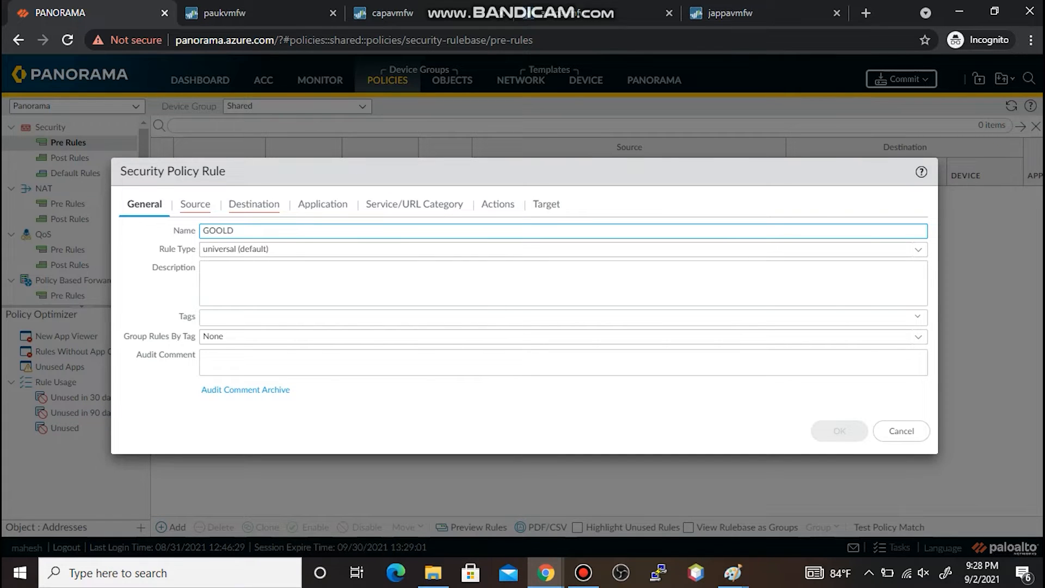
pyautogui.press('BackSpace')
pyautogui.write('E DNS ACCESS')
pyautogui.click(195, 203)
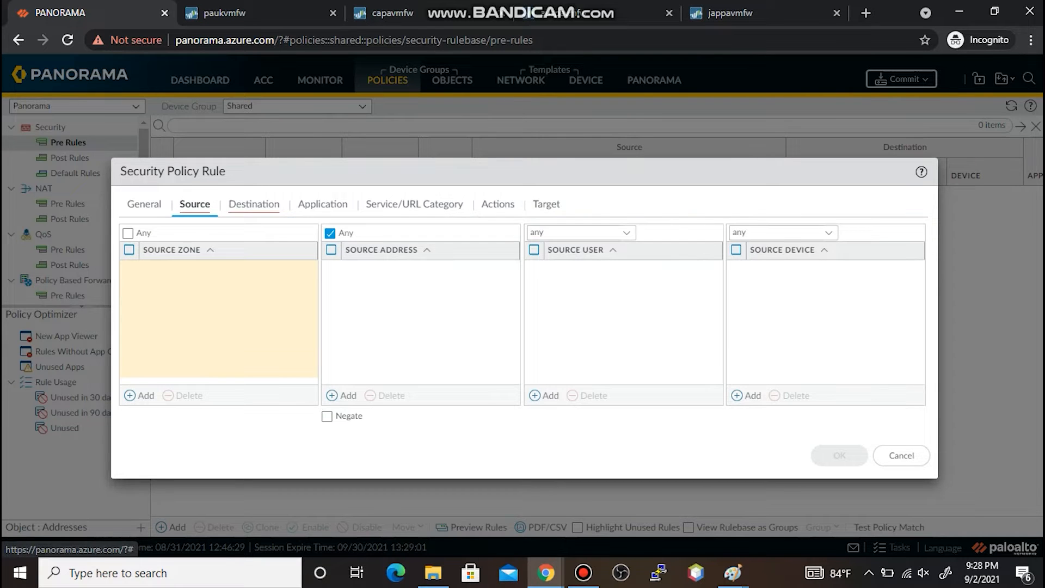
pyautogui.click(140, 396)
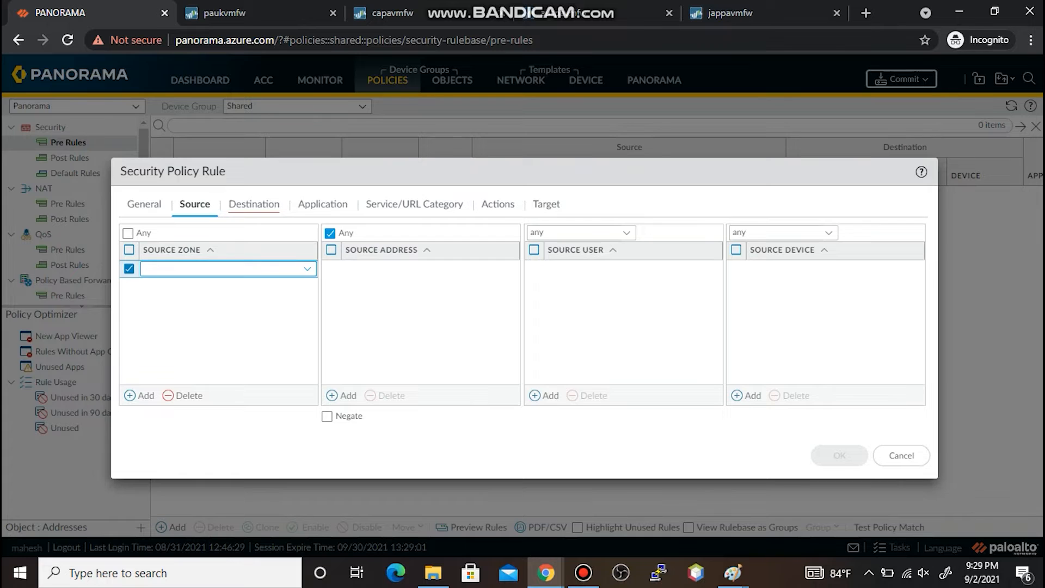
pyautogui.click(256, 13)
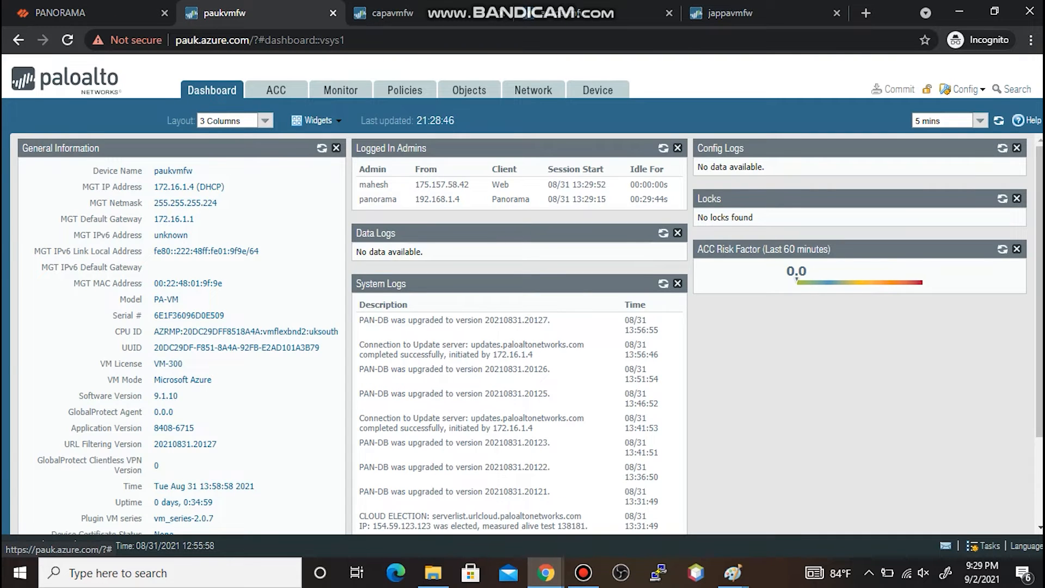
# - View paukvmfw's Ethernet interfaces with their Untrust and Trust zones, then return to the Panorama tab
pyautogui.click(534, 91)
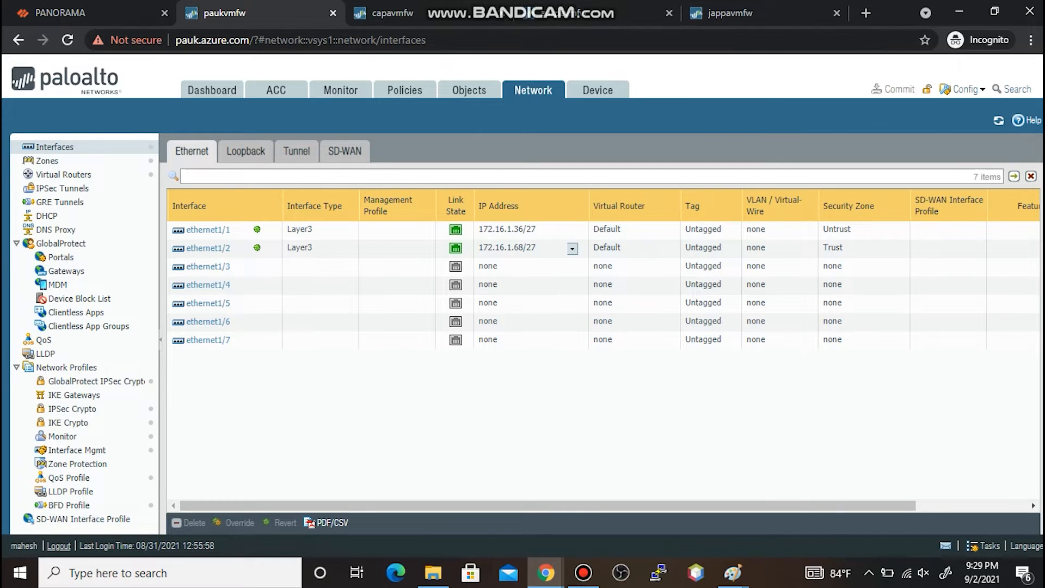
pyautogui.click(60, 12)
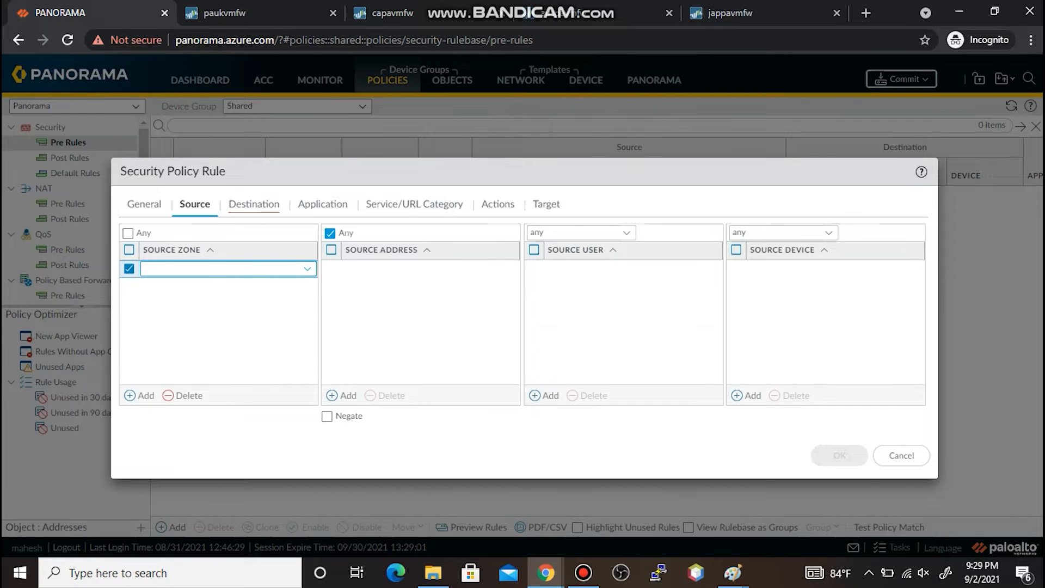
# - Set the rule's source zone to Trust, correcting an initial Untrust entry
pyautogui.write('Untrust')
pyautogui.press('Return')
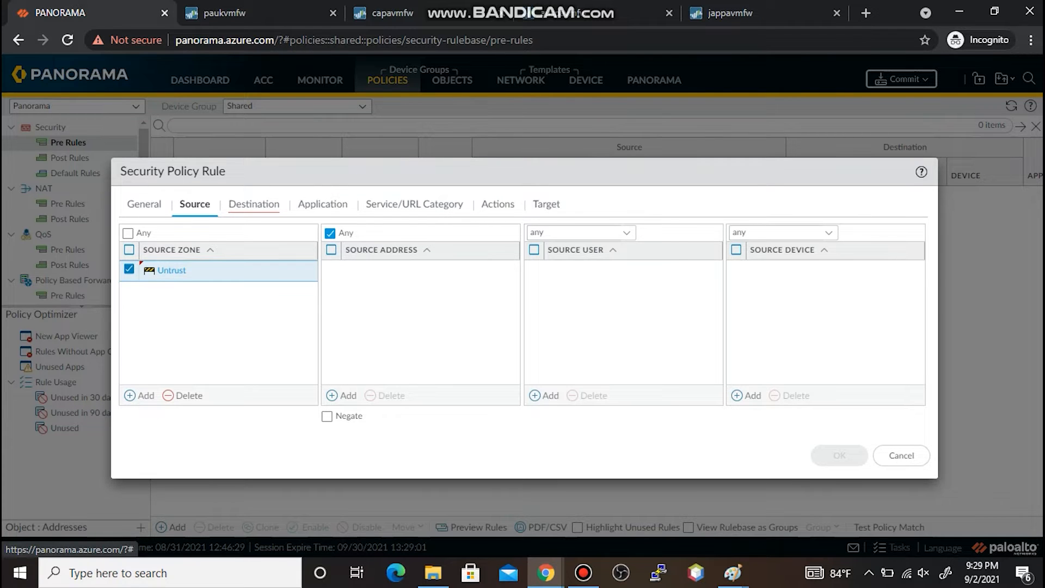
pyautogui.click(254, 205)
pyautogui.click(140, 396)
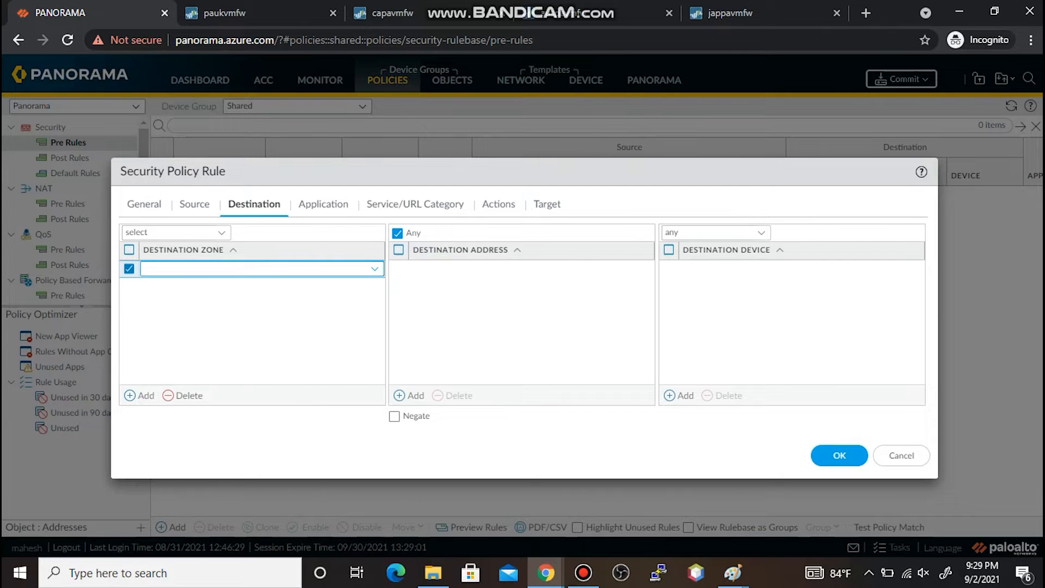
pyautogui.click(194, 204)
pyautogui.click(141, 269)
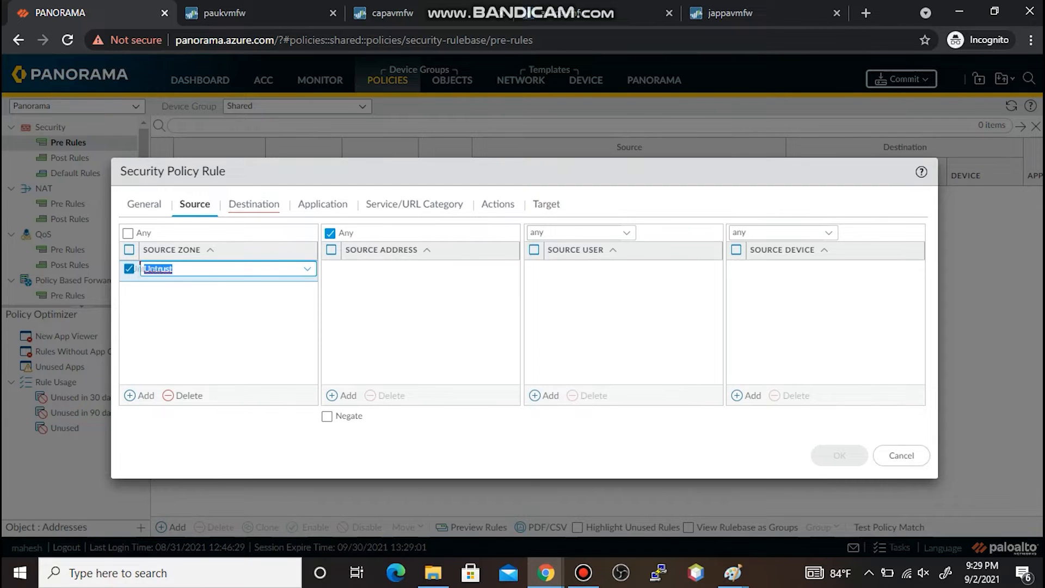
pyautogui.press('BackSpace')
pyautogui.write('Trust')
pyautogui.press('Return')
# - Set destination zone Untrust and address GOOGLD-DNS, check the Allow action, and save the rule
pyautogui.click(254, 204)
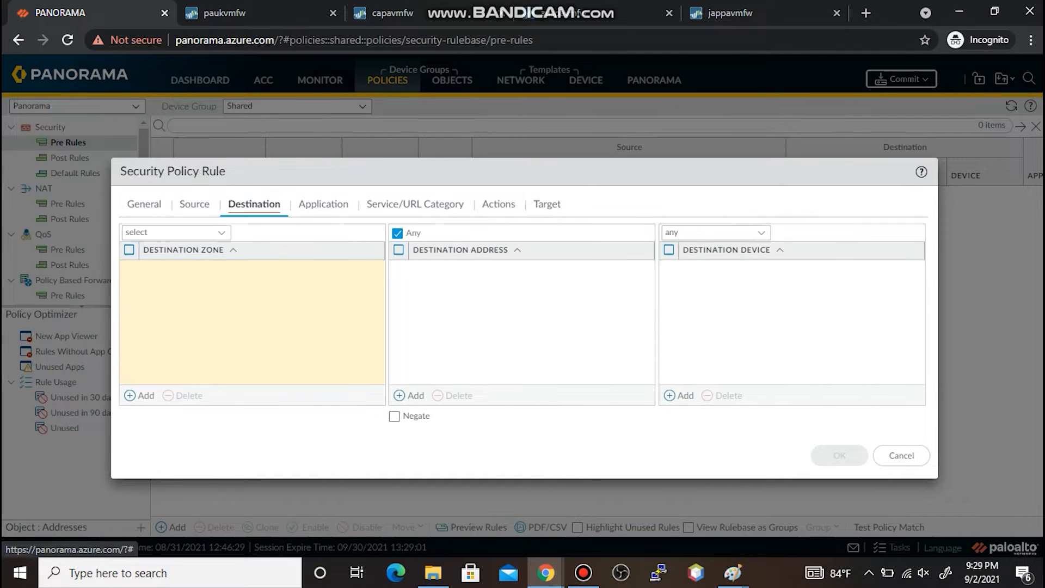
pyautogui.click(139, 395)
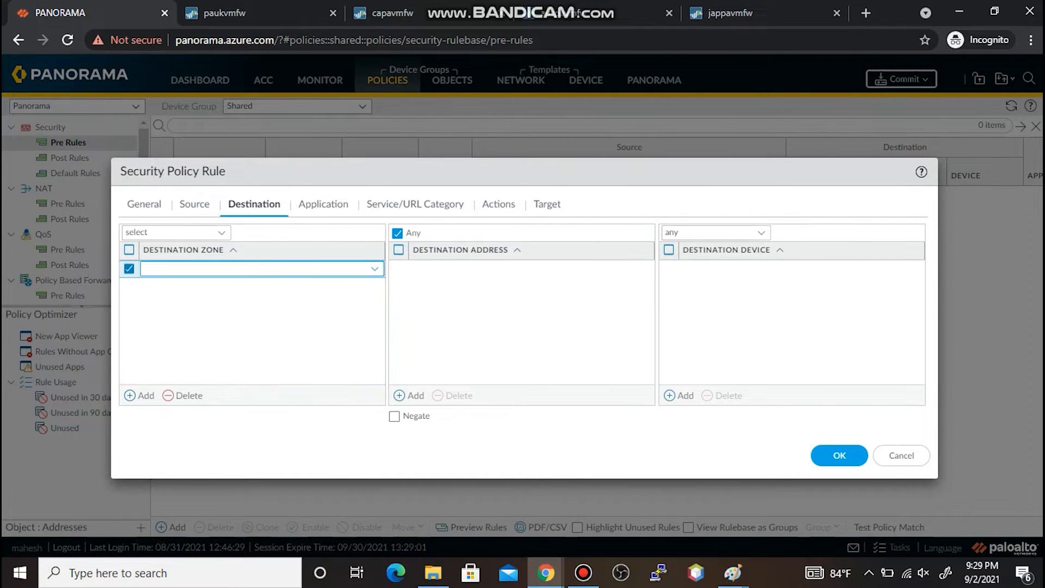
pyautogui.write('Untrust')
pyautogui.press('Return')
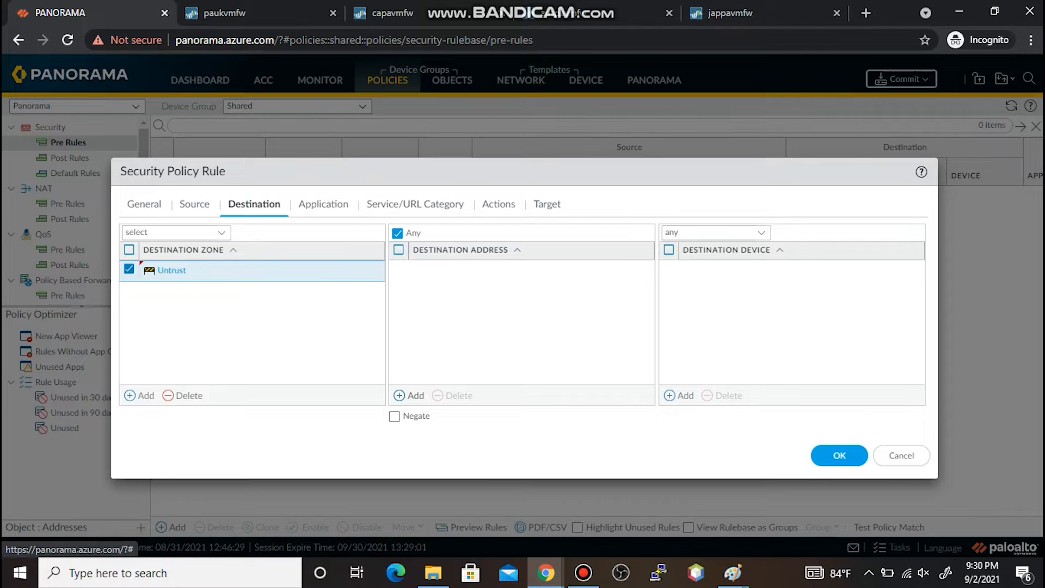
pyautogui.click(412, 395)
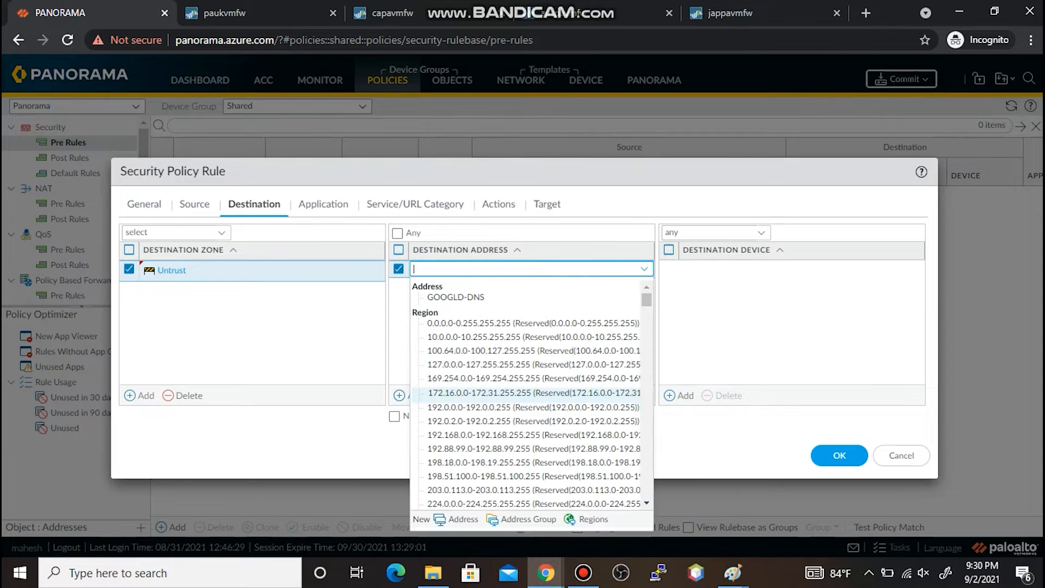
pyautogui.click(456, 297)
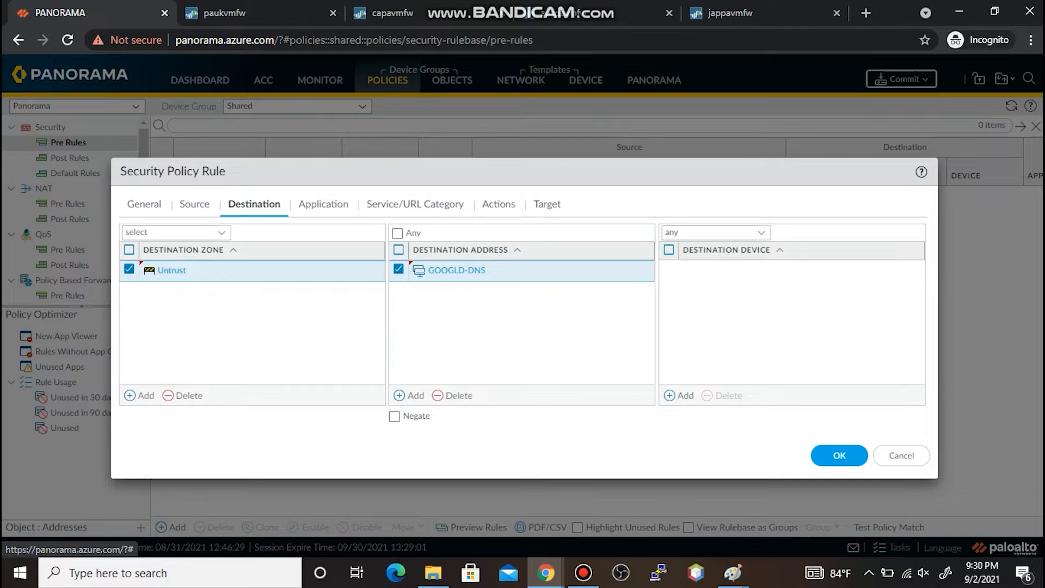
pyautogui.click(498, 203)
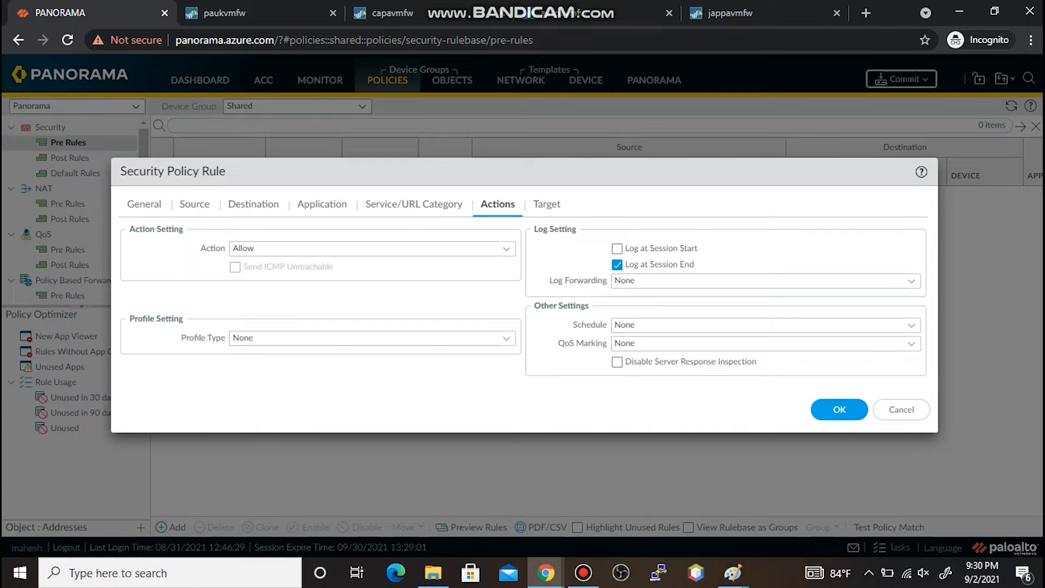
pyautogui.click(839, 409)
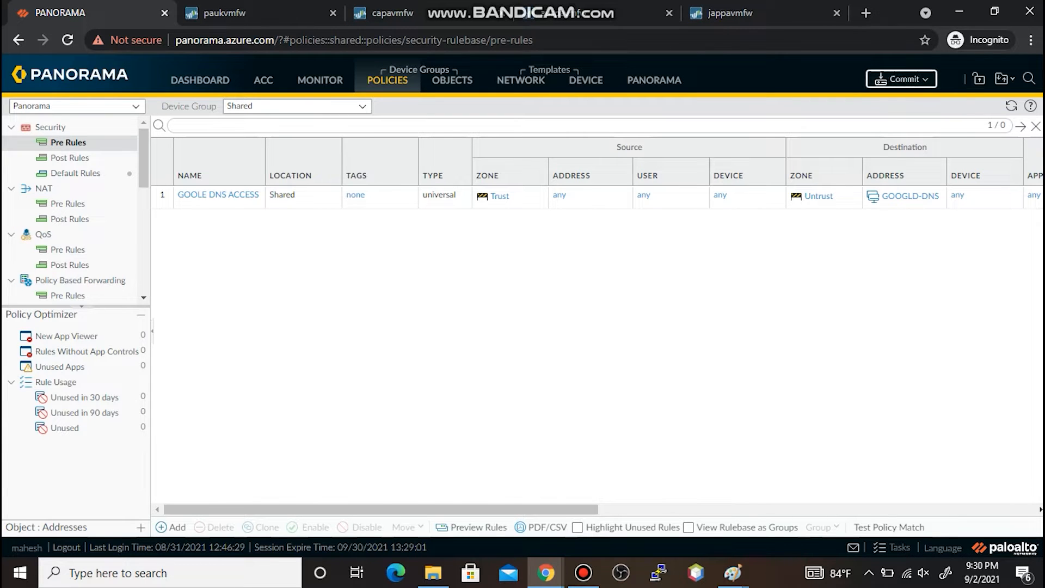
# - Commit the new GOOGLE DNS ACCESS shared pre-rule to Panorama
pyautogui.click(901, 79)
pyautogui.click(908, 99)
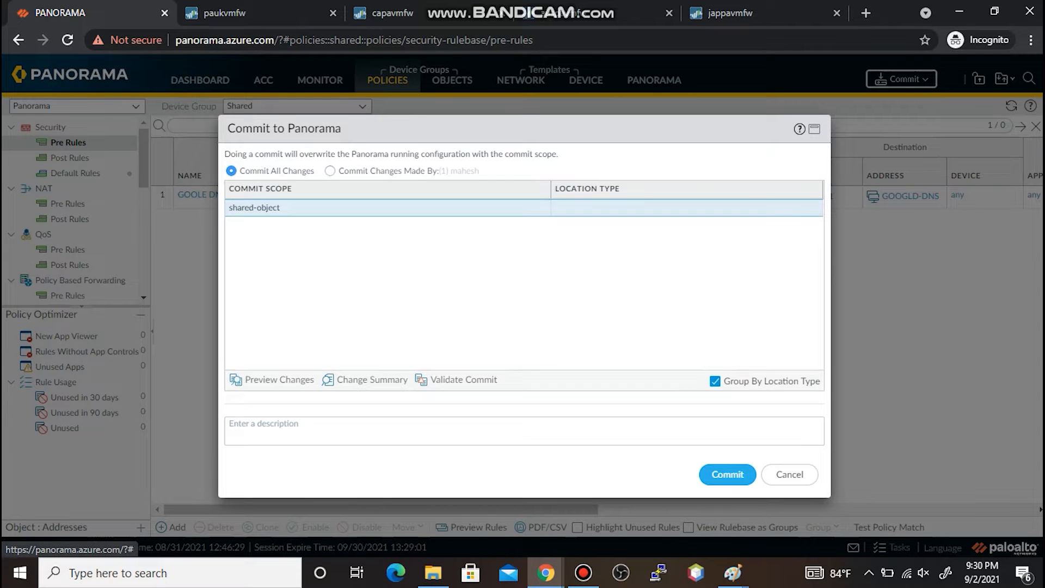
pyautogui.click(727, 474)
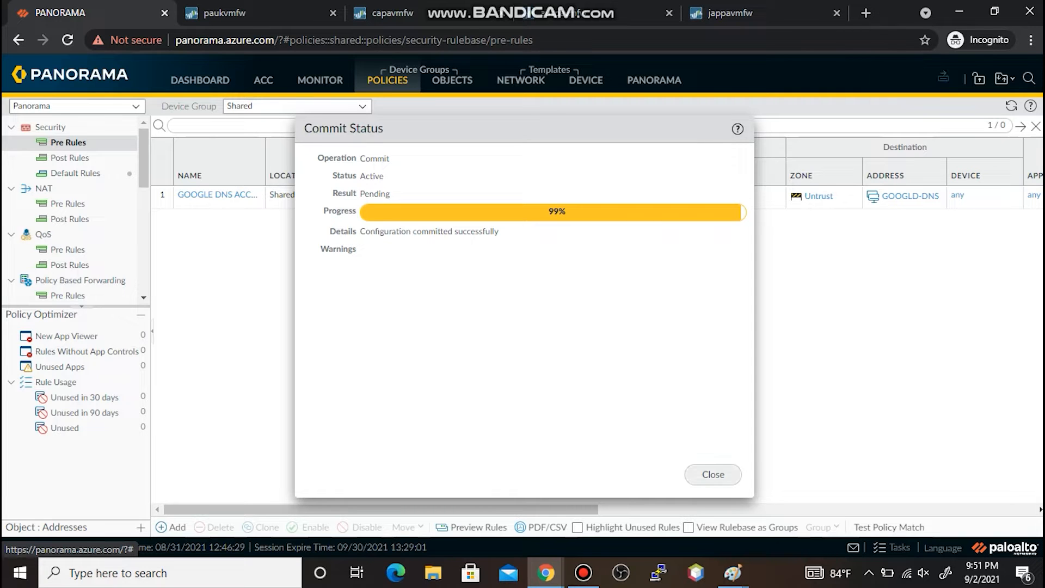
pyautogui.click(712, 474)
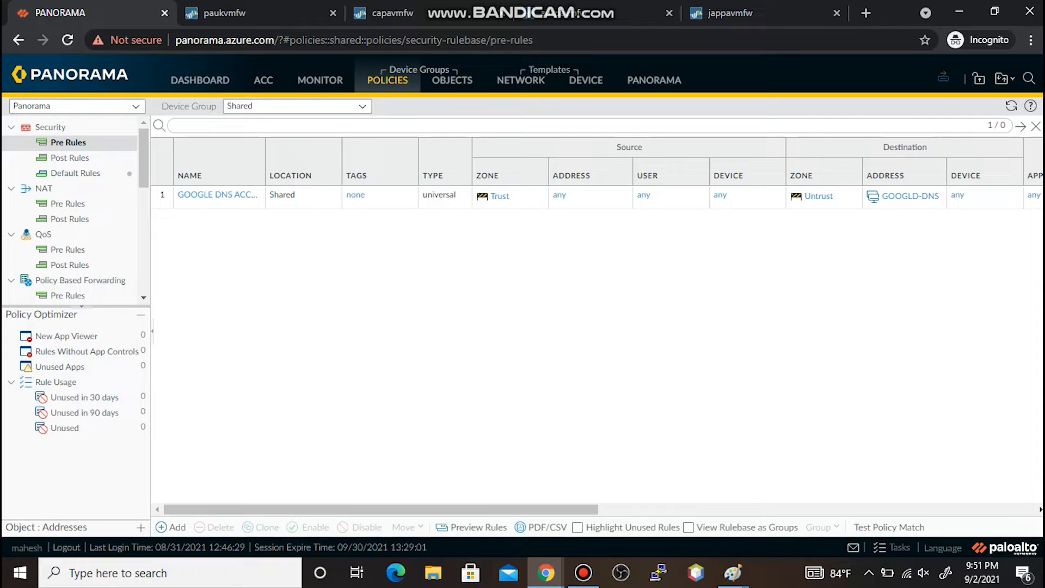
# - Confirm paukvmfw's security rules still list only the two default rules, then go back to Panorama
pyautogui.click(224, 12)
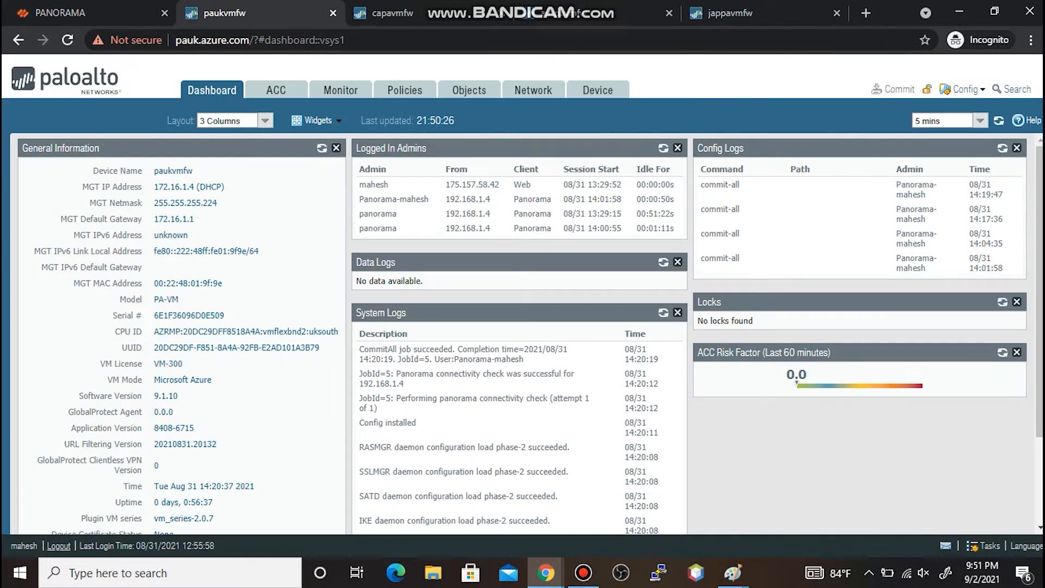
pyautogui.click(405, 90)
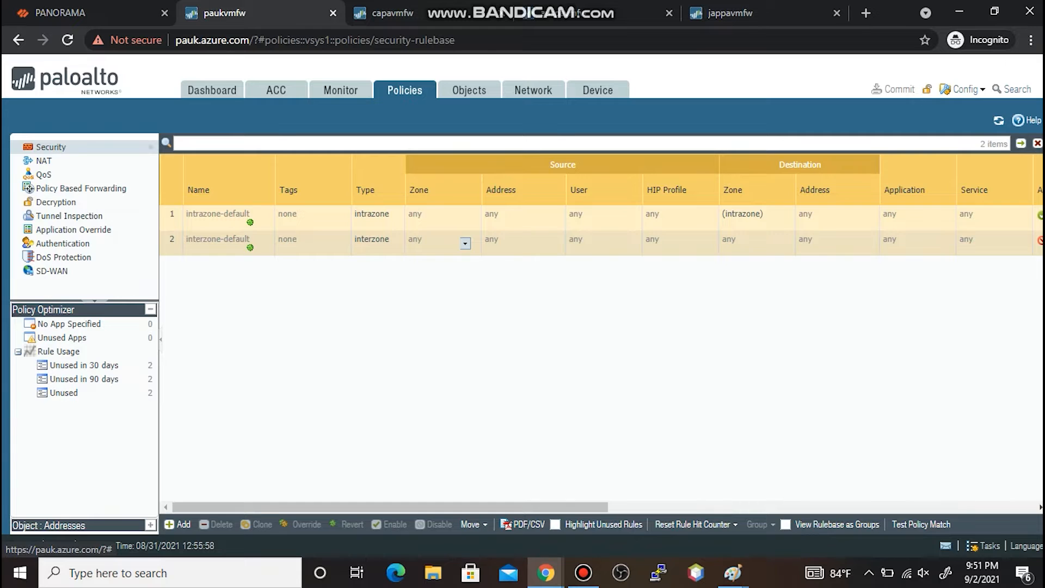
pyautogui.click(60, 13)
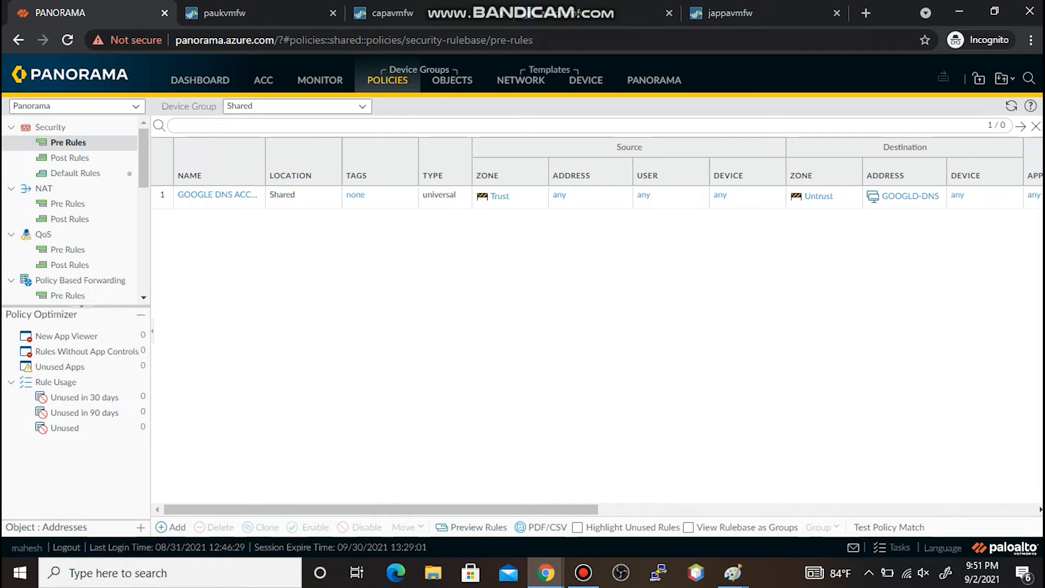
pyautogui.click(943, 78)
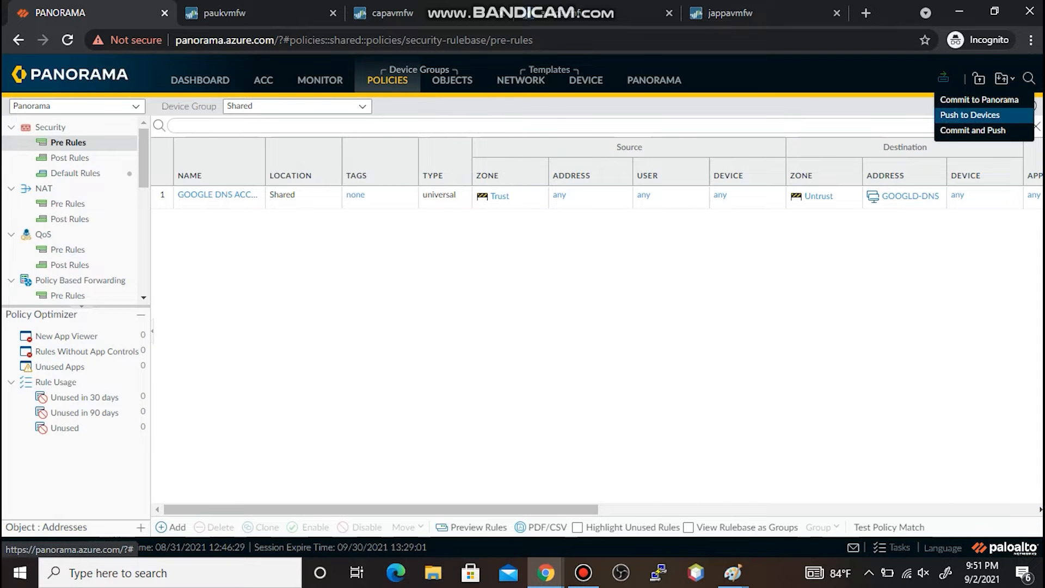
# - Push the configuration to the HOTELS and HOSPITALS device groups, then view paukvmfw's rules
pyautogui.click(970, 114)
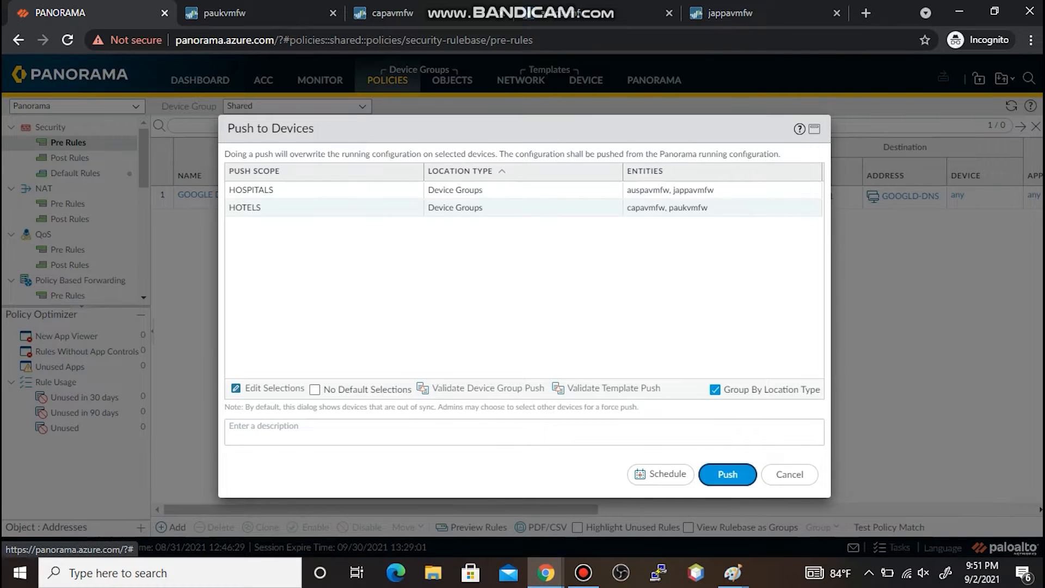
pyautogui.click(727, 474)
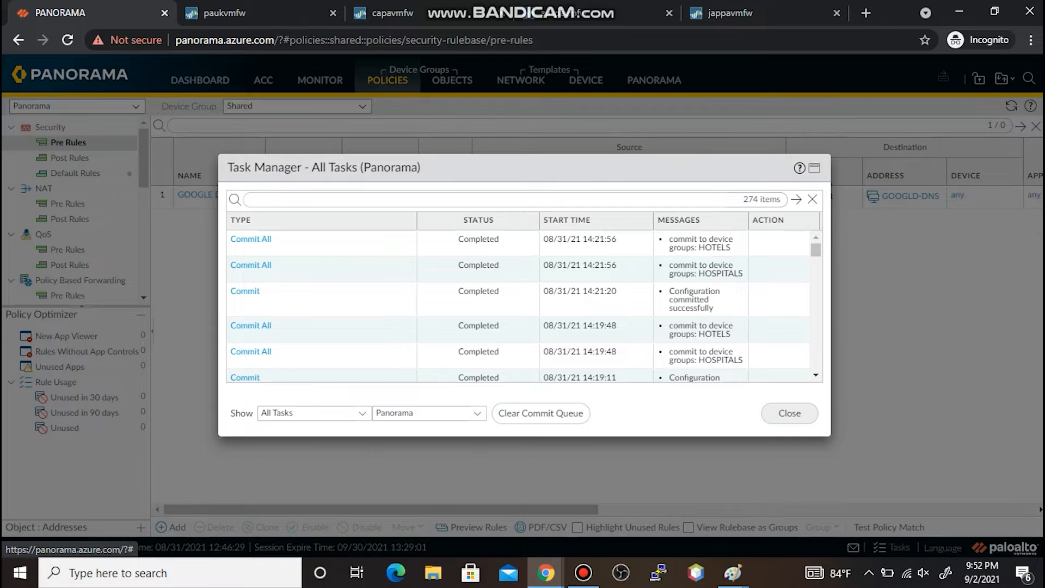
pyautogui.click(789, 413)
pyautogui.click(229, 13)
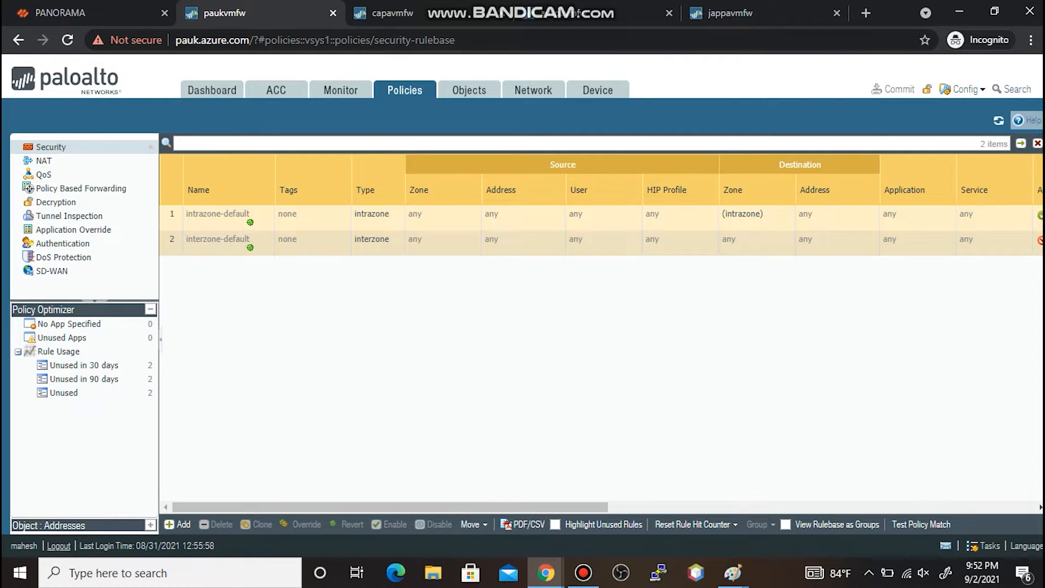
# - Check GOOGLE DNS ACCESS on paukvmfw, capavmfw, auspavmfw and jappavmfw security rules, then return to Panorama
pyautogui.click(998, 121)
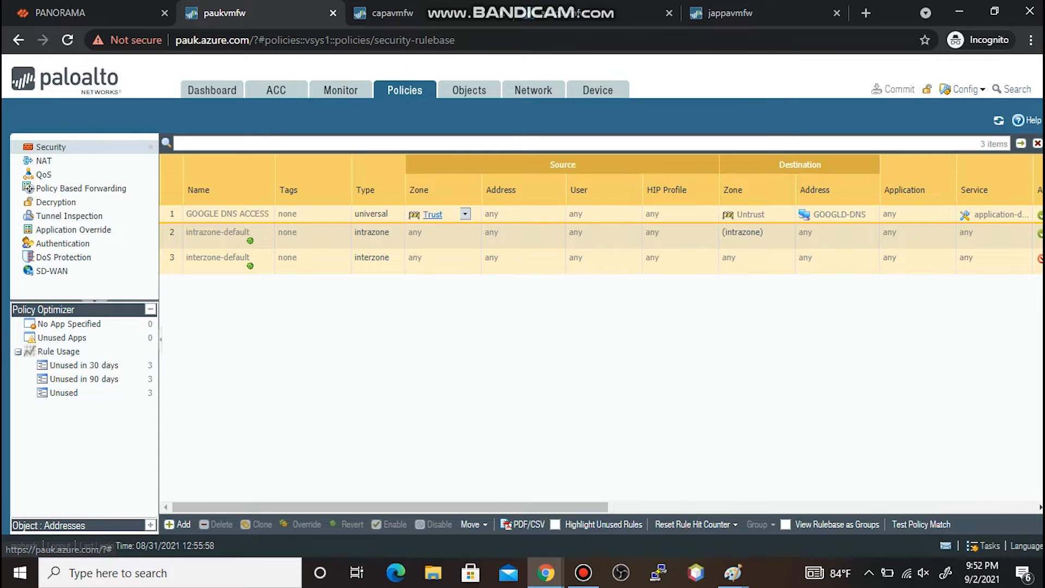
pyautogui.click(392, 13)
pyautogui.click(405, 90)
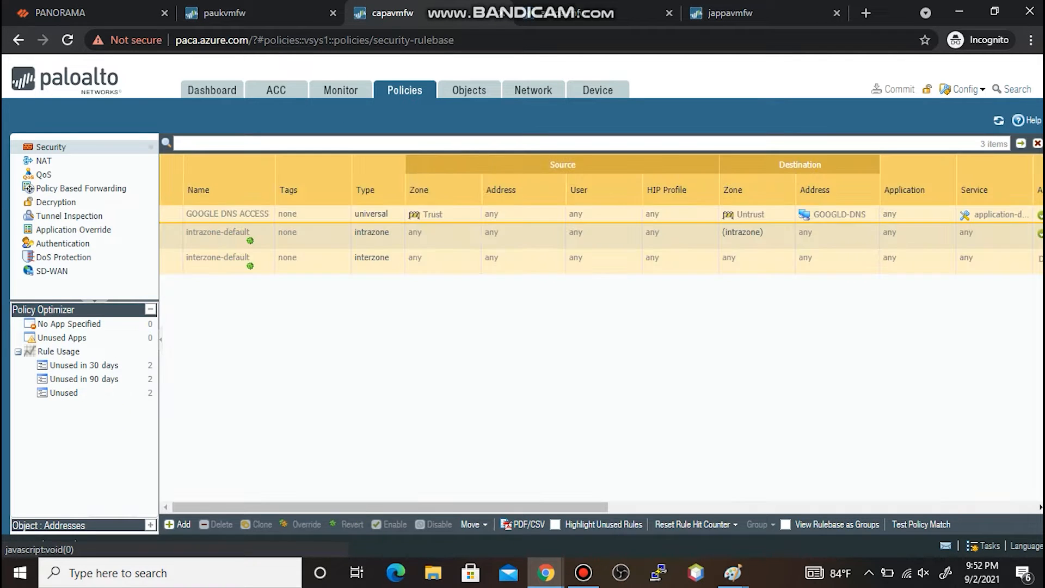
pyautogui.click(567, 13)
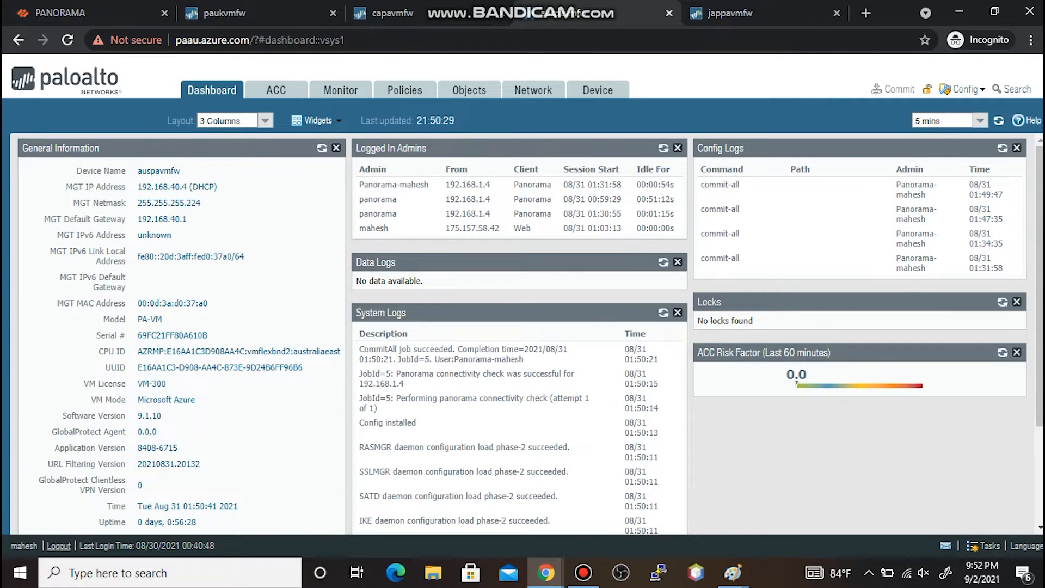
pyautogui.click(404, 90)
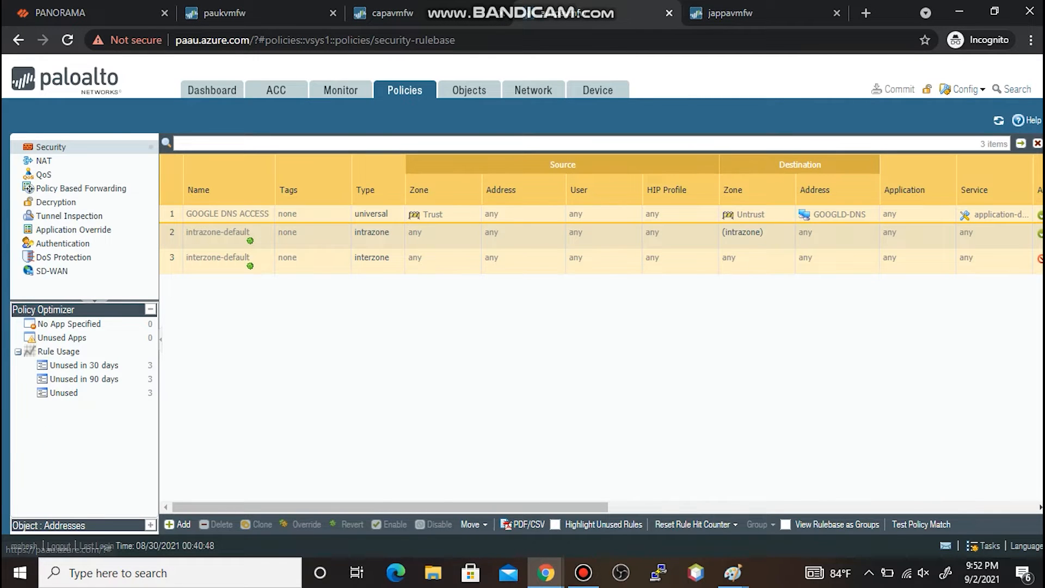
pyautogui.click(730, 13)
pyautogui.click(404, 90)
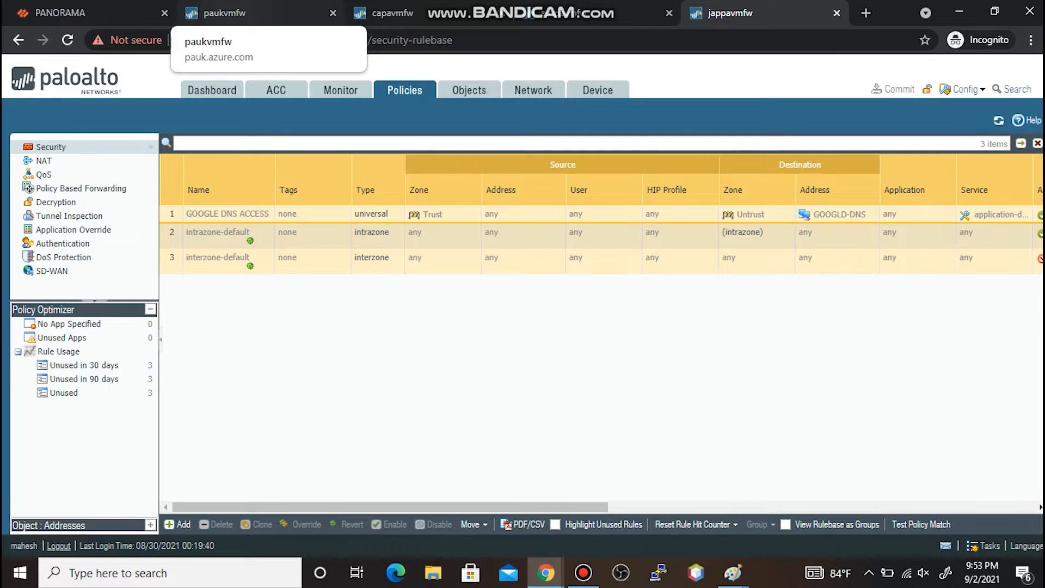
pyautogui.click(81, 12)
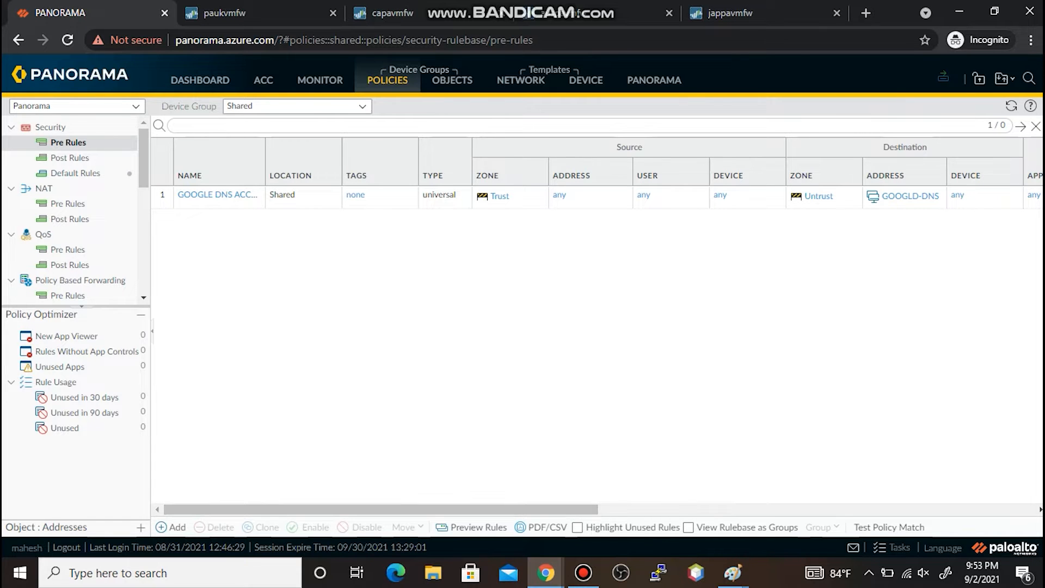
# - Bring the MSPAINT-2 company diagram window to the front
pyautogui.click(732, 572)
pyautogui.click(626, 500)
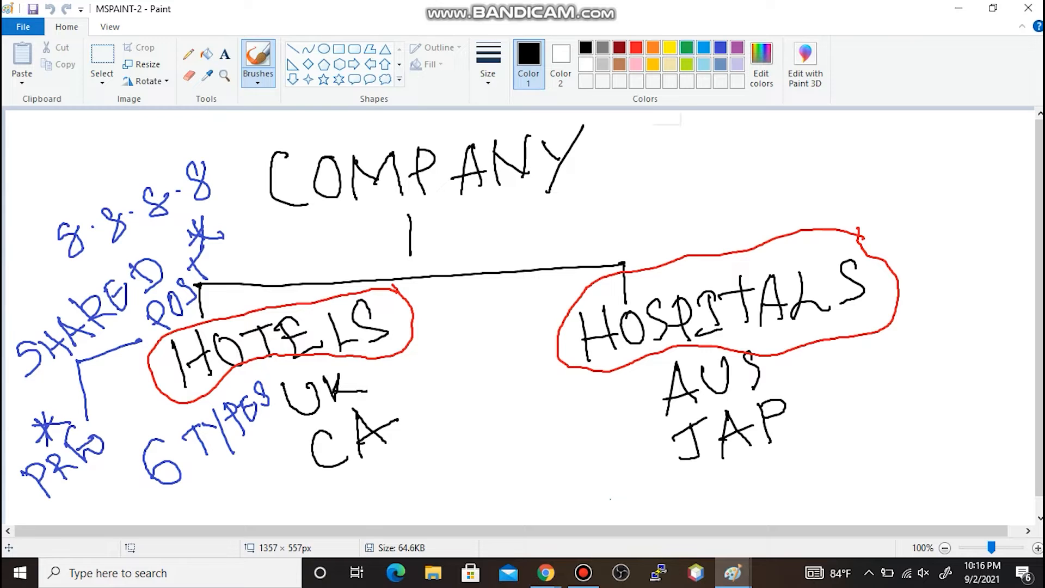
# - Draw a light-blue line with tick marks above HOSPITALS
pyautogui.click(703, 47)
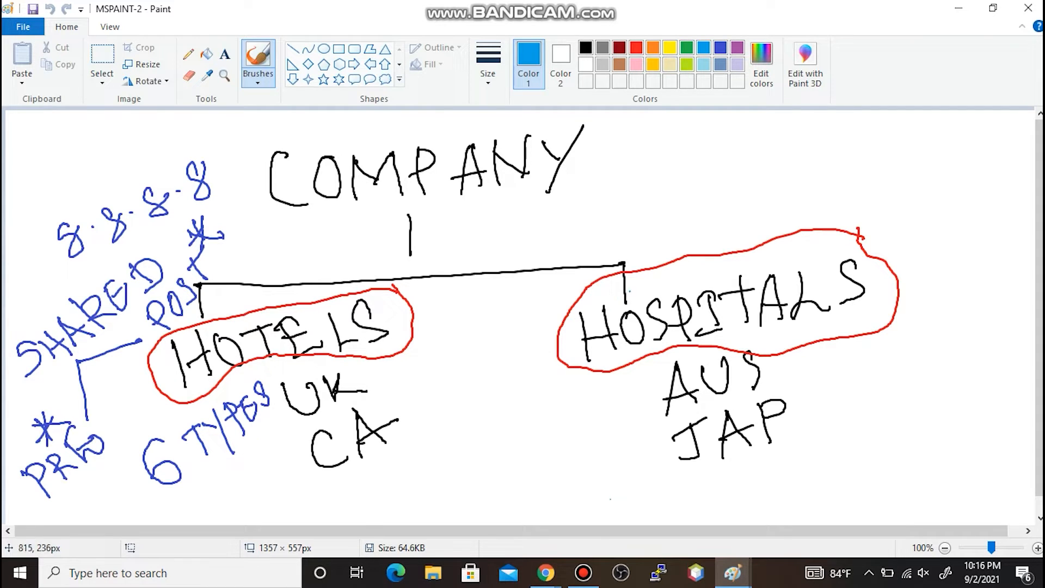
pyautogui.moveTo(869, 224); pyautogui.dragTo(1017, 205)
pyautogui.moveTo(887, 228)
pyautogui.mouseDown()
pyautogui.moveTo(887, 253)
pyautogui.moveTo(907, 231)
pyautogui.moveTo(910, 254)
pyautogui.mouseUp()
pyautogui.moveTo(932, 220); pyautogui.dragTo(934, 257)
pyautogui.moveTo(958, 217)
pyautogui.mouseDown()
pyautogui.moveTo(963, 255)
pyautogui.moveTo(982, 220)
pyautogui.moveTo(987, 253)
pyautogui.mouseUp()
pyautogui.click(1006, 233)
pyautogui.moveTo(1014, 207); pyautogui.dragTo(1001, 250)
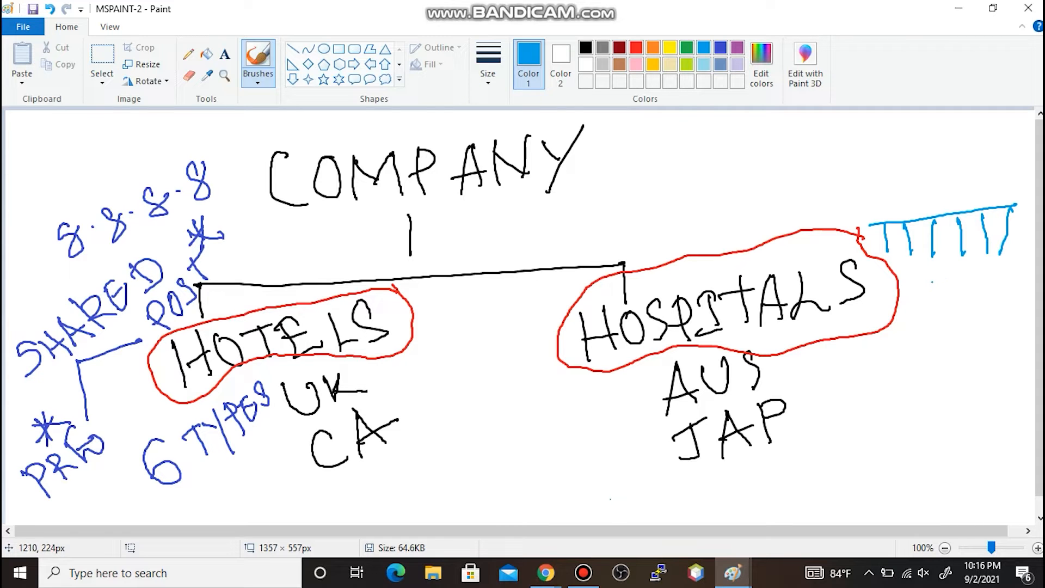
# - Draw a wavy blue line right of AUS and write 50 beneath it
pyautogui.moveTo(829, 381)
pyautogui.mouseDown()
pyautogui.moveTo(829, 369)
pyautogui.moveTo(916, 360)
pyautogui.moveTo(983, 294)
pyautogui.mouseUp()
pyautogui.moveTo(864, 406)
pyautogui.mouseDown()
pyautogui.moveTo(866, 435)
pyautogui.moveTo(886, 402)
pyautogui.mouseUp()
pyautogui.moveTo(905, 402)
pyautogui.mouseDown()
pyautogui.moveTo(892, 419)
pyautogui.moveTo(908, 400)
pyautogui.mouseUp()
pyautogui.click(926, 401)
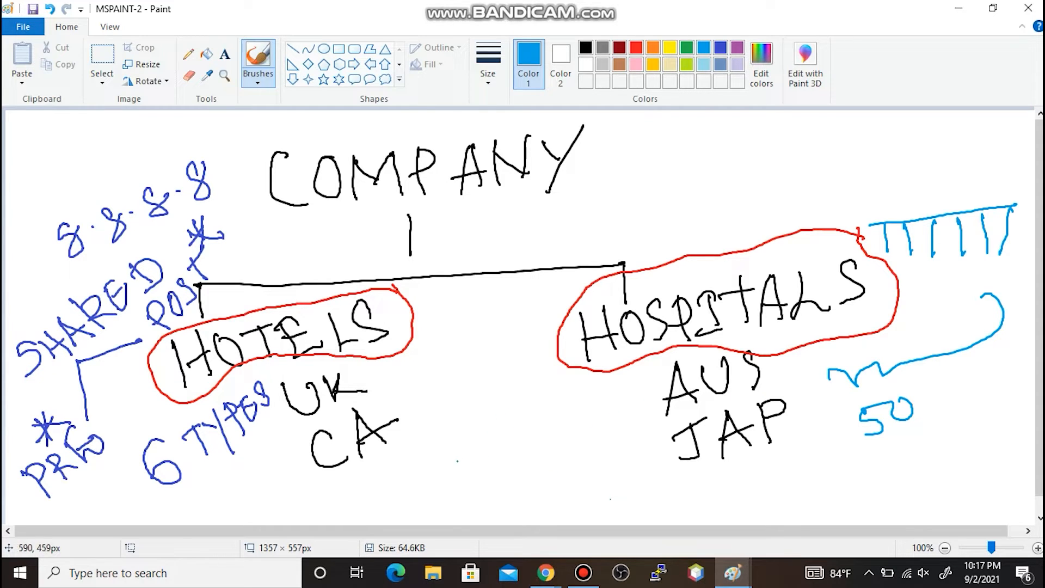
# - Hand-write SHARED in light blue to the left of JAP
pyautogui.moveTo(462, 455)
pyautogui.mouseDown()
pyautogui.moveTo(464, 481)
pyautogui.moveTo(482, 467)
pyautogui.mouseUp()
pyautogui.moveTo(479, 457); pyautogui.dragTo(496, 460)
pyautogui.moveTo(508, 443)
pyautogui.mouseDown()
pyautogui.moveTo(513, 460)
pyautogui.moveTo(538, 412)
pyautogui.moveTo(545, 429)
pyautogui.mouseUp()
pyautogui.moveTo(540, 420)
pyautogui.mouseDown()
pyautogui.moveTo(565, 404)
pyautogui.moveTo(556, 414)
pyautogui.mouseUp()
pyautogui.moveTo(545, 402); pyautogui.dragTo(566, 388)
pyautogui.moveTo(566, 387); pyautogui.dragTo(581, 407)
# - Write POST below SHARED and draw lines above and under SHARED
pyautogui.moveTo(517, 475); pyautogui.dragTo(539, 507)
pyautogui.moveTo(519, 472)
pyautogui.mouseDown()
pyautogui.moveTo(541, 482)
pyautogui.moveTo(528, 493)
pyautogui.mouseUp()
pyautogui.moveTo(558, 458)
pyautogui.mouseDown()
pyautogui.moveTo(550, 486)
pyautogui.moveTo(568, 461)
pyautogui.moveTo(565, 472)
pyautogui.mouseUp()
pyautogui.moveTo(595, 433)
pyautogui.mouseDown()
pyautogui.moveTo(599, 449)
pyautogui.moveTo(601, 423)
pyautogui.mouseUp()
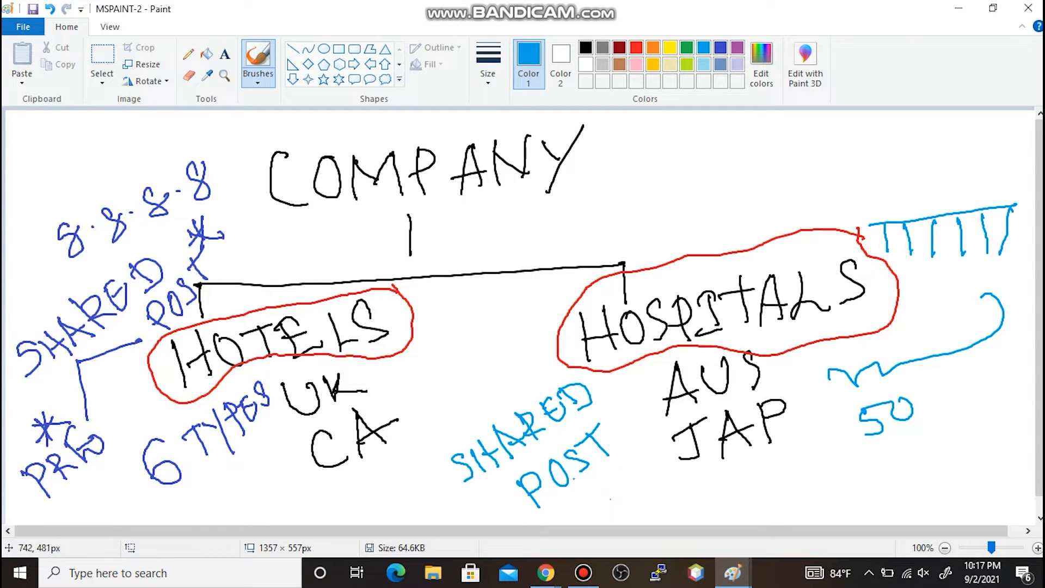
pyautogui.moveTo(441, 454); pyautogui.dragTo(549, 386)
pyautogui.moveTo(486, 483); pyautogui.dragTo(591, 419)
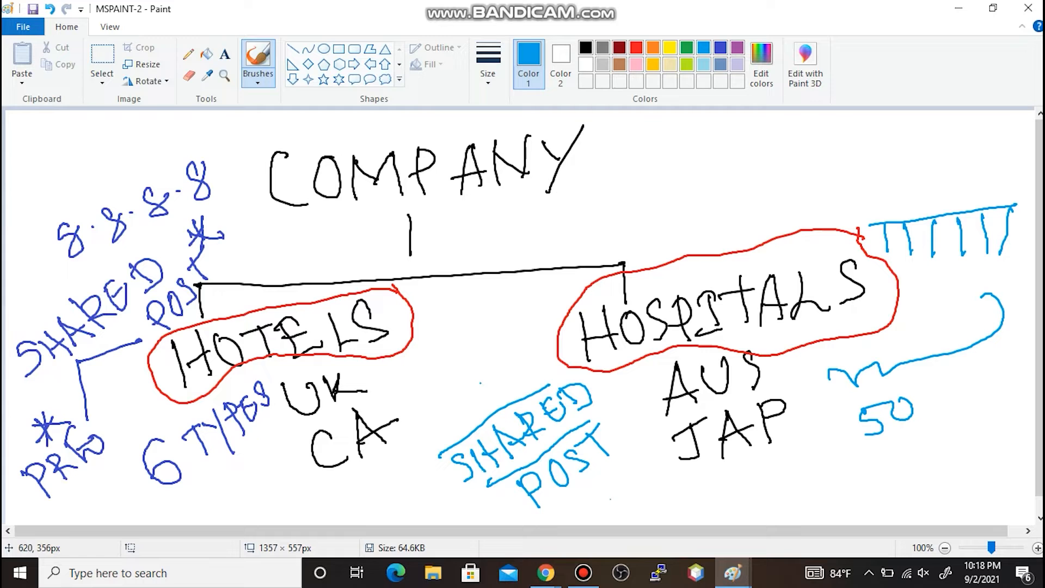
# - Open a new Security Policy Rule on the Shared device group's Post Rules page
pyautogui.click(958, 8)
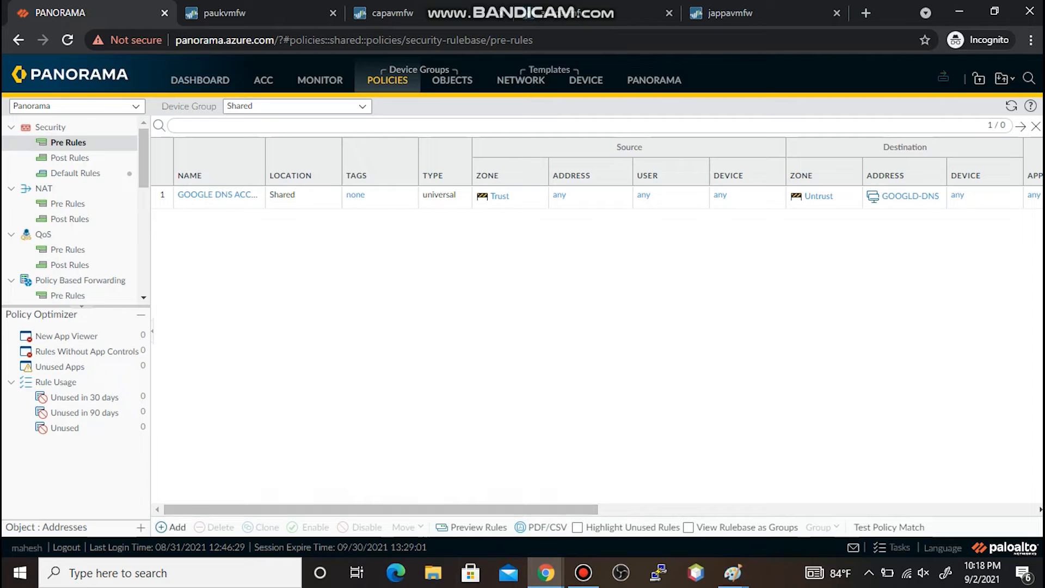
pyautogui.click(171, 527)
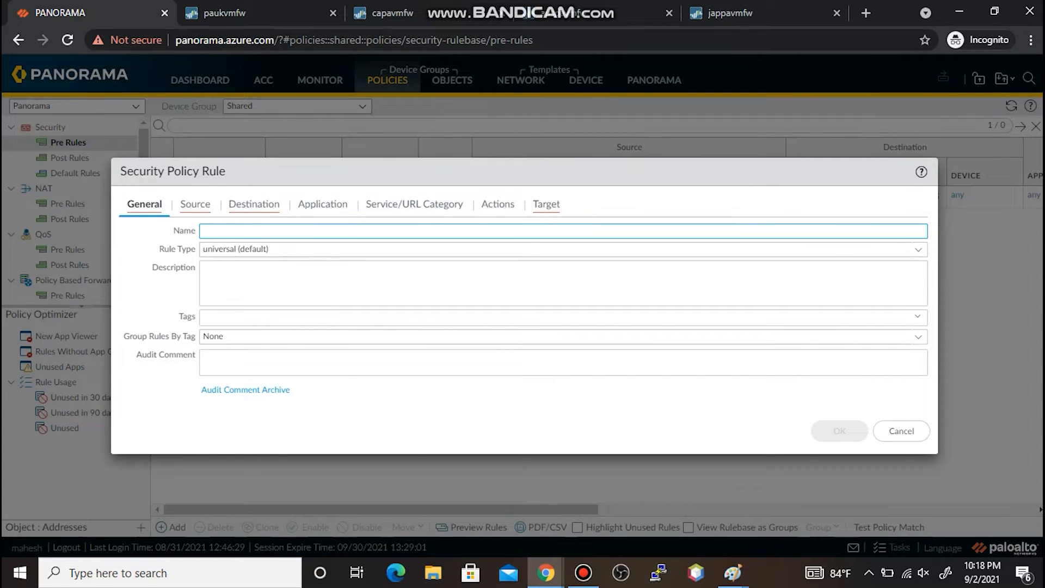
pyautogui.click(902, 430)
pyautogui.click(70, 158)
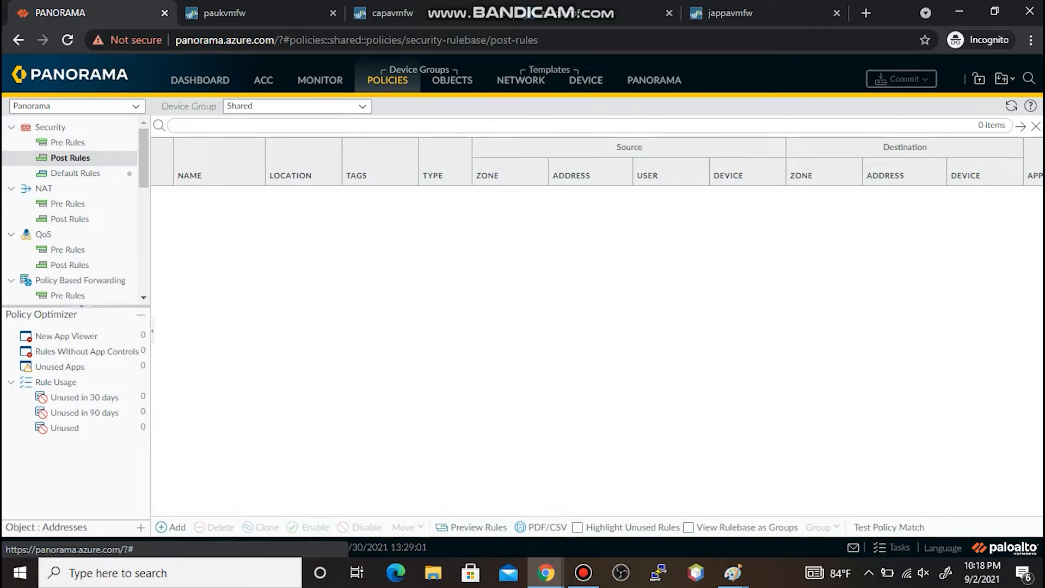
pyautogui.click(171, 527)
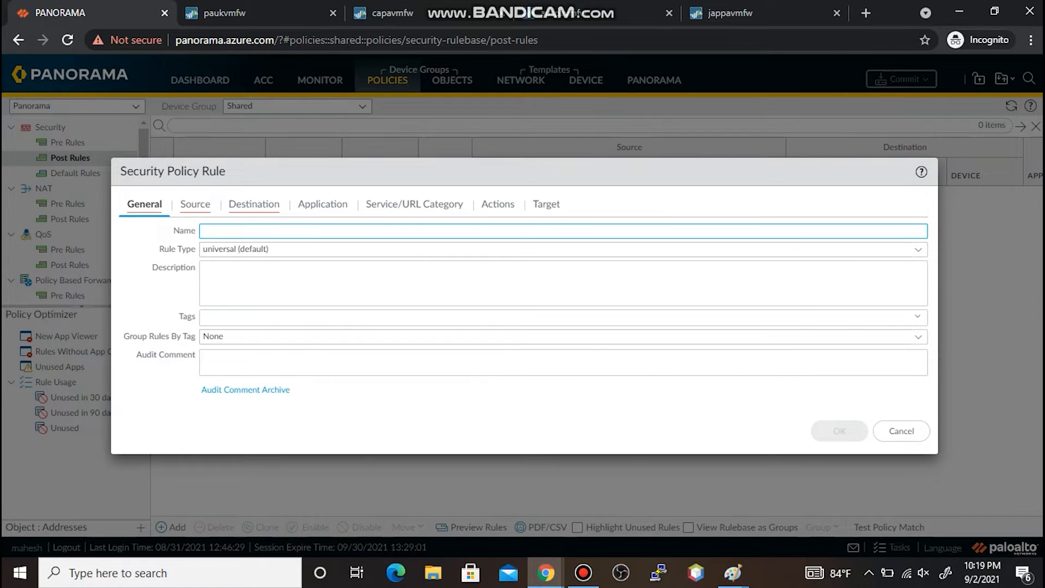
# - Name the post-rule YOU TUBE BLOCK with source zone Trust and destination zone Untrust
pyautogui.write('YOU TUBE BLOCK')
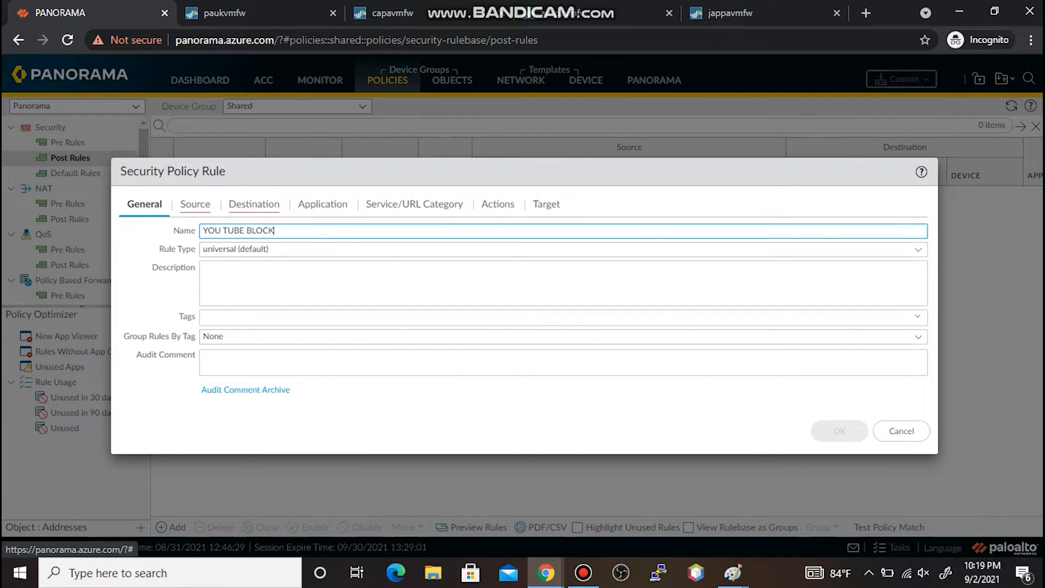
pyautogui.click(195, 204)
pyautogui.click(140, 395)
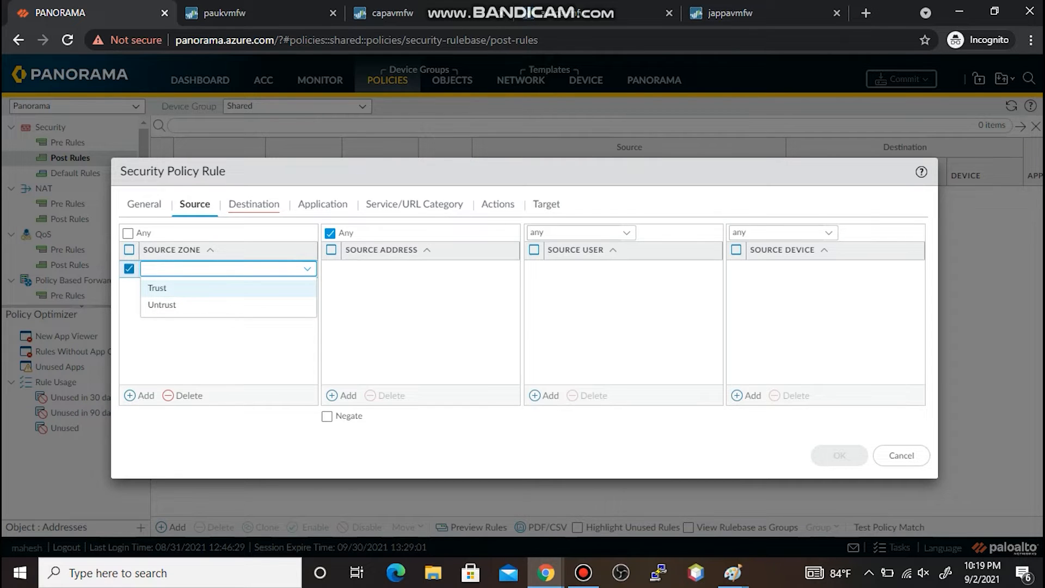
pyautogui.click(157, 288)
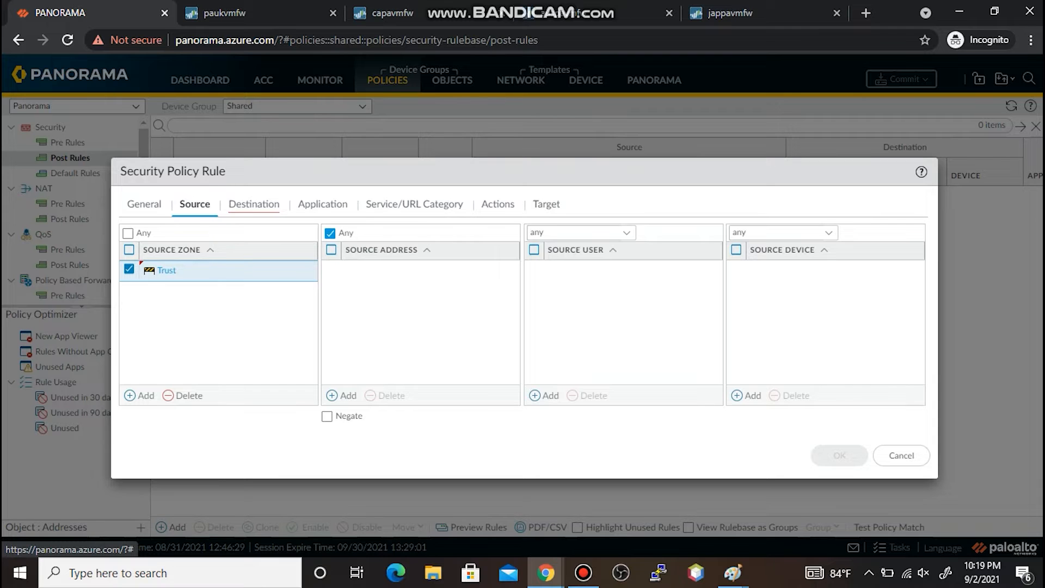
pyautogui.click(253, 204)
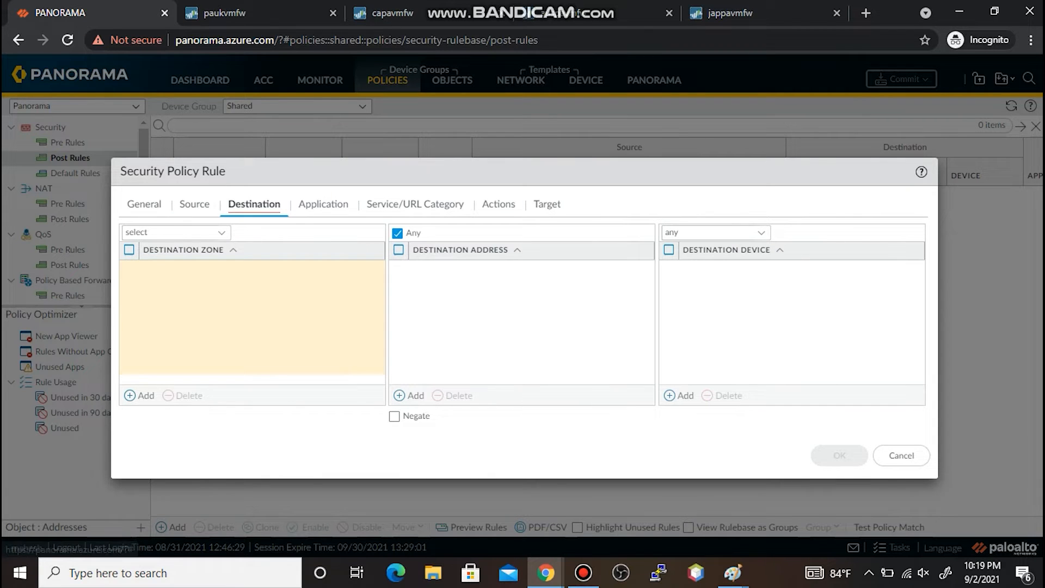
pyautogui.click(140, 395)
pyautogui.click(323, 204)
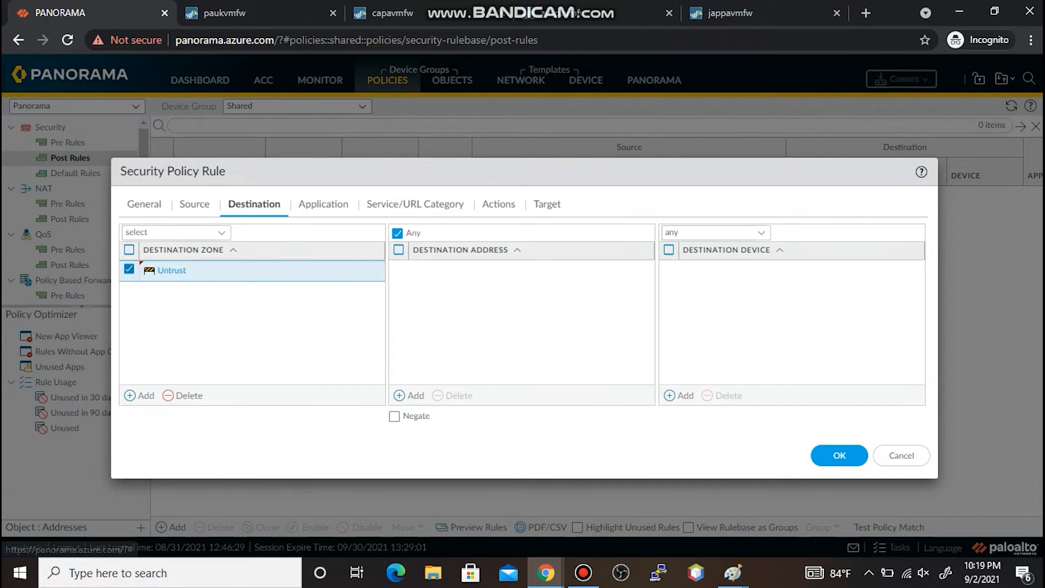
# - Set the rule's application to youtube and action to Deny, then save it
pyautogui.click(140, 396)
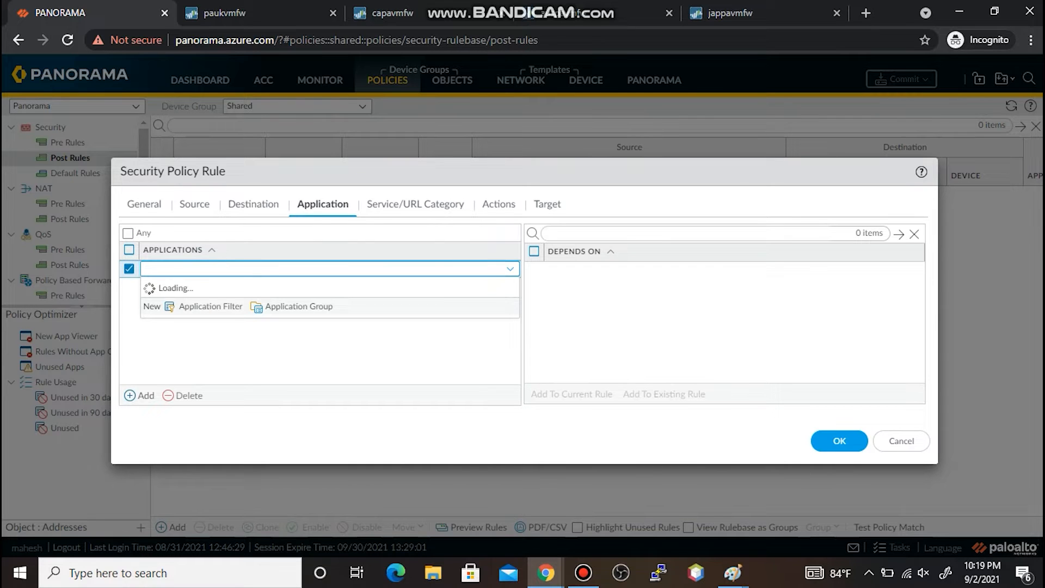
pyautogui.write('youtube')
pyautogui.press('BackSpace')
pyautogui.press('BackSpace')
pyautogui.write('youtube')
pyautogui.hotkey('ctrl', 'a')
pyautogui.click(173, 298)
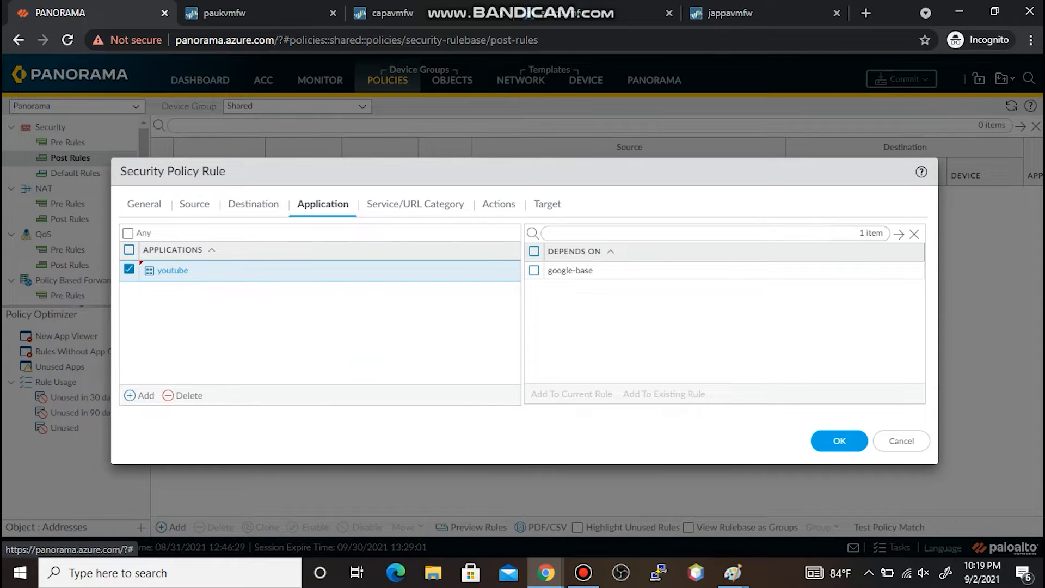
pyautogui.click(498, 204)
pyautogui.click(506, 249)
pyautogui.click(247, 268)
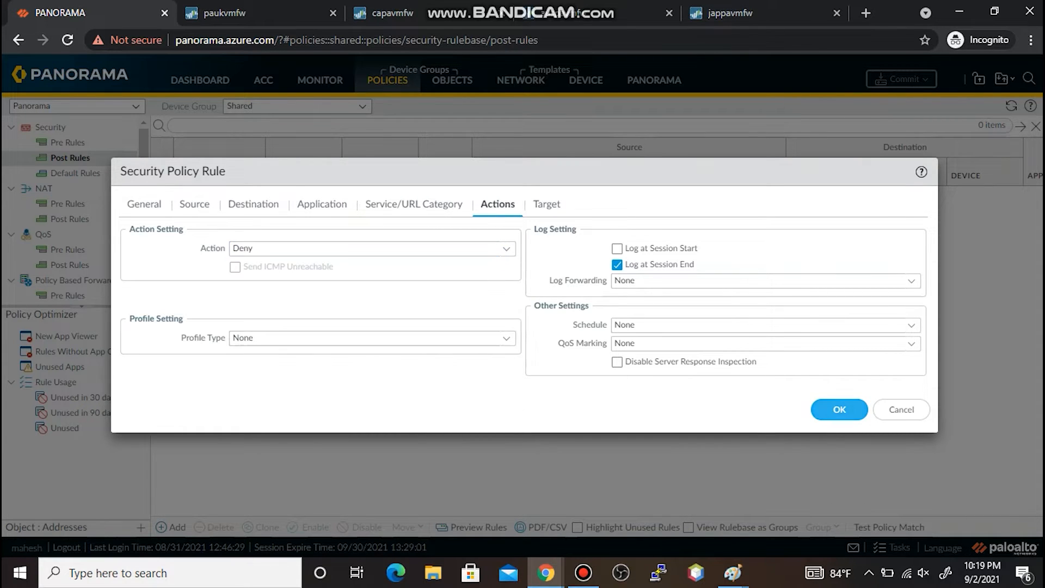
pyautogui.click(839, 409)
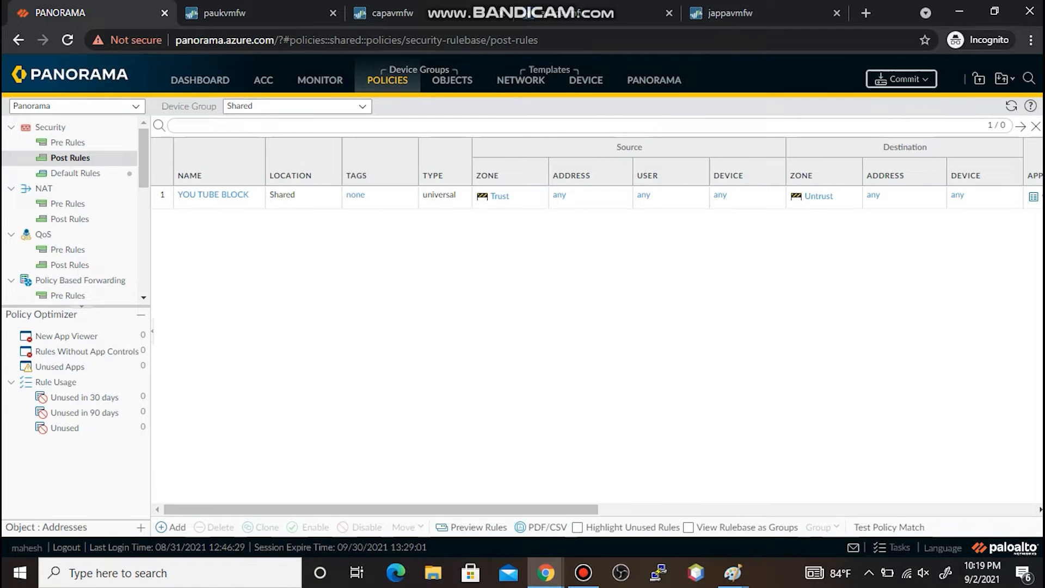
# - Commit the YOU TUBE BLOCK post-rule to Panorama
pyautogui.click(901, 79)
pyautogui.click(907, 100)
pyautogui.click(725, 473)
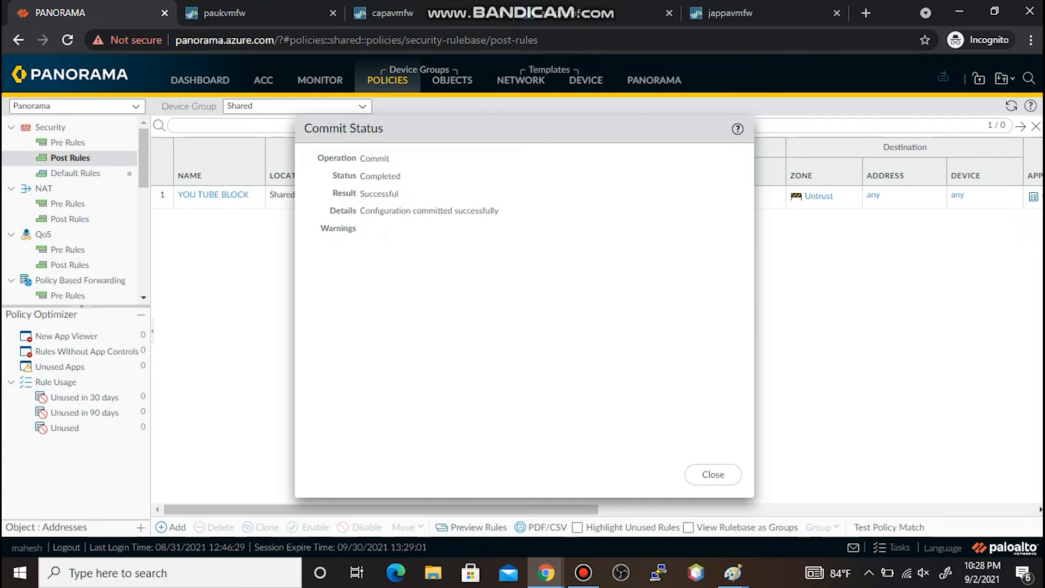
pyautogui.click(713, 474)
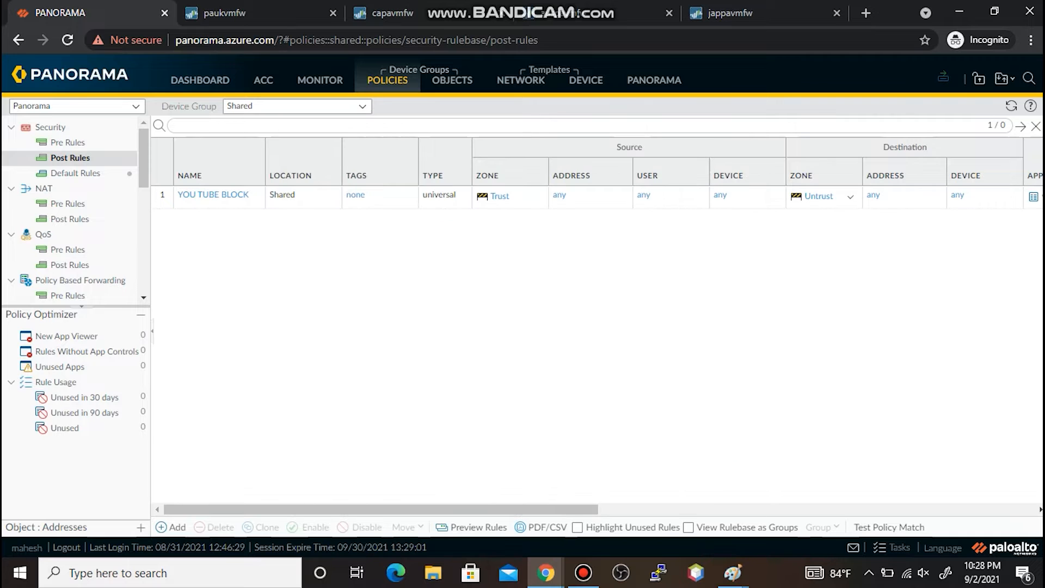
# - Push the configuration to the HOTELS and HOSPITALS device groups
pyautogui.click(943, 77)
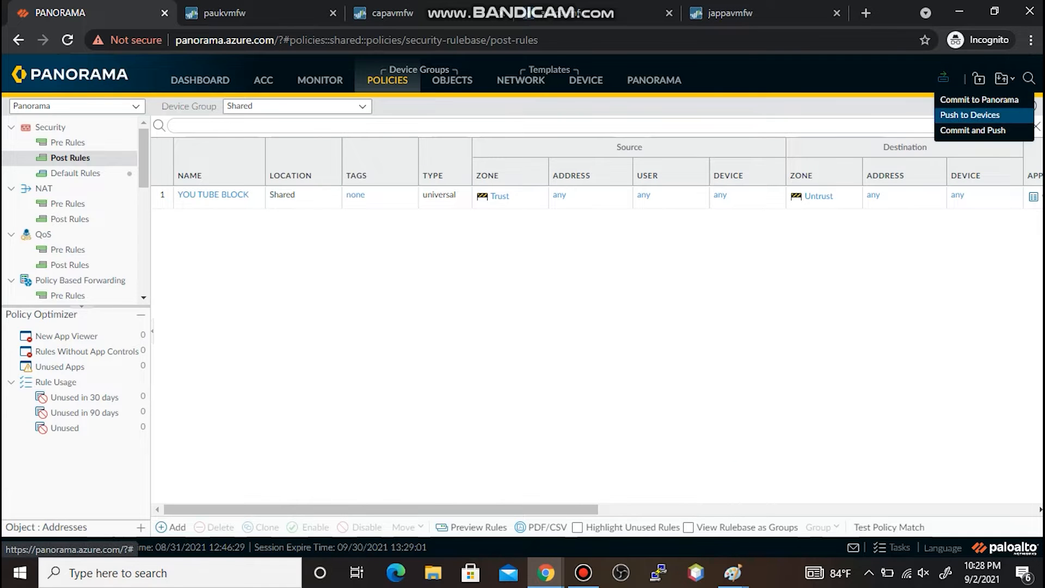
pyautogui.click(969, 115)
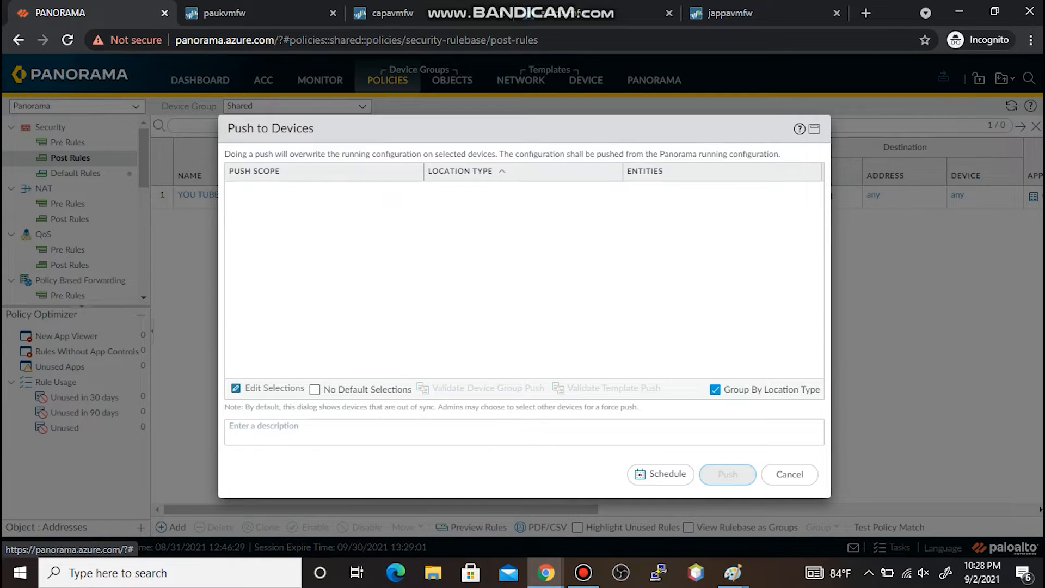
pyautogui.click(727, 474)
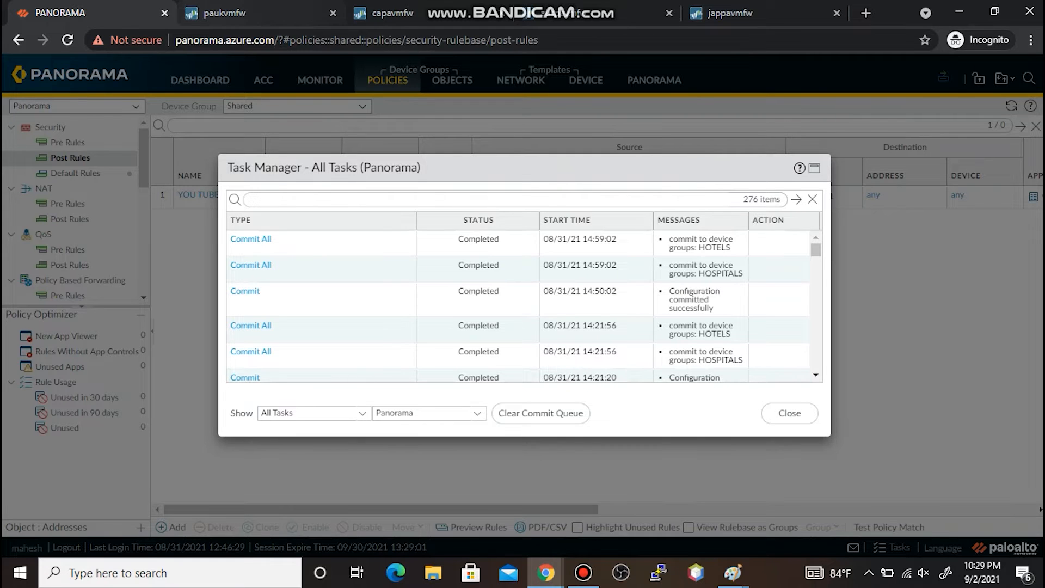
# - View paukvmfw's security rulebase, then bring the MSPAINT-4 drawing to the front
pyautogui.click(234, 13)
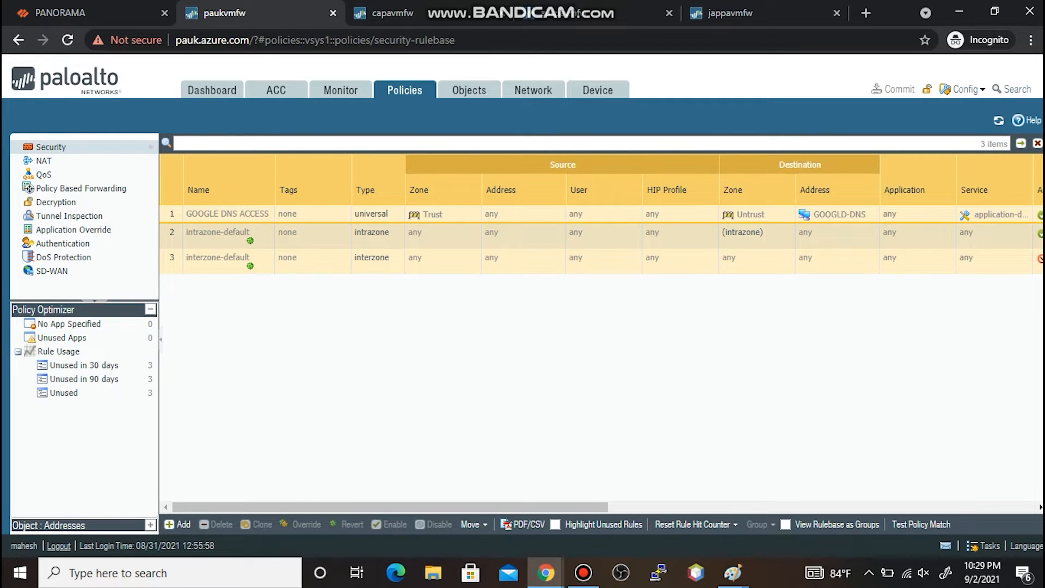
pyautogui.moveTo(732, 573)
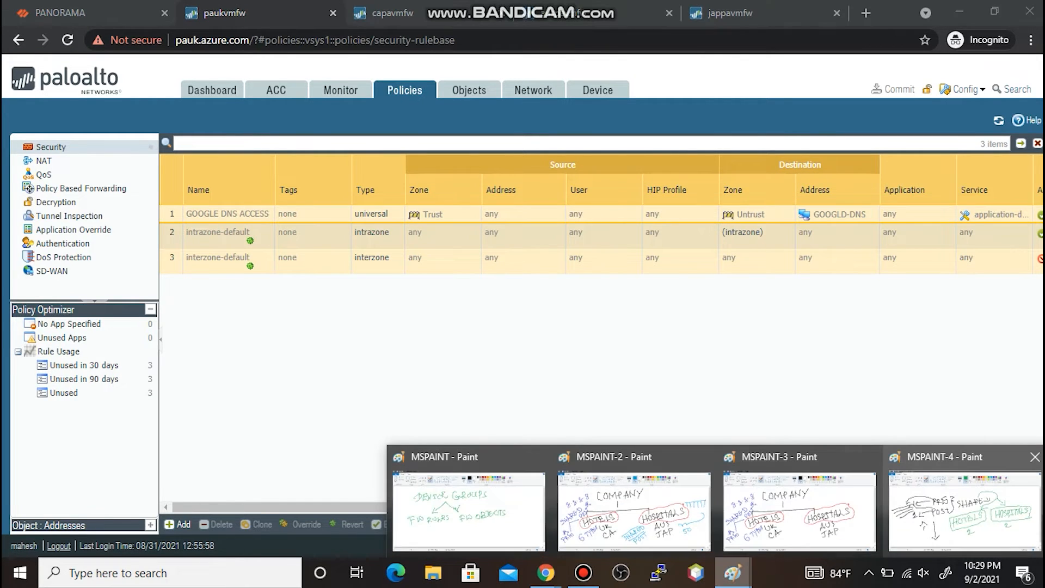
pyautogui.click(963, 509)
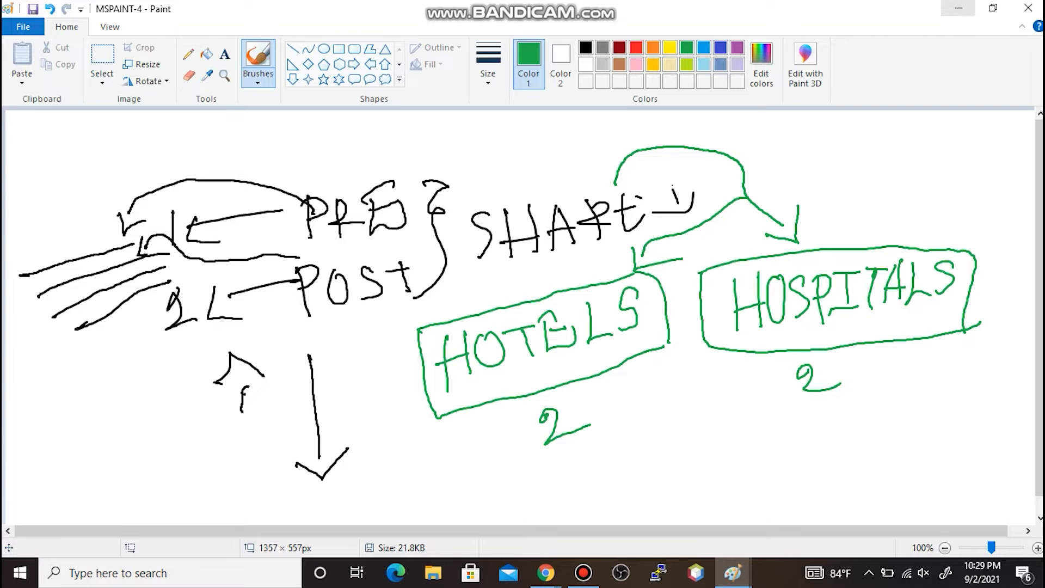
# - Minimize Paint and refresh paukvmfw's Security rules, now listing YOU TUBE BLOCK second
pyautogui.click(958, 8)
pyautogui.click(998, 120)
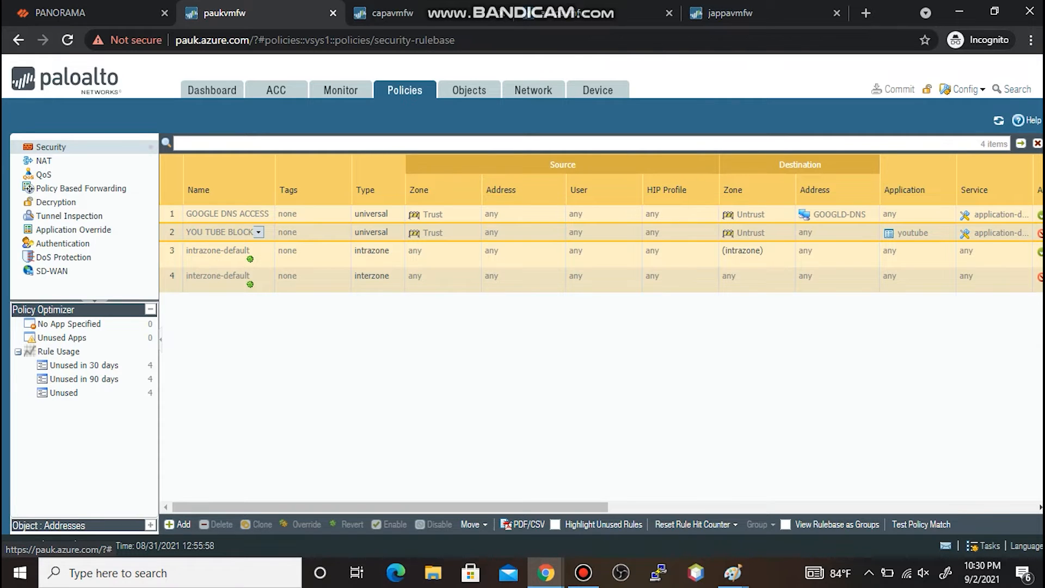
# - Refresh the Security rulebase on capavmfw, the next firewall, and jappavmfw to check for YOU TUBE BLOCK
pyautogui.click(391, 12)
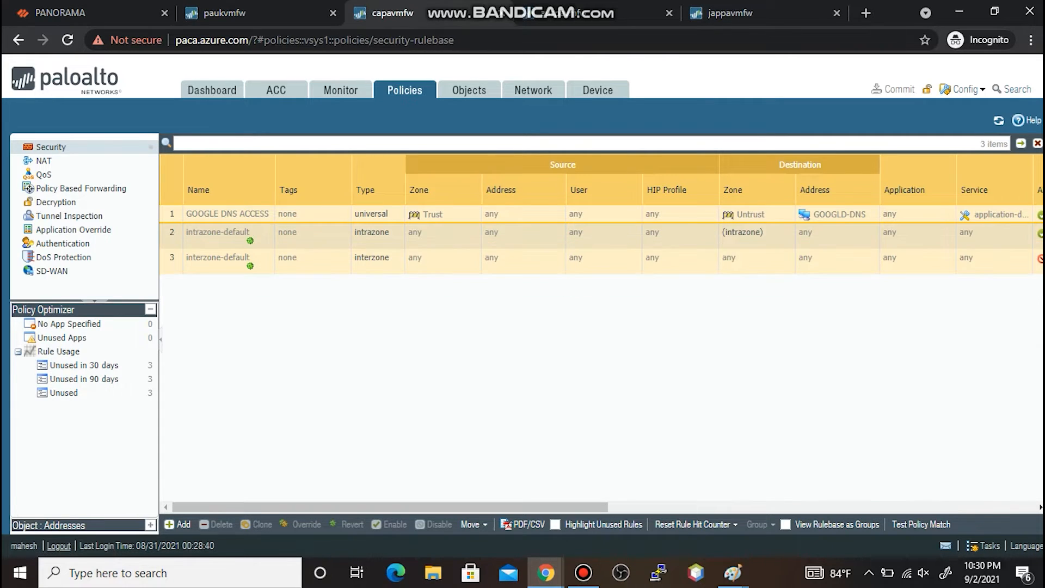
pyautogui.click(999, 120)
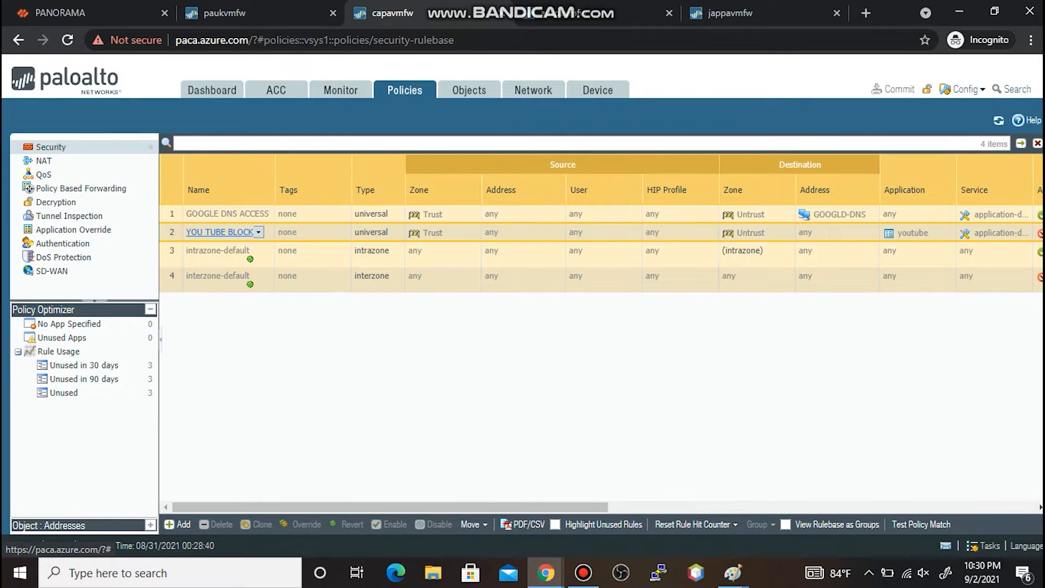
pyautogui.click(224, 12)
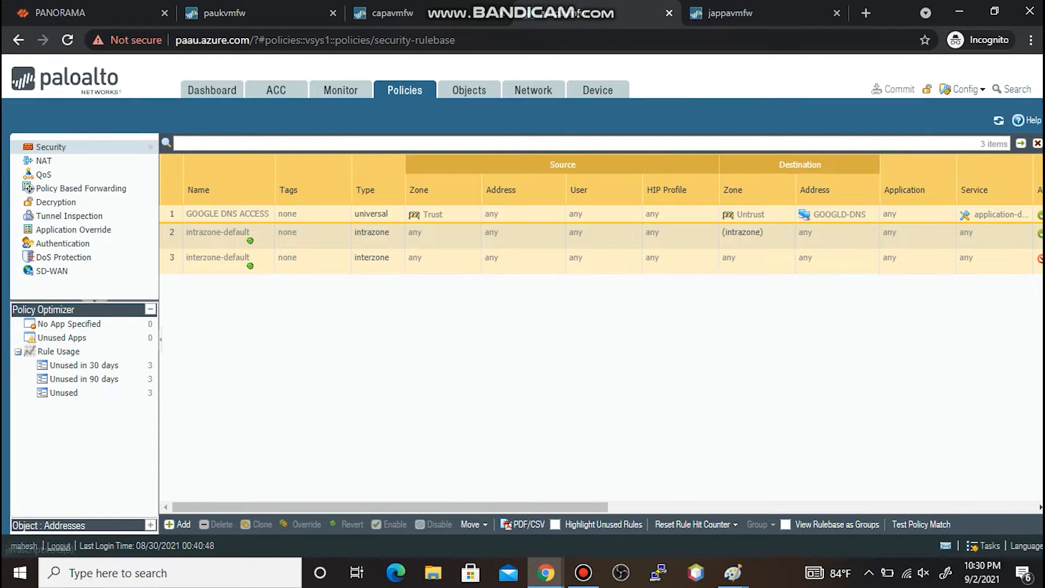
pyautogui.click(998, 120)
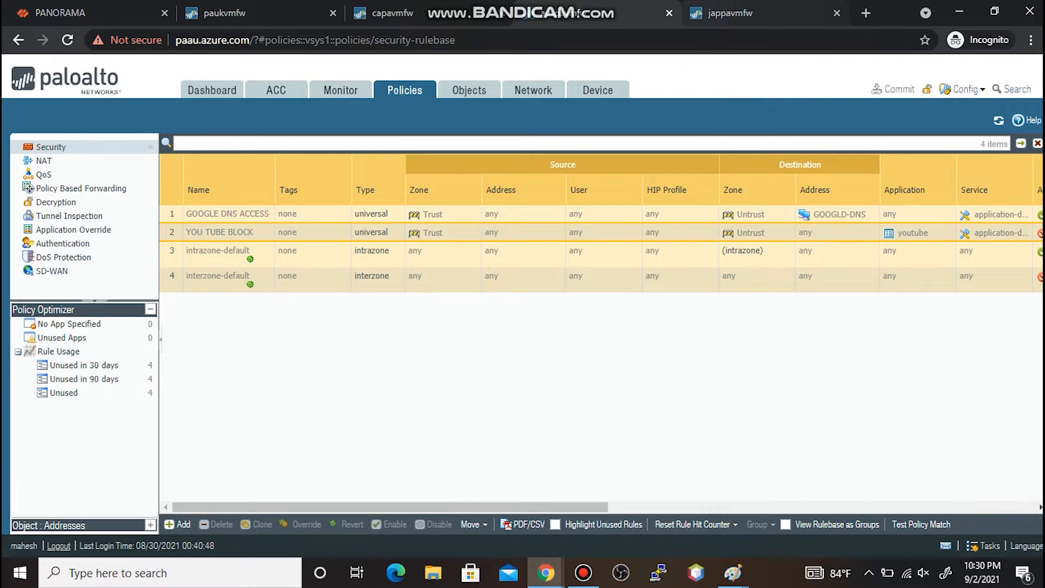
pyautogui.click(744, 14)
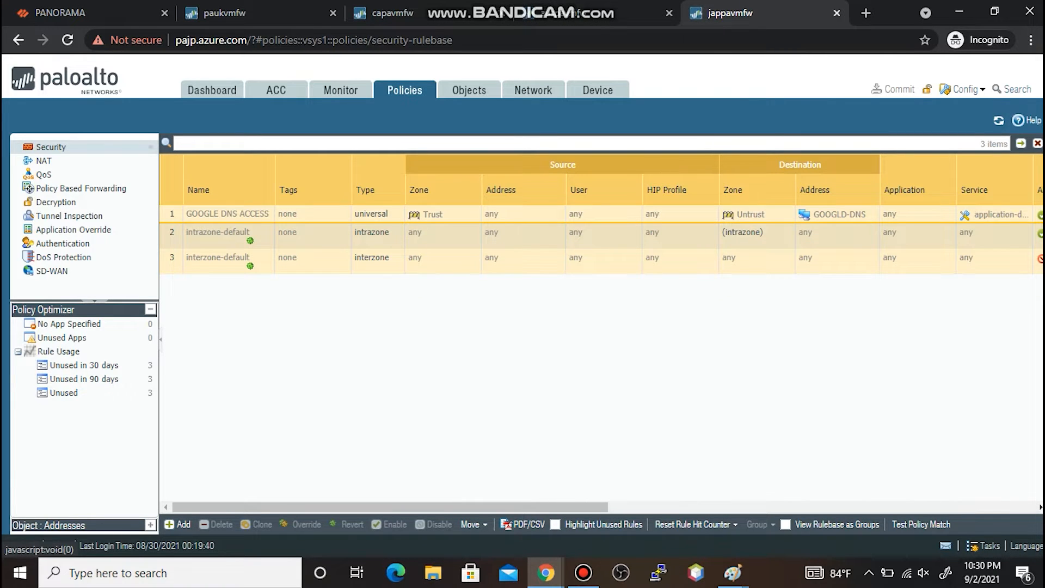
pyautogui.click(998, 121)
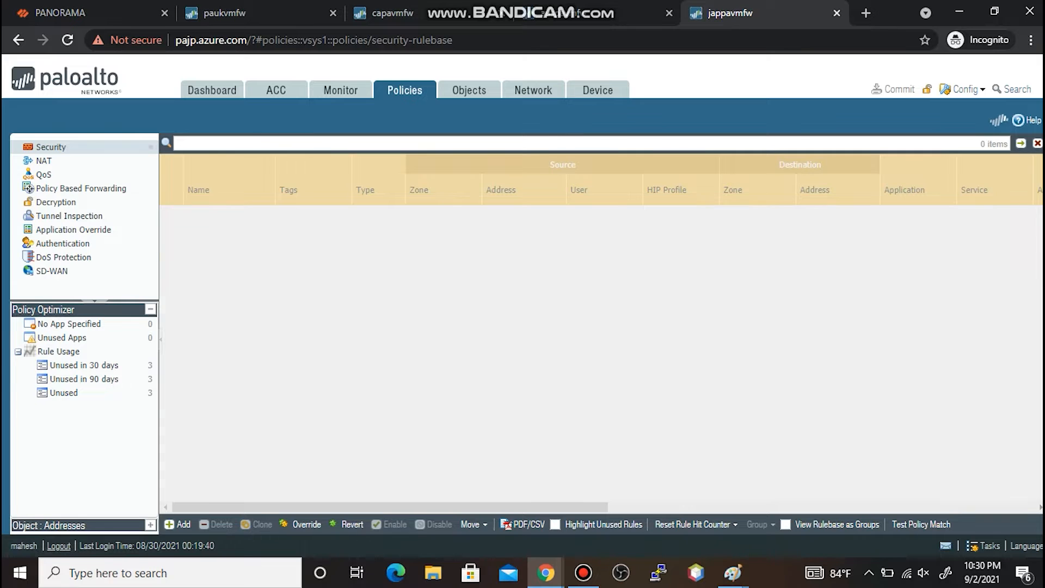
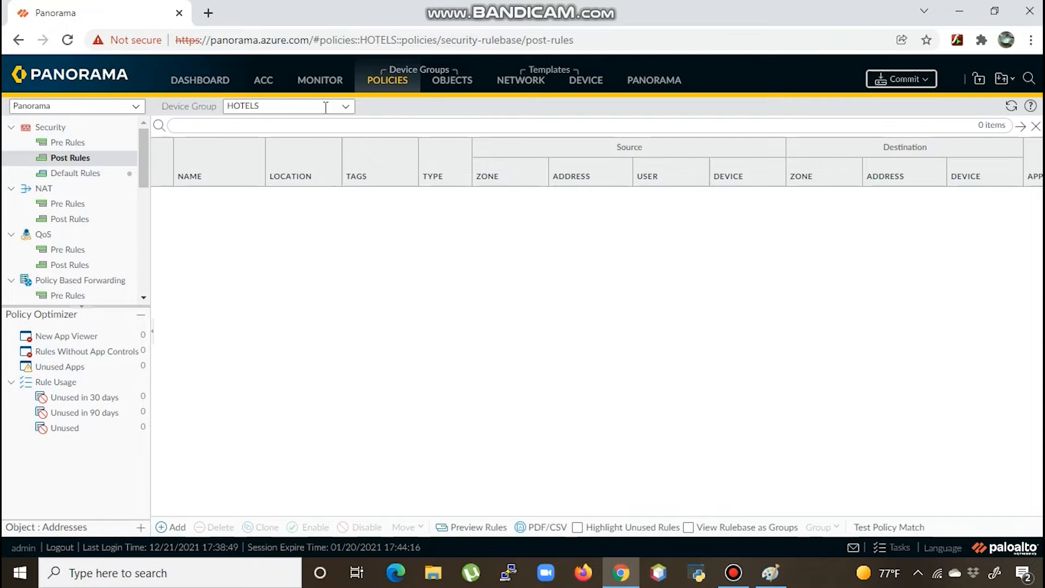
# - Switch to the HOTELS device group and add a security post rule named 'YOUTUBE ALLOW FOR HOTELS'
pyautogui.click(347, 108)
pyautogui.click(265, 160)
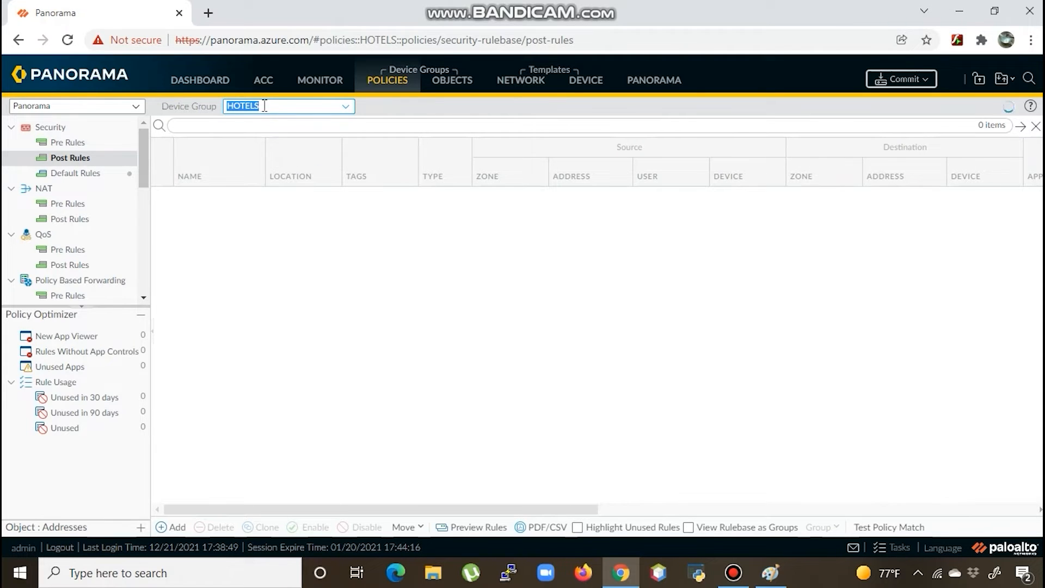
pyautogui.click(178, 527)
pyautogui.write('YOUTUBE ALLOW FOR HOTELS')
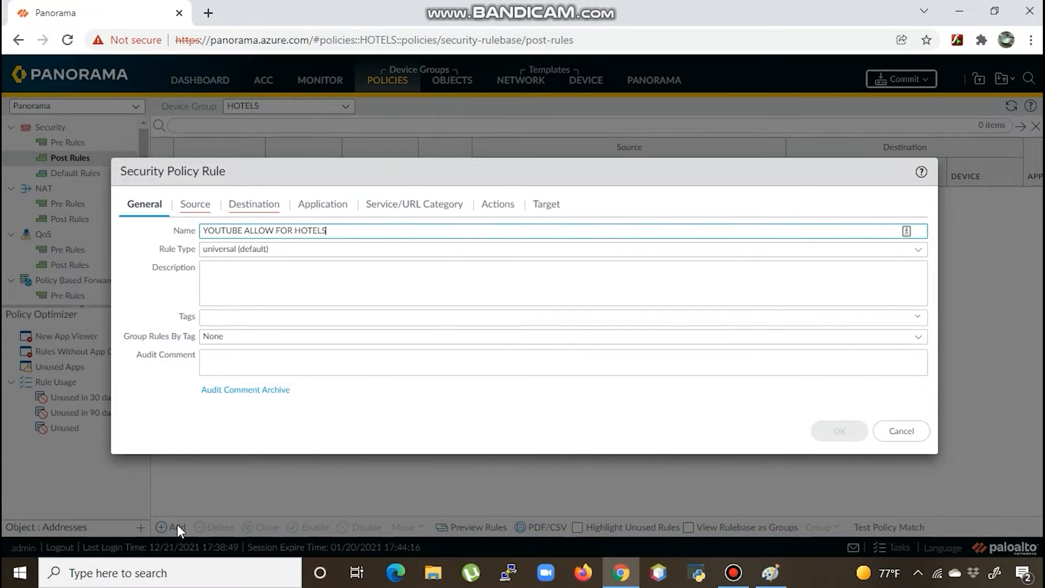
# - Set the rule's source zone to Trust and its destination zone to Untrust
pyautogui.click(196, 206)
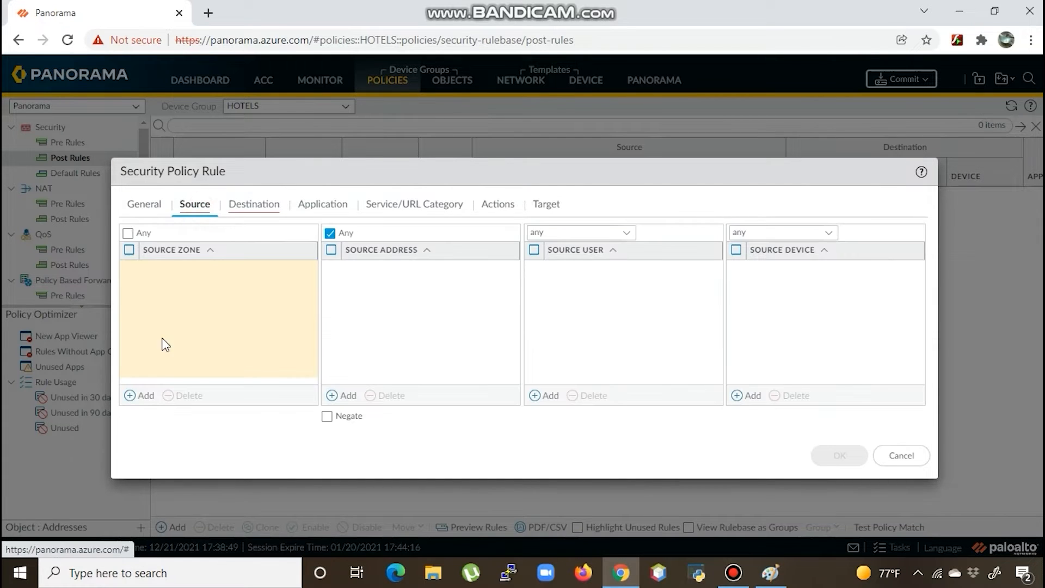
pyautogui.click(144, 396)
pyautogui.write('Trust')
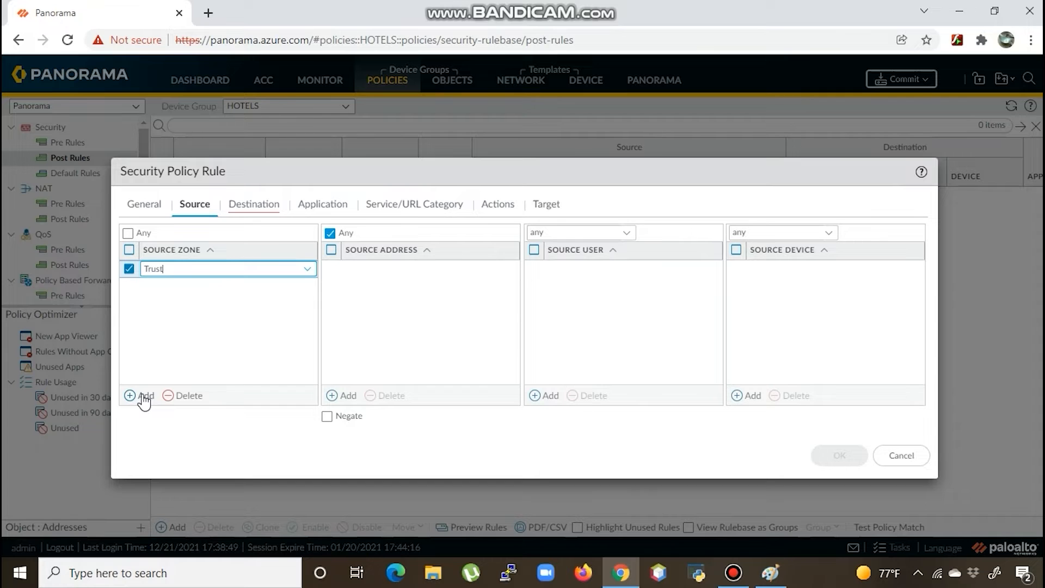
pyautogui.press('Return')
pyautogui.click(255, 205)
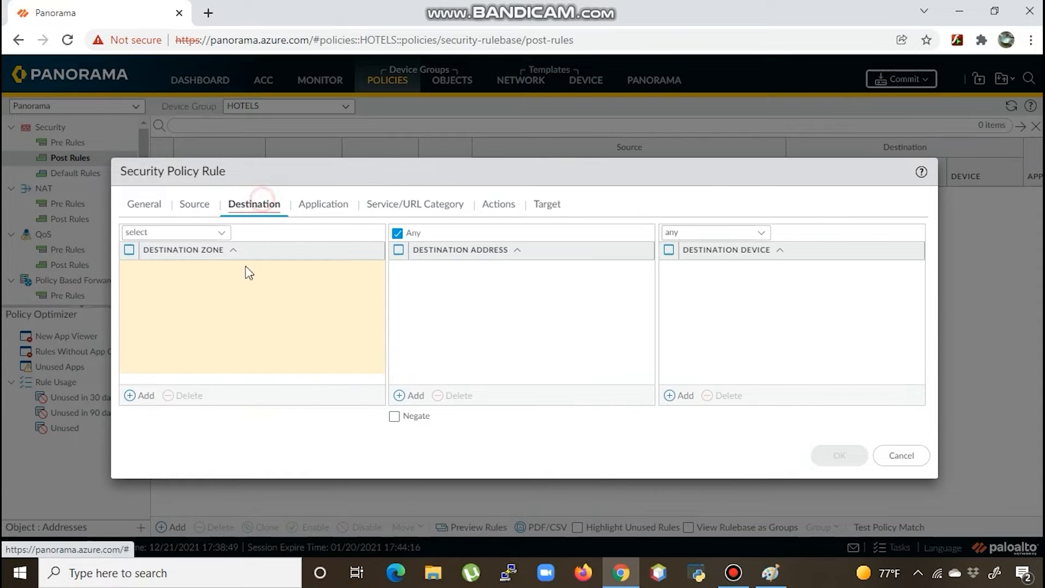
pyautogui.click(145, 396)
pyautogui.write('Untrust')
pyautogui.press('Return')
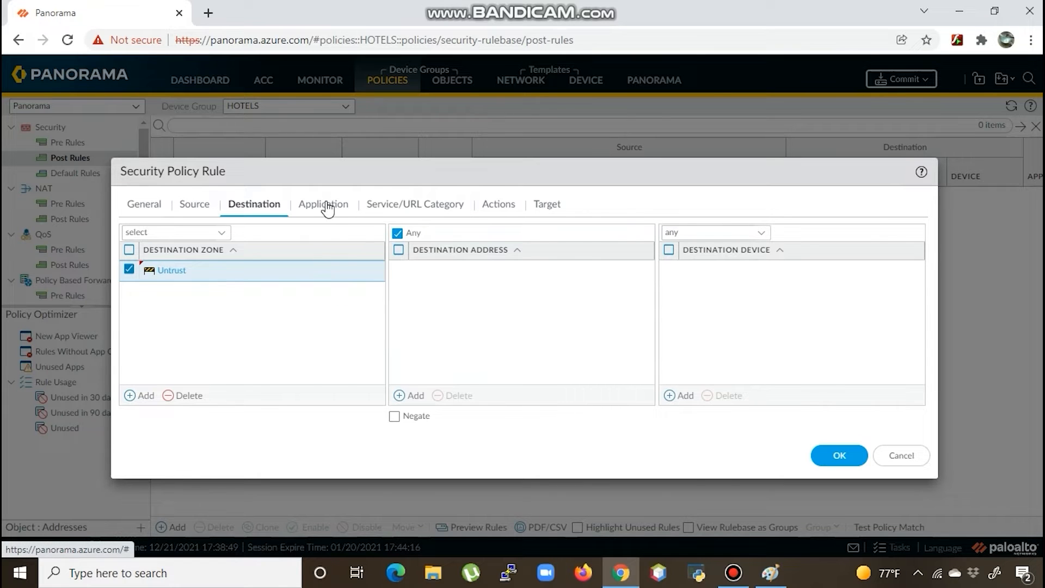
# - Add youtube as the application, confirm the Allow action, and save the rule
pyautogui.click(327, 209)
pyautogui.click(144, 397)
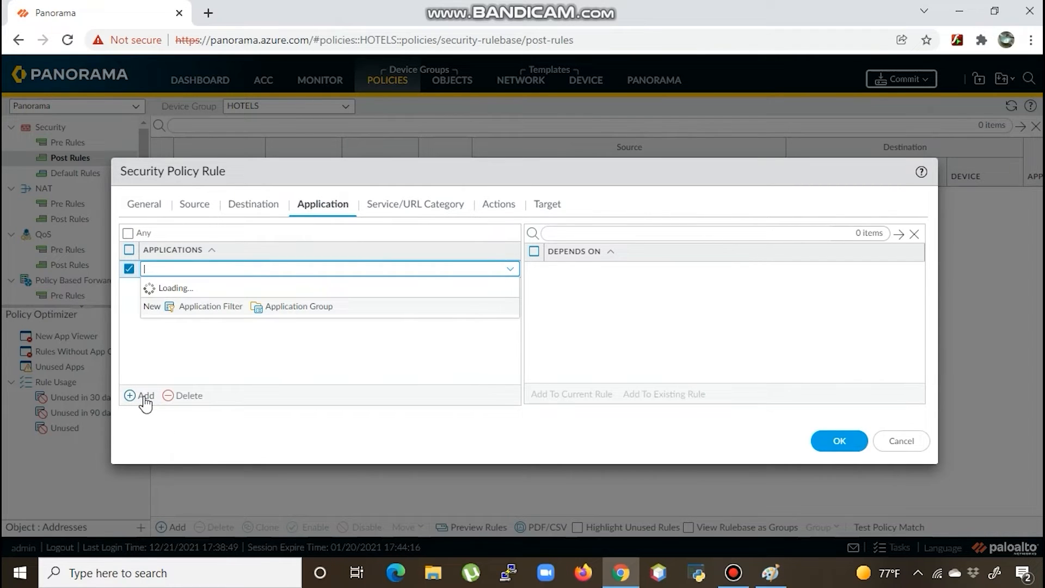
pyautogui.write('youtube')
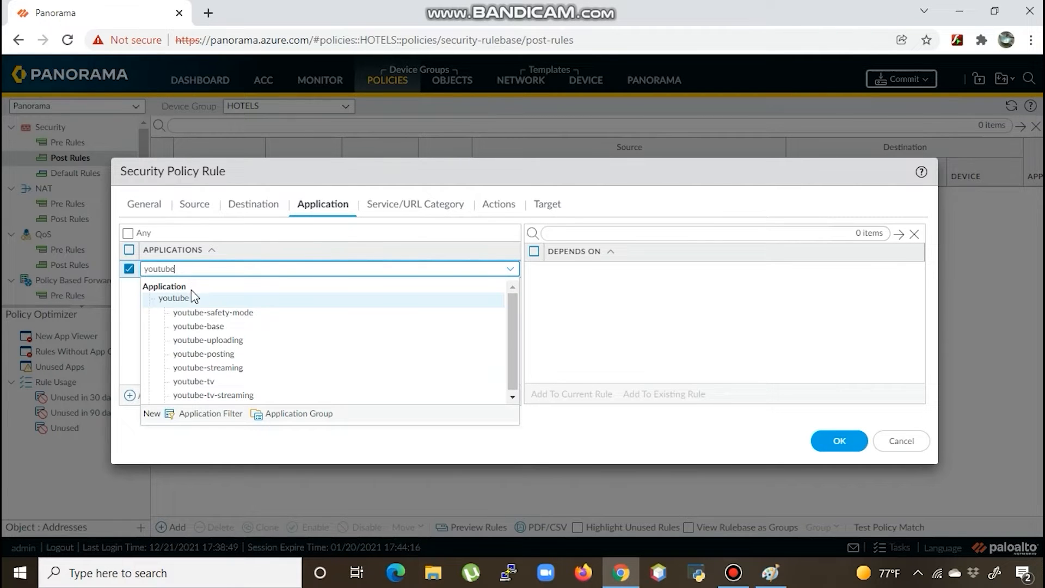
pyautogui.click(185, 299)
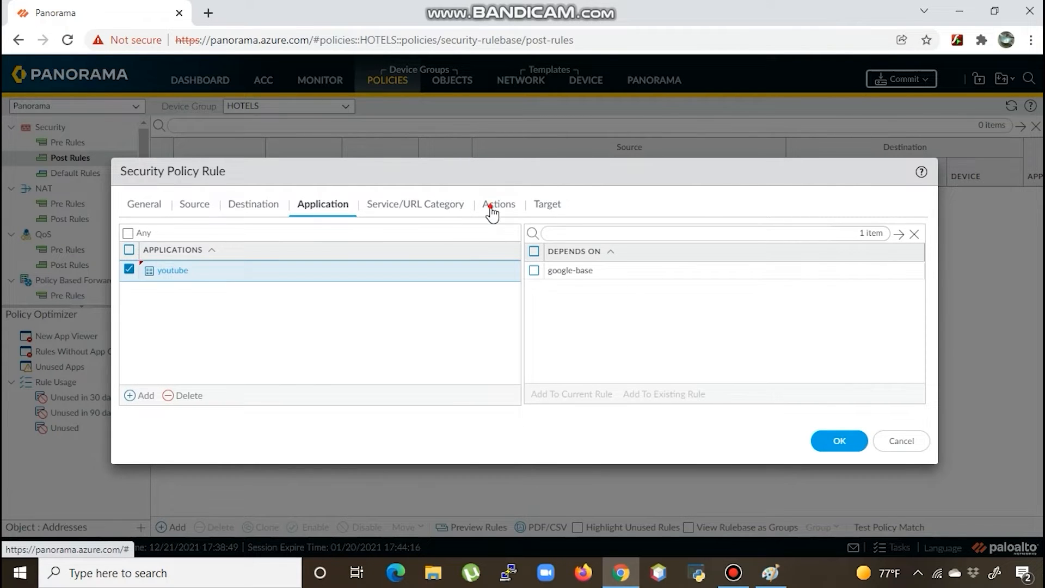
pyautogui.click(489, 205)
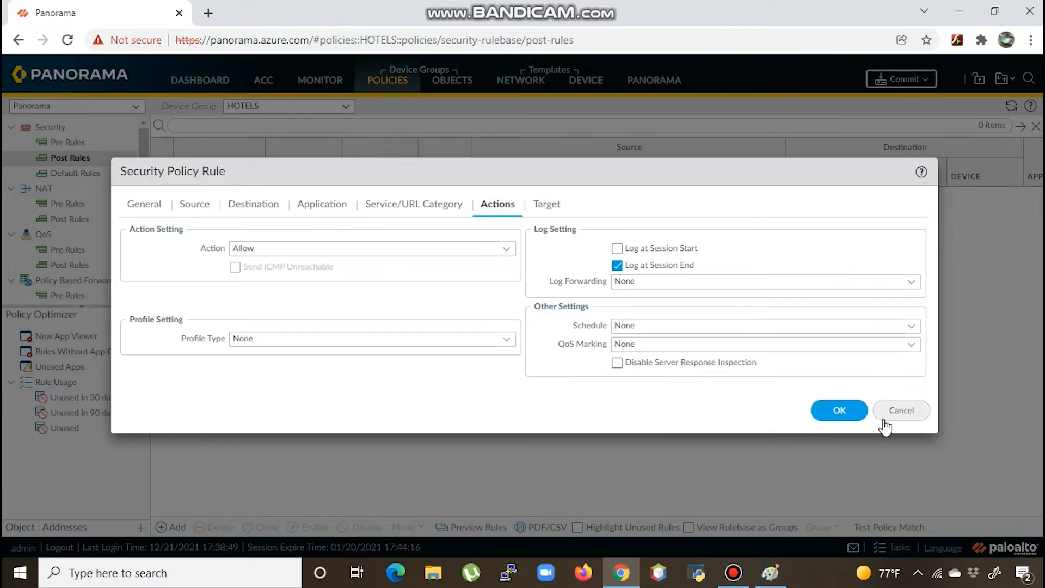
pyautogui.click(841, 414)
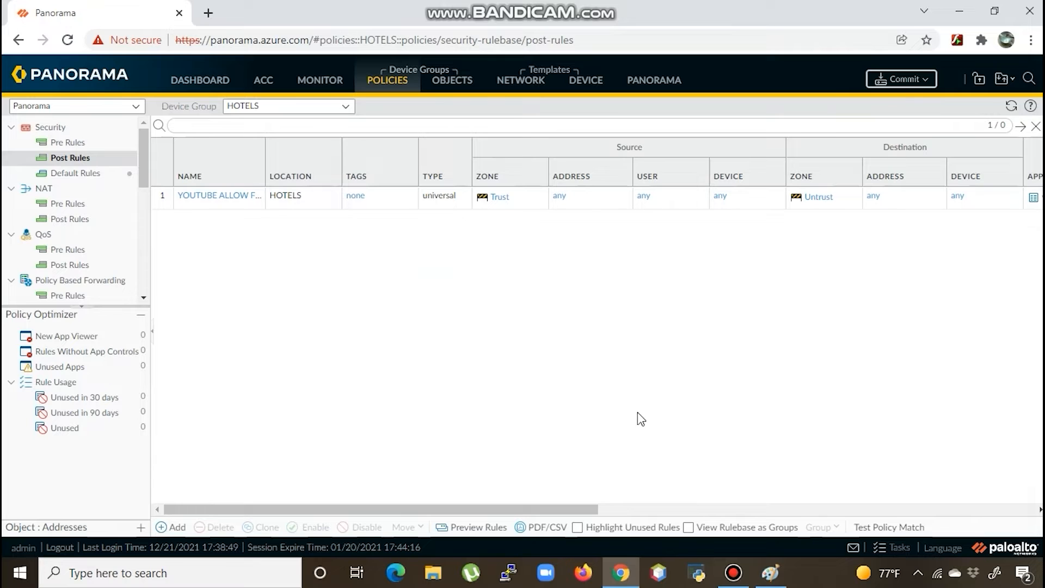
# - Commit the HOTELS rule to Panorama, then bring up Push to Devices for HOTELS
pyautogui.click(916, 88)
pyautogui.click(919, 100)
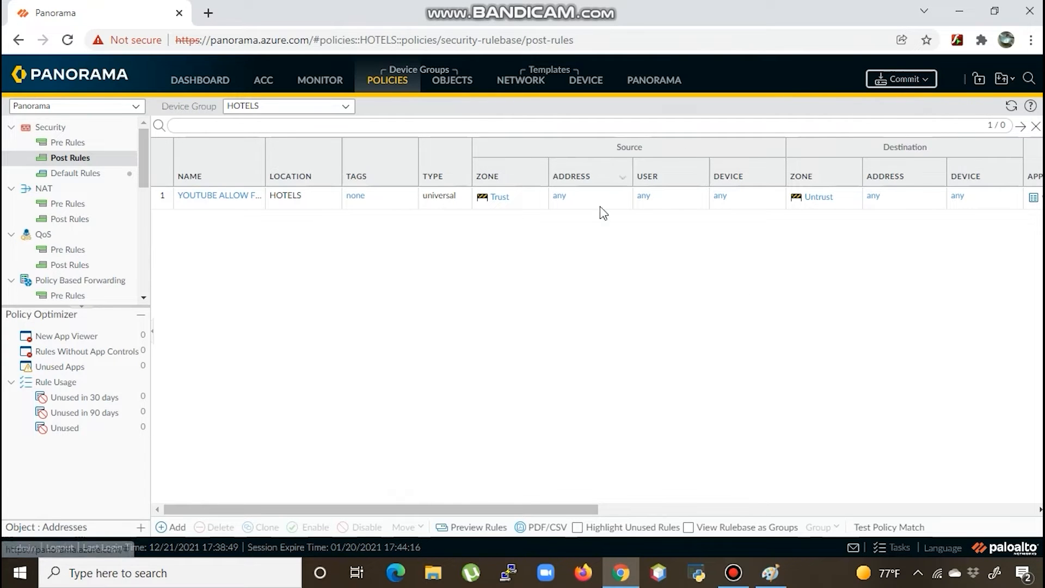
pyautogui.click(729, 475)
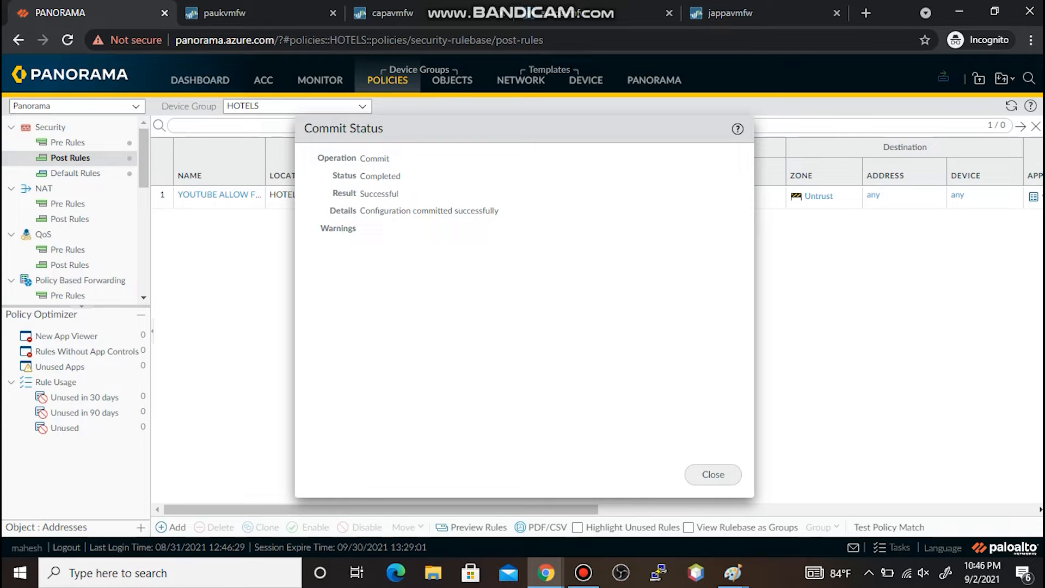
pyautogui.click(713, 474)
pyautogui.click(943, 77)
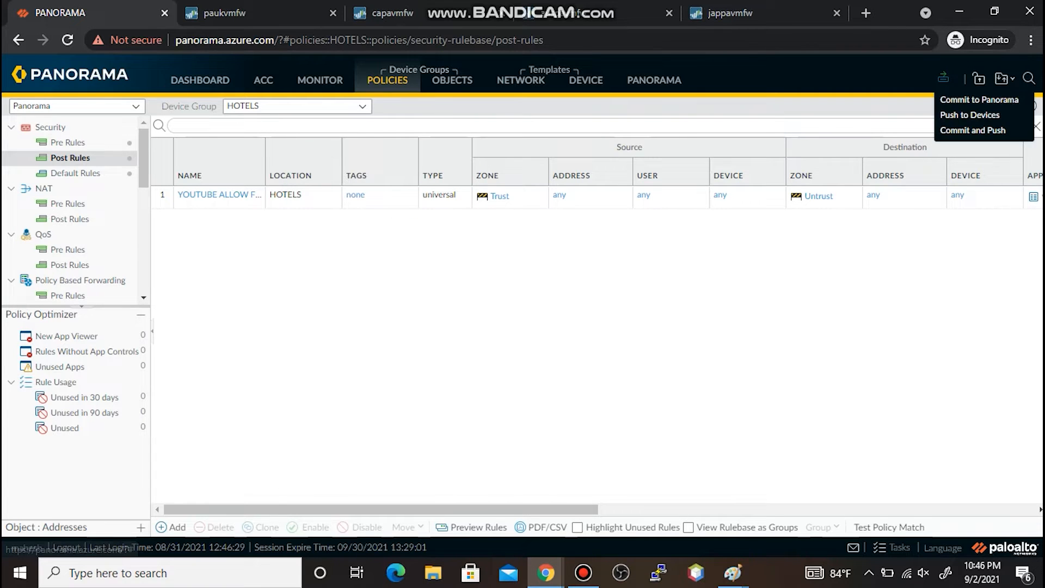
pyautogui.click(970, 115)
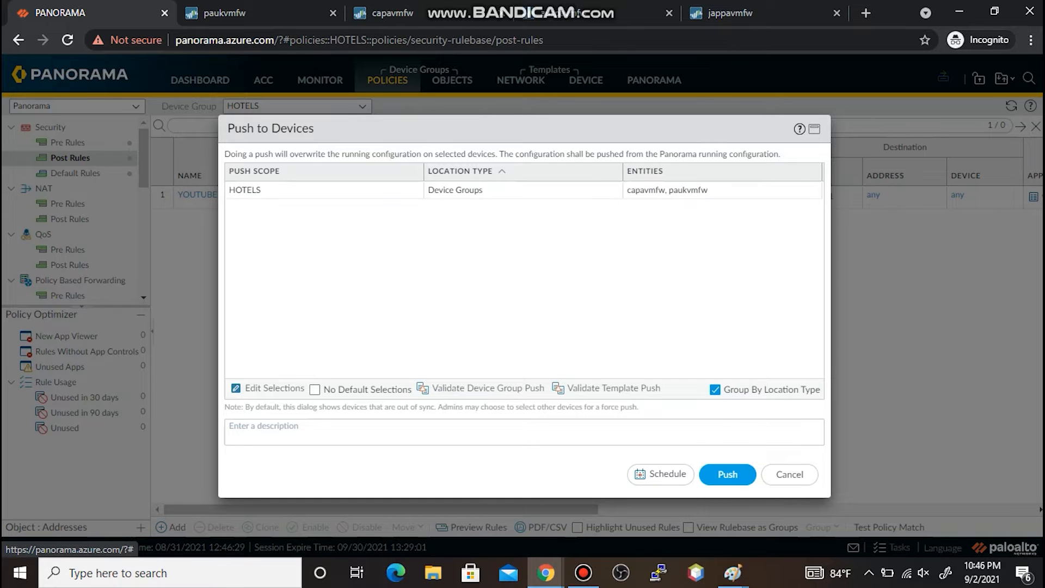
# - Push the HOTELS configuration to its firewalls and, once complete, bring up the Paint windows
pyautogui.click(727, 474)
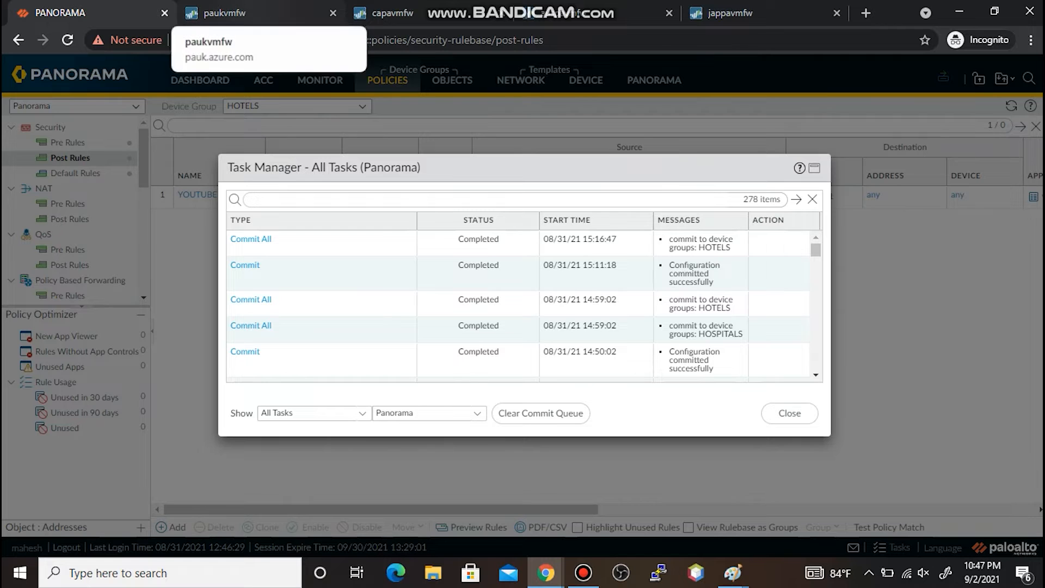
pyautogui.click(733, 572)
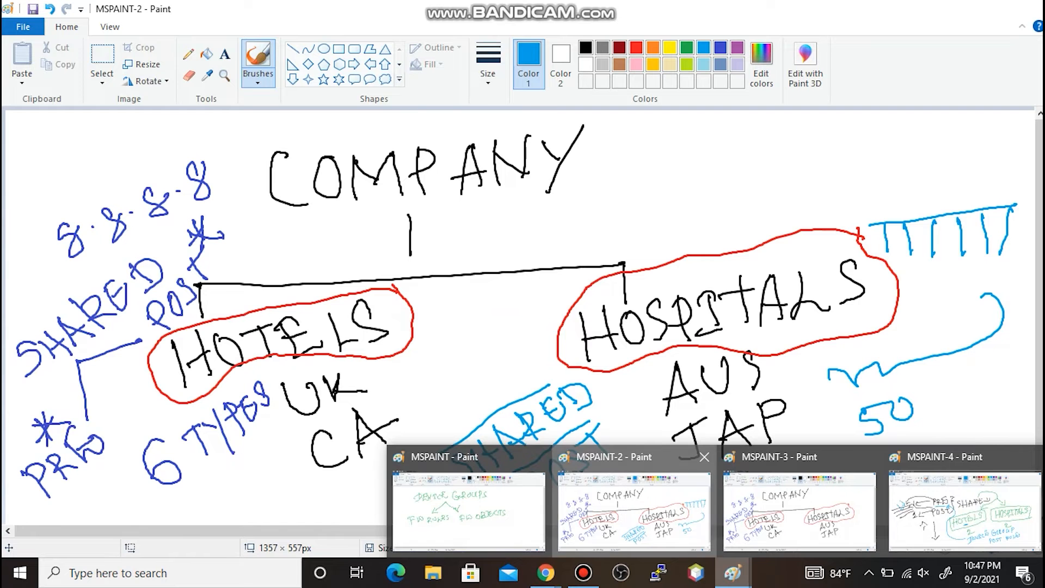
# - View the MSPAINT-2 diagram of COMPANY, HOTELS and HOSPITALS, then minimize Paint
pyautogui.click(634, 512)
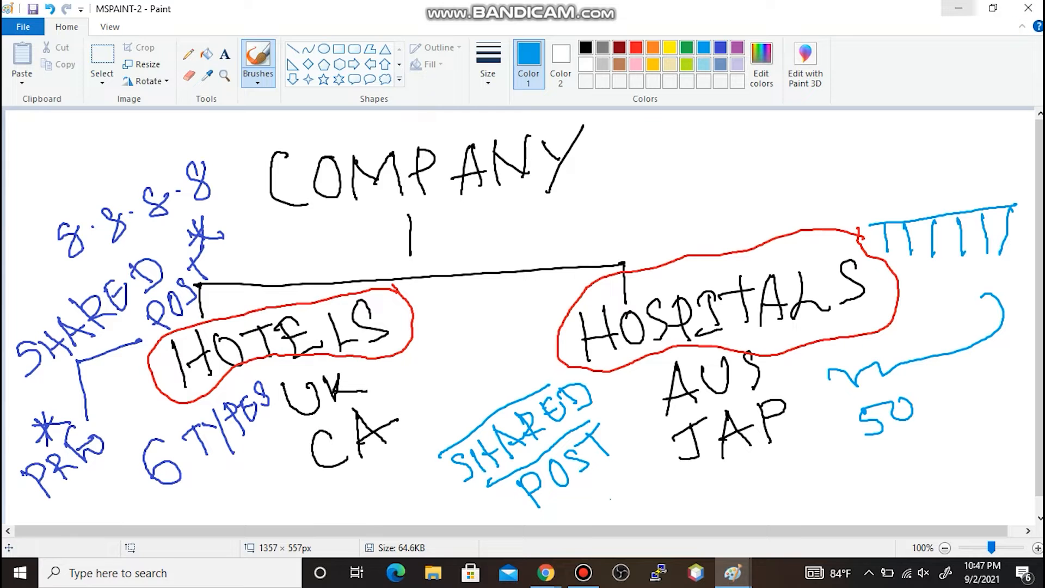
pyautogui.click(959, 8)
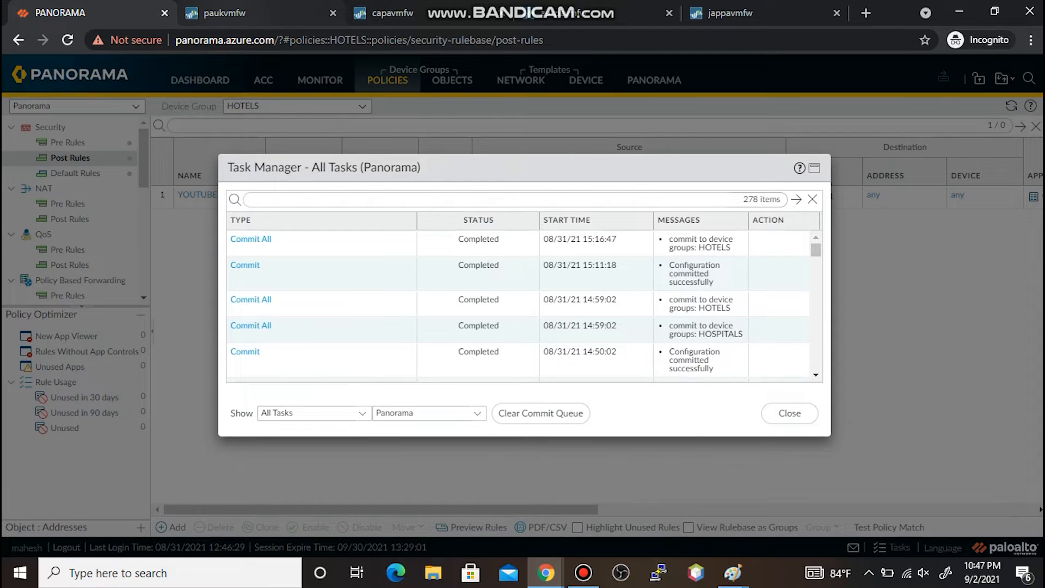
# - Compare Security rules on paukvmfw, capavmfw, paau and jappavmfw, then bring up MSPAINT-4
pyautogui.click(256, 12)
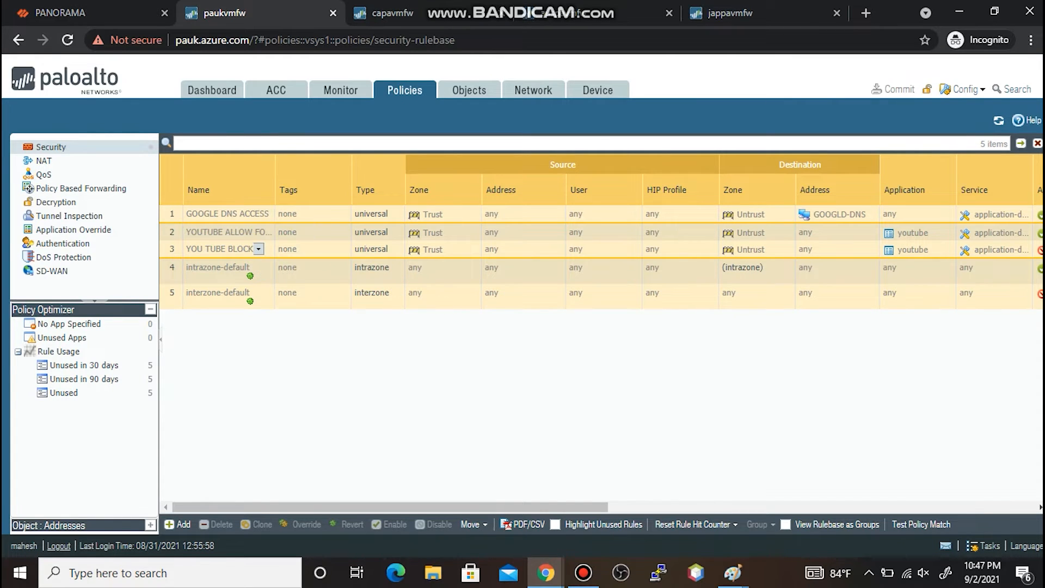
pyautogui.hotkey('ctrl', 'Tab')
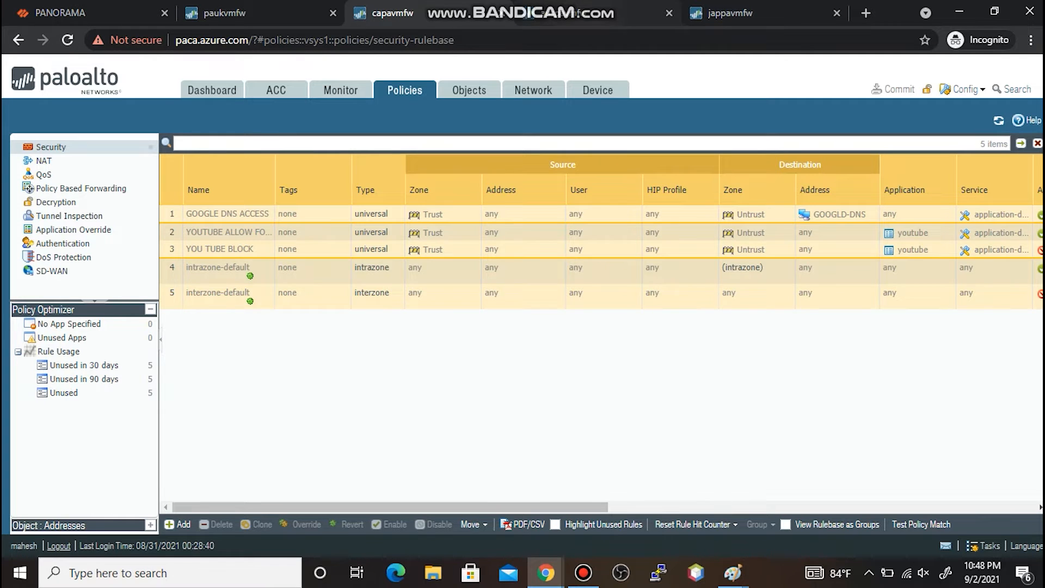
pyautogui.click(577, 14)
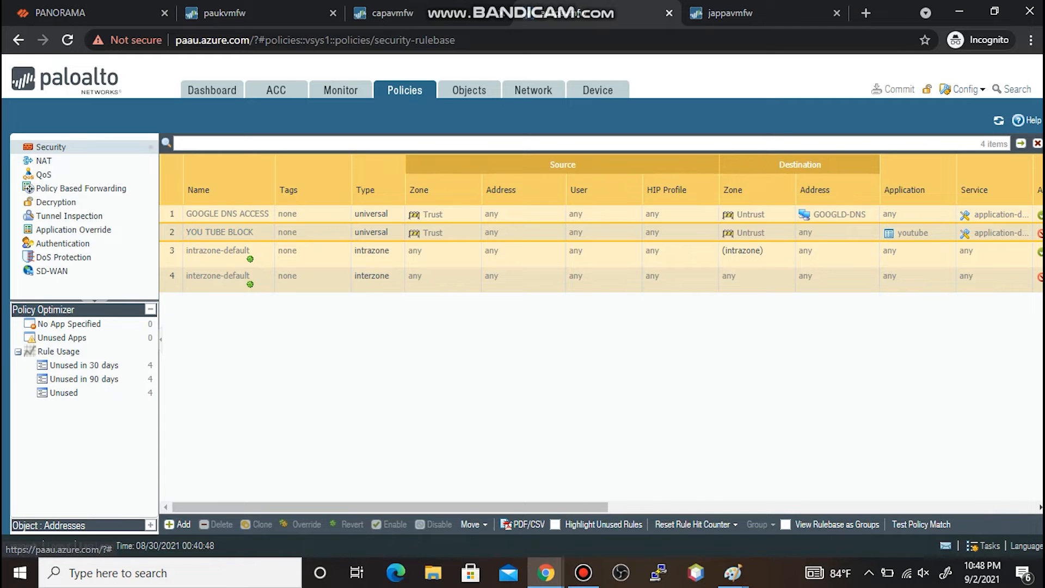
pyautogui.click(745, 13)
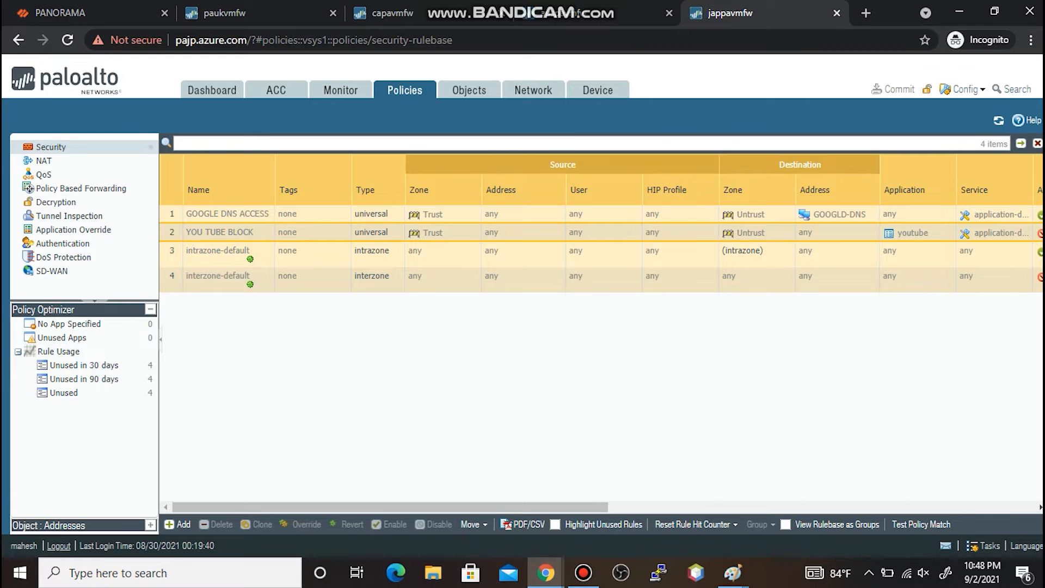
pyautogui.click(224, 13)
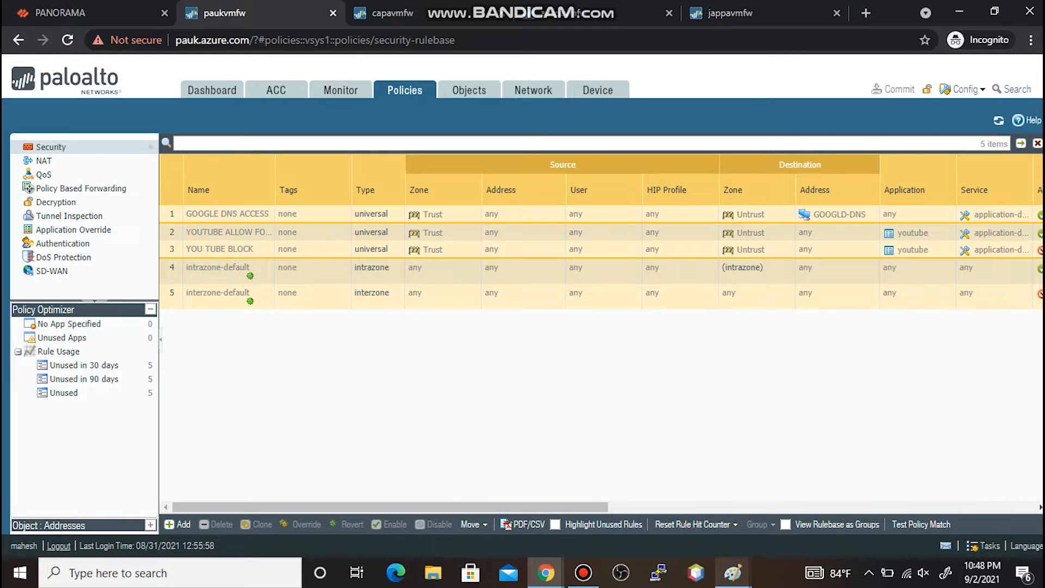
pyautogui.moveTo(733, 573)
pyautogui.click(963, 512)
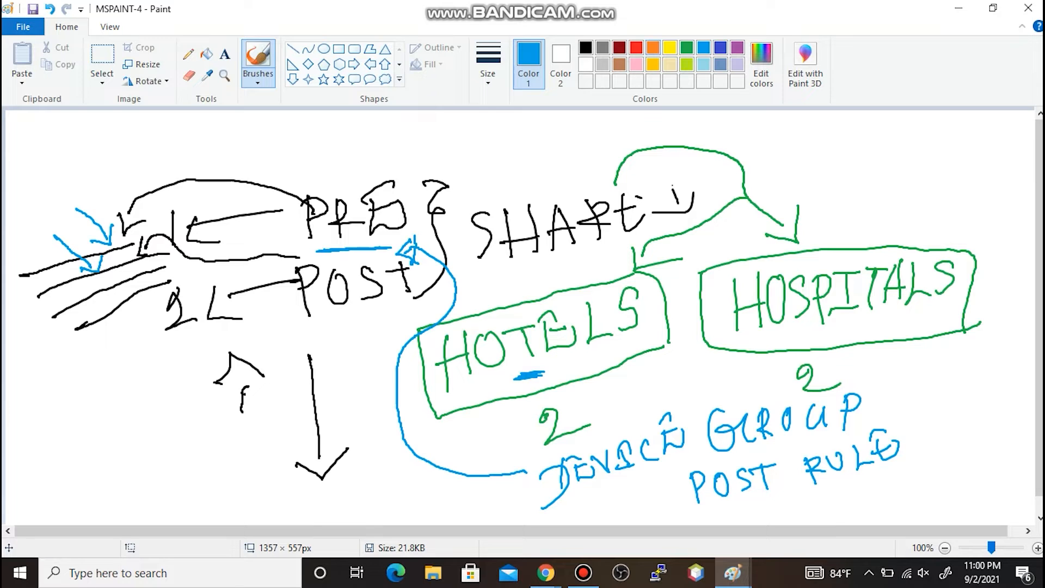
# - Select red as the drawing colour and launch a new Paint window with mspaint
pyautogui.click(635, 48)
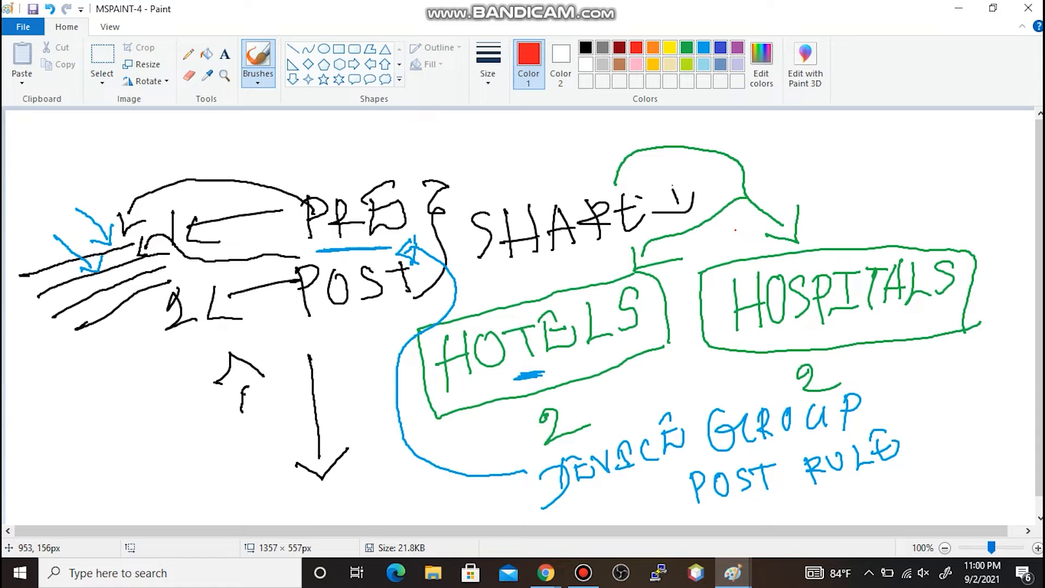
pyautogui.press('super+r')
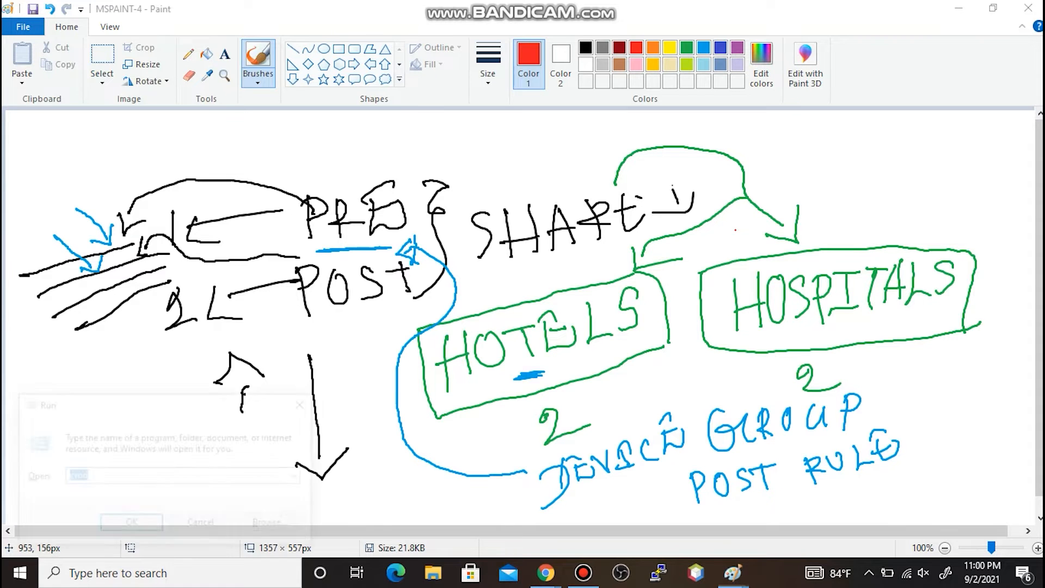
pyautogui.write('mspaint')
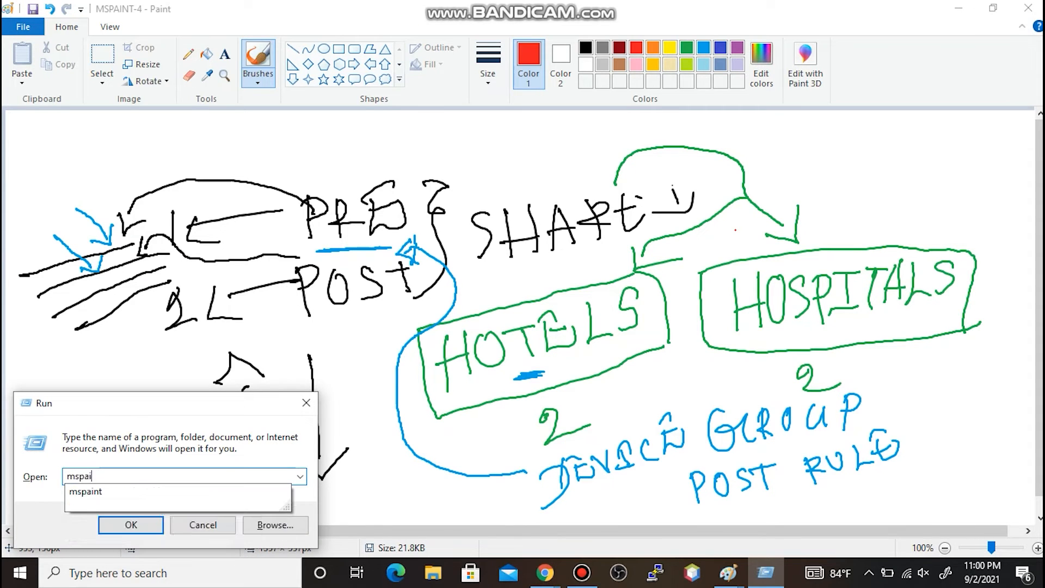
pyautogui.press('Return')
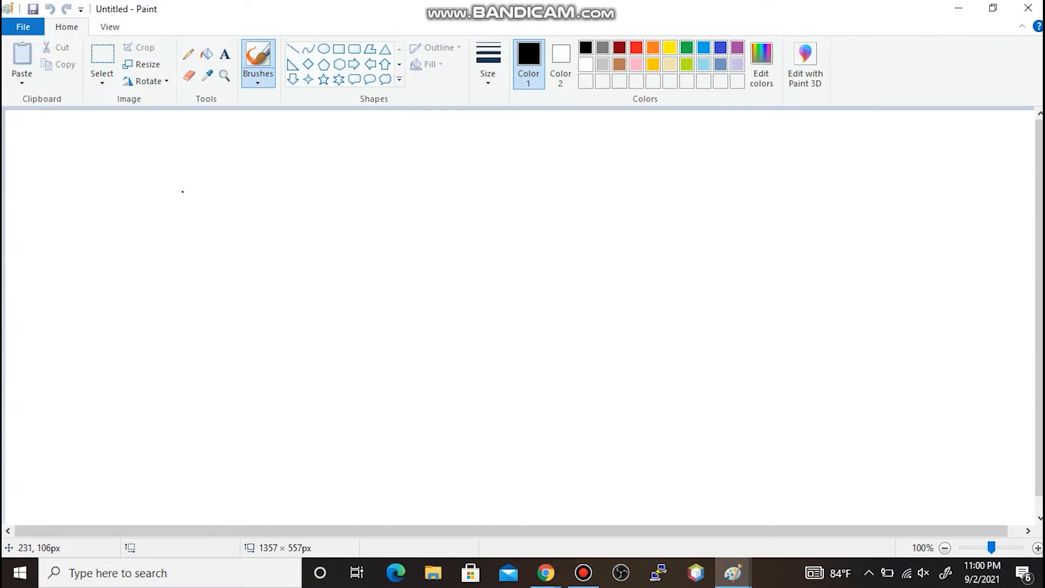
# - Draw an arrow with a red head and handwrite SHARED PRE after it
pyautogui.moveTo(143, 220); pyautogui.dragTo(210, 216)
pyautogui.click(636, 47)
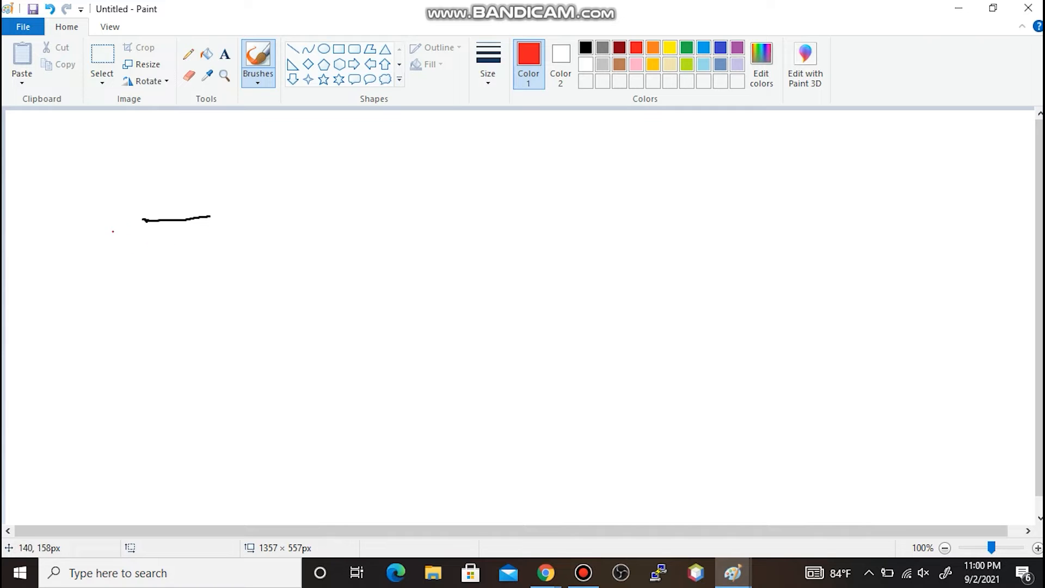
pyautogui.moveTo(206, 200); pyautogui.dragTo(207, 234)
pyautogui.moveTo(258, 207)
pyautogui.mouseDown()
pyautogui.moveTo(274, 209)
pyautogui.moveTo(255, 230)
pyautogui.moveTo(311, 235)
pyautogui.mouseUp()
pyautogui.moveTo(289, 222)
pyautogui.mouseDown()
pyautogui.moveTo(345, 229)
pyautogui.moveTo(349, 217)
pyautogui.moveTo(350, 233)
pyautogui.mouseUp()
pyautogui.moveTo(348, 209)
pyautogui.mouseDown()
pyautogui.moveTo(383, 233)
pyautogui.moveTo(412, 228)
pyautogui.mouseUp()
pyautogui.moveTo(376, 207); pyautogui.dragTo(399, 196)
pyautogui.moveTo(374, 219)
pyautogui.mouseDown()
pyautogui.moveTo(422, 216)
pyautogui.moveTo(412, 227)
pyautogui.mouseUp()
pyautogui.moveTo(479, 194); pyautogui.dragTo(481, 227)
pyautogui.moveTo(481, 197)
pyautogui.mouseDown()
pyautogui.moveTo(483, 218)
pyautogui.moveTo(519, 225)
pyautogui.moveTo(521, 214)
pyautogui.mouseUp()
pyautogui.moveTo(510, 215); pyautogui.dragTo(575, 216)
pyautogui.moveTo(556, 192)
pyautogui.mouseDown()
pyautogui.moveTo(572, 185)
pyautogui.moveTo(566, 204)
pyautogui.mouseUp()
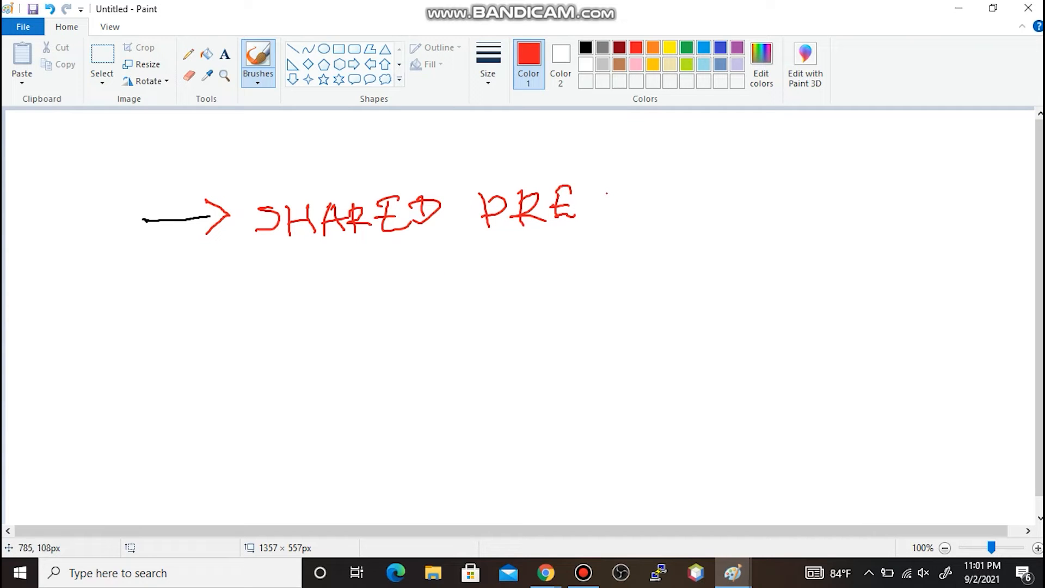
# - Write '1 HIGHEST PRIORITY' after SHARED PRE in red
pyautogui.moveTo(614, 166)
pyautogui.mouseDown()
pyautogui.moveTo(612, 217)
pyautogui.moveTo(621, 160)
pyautogui.moveTo(620, 188)
pyautogui.moveTo(639, 217)
pyautogui.mouseUp()
pyautogui.moveTo(663, 171)
pyautogui.mouseDown()
pyautogui.moveTo(663, 215)
pyautogui.moveTo(667, 197)
pyautogui.moveTo(689, 207)
pyautogui.moveTo(694, 179)
pyautogui.mouseUp()
pyautogui.moveTo(672, 214); pyautogui.dragTo(732, 195)
pyautogui.moveTo(740, 177); pyautogui.dragTo(739, 209)
pyautogui.moveTo(755, 172)
pyautogui.mouseDown()
pyautogui.moveTo(753, 209)
pyautogui.moveTo(751, 198)
pyautogui.mouseUp()
pyautogui.moveTo(773, 171)
pyautogui.mouseDown()
pyautogui.moveTo(768, 196)
pyautogui.moveTo(794, 188)
pyautogui.moveTo(787, 169)
pyautogui.mouseUp()
pyautogui.click(812, 177)
pyautogui.moveTo(774, 192); pyautogui.dragTo(805, 200)
pyautogui.moveTo(686, 231)
pyautogui.mouseDown()
pyautogui.moveTo(690, 264)
pyautogui.moveTo(687, 249)
pyautogui.moveTo(713, 260)
pyautogui.mouseUp()
pyautogui.moveTo(712, 228)
pyautogui.mouseDown()
pyautogui.moveTo(728, 235)
pyautogui.moveTo(732, 256)
pyautogui.moveTo(745, 256)
pyautogui.mouseUp()
pyautogui.moveTo(735, 228); pyautogui.dragTo(753, 219)
pyautogui.moveTo(738, 257)
pyautogui.mouseDown()
pyautogui.moveTo(752, 252)
pyautogui.moveTo(764, 220)
pyautogui.moveTo(790, 259)
pyautogui.moveTo(828, 245)
pyautogui.mouseUp()
pyautogui.moveTo(831, 220)
pyautogui.mouseDown()
pyautogui.moveTo(814, 228)
pyautogui.moveTo(852, 230)
pyautogui.moveTo(863, 215)
pyautogui.moveTo(874, 226)
pyautogui.moveTo(859, 260)
pyautogui.mouseUp()
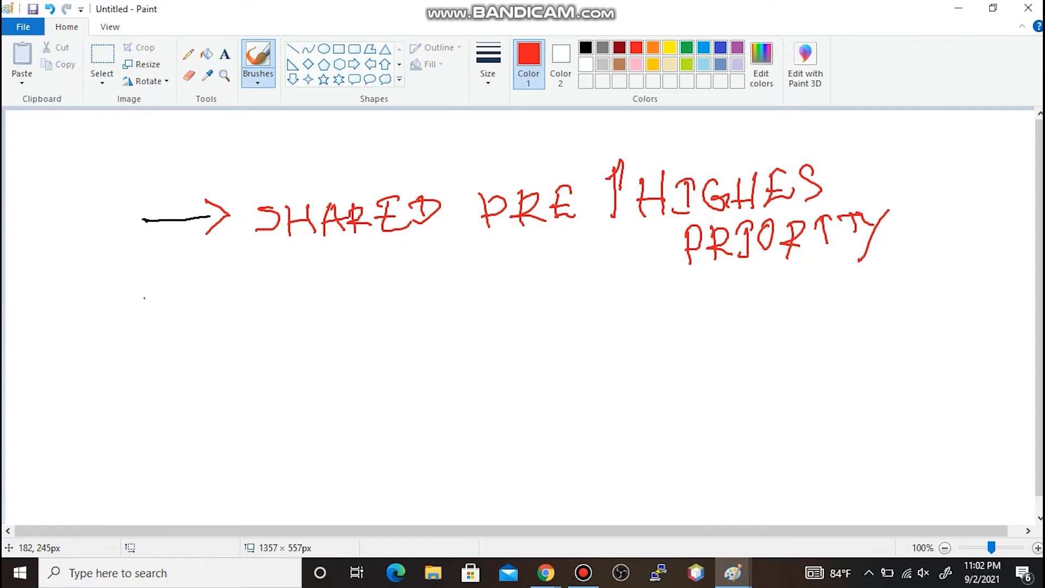
# - Draw a second red arrow lower down and write SHARED POST after it
pyautogui.moveTo(141, 428)
pyautogui.mouseDown()
pyautogui.moveTo(199, 418)
pyautogui.moveTo(210, 430)
pyautogui.mouseUp()
pyautogui.moveTo(263, 393)
pyautogui.mouseDown()
pyautogui.moveTo(257, 426)
pyautogui.moveTo(282, 424)
pyautogui.mouseUp()
pyautogui.moveTo(303, 388); pyautogui.dragTo(304, 416)
pyautogui.moveTo(283, 407); pyautogui.dragTo(334, 414)
pyautogui.moveTo(318, 412)
pyautogui.mouseDown()
pyautogui.moveTo(401, 398)
pyautogui.moveTo(393, 377)
pyautogui.mouseUp()
pyautogui.moveTo(383, 394); pyautogui.dragTo(416, 402)
pyautogui.moveTo(405, 374); pyautogui.dragTo(417, 403)
pyautogui.moveTo(488, 363); pyautogui.dragTo(497, 403)
pyautogui.moveTo(486, 366)
pyautogui.mouseDown()
pyautogui.moveTo(489, 384)
pyautogui.moveTo(511, 386)
pyautogui.moveTo(521, 359)
pyautogui.moveTo(544, 383)
pyautogui.mouseUp()
pyautogui.moveTo(577, 351)
pyautogui.mouseDown()
pyautogui.moveTo(587, 380)
pyautogui.moveTo(597, 347)
pyautogui.mouseUp()
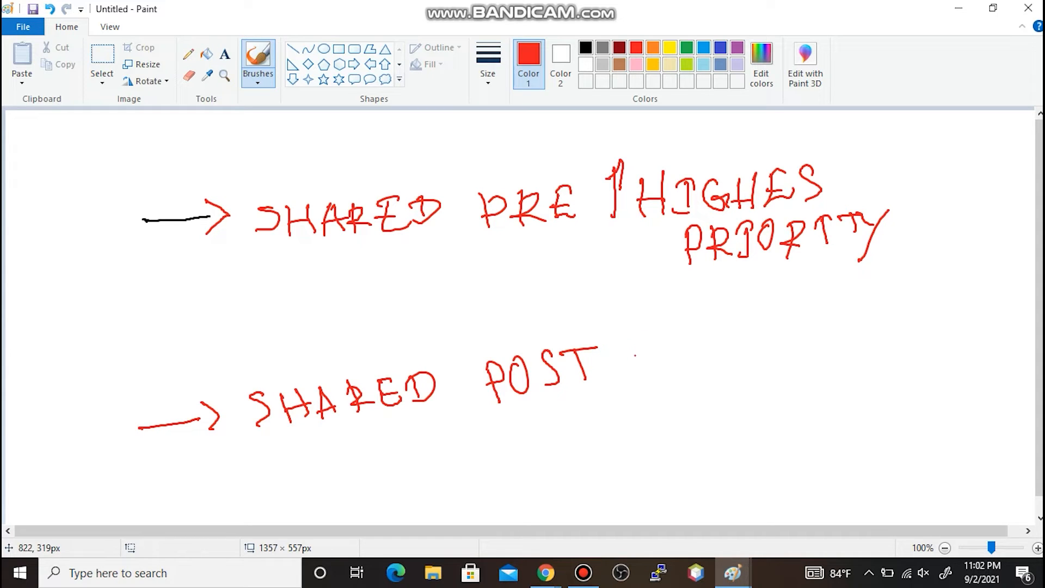
# - Add an arrow after SHARED POST pointing to BLOCKED YOUTUBE
pyautogui.moveTo(625, 371)
pyautogui.mouseDown()
pyautogui.moveTo(671, 373)
pyautogui.moveTo(675, 388)
pyautogui.moveTo(706, 375)
pyautogui.moveTo(709, 389)
pyautogui.mouseUp()
pyautogui.moveTo(699, 363)
pyautogui.mouseDown()
pyautogui.moveTo(717, 376)
pyautogui.moveTo(707, 391)
pyautogui.mouseUp()
pyautogui.moveTo(731, 366)
pyautogui.mouseDown()
pyautogui.moveTo(734, 389)
pyautogui.moveTo(754, 368)
pyautogui.mouseUp()
pyautogui.moveTo(772, 368)
pyautogui.mouseDown()
pyautogui.moveTo(765, 376)
pyautogui.moveTo(779, 384)
pyautogui.mouseUp()
pyautogui.moveTo(780, 354); pyautogui.dragTo(784, 385)
pyautogui.moveTo(795, 361)
pyautogui.mouseDown()
pyautogui.moveTo(798, 385)
pyautogui.moveTo(820, 383)
pyautogui.moveTo(814, 366)
pyautogui.mouseUp()
pyautogui.moveTo(830, 351); pyautogui.dragTo(836, 377)
pyautogui.moveTo(825, 355); pyautogui.dragTo(821, 388)
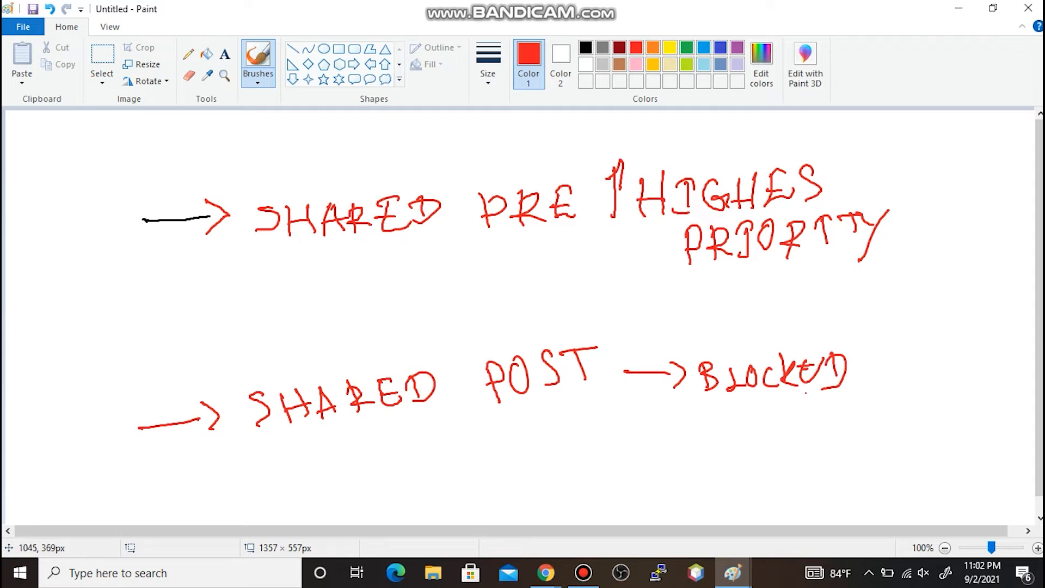
pyautogui.moveTo(725, 411); pyautogui.dragTo(749, 424)
pyautogui.moveTo(756, 401)
pyautogui.mouseDown()
pyautogui.moveTo(744, 444)
pyautogui.moveTo(770, 405)
pyautogui.mouseUp()
pyautogui.moveTo(777, 405)
pyautogui.mouseDown()
pyautogui.moveTo(815, 418)
pyautogui.moveTo(823, 402)
pyautogui.mouseUp()
pyautogui.click(800, 415)
pyautogui.moveTo(820, 401); pyautogui.dragTo(838, 412)
pyautogui.moveTo(854, 398)
pyautogui.mouseDown()
pyautogui.moveTo(844, 423)
pyautogui.moveTo(876, 407)
pyautogui.mouseUp()
pyautogui.moveTo(873, 406)
pyautogui.mouseDown()
pyautogui.moveTo(898, 397)
pyautogui.moveTo(891, 403)
pyautogui.mouseUp()
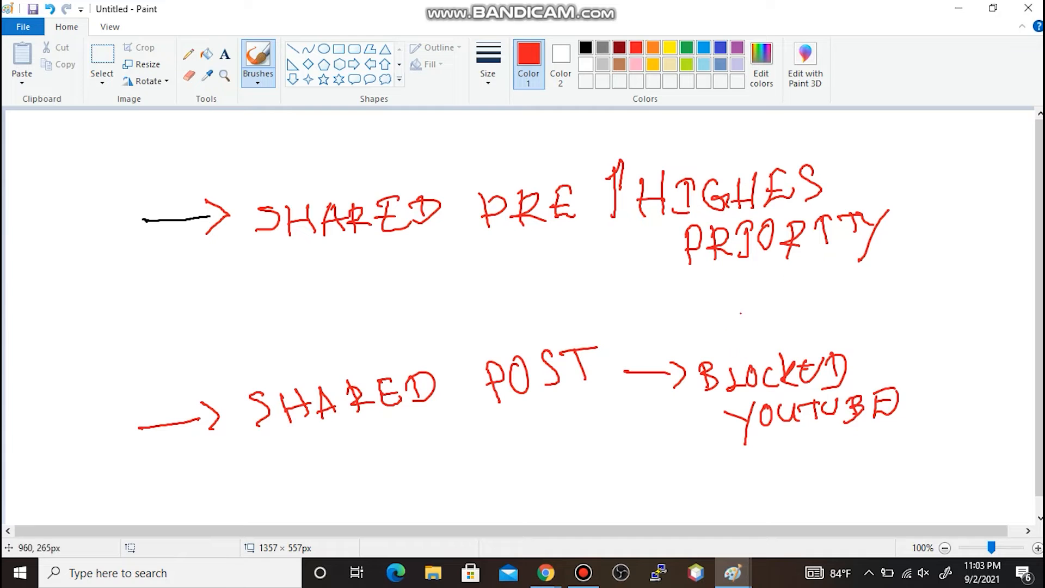
# - Draw an arrow right of the priority note pointing to 'DNS Allow'
pyautogui.moveTo(865, 183)
pyautogui.mouseDown()
pyautogui.moveTo(896, 179)
pyautogui.moveTo(930, 196)
pyautogui.moveTo(921, 206)
pyautogui.moveTo(988, 198)
pyautogui.moveTo(989, 163)
pyautogui.moveTo(1003, 210)
pyautogui.mouseUp()
pyautogui.moveTo(912, 231)
pyautogui.mouseDown()
pyautogui.moveTo(902, 258)
pyautogui.moveTo(952, 258)
pyautogui.mouseUp()
pyautogui.moveTo(968, 230)
pyautogui.mouseDown()
pyautogui.moveTo(1004, 254)
pyautogui.moveTo(1016, 218)
pyautogui.mouseUp()
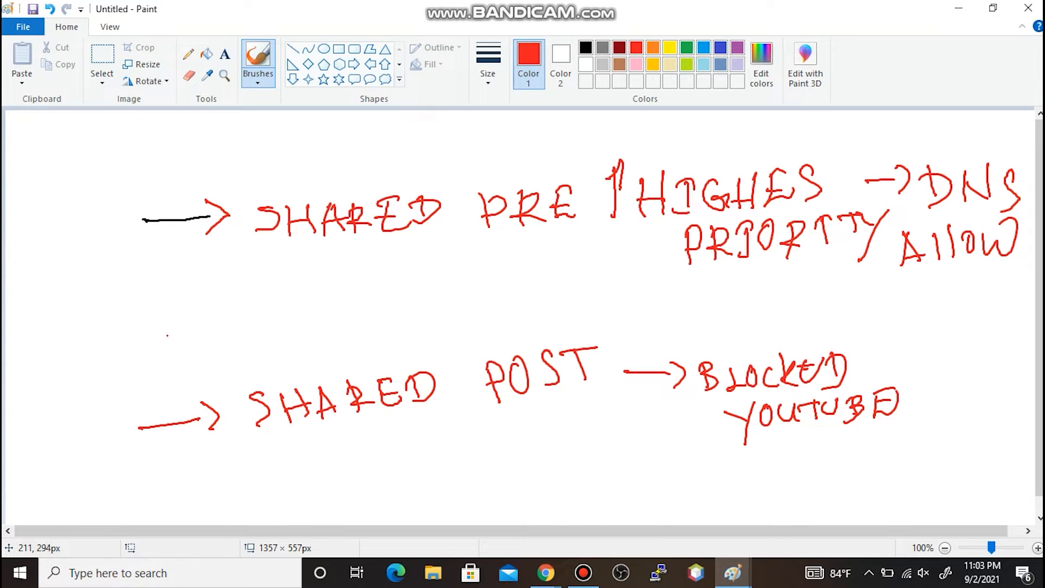
# - Draw a red arrow above SHARED POST and write DEVICE beside it
pyautogui.moveTo(140, 359); pyautogui.dragTo(191, 354)
pyautogui.moveTo(185, 337)
pyautogui.mouseDown()
pyautogui.moveTo(215, 354)
pyautogui.moveTo(204, 377)
pyautogui.mouseUp()
pyautogui.moveTo(241, 333); pyautogui.dragTo(245, 366)
pyautogui.moveTo(269, 331); pyautogui.dragTo(286, 350)
pyautogui.moveTo(268, 333); pyautogui.dragTo(281, 342)
pyautogui.moveTo(284, 336)
pyautogui.mouseDown()
pyautogui.moveTo(304, 348)
pyautogui.moveTo(301, 329)
pyautogui.mouseUp()
pyautogui.moveTo(313, 331)
pyautogui.mouseDown()
pyautogui.moveTo(320, 345)
pyautogui.moveTo(321, 330)
pyautogui.mouseUp()
pyautogui.moveTo(309, 348); pyautogui.dragTo(364, 335)
pyautogui.moveTo(344, 325)
pyautogui.mouseDown()
pyautogui.moveTo(357, 311)
pyautogui.moveTo(362, 325)
pyautogui.moveTo(393, 320)
pyautogui.moveTo(405, 334)
pyautogui.mouseUp()
# - Write GROUP POST after DEVICE to complete 'DEVICE GROUP POST'
pyautogui.moveTo(397, 325)
pyautogui.mouseDown()
pyautogui.moveTo(413, 324)
pyautogui.moveTo(414, 336)
pyautogui.mouseUp()
pyautogui.moveTo(409, 311); pyautogui.dragTo(429, 332)
pyautogui.moveTo(437, 308); pyautogui.dragTo(447, 330)
pyautogui.moveTo(453, 310); pyautogui.dragTo(457, 326)
pyautogui.moveTo(461, 315)
pyautogui.mouseDown()
pyautogui.moveTo(469, 324)
pyautogui.moveTo(477, 303)
pyautogui.mouseUp()
pyautogui.moveTo(476, 303)
pyautogui.mouseDown()
pyautogui.moveTo(483, 316)
pyautogui.moveTo(508, 310)
pyautogui.moveTo(510, 330)
pyautogui.mouseUp()
pyautogui.moveTo(506, 294)
pyautogui.mouseDown()
pyautogui.moveTo(510, 312)
pyautogui.moveTo(528, 299)
pyautogui.moveTo(540, 321)
pyautogui.mouseUp()
pyautogui.moveTo(557, 282); pyautogui.dragTo(560, 315)
pyautogui.moveTo(545, 289); pyautogui.dragTo(566, 281)
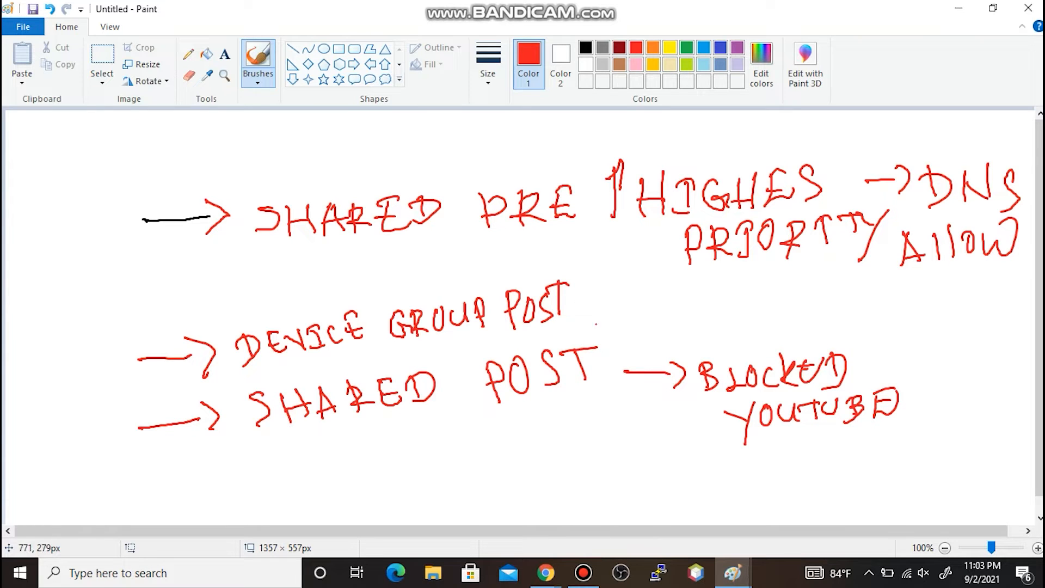
# - Add an arrow after DEVICE GROUP POST pointing to YOUTUBE
pyautogui.moveTo(595, 313)
pyautogui.mouseDown()
pyautogui.moveTo(622, 315)
pyautogui.moveTo(613, 332)
pyautogui.mouseUp()
pyautogui.moveTo(670, 308)
pyautogui.mouseDown()
pyautogui.moveTo(686, 321)
pyautogui.moveTo(679, 341)
pyautogui.mouseUp()
pyautogui.moveTo(705, 305)
pyautogui.mouseDown()
pyautogui.moveTo(738, 301)
pyautogui.moveTo(762, 325)
pyautogui.moveTo(758, 300)
pyautogui.moveTo(771, 299)
pyautogui.mouseUp()
pyautogui.moveTo(773, 302)
pyautogui.mouseDown()
pyautogui.moveTo(779, 321)
pyautogui.moveTo(789, 301)
pyautogui.mouseUp()
pyautogui.moveTo(798, 302)
pyautogui.mouseDown()
pyautogui.moveTo(798, 327)
pyautogui.moveTo(843, 325)
pyautogui.moveTo(837, 284)
pyautogui.mouseUp()
pyautogui.moveTo(819, 308); pyautogui.dragTo(831, 301)
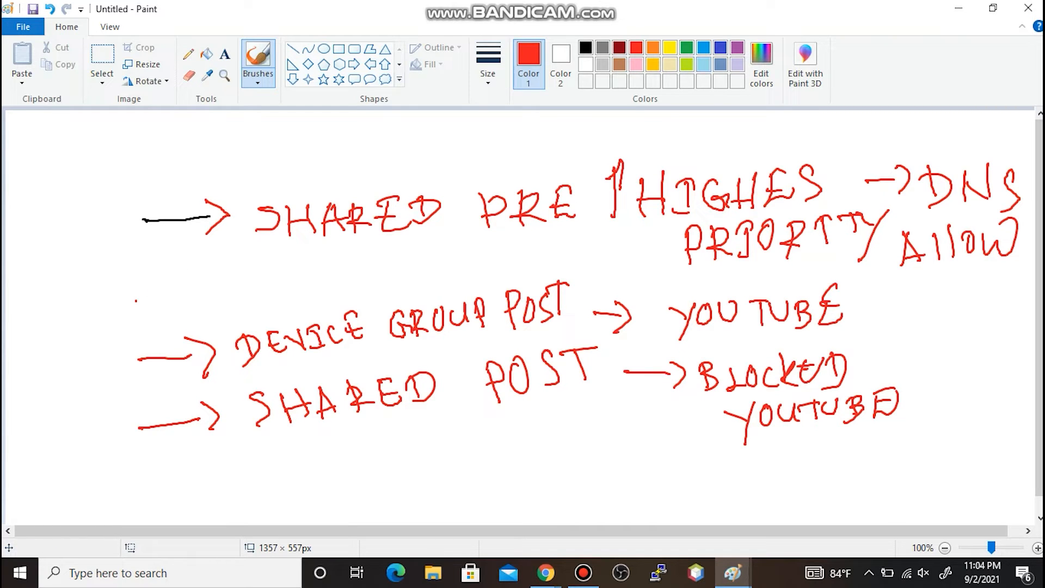
# - Switch to blue and draw five lines between the SHARED PRE and DEVICE GROUP POST rows
pyautogui.click(704, 47)
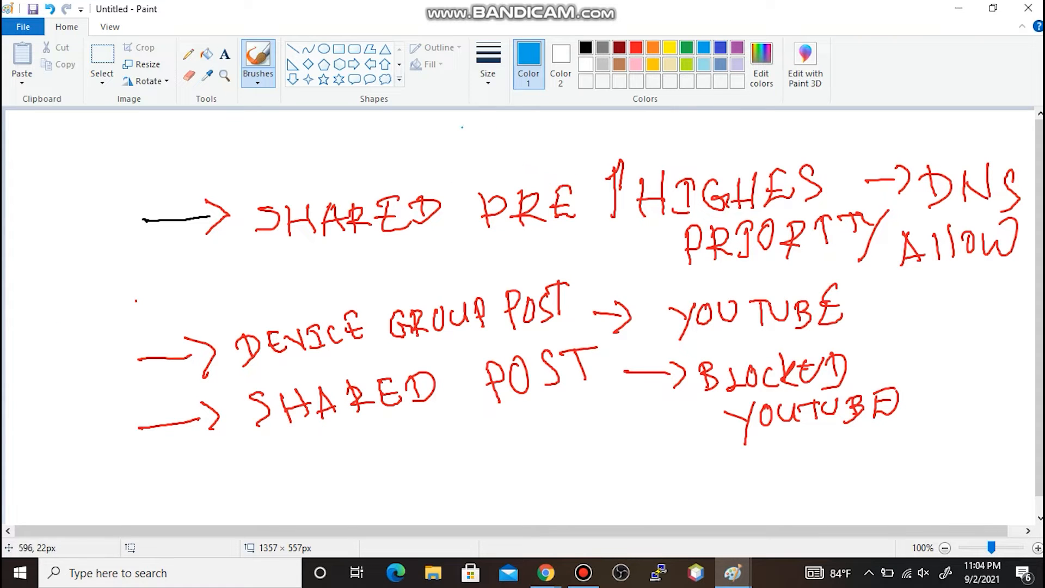
pyautogui.moveTo(100, 311)
pyautogui.mouseDown()
pyautogui.moveTo(211, 282)
pyautogui.moveTo(492, 257)
pyautogui.mouseUp()
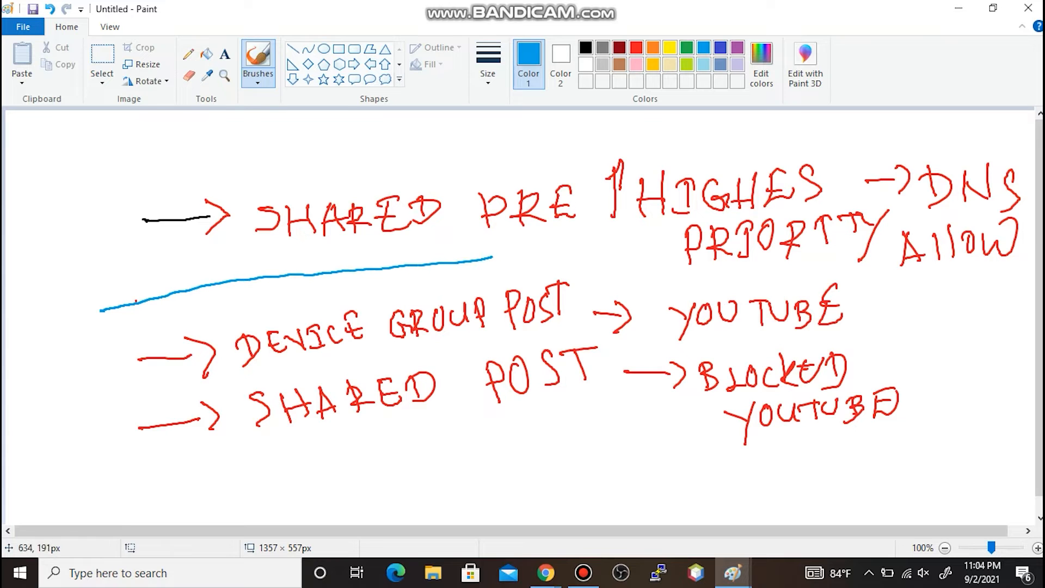
pyautogui.moveTo(191, 313); pyautogui.dragTo(414, 276)
pyautogui.moveTo(223, 291); pyautogui.dragTo(425, 268)
pyautogui.moveTo(252, 309); pyautogui.dragTo(412, 278)
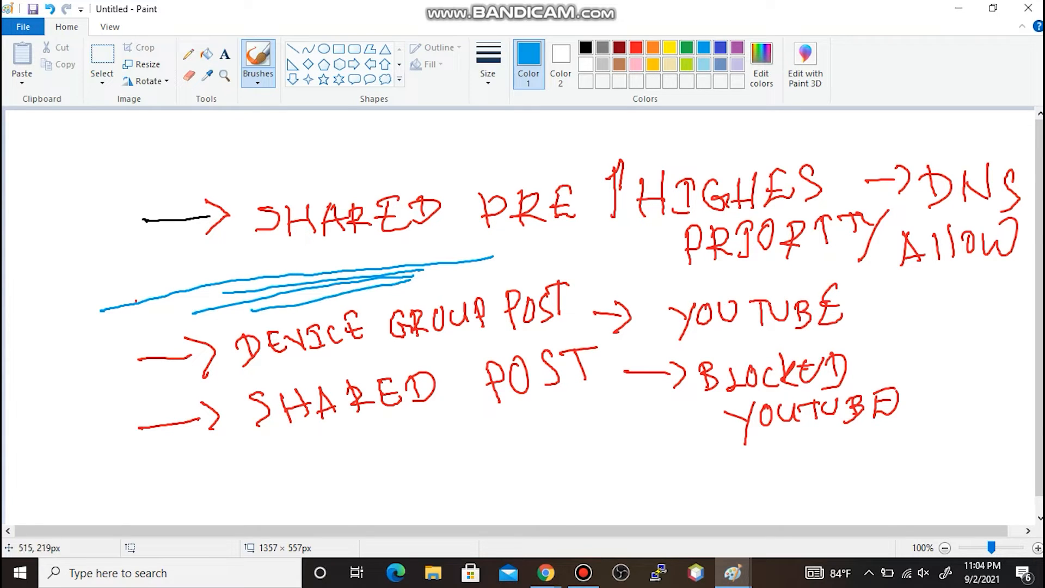
pyautogui.moveTo(246, 274); pyautogui.dragTo(400, 260)
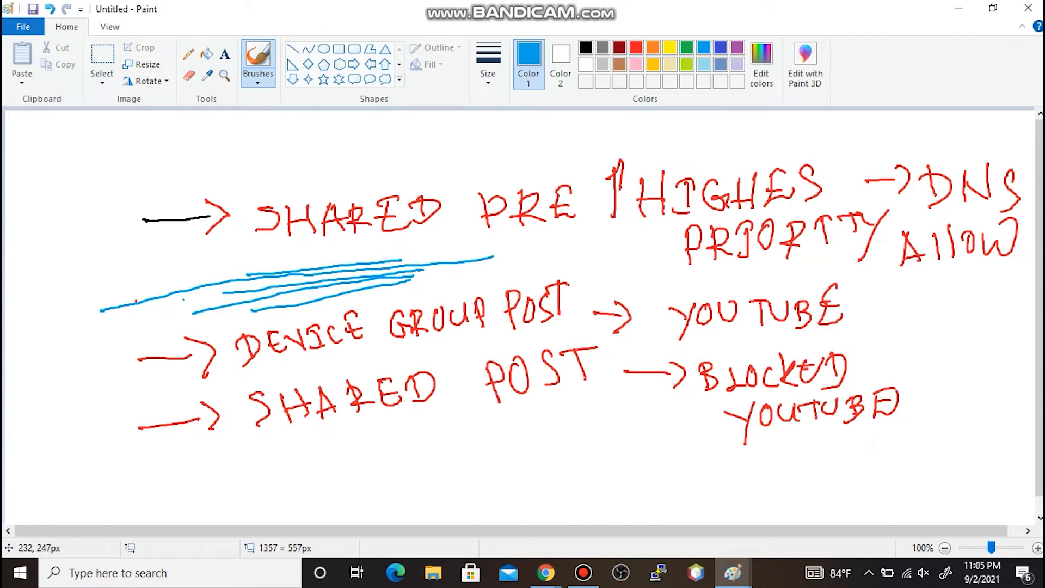
# - Handwrite the label 'Local SW RULE' in blue to the left of the lines
pyautogui.moveTo(21, 315)
pyautogui.mouseDown()
pyautogui.moveTo(24, 341)
pyautogui.moveTo(44, 321)
pyautogui.moveTo(102, 308)
pyautogui.mouseUp()
pyautogui.moveTo(132, 266)
pyautogui.mouseDown()
pyautogui.moveTo(137, 290)
pyautogui.moveTo(154, 259)
pyautogui.moveTo(208, 243)
pyautogui.mouseUp()
pyautogui.moveTo(77, 327); pyautogui.dragTo(91, 359)
pyautogui.moveTo(73, 327); pyautogui.dragTo(102, 348)
pyautogui.moveTo(115, 324)
pyautogui.mouseDown()
pyautogui.moveTo(108, 329)
pyautogui.moveTo(117, 322)
pyautogui.mouseUp()
pyautogui.moveTo(140, 340)
pyautogui.mouseDown()
pyautogui.moveTo(129, 315)
pyautogui.moveTo(157, 332)
pyautogui.mouseUp()
pyautogui.moveTo(177, 308)
pyautogui.mouseDown()
pyautogui.moveTo(153, 327)
pyautogui.moveTo(163, 298)
pyautogui.mouseUp()
pyautogui.moveTo(154, 319); pyautogui.dragTo(173, 308)
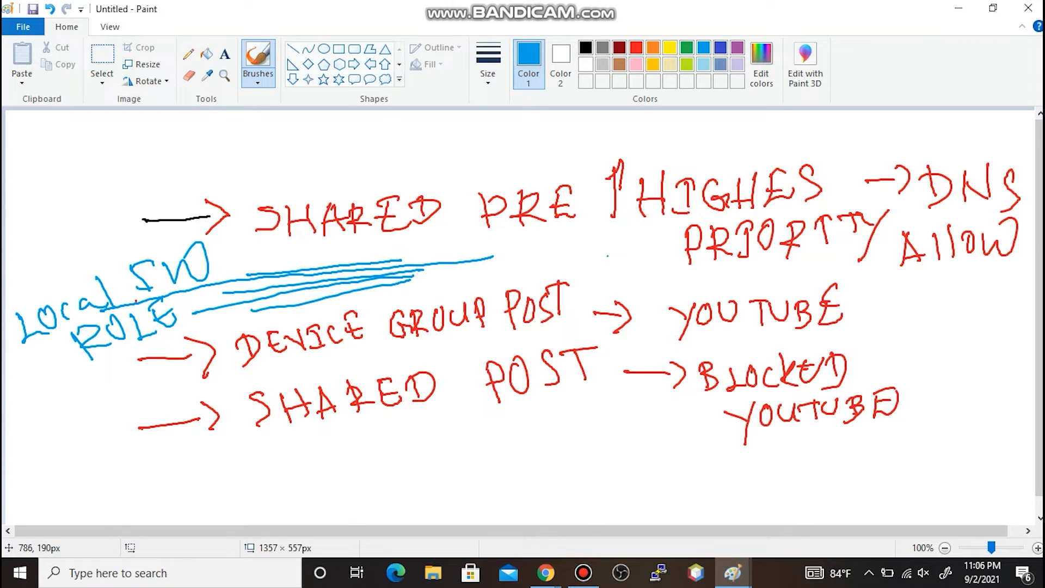
# - Draw a blue curved arrow from under HIGHEST PRIORITY toward the blue local-rule lines
pyautogui.moveTo(633, 260)
pyautogui.mouseDown()
pyautogui.moveTo(554, 242)
pyautogui.moveTo(481, 262)
pyautogui.moveTo(484, 285)
pyautogui.moveTo(488, 250)
pyautogui.mouseUp()
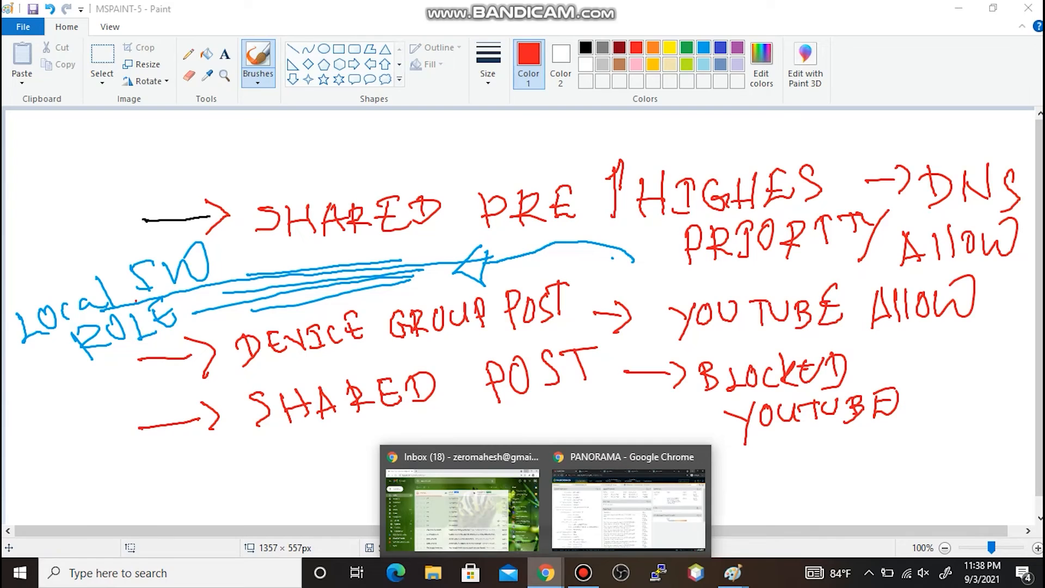
# - Bring the Panorama browser window back to the front
pyautogui.click(629, 509)
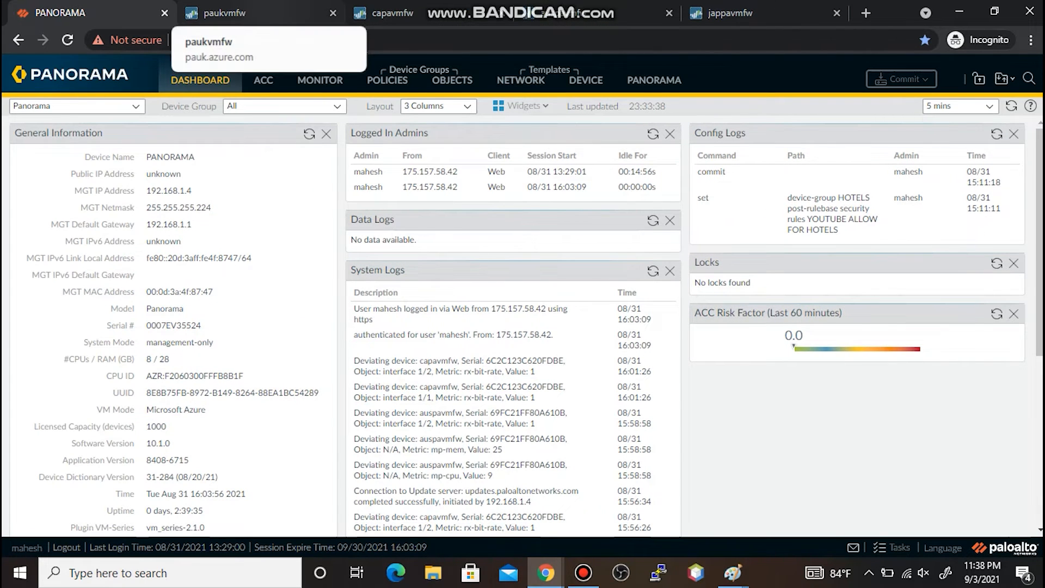
# - Go to the paukvmfw firewall's Security policies and begin a new rule
pyautogui.click(223, 13)
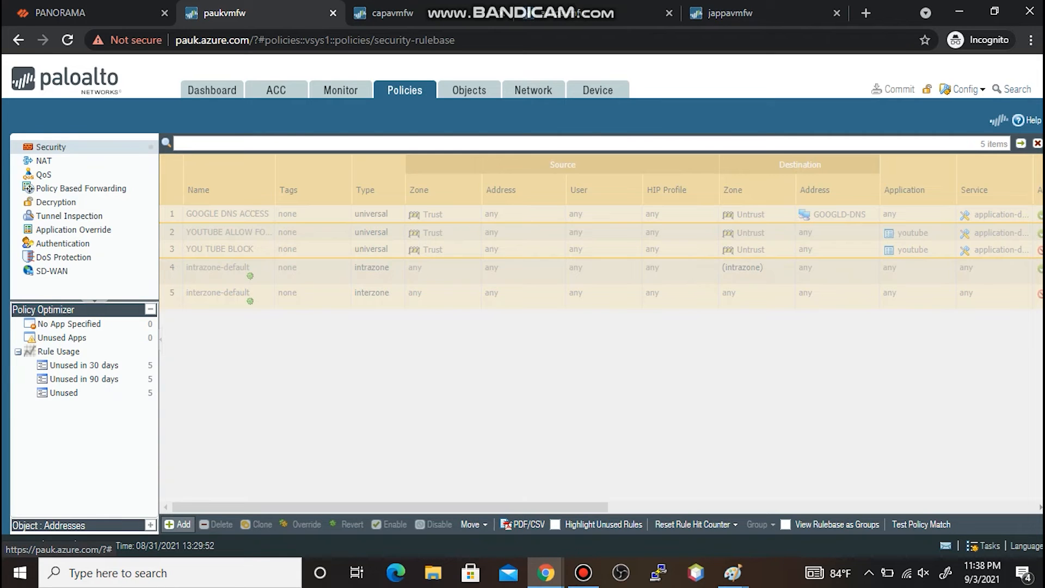
pyautogui.click(178, 524)
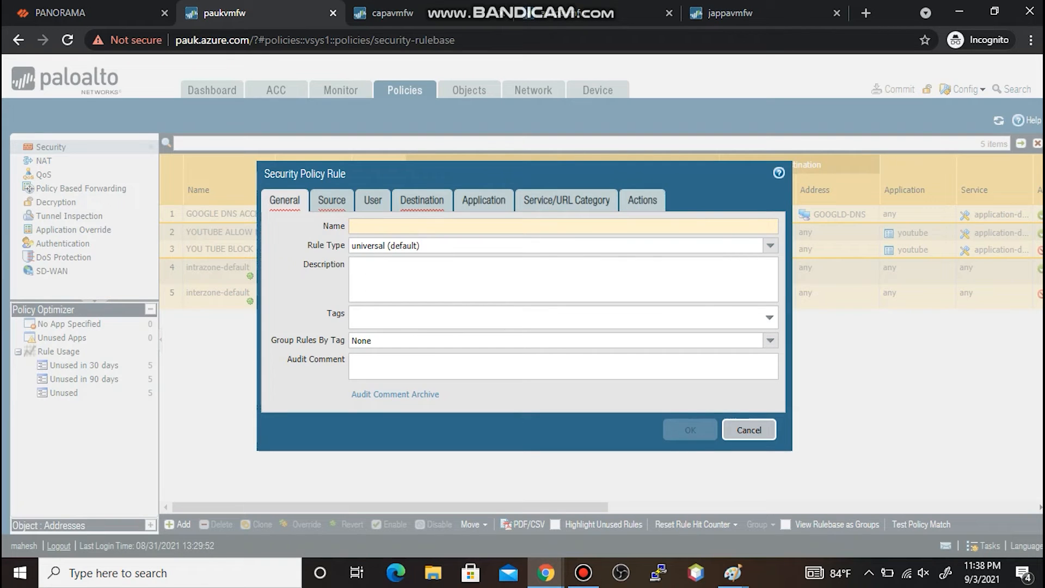
# - Name the rule BLOCK YOUTUBE TEMP with source zone Trust and destination zone Untrust
pyautogui.write('BLOCK YOUTUBE TEMP')
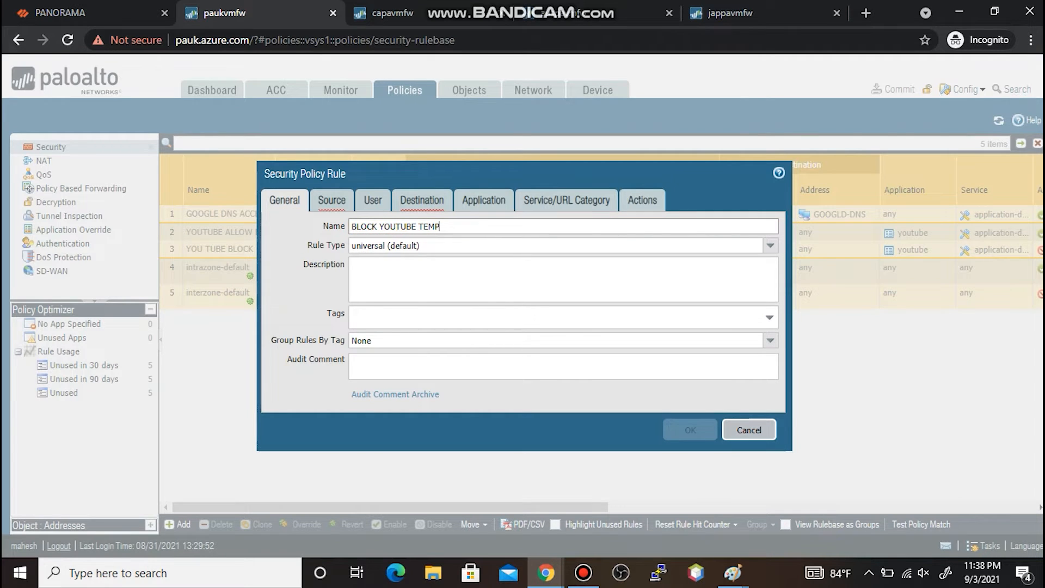
pyautogui.click(331, 200)
pyautogui.click(287, 391)
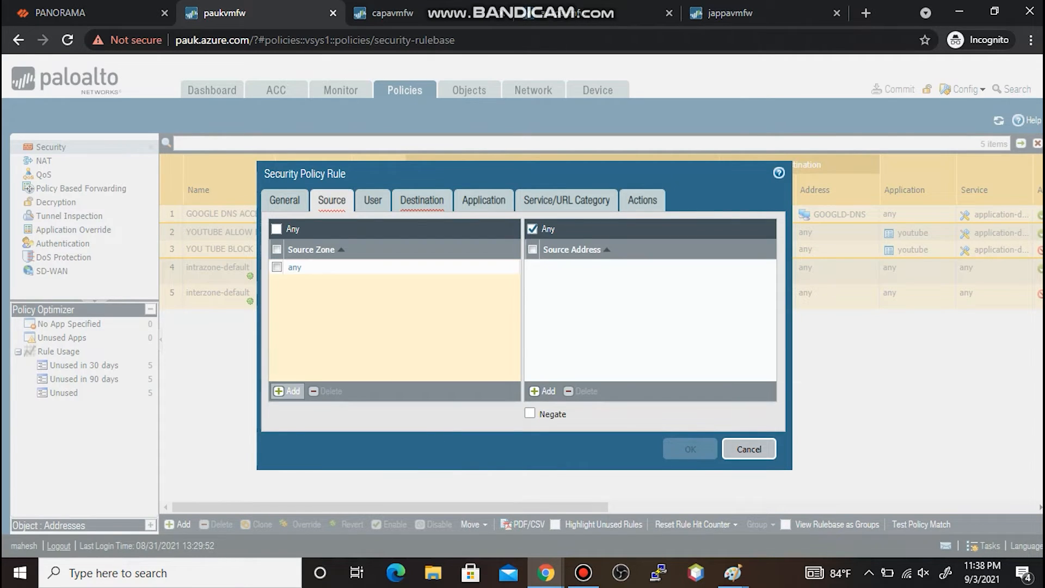
pyautogui.click(297, 283)
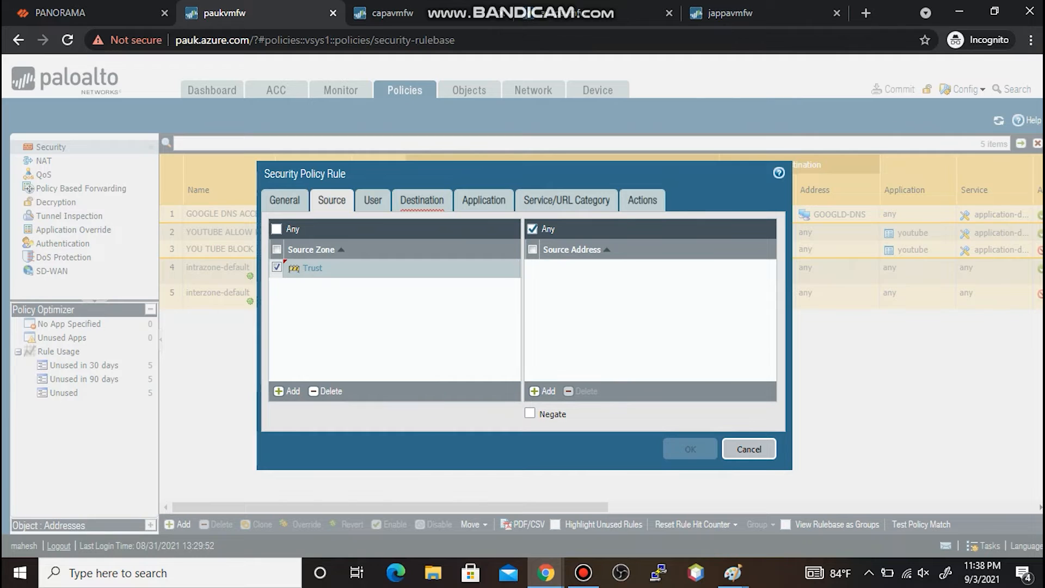
pyautogui.click(422, 200)
pyautogui.click(286, 390)
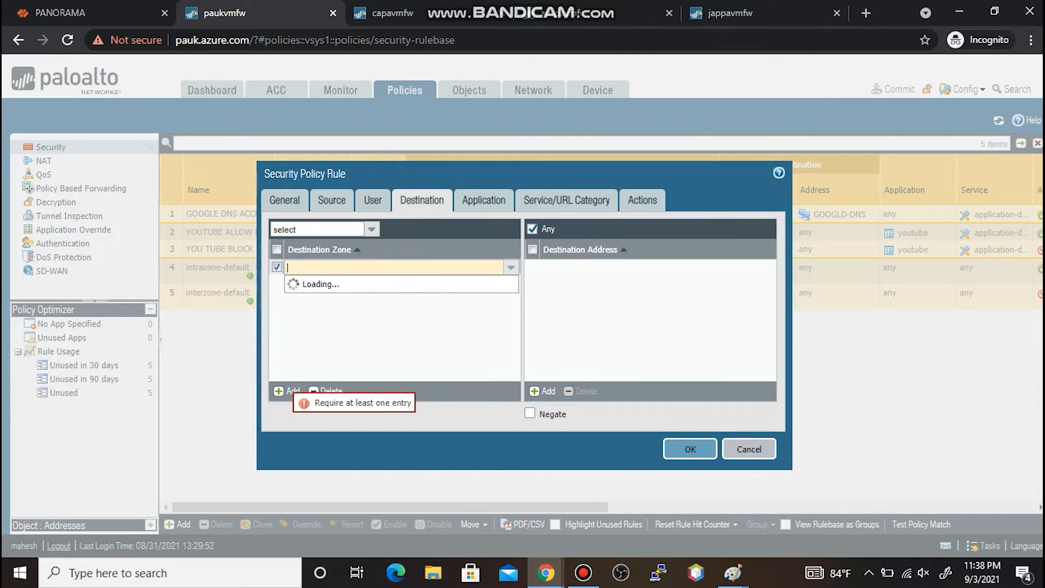
pyautogui.click(299, 295)
# - Add youtube as the rule's application
pyautogui.click(484, 200)
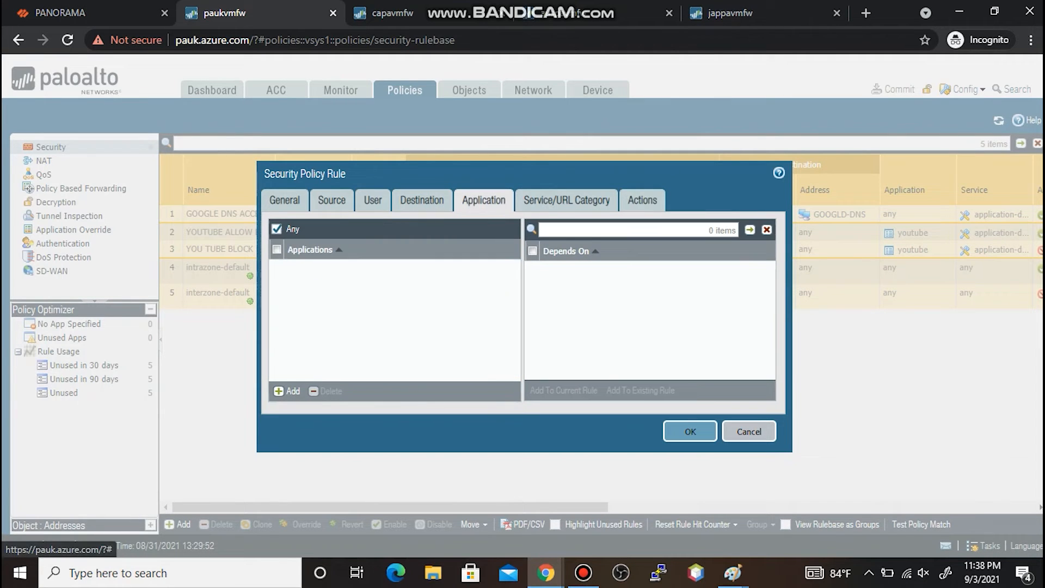
pyautogui.click(287, 390)
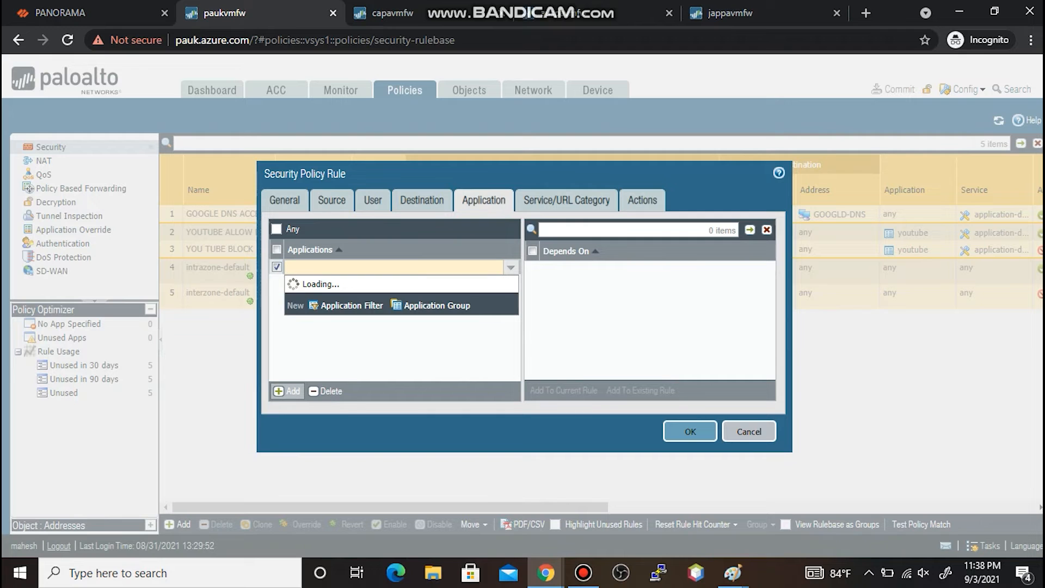
pyautogui.write('YOUTU')
pyautogui.write('BE')
pyautogui.press('BackSpace')
pyautogui.press('BackSpace')
pyautogui.write('YOUTUBE')
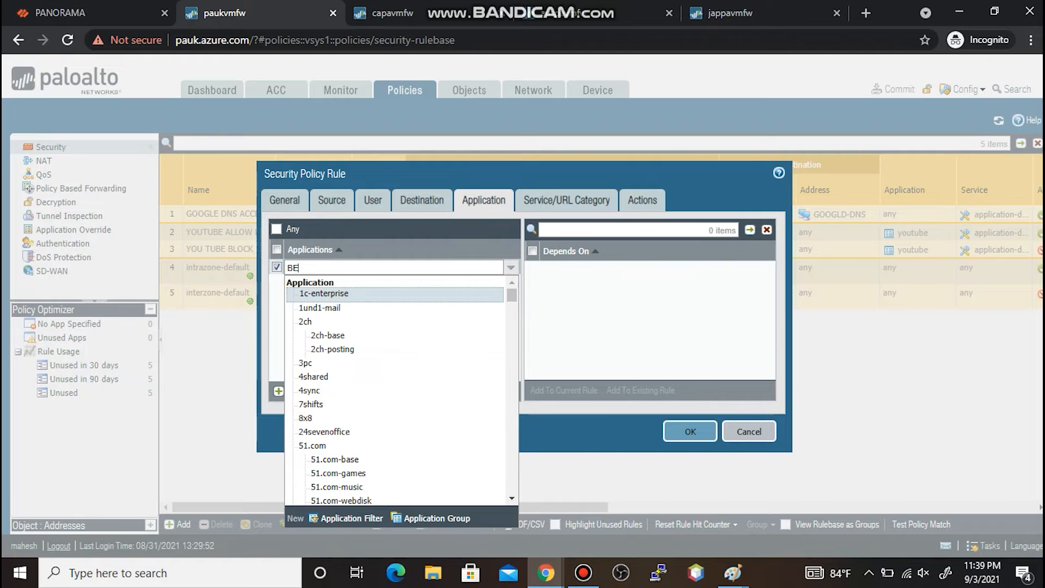
pyautogui.write('YOU')
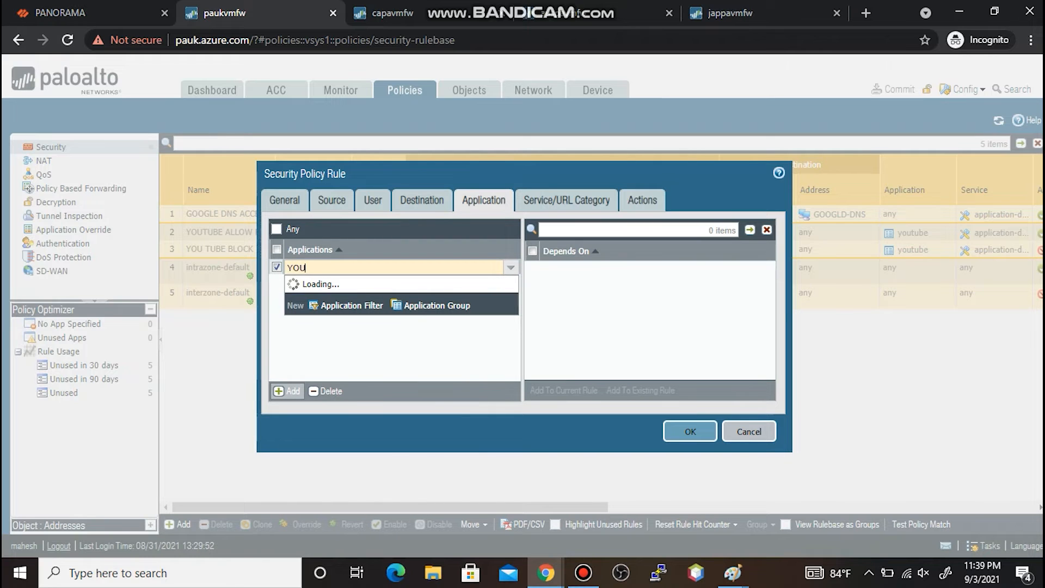
pyautogui.write('TUB')
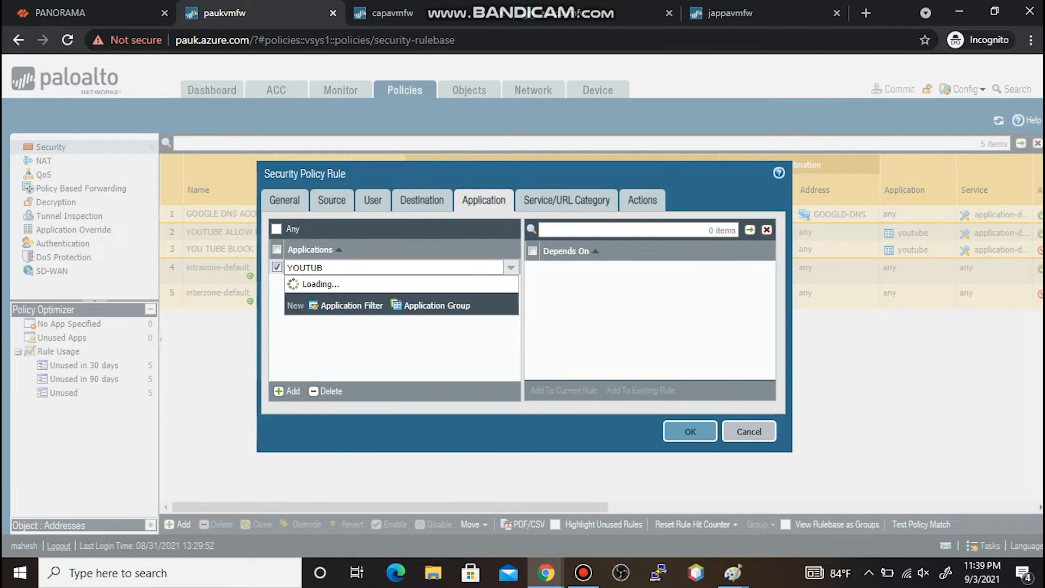
pyautogui.click(315, 294)
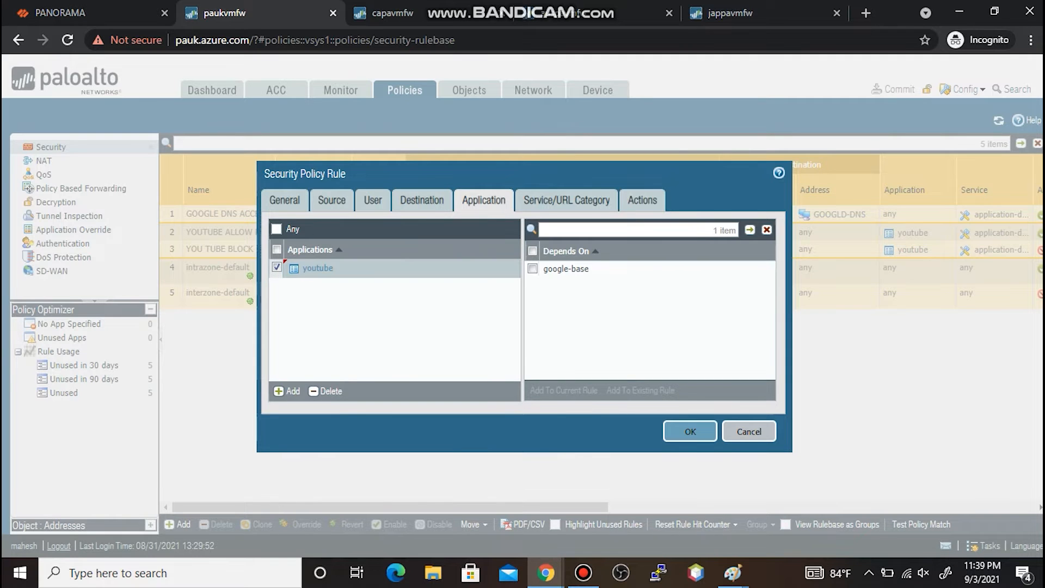
# - Set the rule's action to Deny and bring the Paint rule-order diagram back up
pyautogui.click(642, 201)
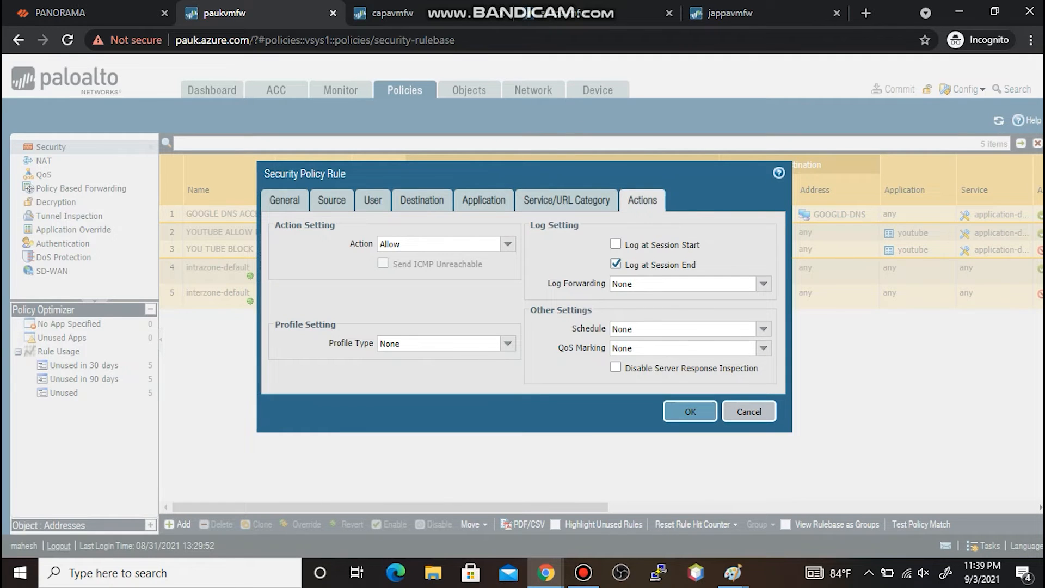
pyautogui.click(507, 244)
pyautogui.click(397, 273)
pyautogui.moveTo(733, 572)
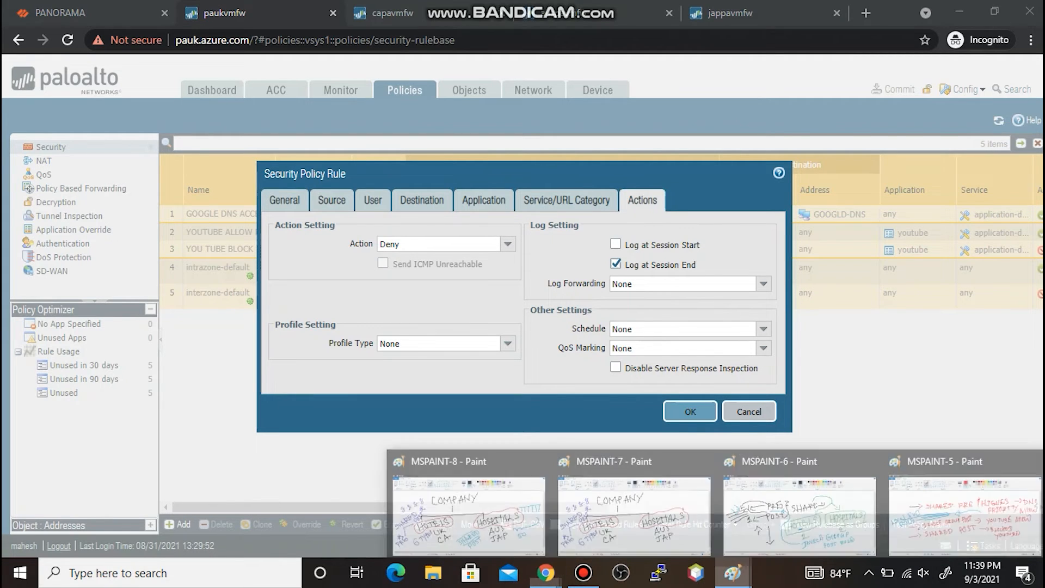
pyautogui.click(960, 506)
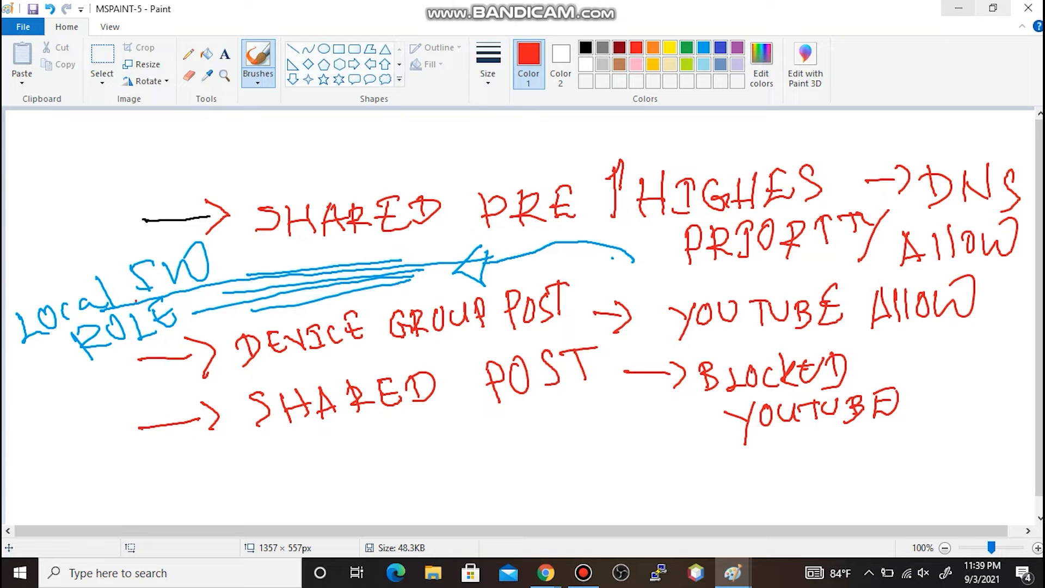
# - Minimize Paint to reveal paukvmfw's Security policy list
pyautogui.click(959, 7)
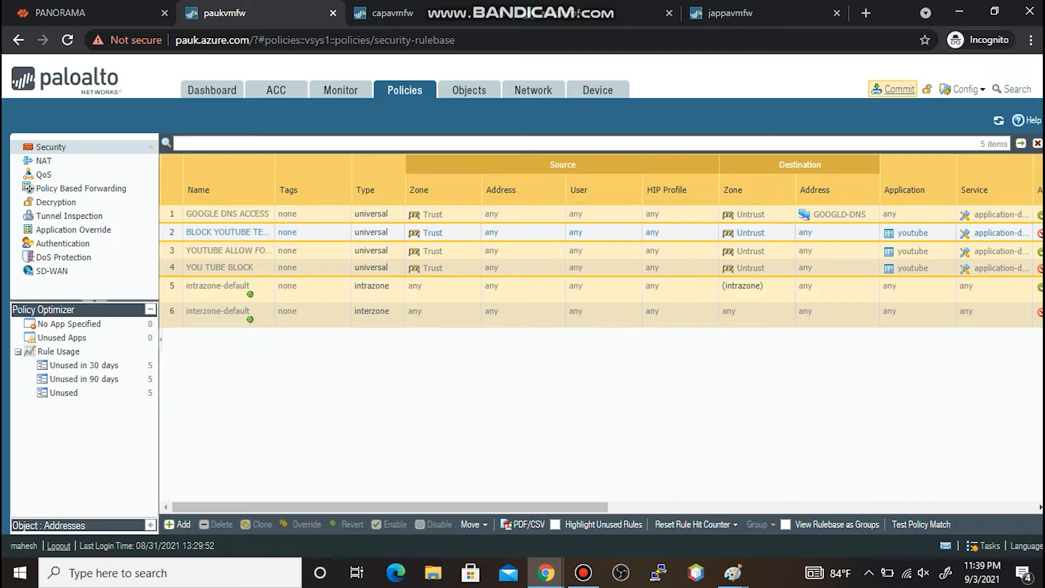
# - Commit all changes on paukvmfw, including the local BLOCK YOUTUBE TEMP rule
pyautogui.click(897, 88)
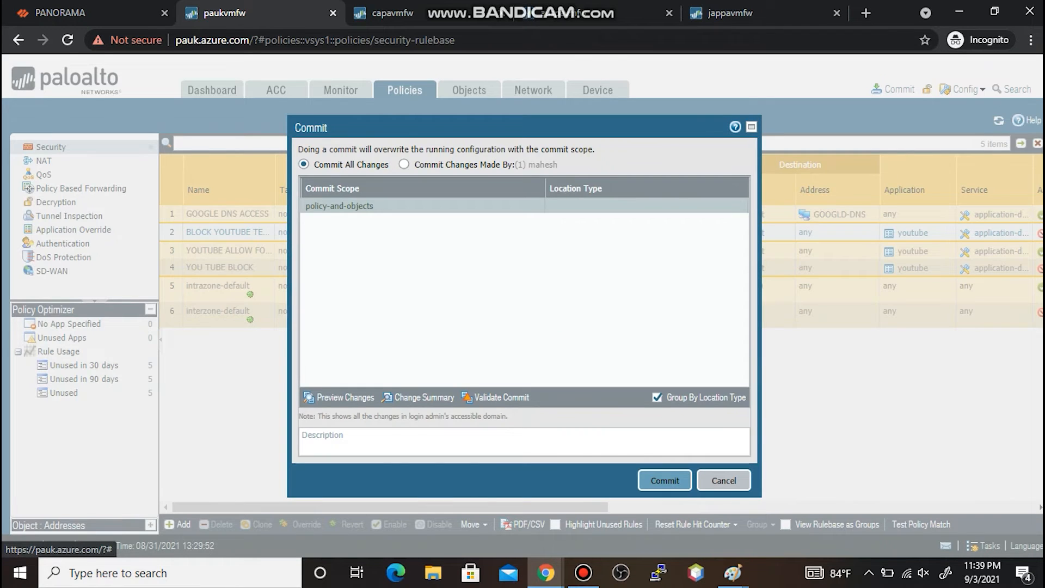
pyautogui.click(664, 480)
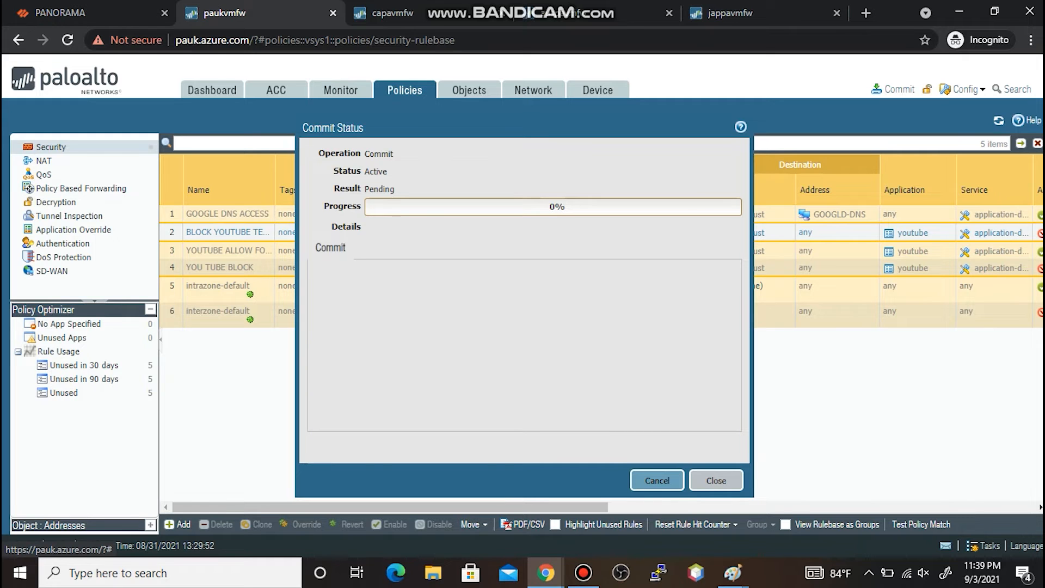
pyautogui.moveTo(733, 572)
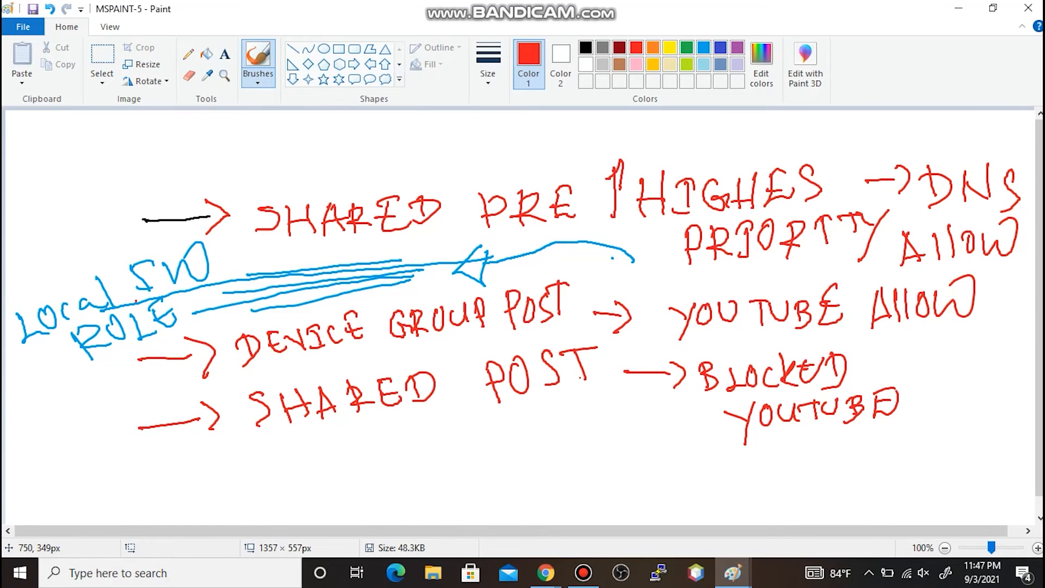
pyautogui.click(546, 573)
# - Close the successful paukvmfw commit status and return to the MSPAINT-5 diagram
pyautogui.click(628, 506)
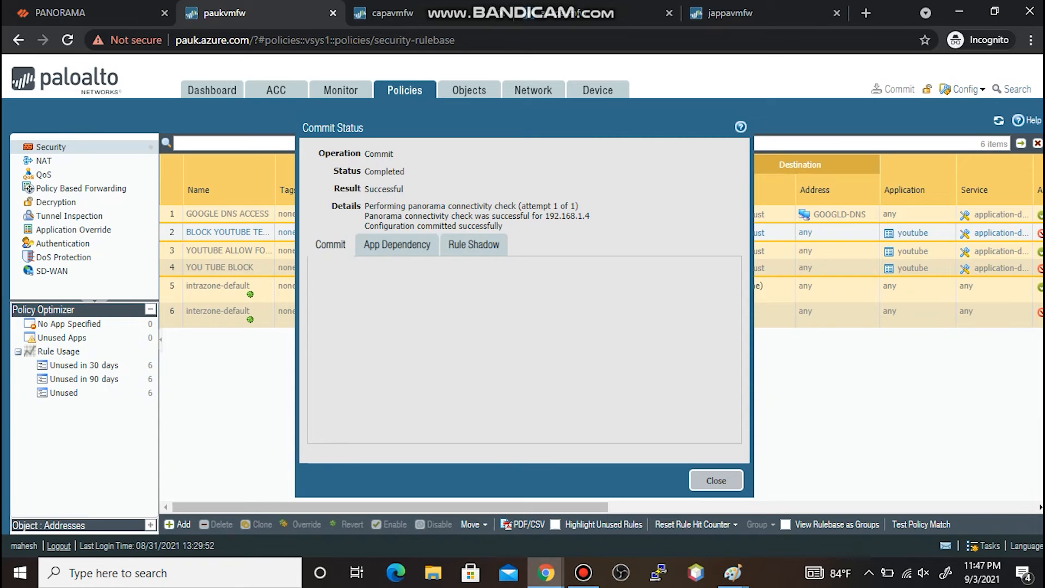
pyautogui.click(715, 480)
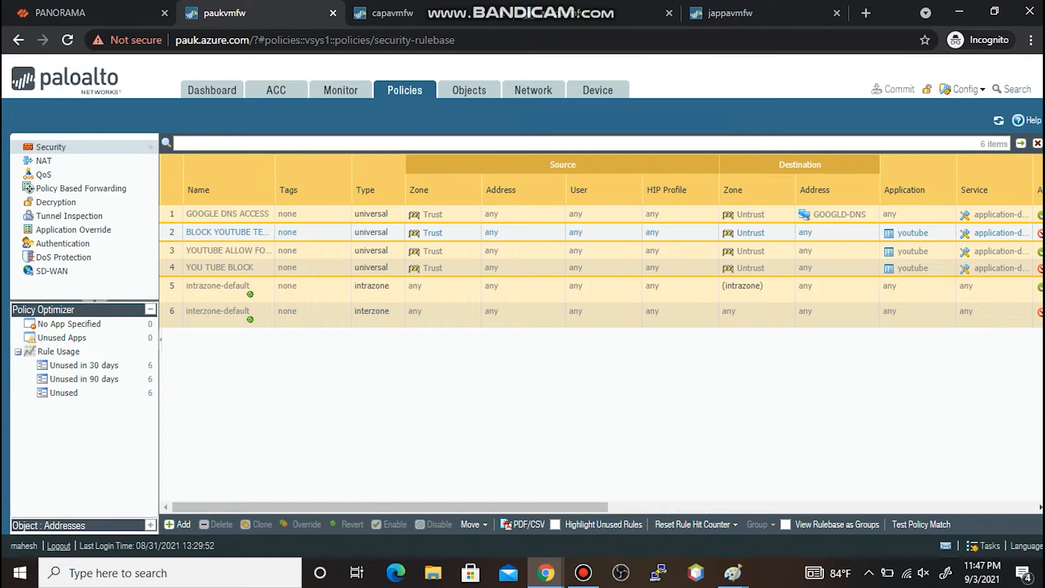
pyautogui.click(732, 572)
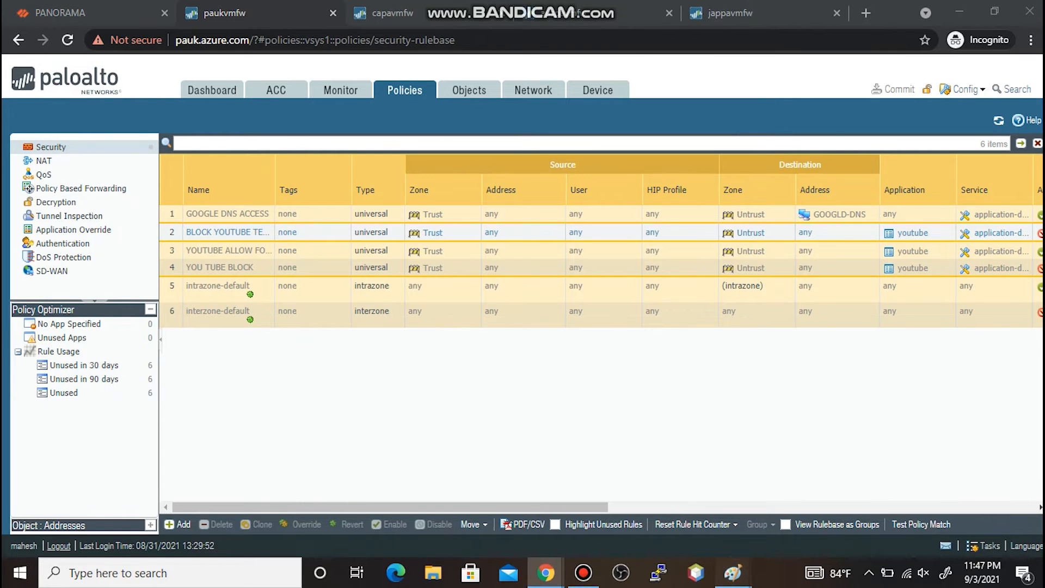
pyautogui.click(965, 512)
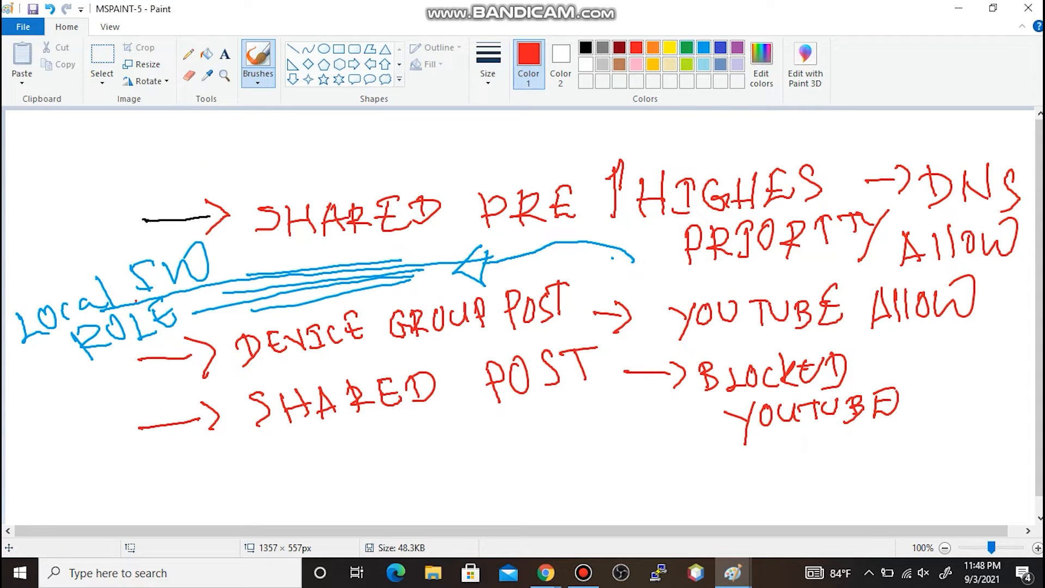
# - Switch to green and write DEVICE GROUP above the SHARED PRE row
pyautogui.click(687, 47)
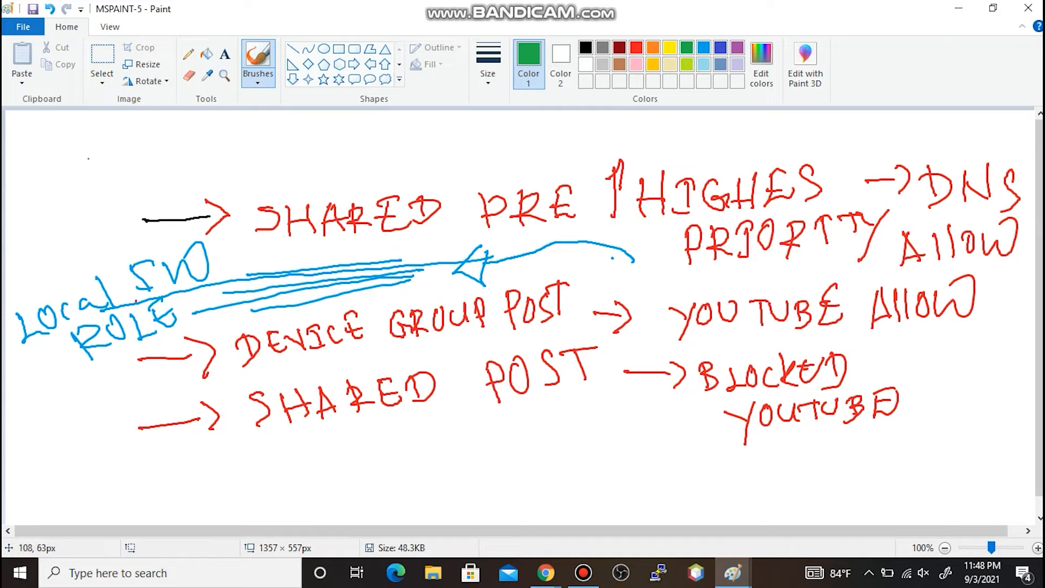
pyautogui.moveTo(64, 143)
pyautogui.mouseDown()
pyautogui.moveTo(62, 166)
pyautogui.moveTo(78, 154)
pyautogui.moveTo(51, 192)
pyautogui.moveTo(113, 164)
pyautogui.moveTo(103, 148)
pyautogui.moveTo(100, 161)
pyautogui.moveTo(126, 147)
pyautogui.moveTo(143, 163)
pyautogui.mouseUp()
pyautogui.moveTo(135, 146)
pyautogui.mouseDown()
pyautogui.moveTo(147, 142)
pyautogui.moveTo(154, 168)
pyautogui.mouseUp()
pyautogui.moveTo(172, 143)
pyautogui.mouseDown()
pyautogui.moveTo(159, 157)
pyautogui.moveTo(174, 163)
pyautogui.mouseUp()
pyautogui.moveTo(185, 139); pyautogui.dragTo(206, 159)
pyautogui.moveTo(181, 143); pyautogui.dragTo(264, 159)
pyautogui.moveTo(269, 137)
pyautogui.mouseDown()
pyautogui.moveTo(271, 163)
pyautogui.moveTo(279, 146)
pyautogui.mouseUp()
pyautogui.moveTo(275, 148)
pyautogui.mouseDown()
pyautogui.moveTo(289, 158)
pyautogui.moveTo(296, 137)
pyautogui.moveTo(342, 133)
pyautogui.mouseUp()
pyautogui.moveTo(342, 134)
pyautogui.mouseDown()
pyautogui.moveTo(391, 137)
pyautogui.moveTo(400, 163)
pyautogui.mouseUp()
# - Finish the heading with PRE and draw a green curved arrow down into SHARED PRE
pyautogui.moveTo(389, 131)
pyautogui.mouseDown()
pyautogui.moveTo(384, 154)
pyautogui.moveTo(407, 153)
pyautogui.mouseUp()
pyautogui.moveTo(413, 127)
pyautogui.mouseDown()
pyautogui.moveTo(416, 157)
pyautogui.moveTo(414, 145)
pyautogui.mouseUp()
pyautogui.moveTo(419, 150)
pyautogui.mouseDown()
pyautogui.moveTo(469, 146)
pyautogui.moveTo(459, 123)
pyautogui.moveTo(461, 139)
pyautogui.mouseUp()
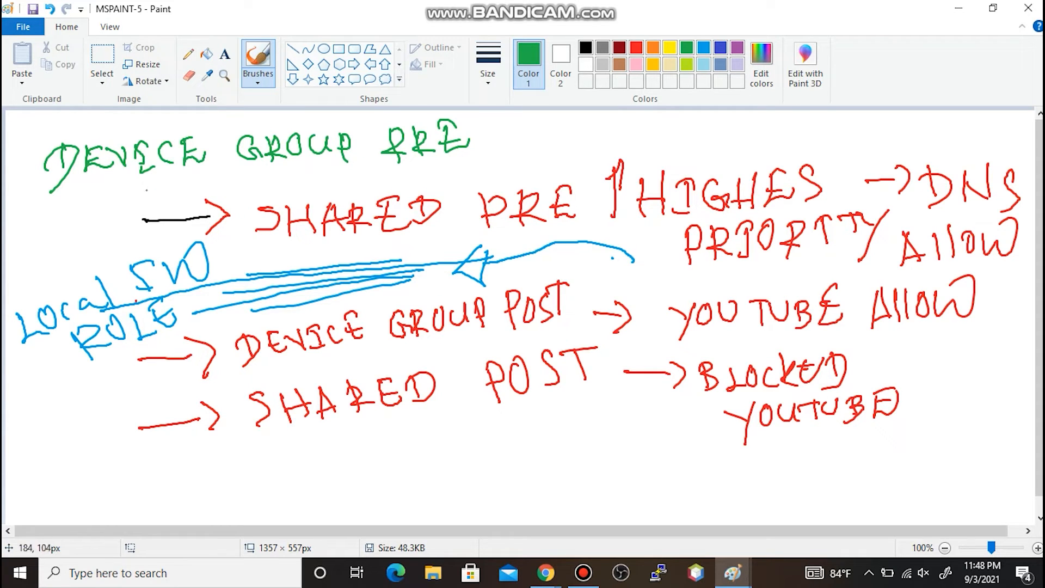
pyautogui.moveTo(123, 171)
pyautogui.mouseDown()
pyautogui.moveTo(69, 187)
pyautogui.moveTo(47, 235)
pyautogui.moveTo(80, 252)
pyautogui.moveTo(160, 241)
pyautogui.moveTo(162, 258)
pyautogui.mouseUp()
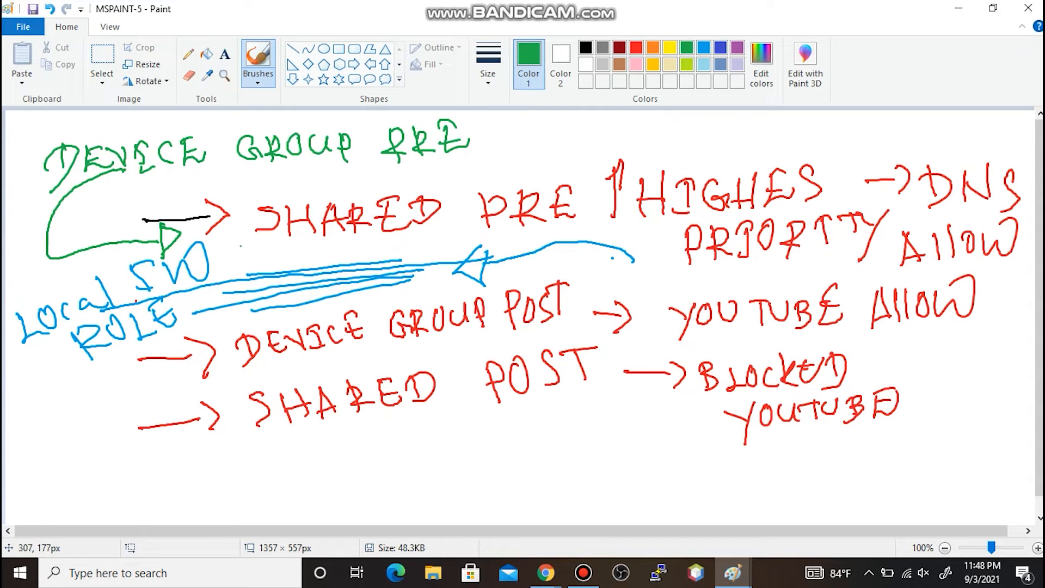
pyautogui.moveTo(224, 251); pyautogui.dragTo(265, 243)
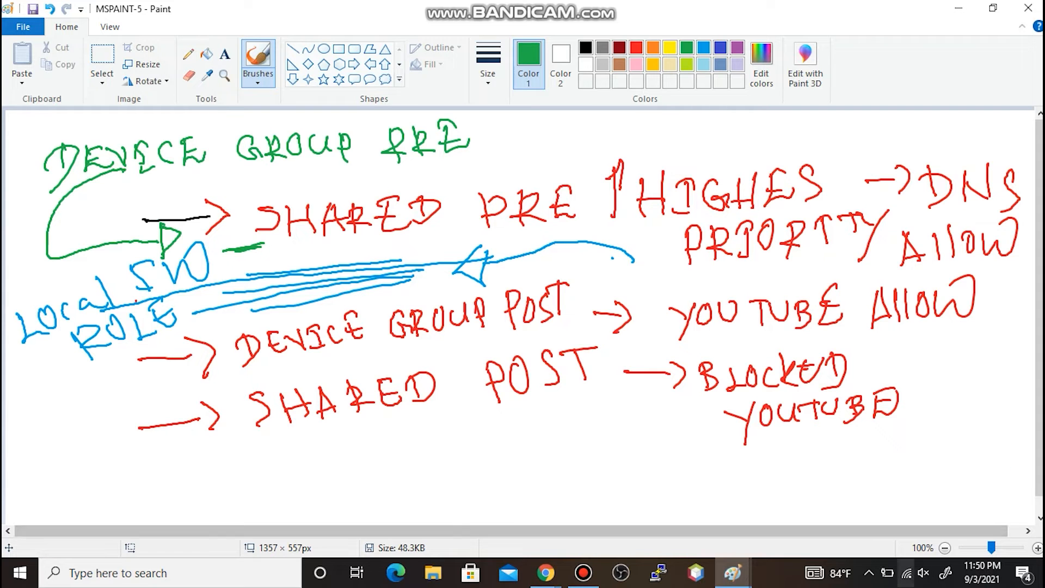
# - In Panorama Policies, select the HOSPITALS device group and add a new security pre-rule
pyautogui.click(546, 572)
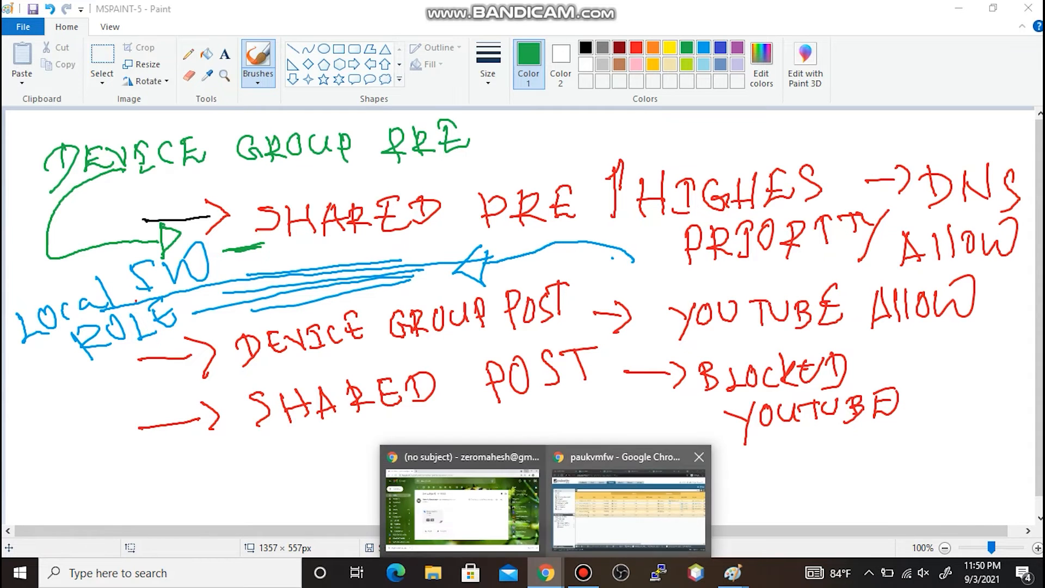
pyautogui.click(629, 509)
pyautogui.click(60, 13)
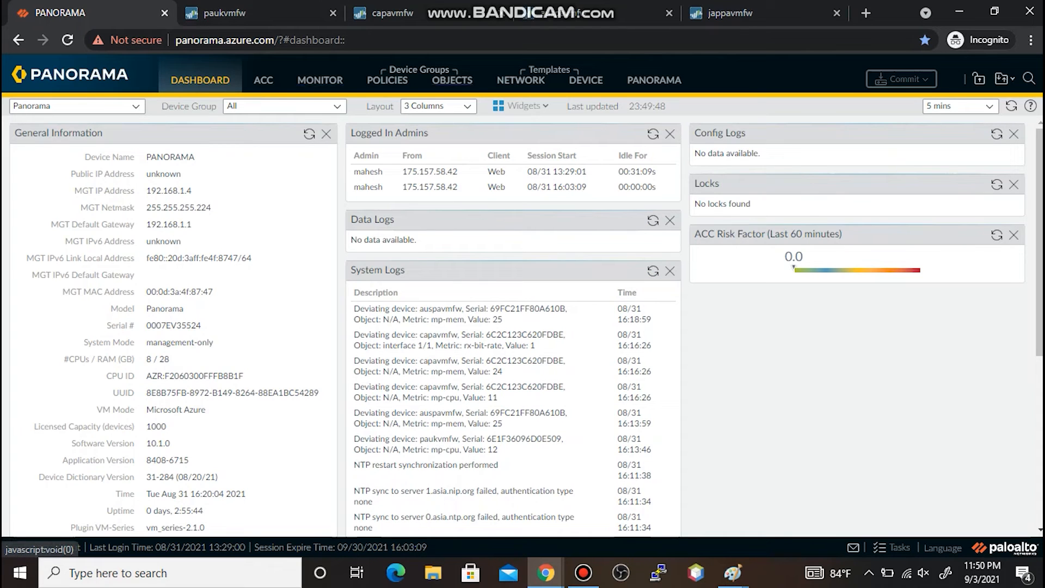
pyautogui.click(387, 80)
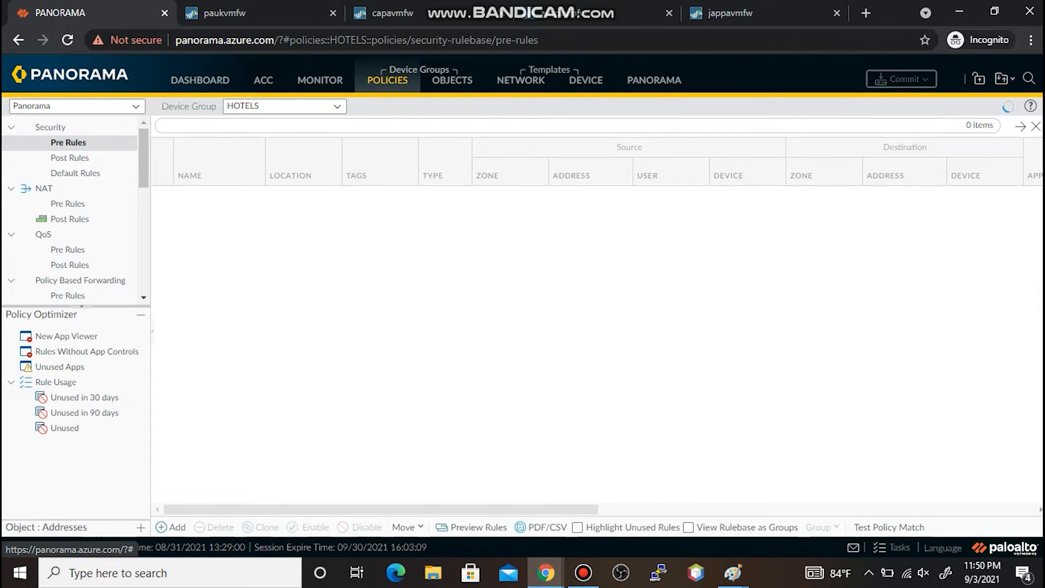
pyautogui.click(337, 107)
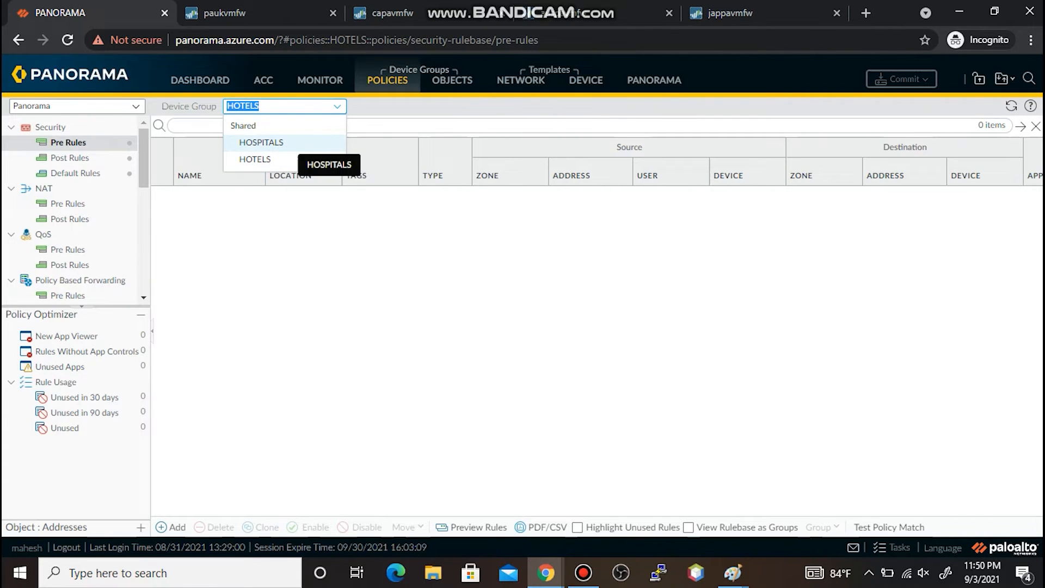
pyautogui.click(294, 143)
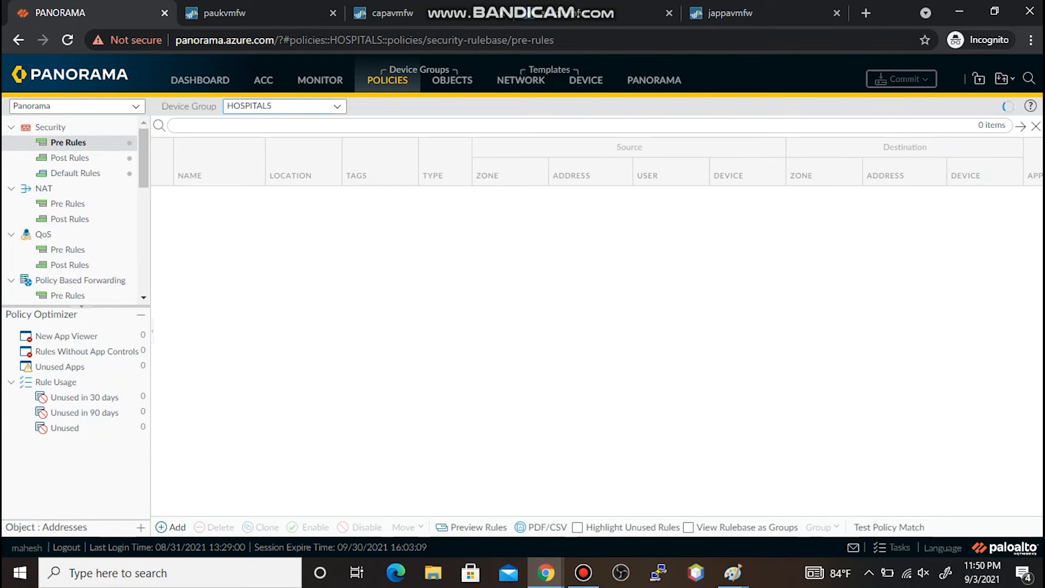
pyautogui.click(171, 527)
# - Name the new HOSPITALS pre-rule BLOCK GMAIL, with source zone Trust and destination zone Untrust
pyautogui.write('BLOCK GMAIL')
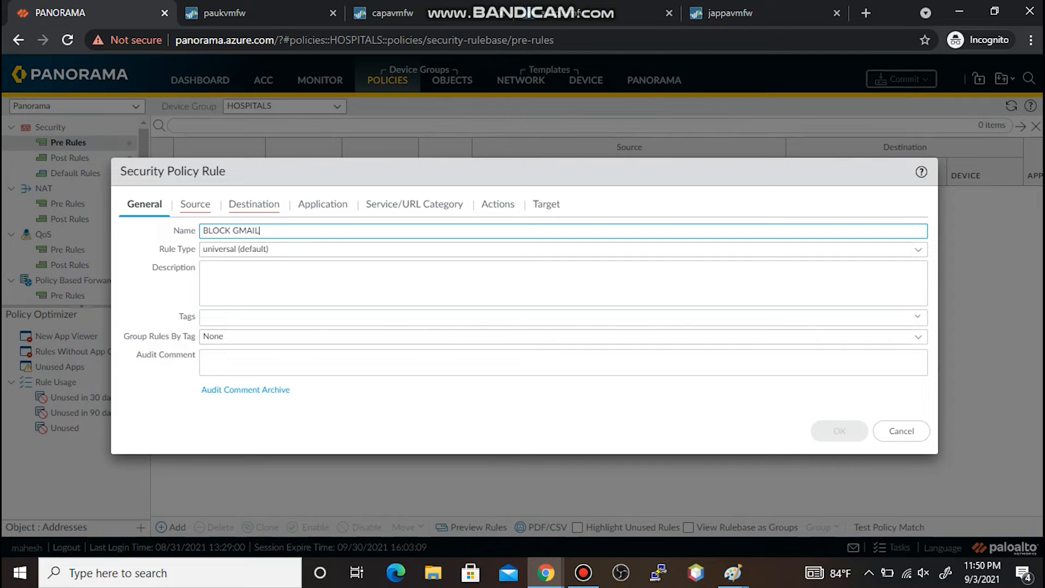
pyautogui.click(195, 203)
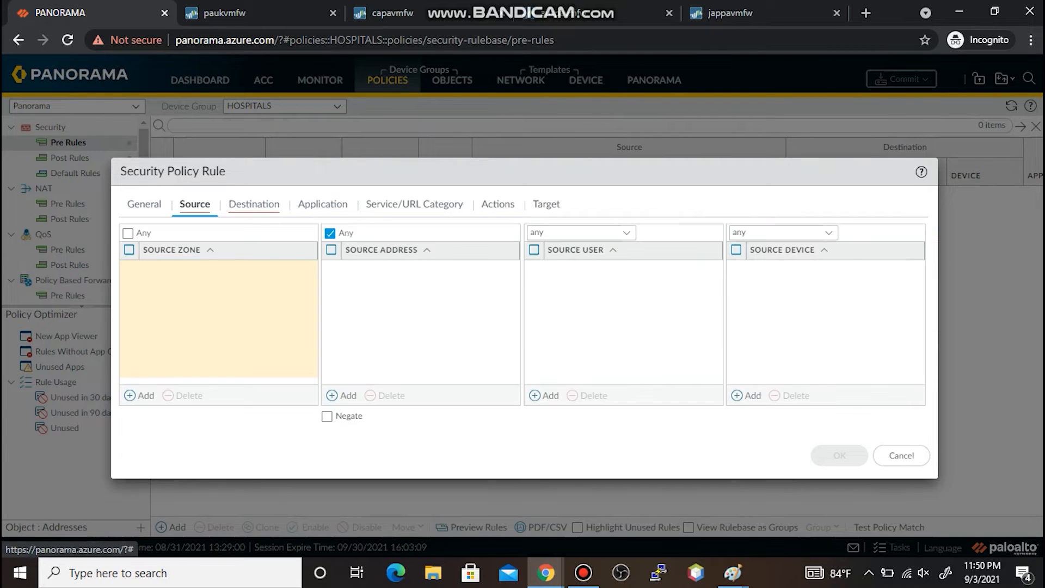
pyautogui.click(141, 395)
pyautogui.click(159, 288)
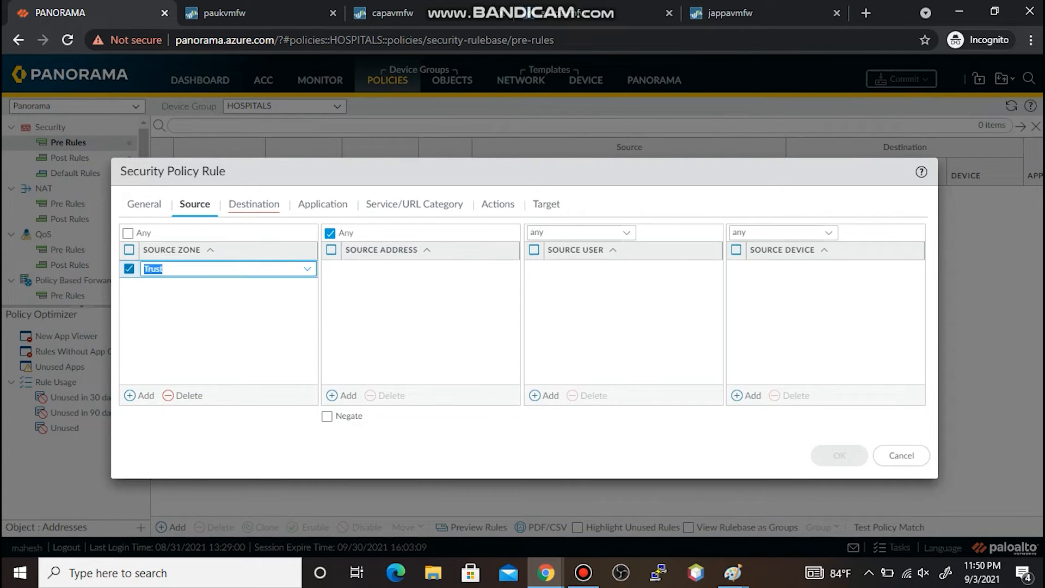
pyautogui.click(254, 204)
pyautogui.click(140, 395)
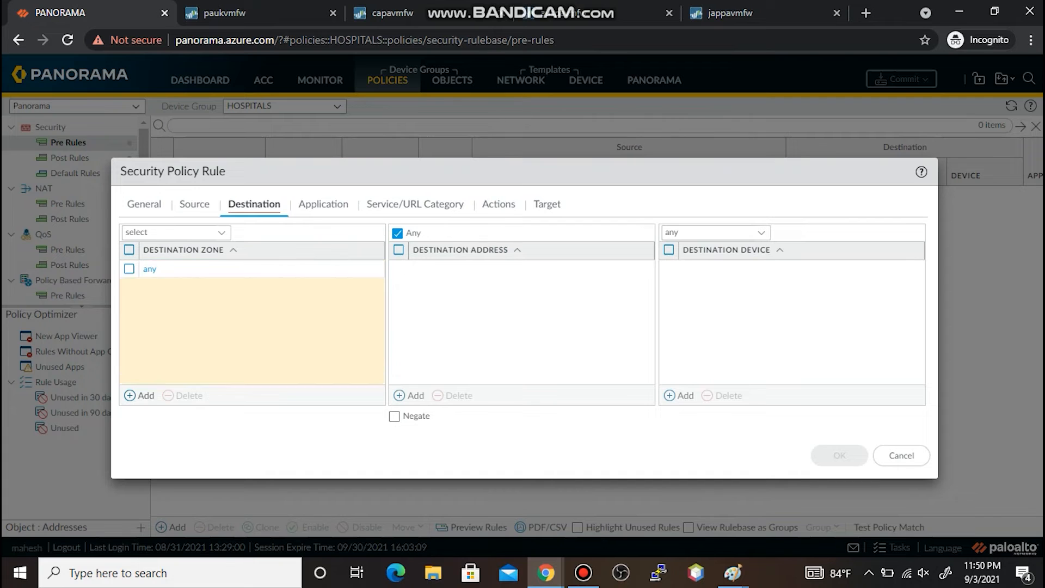
pyautogui.click(162, 304)
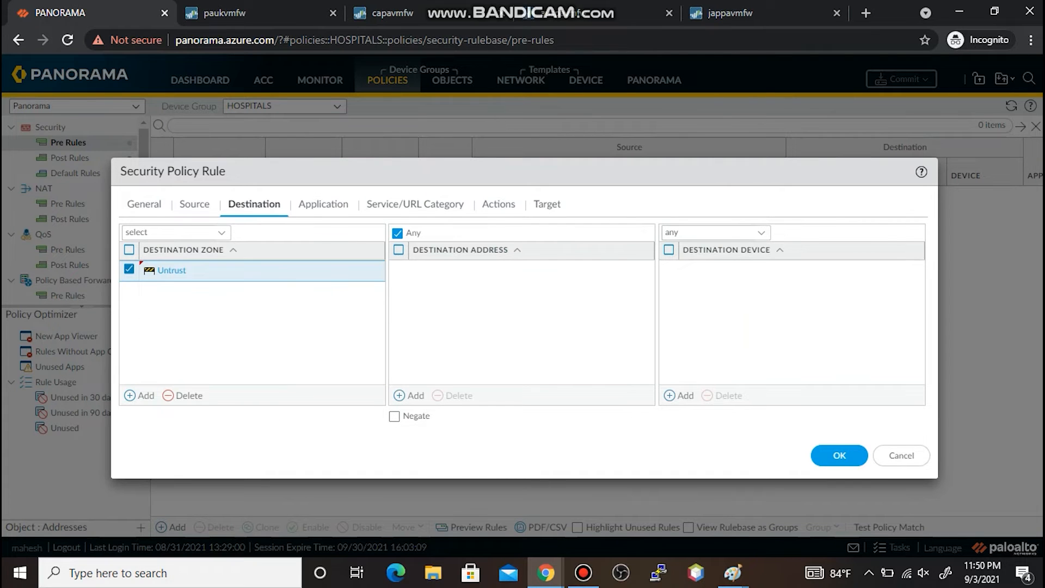
# - Set the rule's application to gmail and its action to Deny, then save it
pyautogui.click(323, 204)
pyautogui.click(141, 395)
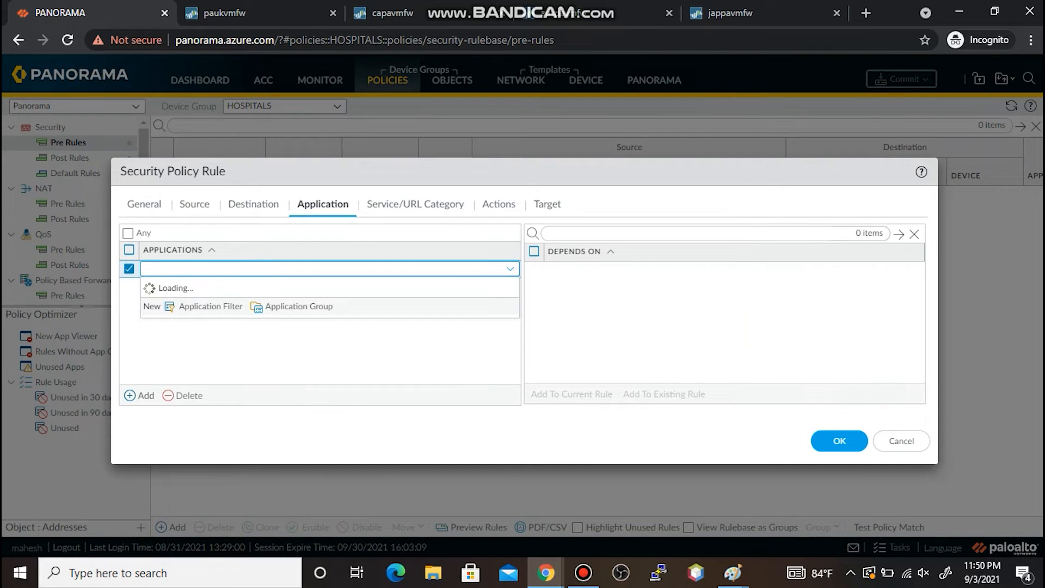
pyautogui.write('gmail')
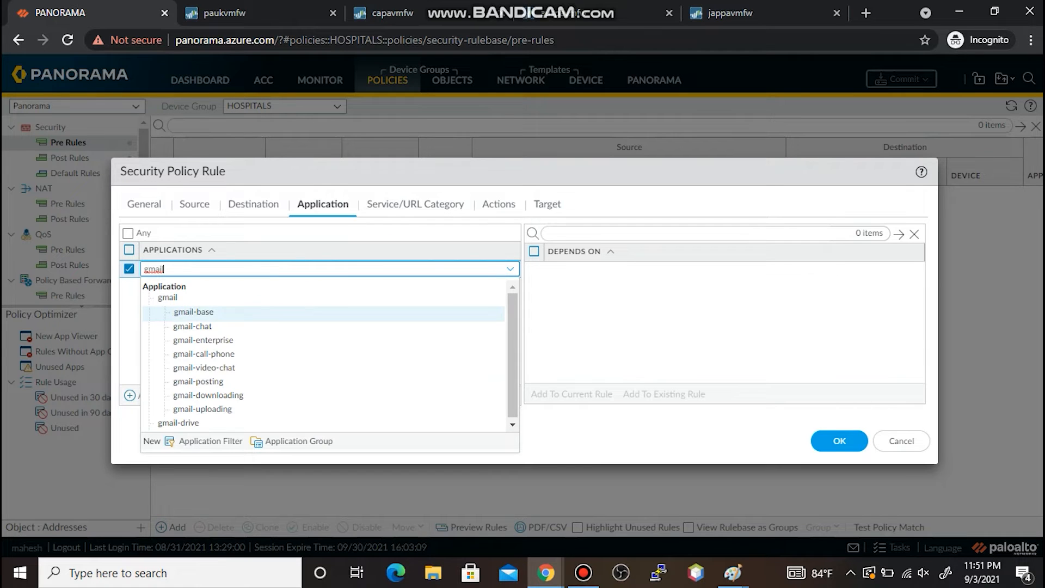
pyautogui.click(169, 298)
pyautogui.click(497, 204)
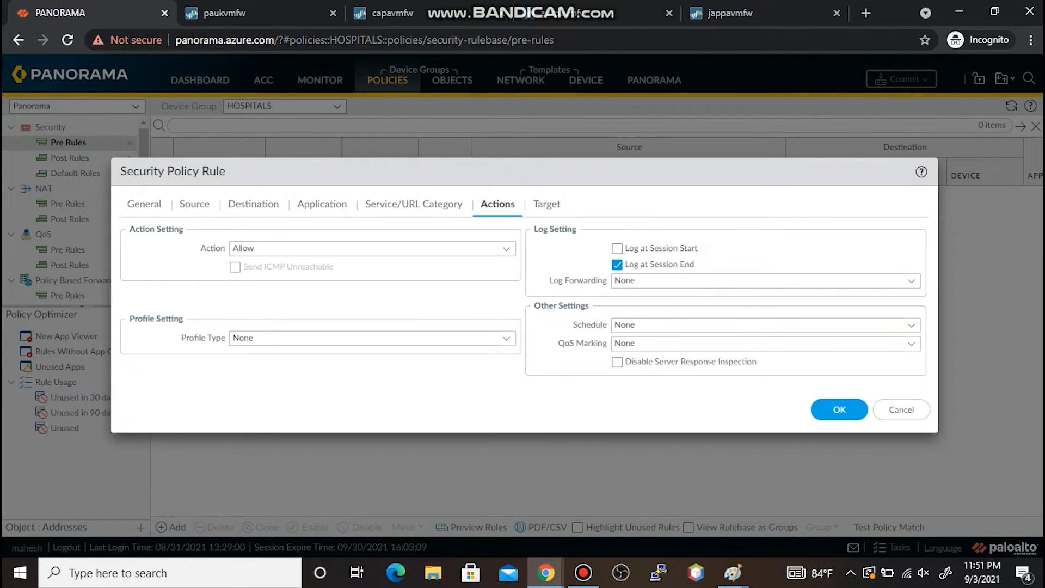
pyautogui.click(506, 249)
pyautogui.click(327, 268)
pyautogui.click(839, 409)
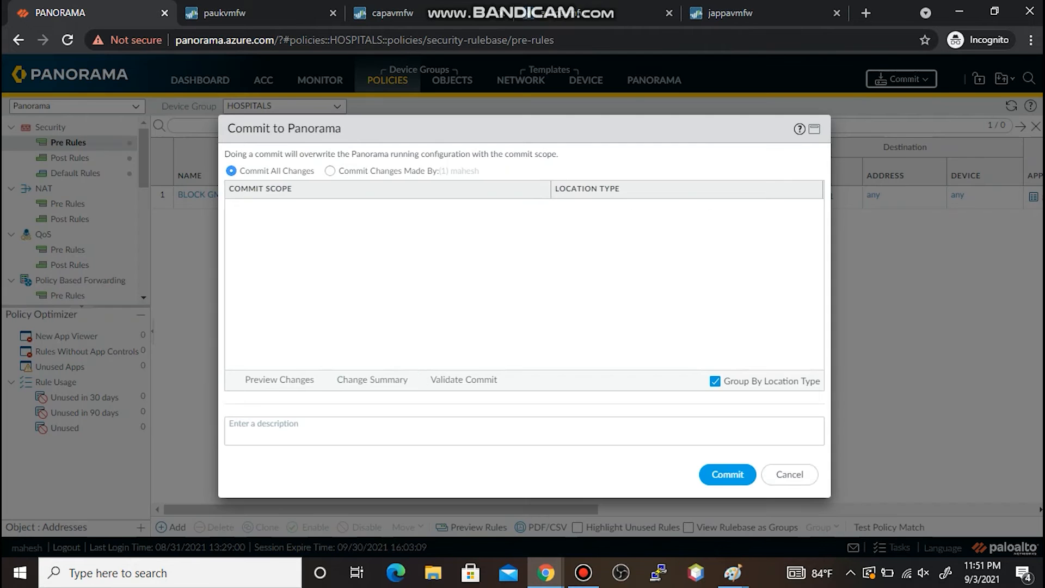
# - Commit to Panorama, push to the HOSPITALS devices, then bring up the MSPAINT-7 group sketch
pyautogui.click(727, 474)
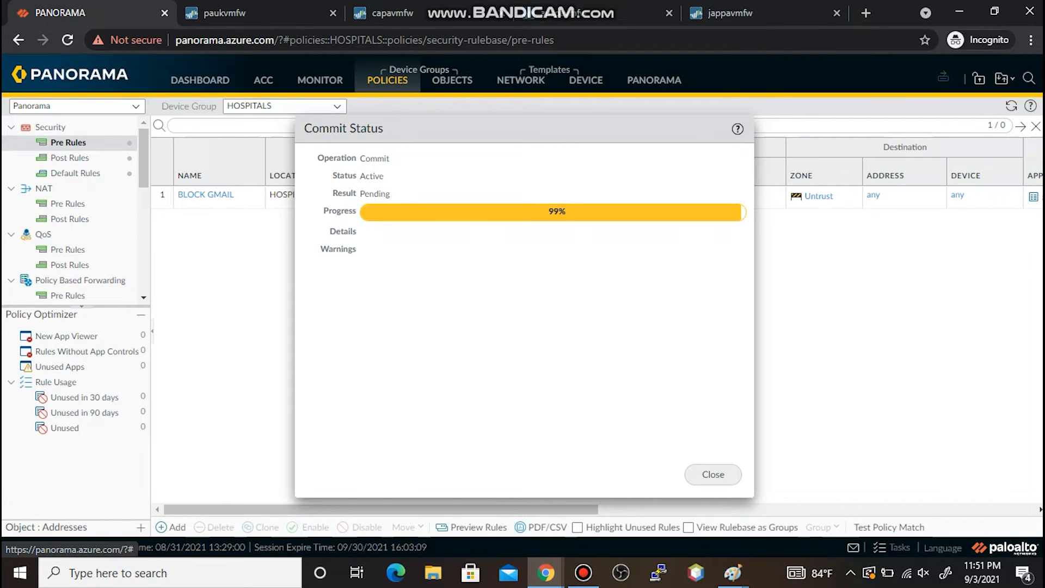
pyautogui.click(713, 474)
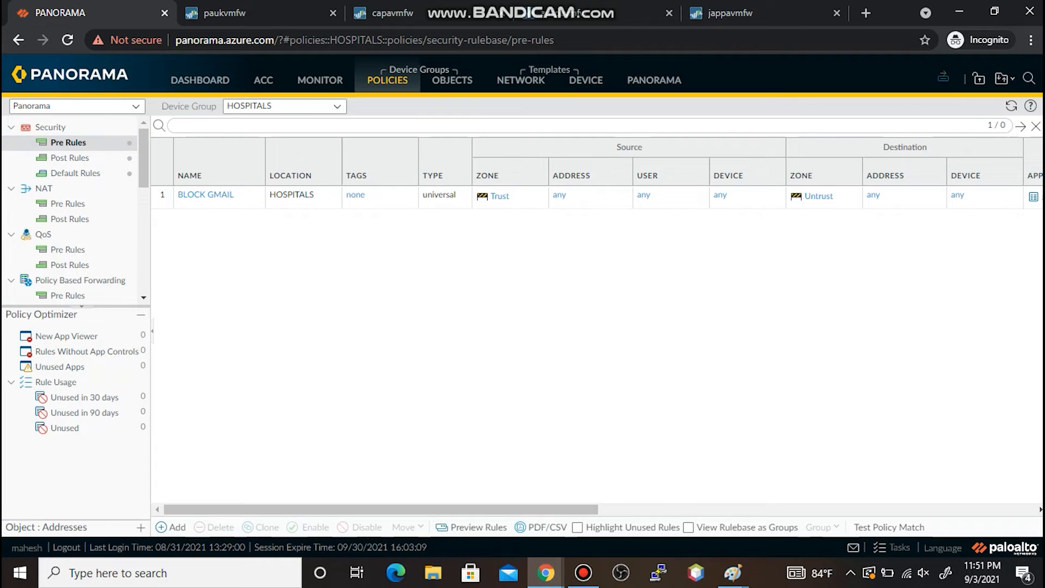
pyautogui.click(943, 77)
pyautogui.click(980, 112)
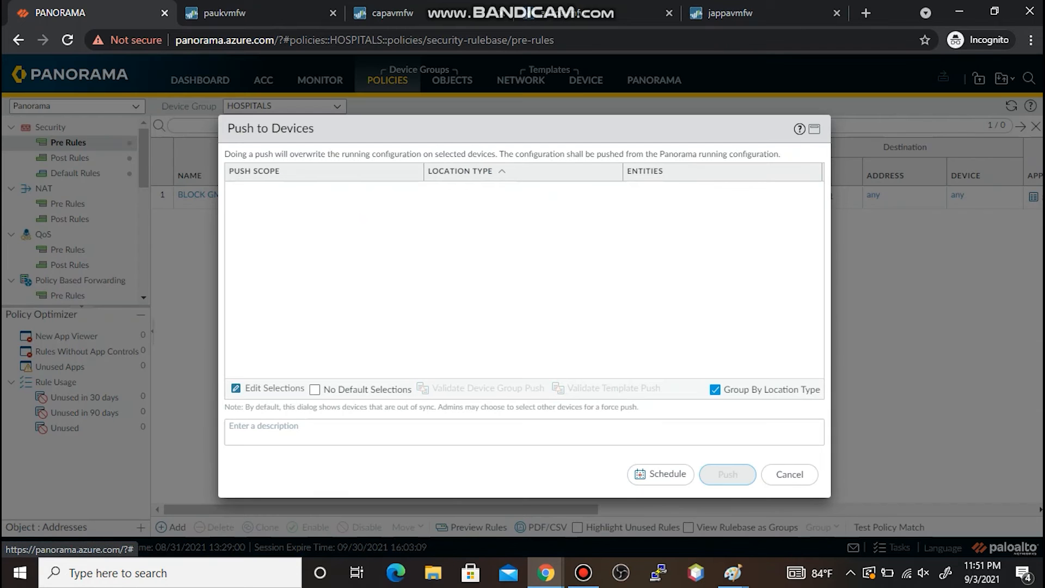
pyautogui.click(728, 474)
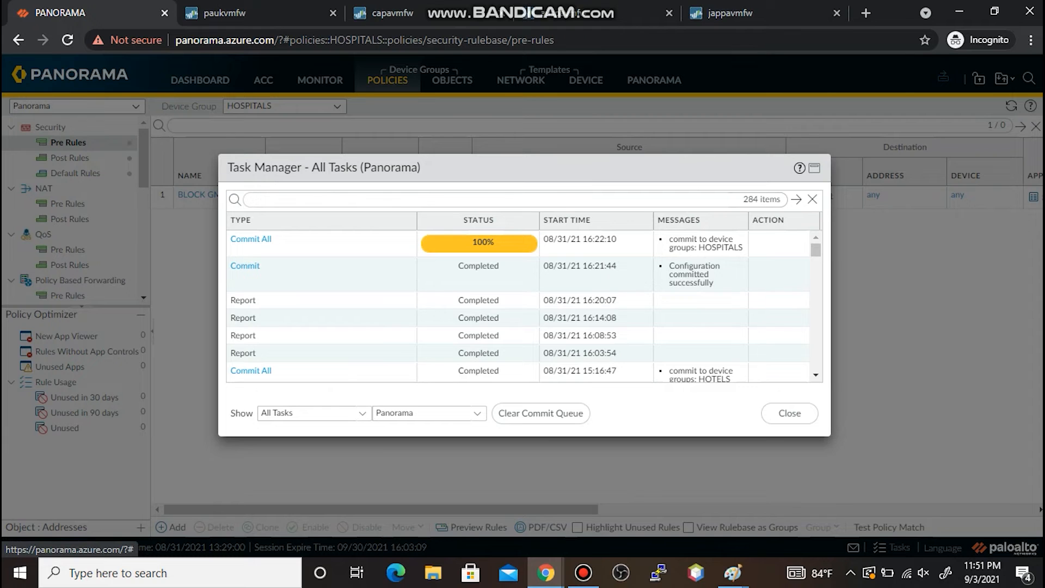
pyautogui.moveTo(732, 572)
pyautogui.click(631, 506)
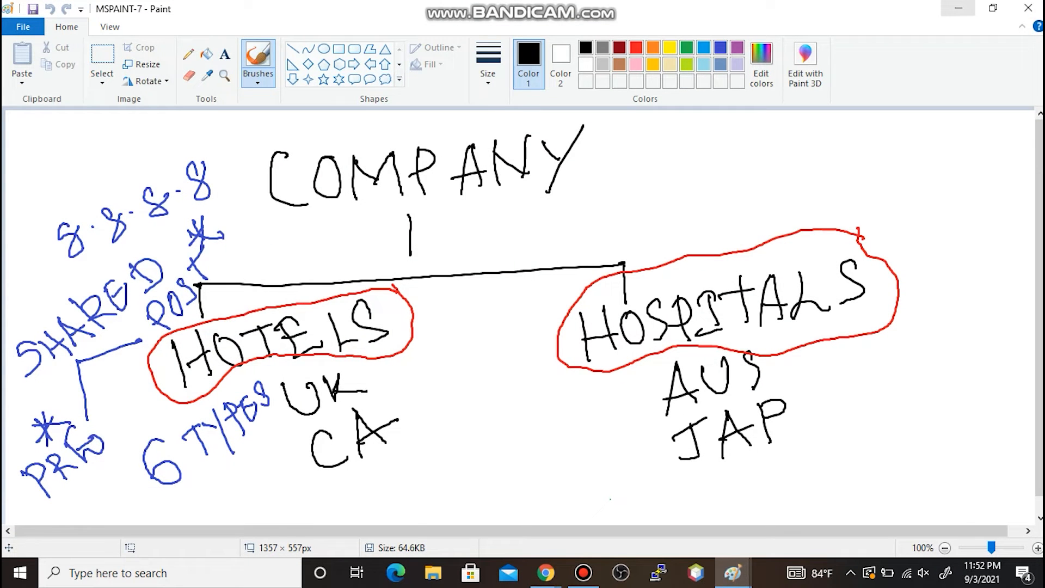
# - Minimize the Paint sketch and close Panorama's Task Manager after the HOSPITALS push completes
pyautogui.click(959, 8)
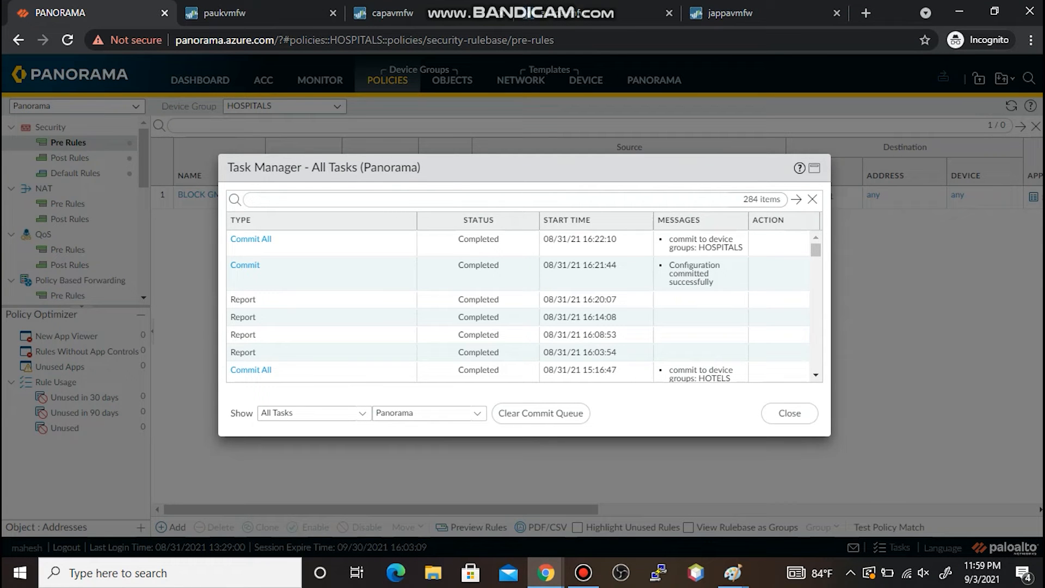
pyautogui.click(789, 413)
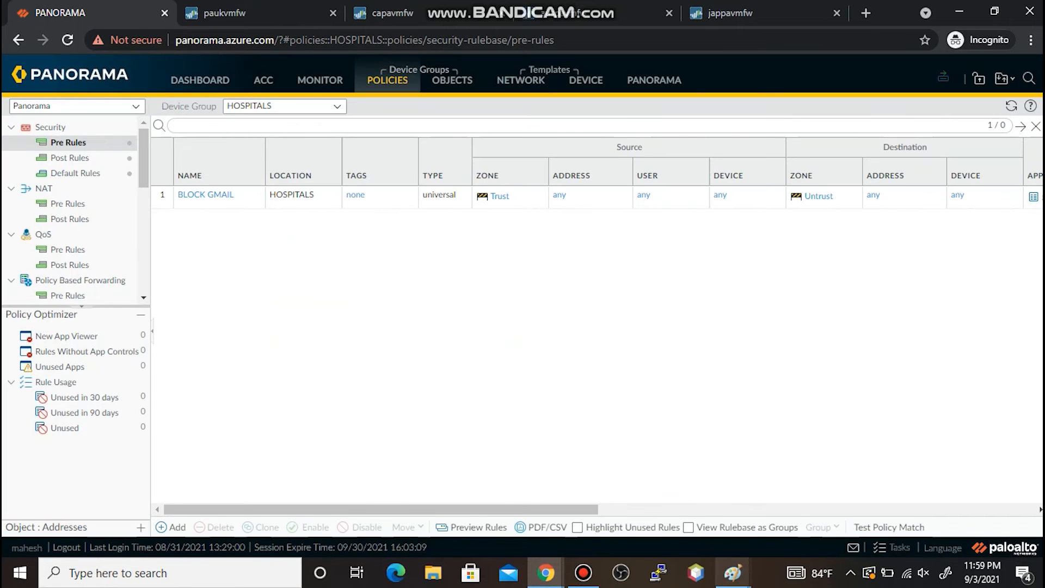
# - Briefly show the MSPAINT-7 sketch, then open the auspavmfw firewall's security rulebase
pyautogui.moveTo(733, 572)
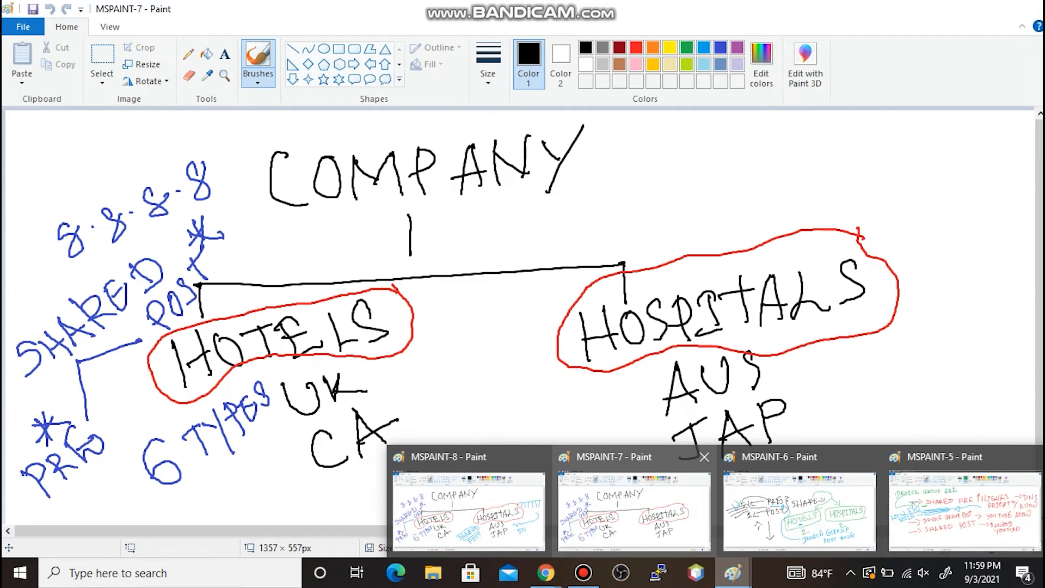
pyautogui.click(693, 458)
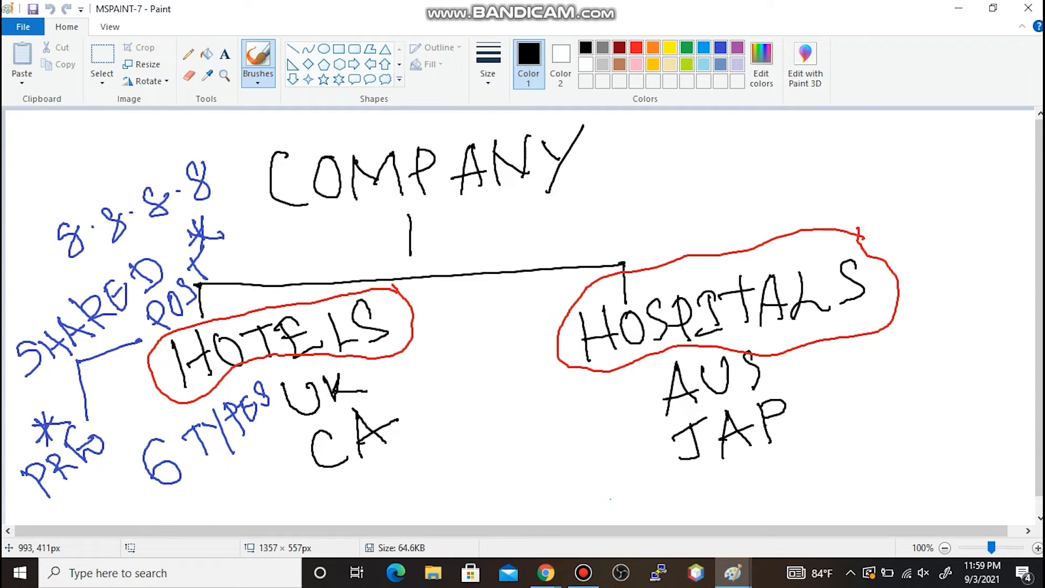
pyautogui.click(959, 8)
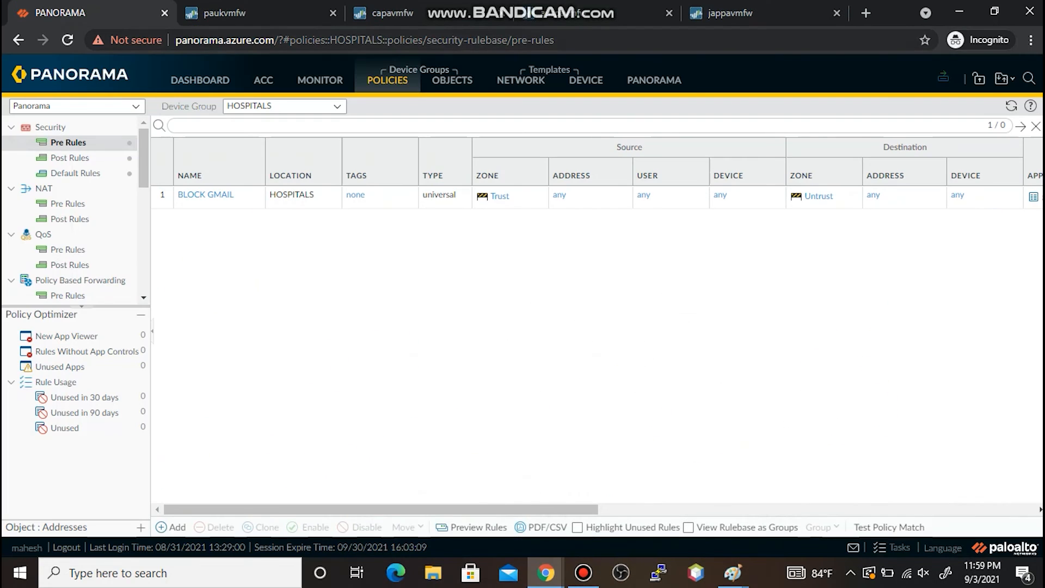
pyautogui.click(604, 13)
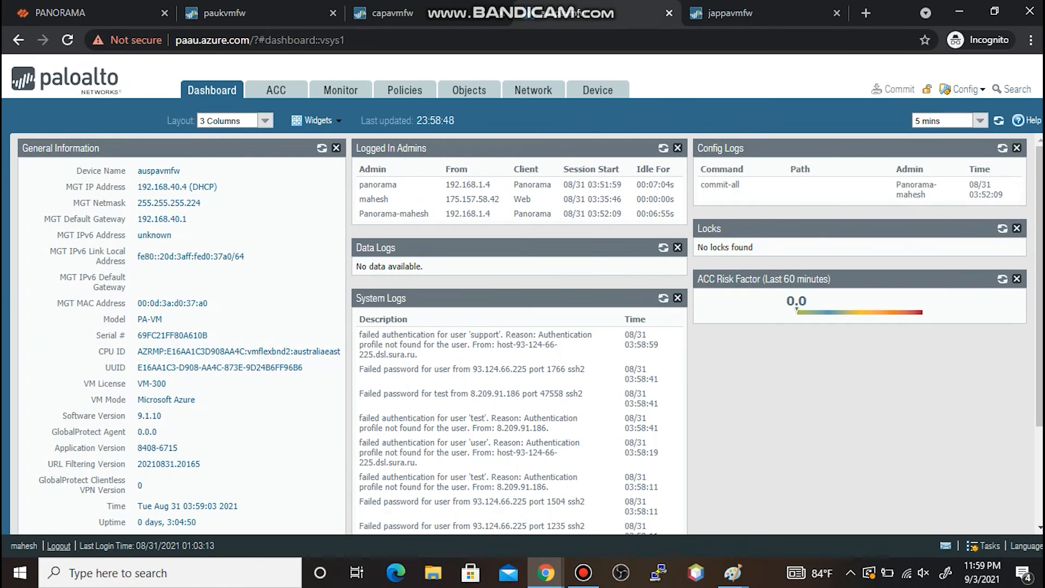
pyautogui.click(404, 90)
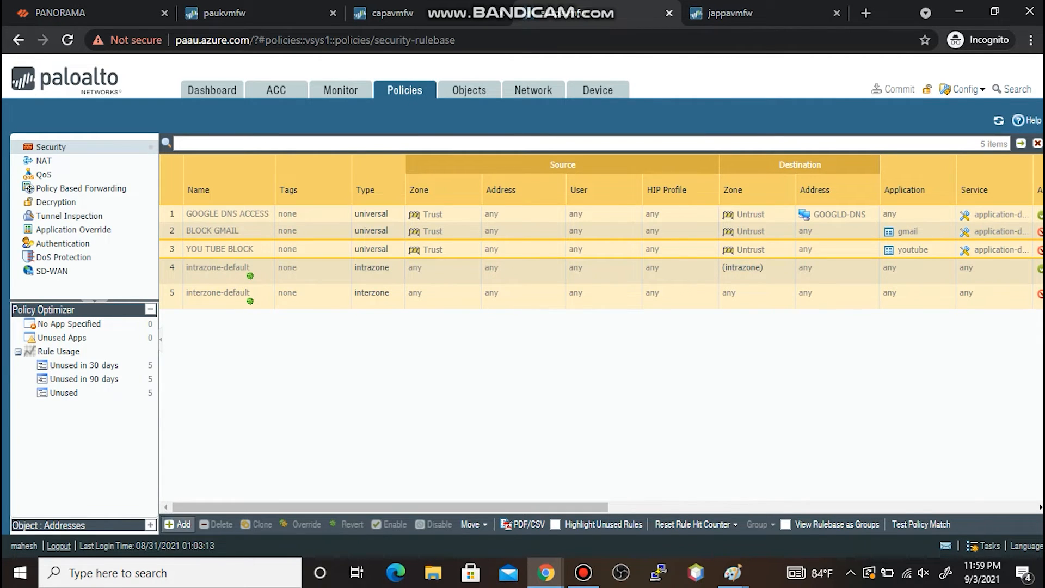
# - Add a local rule named ALLOW GMAIL with source zone Trust and destination zone Untrust
pyautogui.click(178, 525)
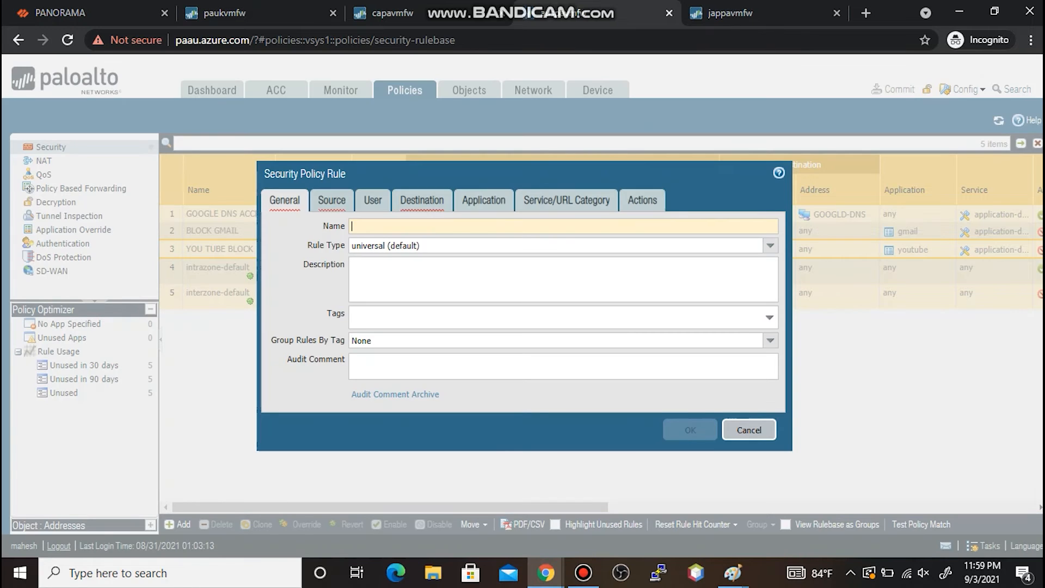
pyautogui.write('ALLOW GMAIL')
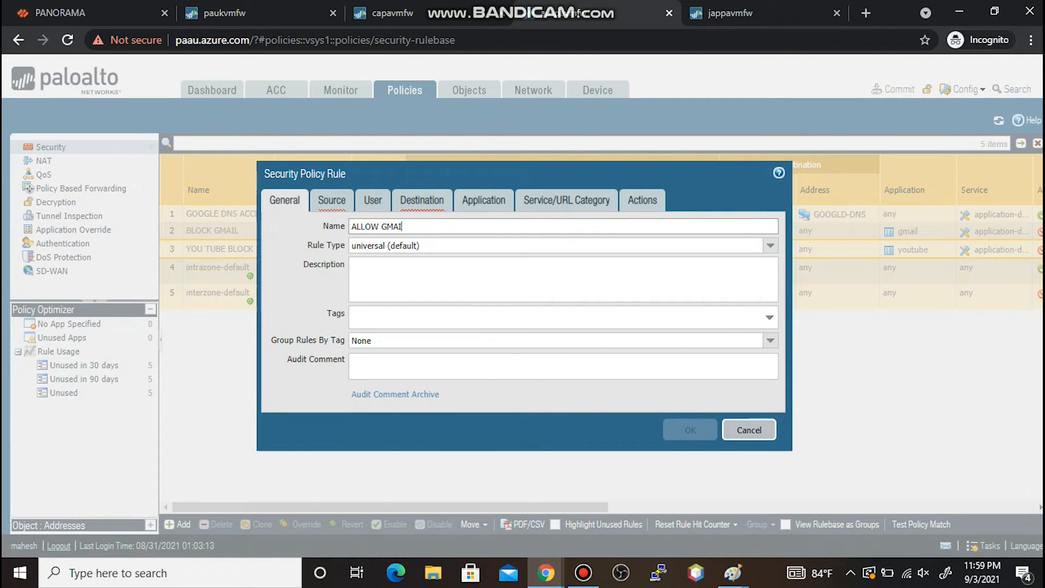
pyautogui.click(331, 200)
pyautogui.click(288, 391)
pyautogui.click(297, 283)
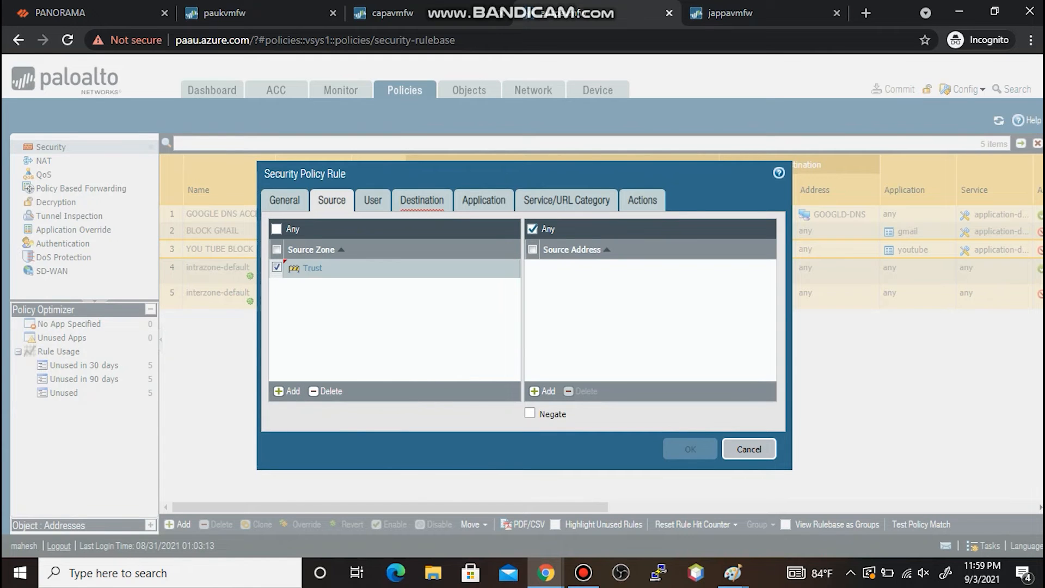
pyautogui.click(422, 201)
pyautogui.click(288, 390)
pyautogui.click(300, 298)
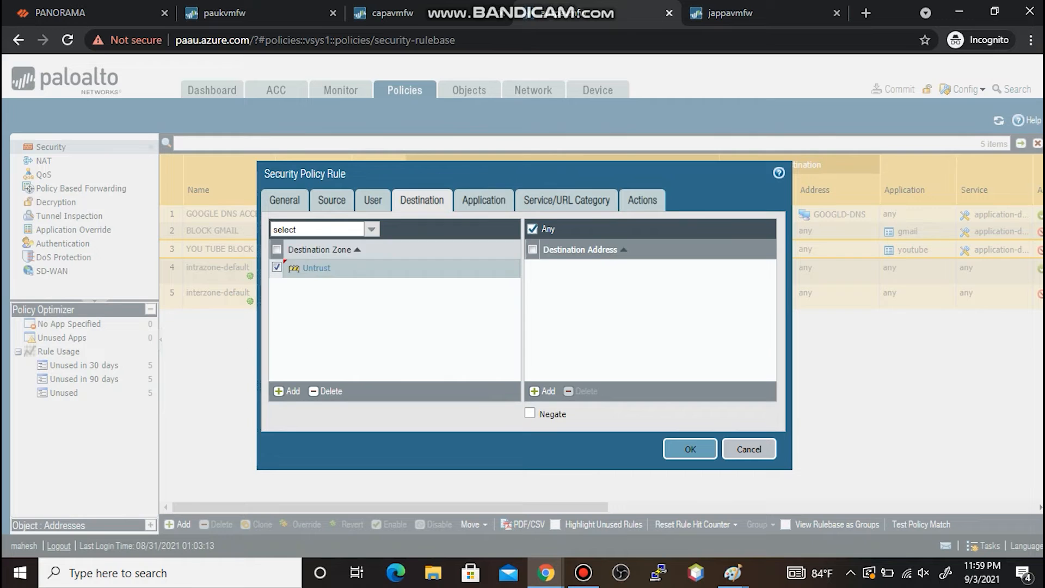
# - Give the rule application gmail with action Allow and save it
pyautogui.click(483, 200)
pyautogui.click(287, 391)
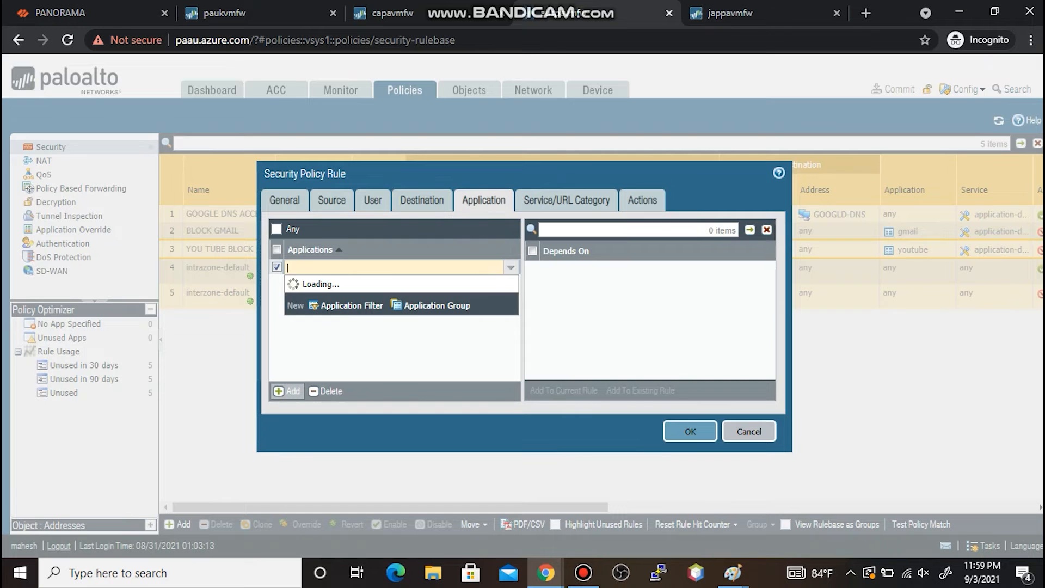
pyautogui.write('GMA')
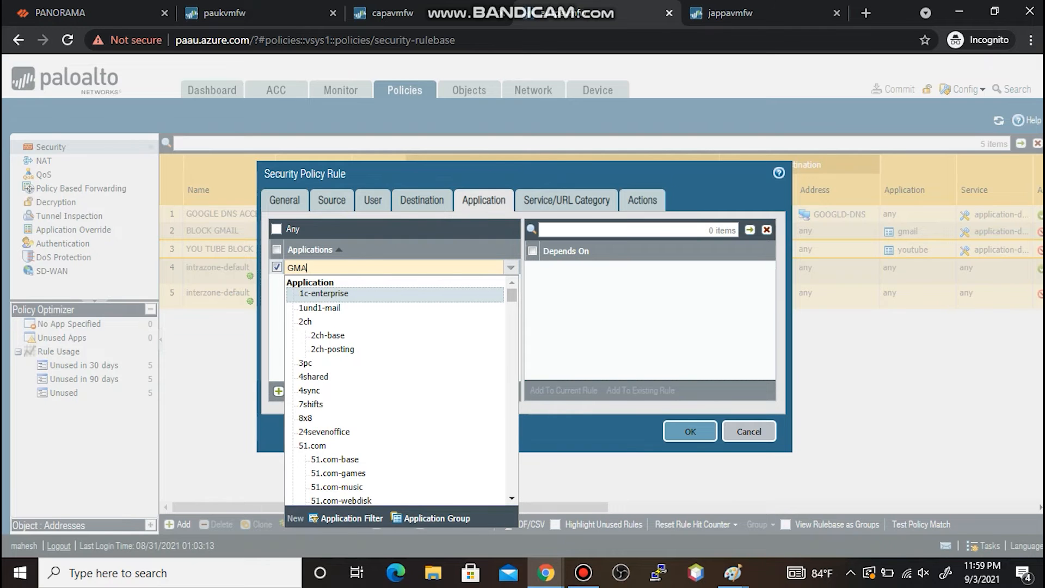
pyautogui.write('IL')
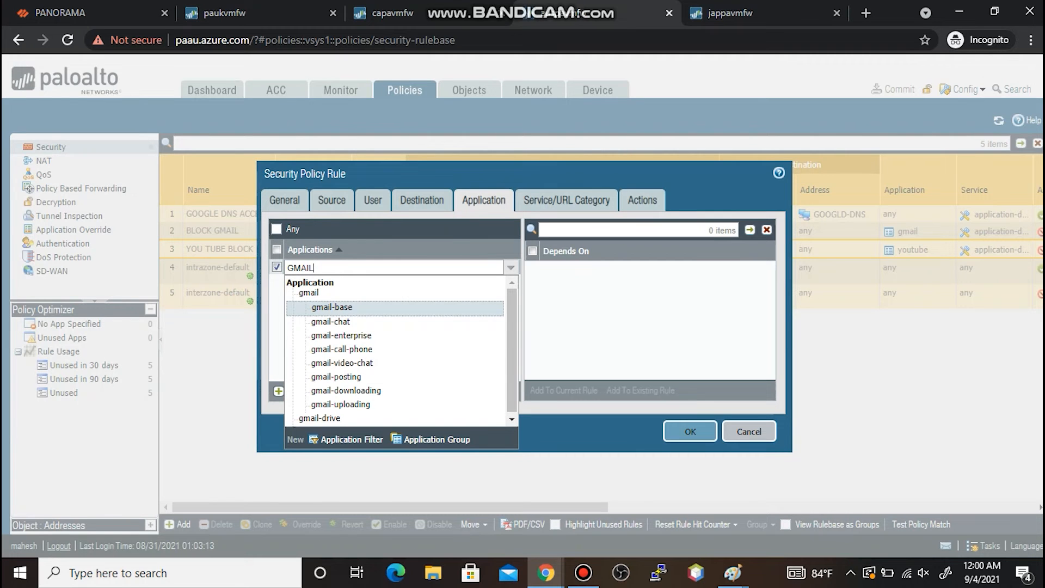
pyautogui.click(314, 293)
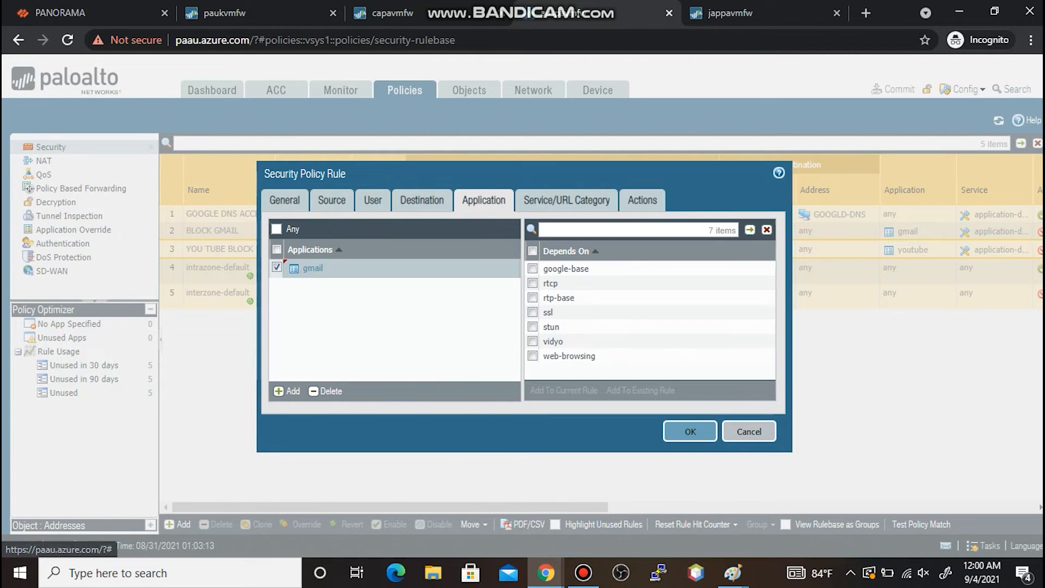
pyautogui.click(642, 200)
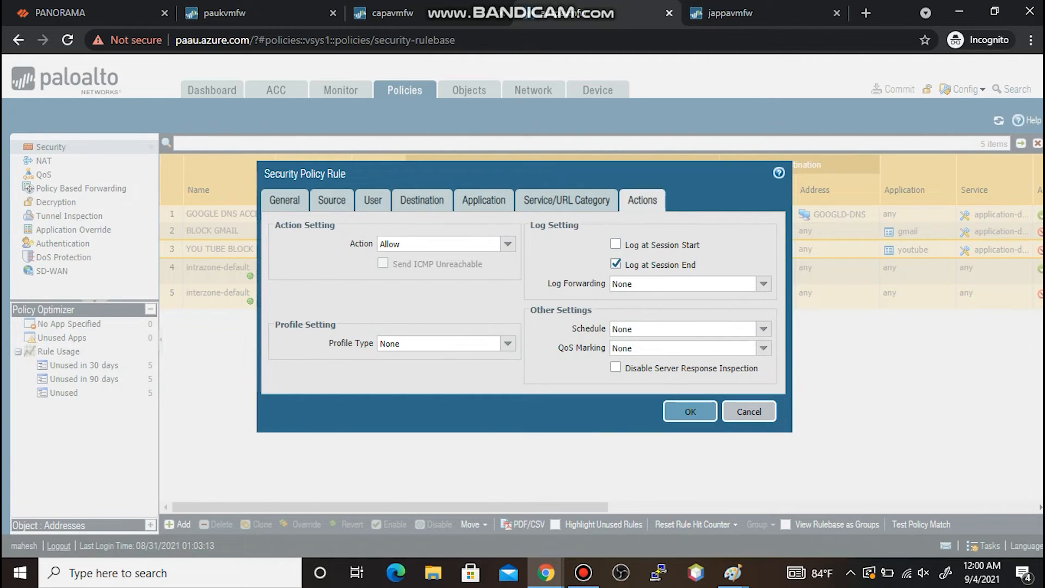
pyautogui.click(690, 412)
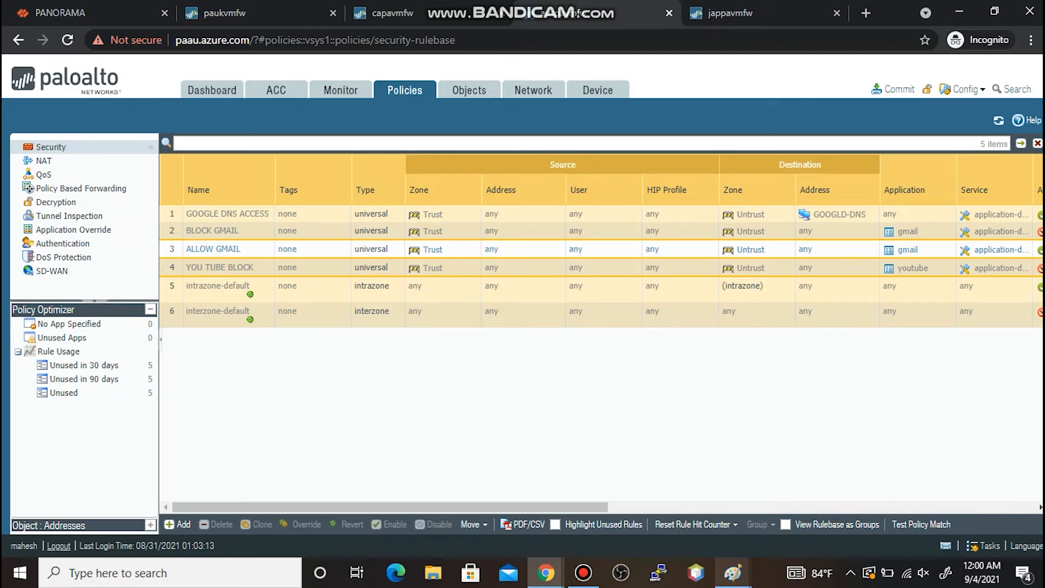
# - Bring up the MSPAINT-5 rule-order sketch and choose purple as the drawing colour
pyautogui.moveTo(733, 572)
pyautogui.click(964, 507)
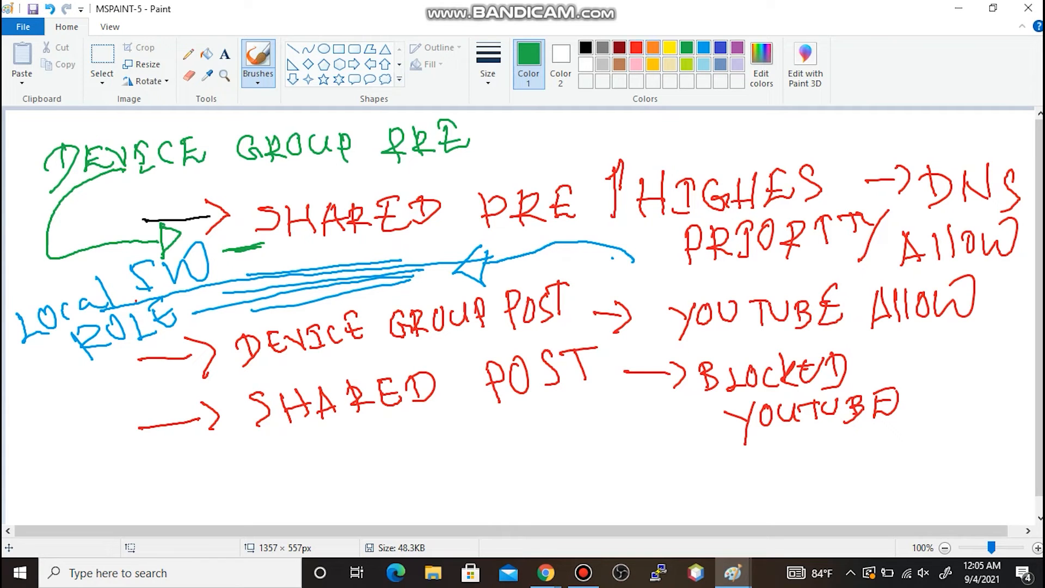
pyautogui.click(636, 65)
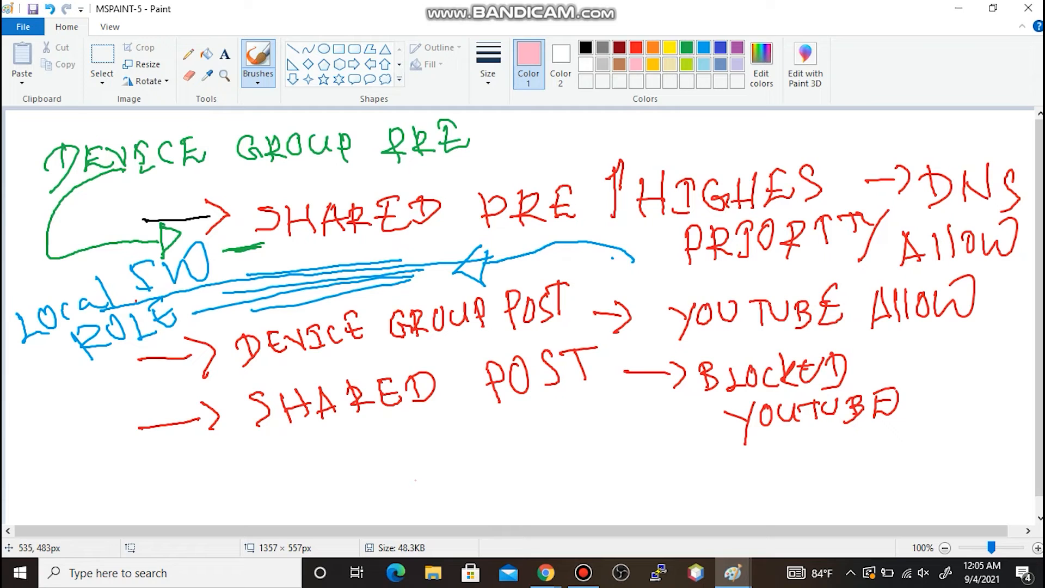
pyautogui.click(737, 48)
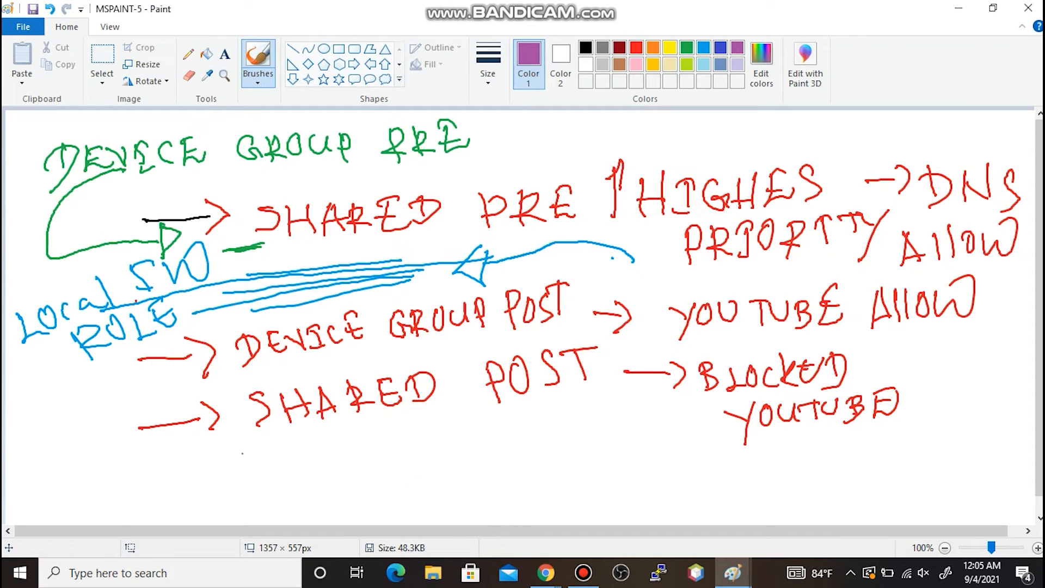
# - Write DEFAULT RULES beneath SHARED POST, then return to the auspavmfw browser window
pyautogui.moveTo(257, 460)
pyautogui.mouseDown()
pyautogui.moveTo(246, 505)
pyautogui.moveTo(283, 487)
pyautogui.moveTo(281, 455)
pyautogui.moveTo(284, 467)
pyautogui.moveTo(322, 444)
pyautogui.moveTo(305, 482)
pyautogui.mouseUp()
pyautogui.moveTo(304, 471); pyautogui.dragTo(324, 457)
pyautogui.moveTo(333, 440); pyautogui.dragTo(329, 475)
pyautogui.moveTo(329, 437); pyautogui.dragTo(340, 462)
pyautogui.moveTo(342, 444)
pyautogui.mouseDown()
pyautogui.moveTo(359, 458)
pyautogui.moveTo(363, 432)
pyautogui.mouseUp()
pyautogui.moveTo(375, 430)
pyautogui.mouseDown()
pyautogui.moveTo(372, 461)
pyautogui.moveTo(391, 452)
pyautogui.mouseUp()
pyautogui.moveTo(404, 426)
pyautogui.mouseDown()
pyautogui.moveTo(405, 459)
pyautogui.moveTo(412, 422)
pyautogui.mouseUp()
pyautogui.moveTo(452, 462)
pyautogui.mouseDown()
pyautogui.moveTo(447, 427)
pyautogui.moveTo(472, 452)
pyautogui.moveTo(494, 418)
pyautogui.mouseUp()
pyautogui.moveTo(505, 414)
pyautogui.mouseDown()
pyautogui.moveTo(508, 448)
pyautogui.moveTo(531, 436)
pyautogui.mouseUp()
pyautogui.moveTo(538, 405)
pyautogui.mouseDown()
pyautogui.moveTo(533, 433)
pyautogui.moveTo(554, 419)
pyautogui.mouseUp()
pyautogui.moveTo(531, 405)
pyautogui.mouseDown()
pyautogui.moveTo(551, 402)
pyautogui.moveTo(557, 432)
pyautogui.mouseUp()
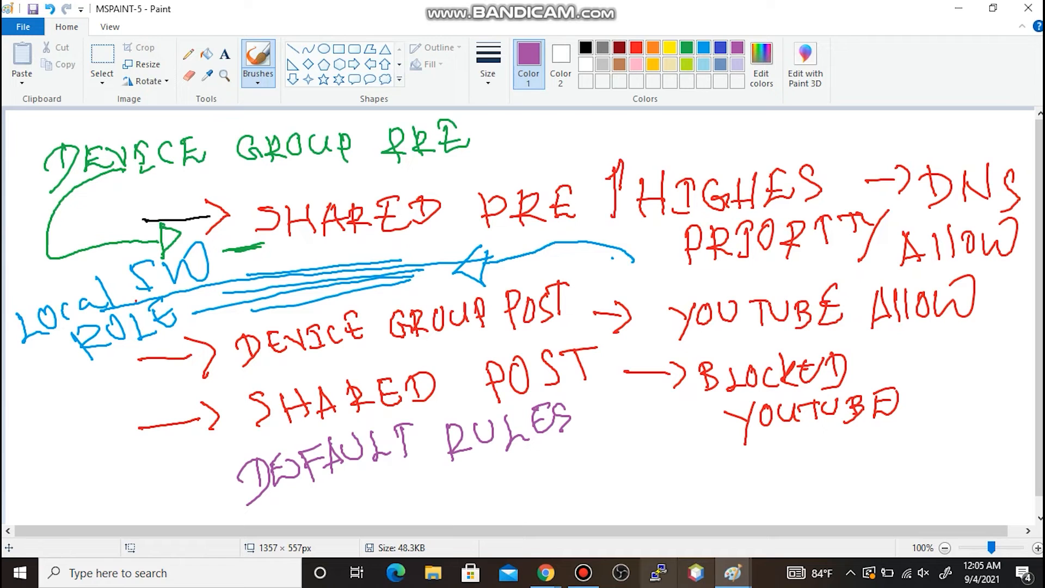
pyautogui.click(545, 573)
pyautogui.click(628, 509)
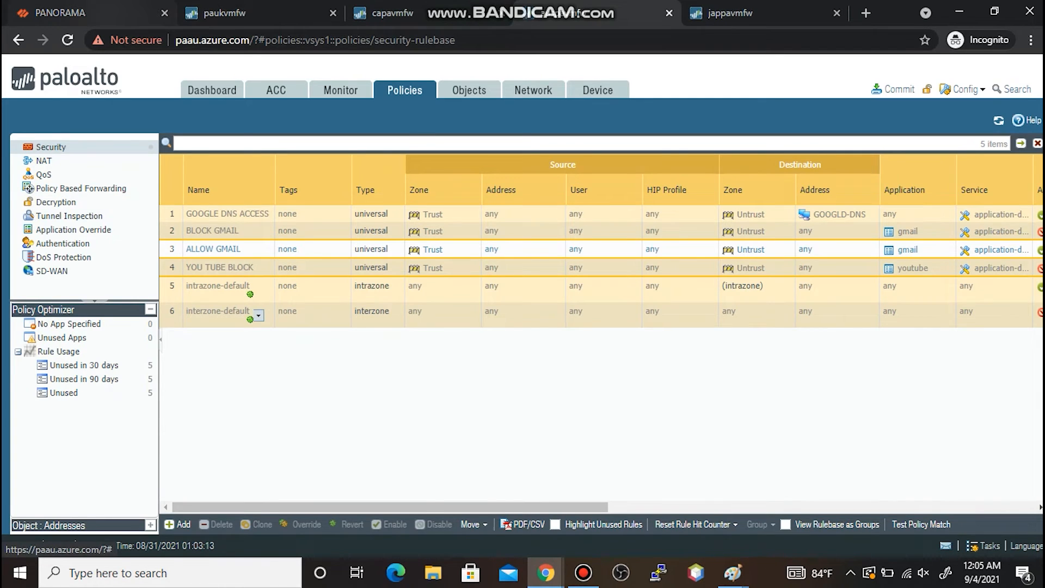
# - Switch Panorama to the Shared device group and show its Default Rules
pyautogui.click(103, 13)
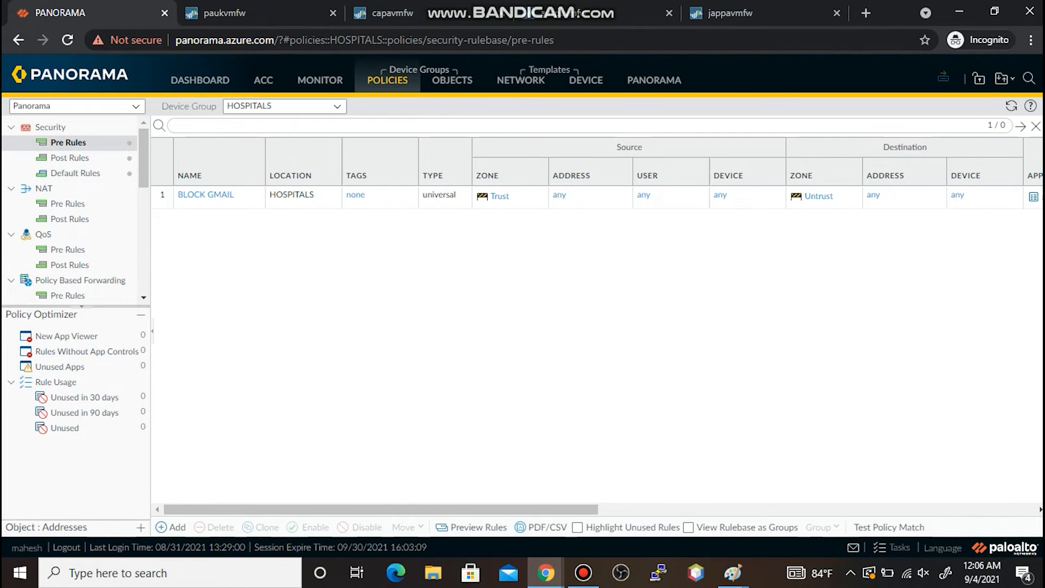
pyautogui.click(272, 105)
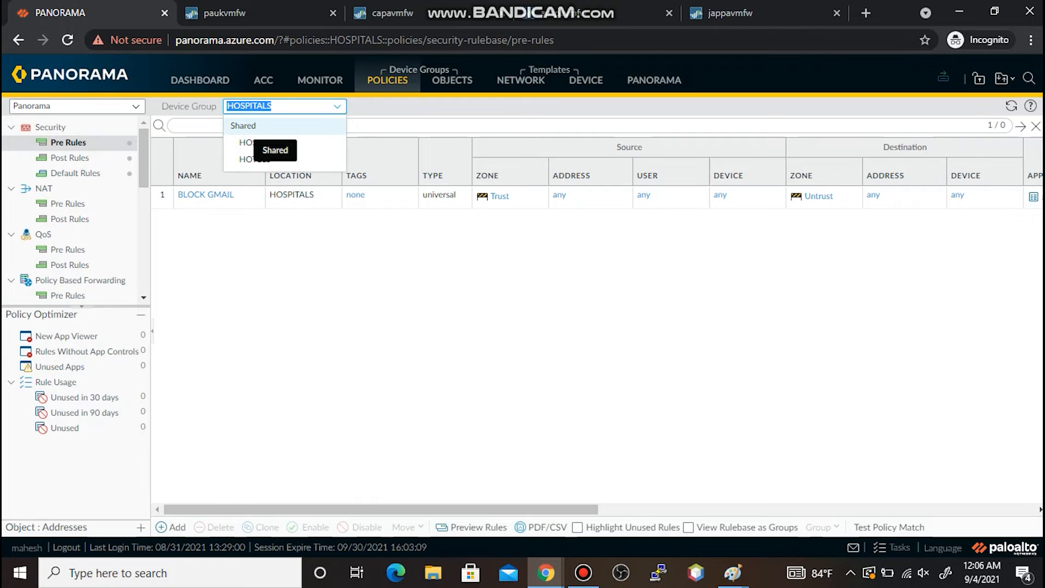
pyautogui.click(246, 128)
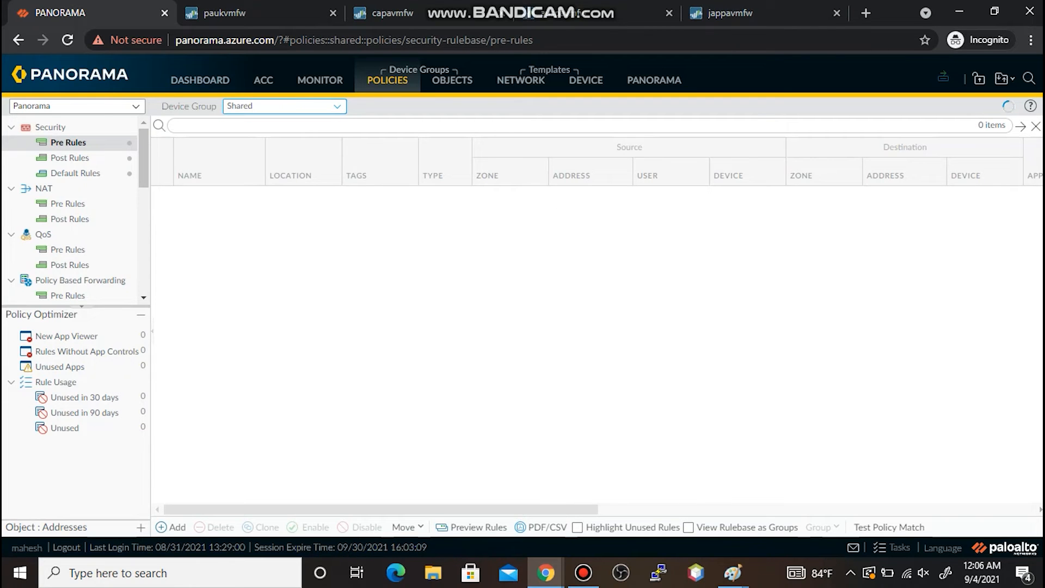
pyautogui.click(76, 173)
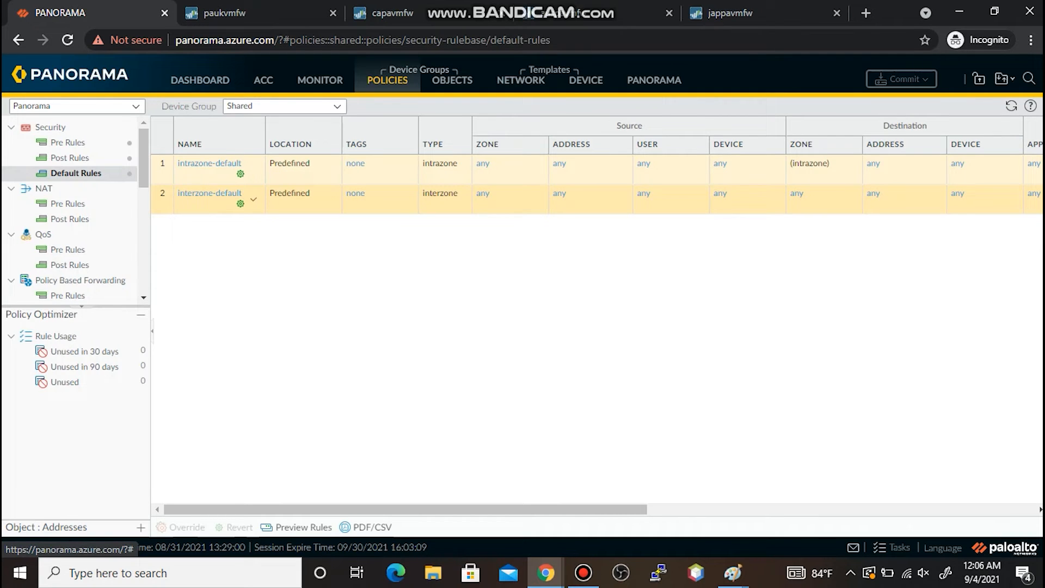
# - Inspect interzone-default's action and log settings without changes, then switch to the paukvmfw firewall
pyautogui.click(211, 196)
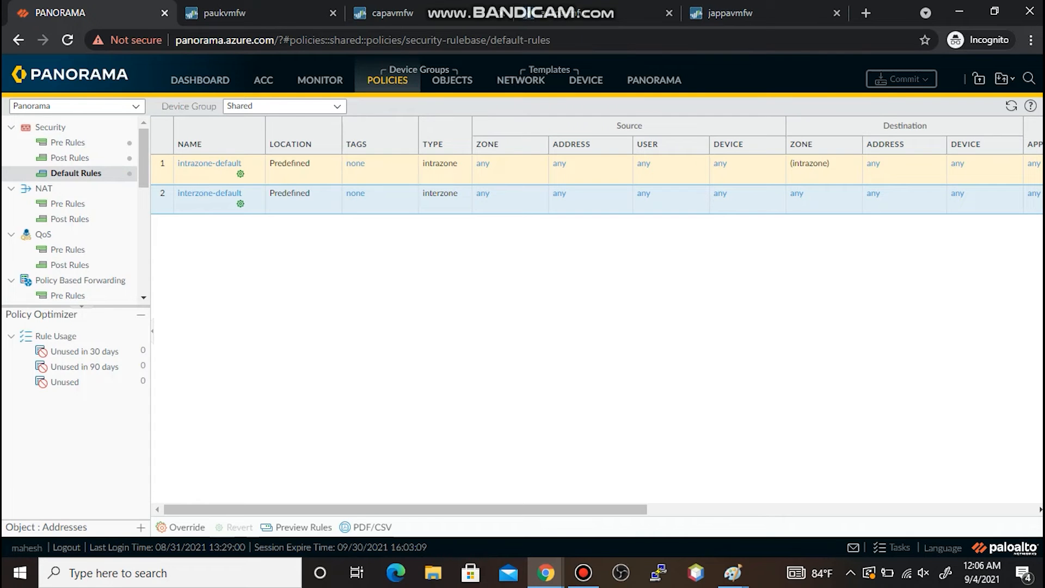
pyautogui.click(210, 193)
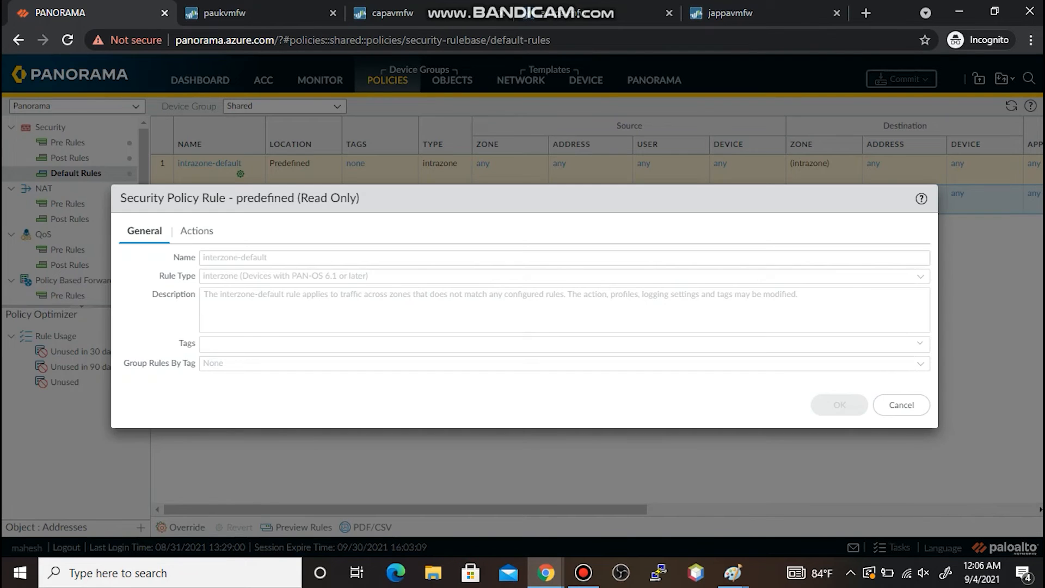
pyautogui.click(196, 231)
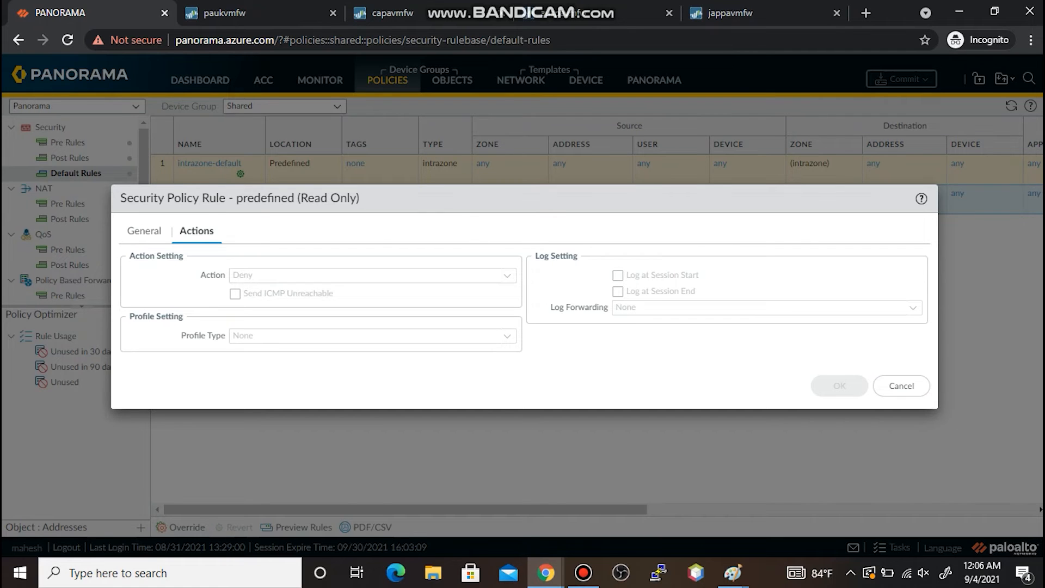
pyautogui.click(902, 386)
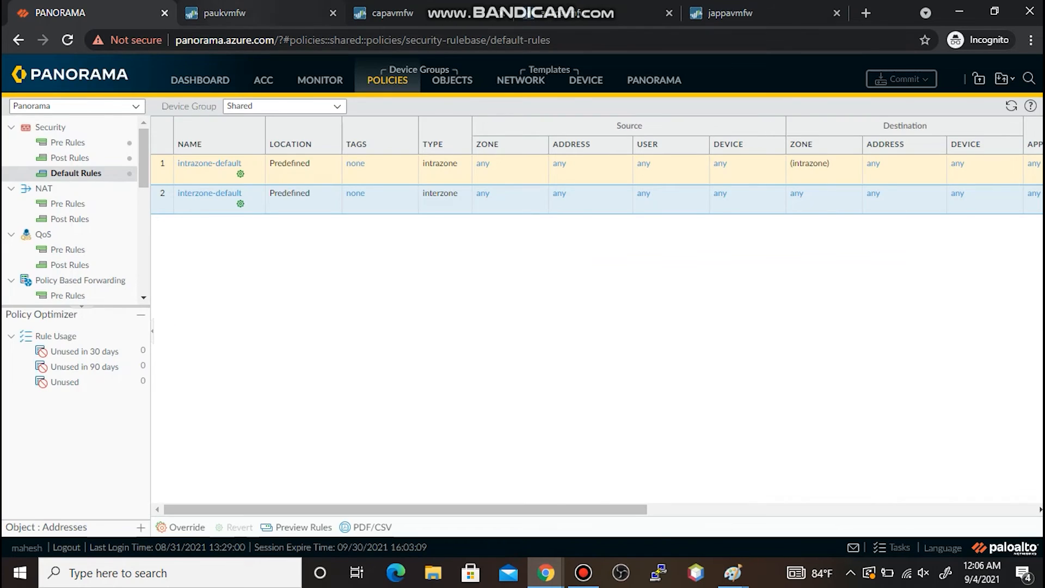
pyautogui.click(229, 13)
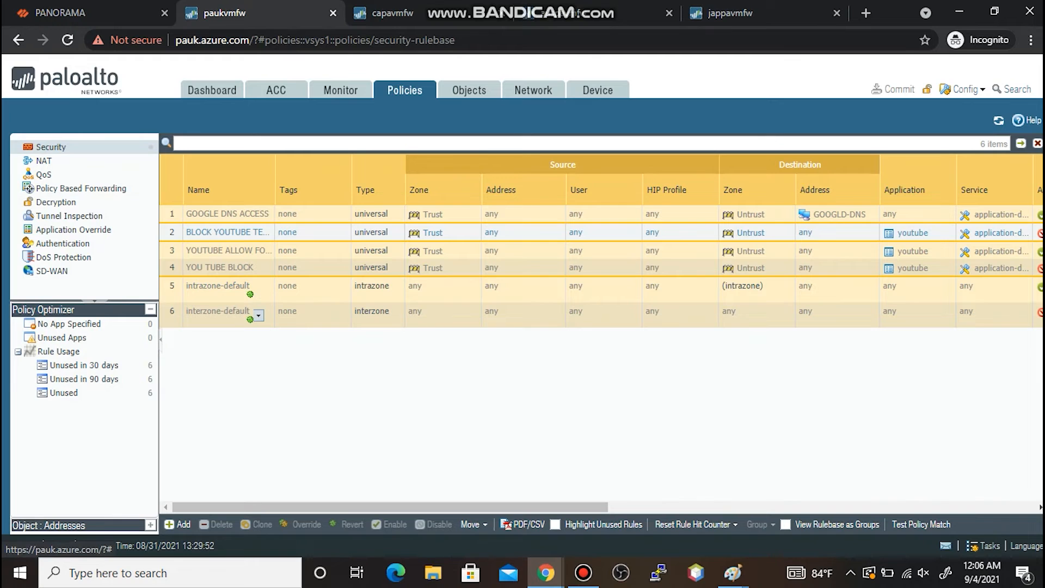
# - Check interzone-default's log settings on paukvmfw, confirming it logs nothing
pyautogui.click(218, 310)
pyautogui.click(332, 224)
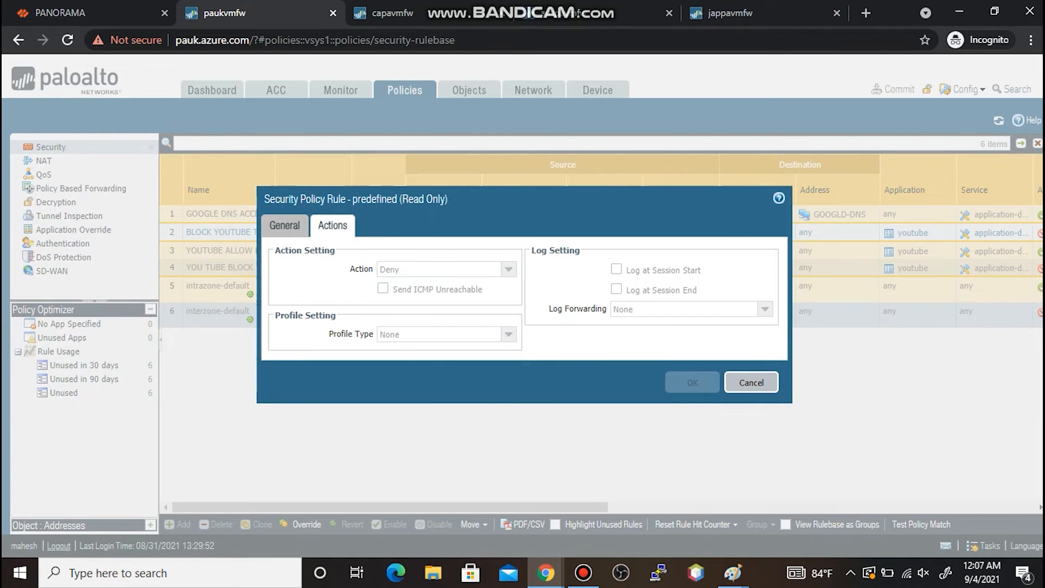
pyautogui.click(751, 383)
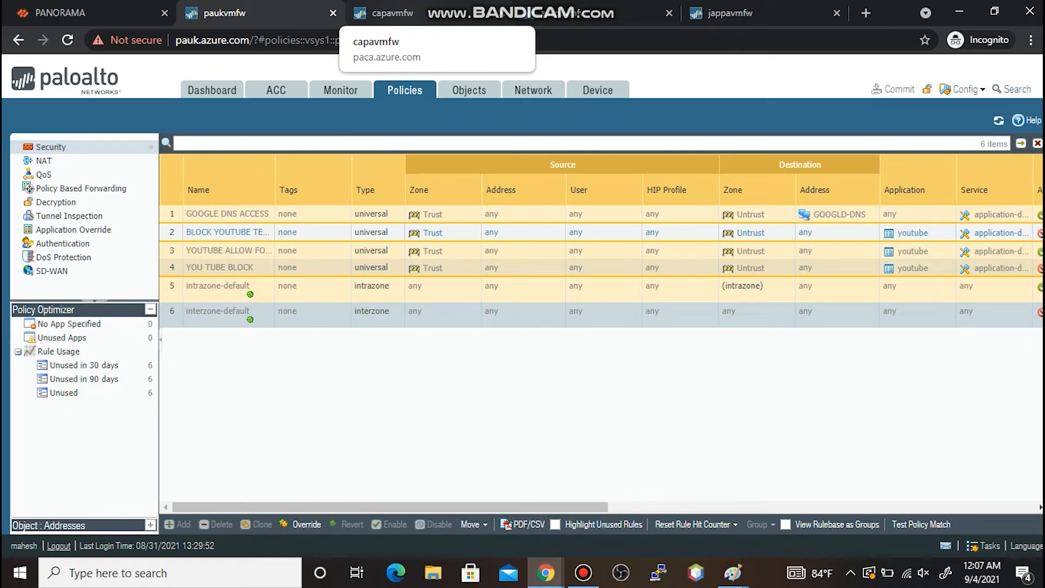
# - Check interzone-default's log settings on capavmfw as well, then return to Panorama
pyautogui.click(389, 13)
pyautogui.click(404, 90)
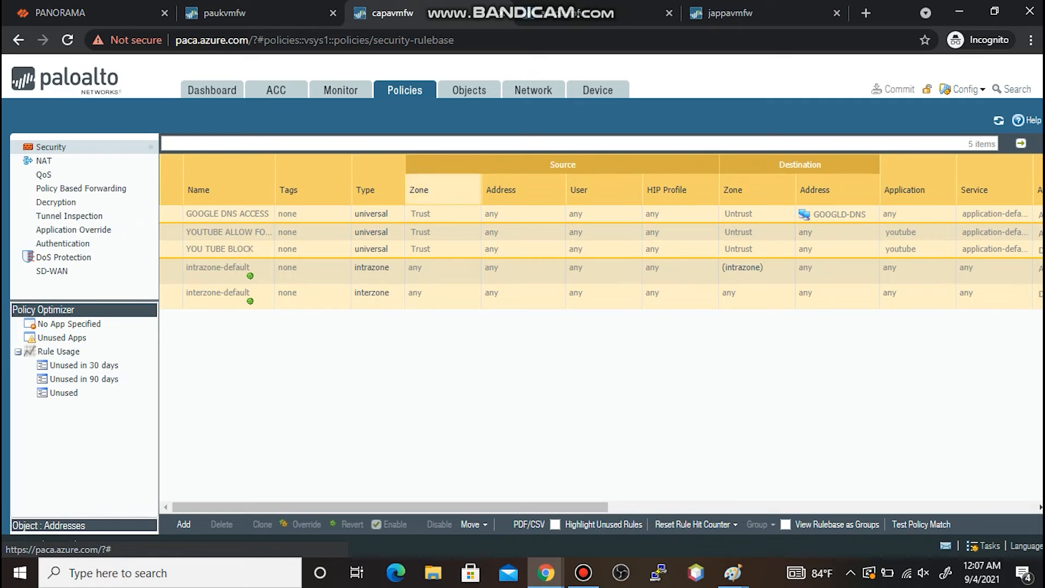
pyautogui.click(218, 293)
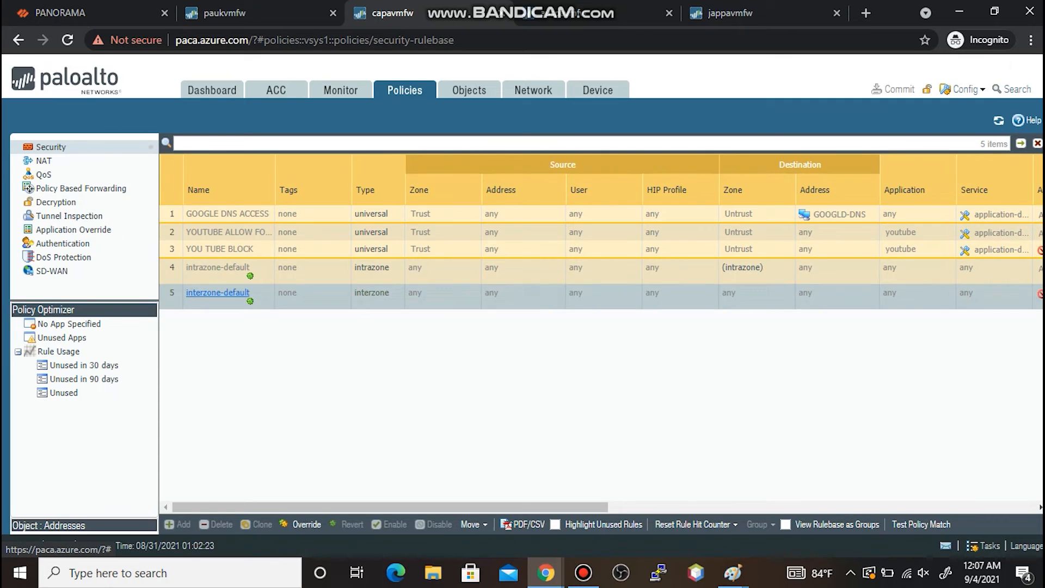
pyautogui.click(332, 226)
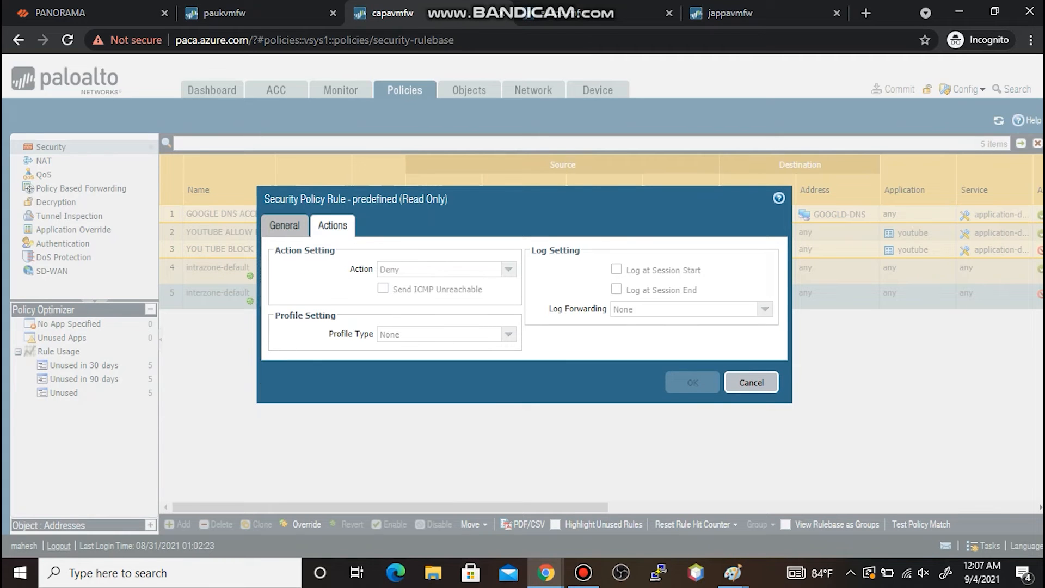
pyautogui.click(751, 382)
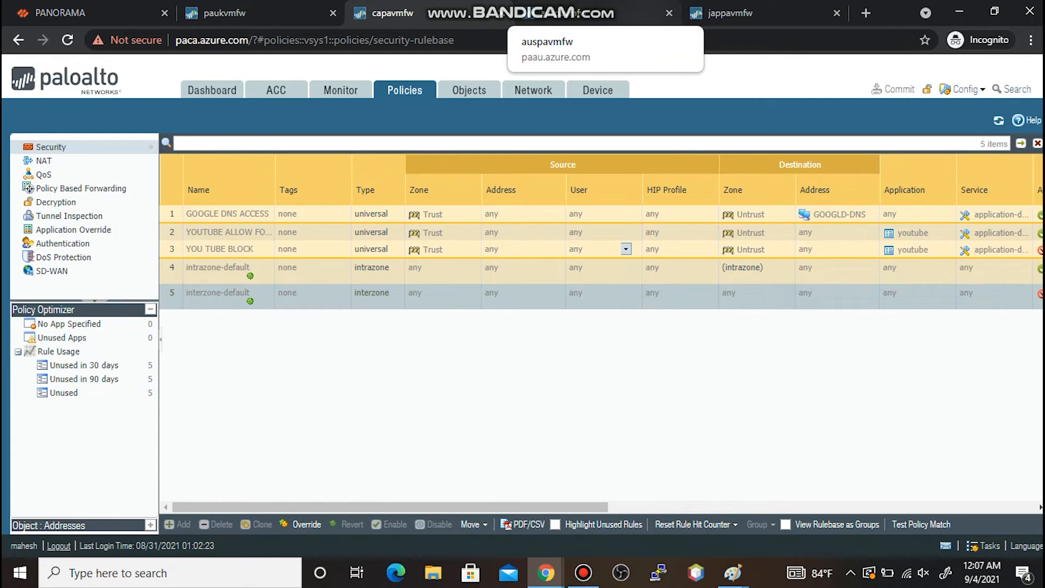
pyautogui.click(104, 13)
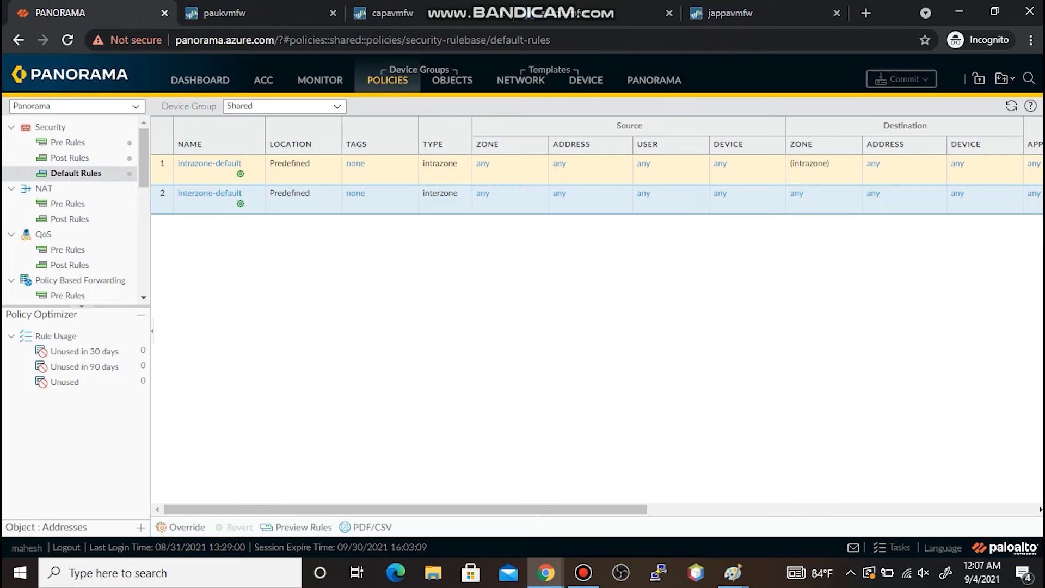
# - Override the Shared interzone-default rule and enable Log at Session End
pyautogui.click(181, 527)
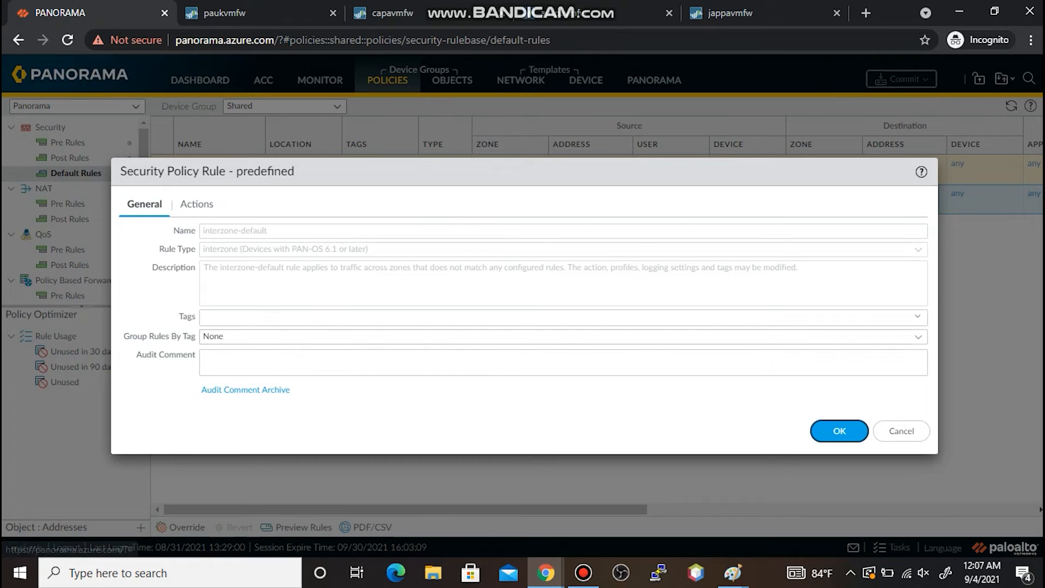
pyautogui.click(196, 204)
pyautogui.click(617, 265)
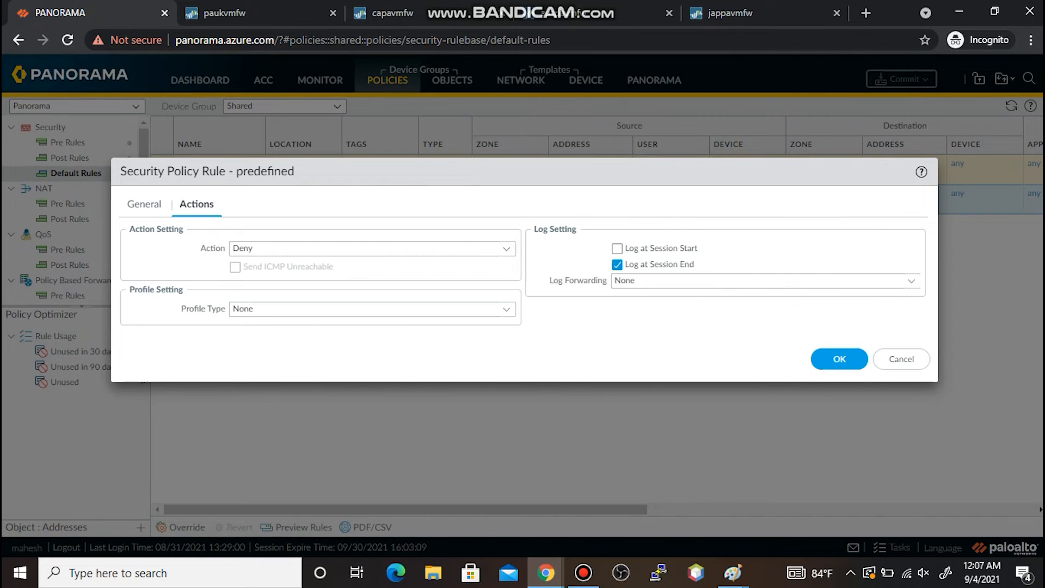
pyautogui.click(840, 359)
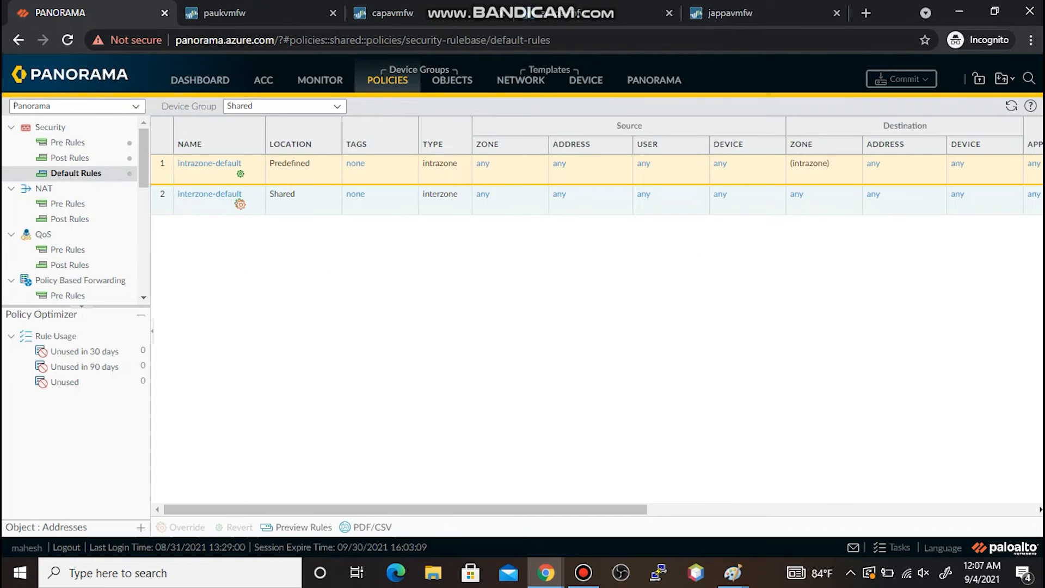
# - Commit the overridden rule to Panorama
pyautogui.click(901, 79)
pyautogui.click(908, 99)
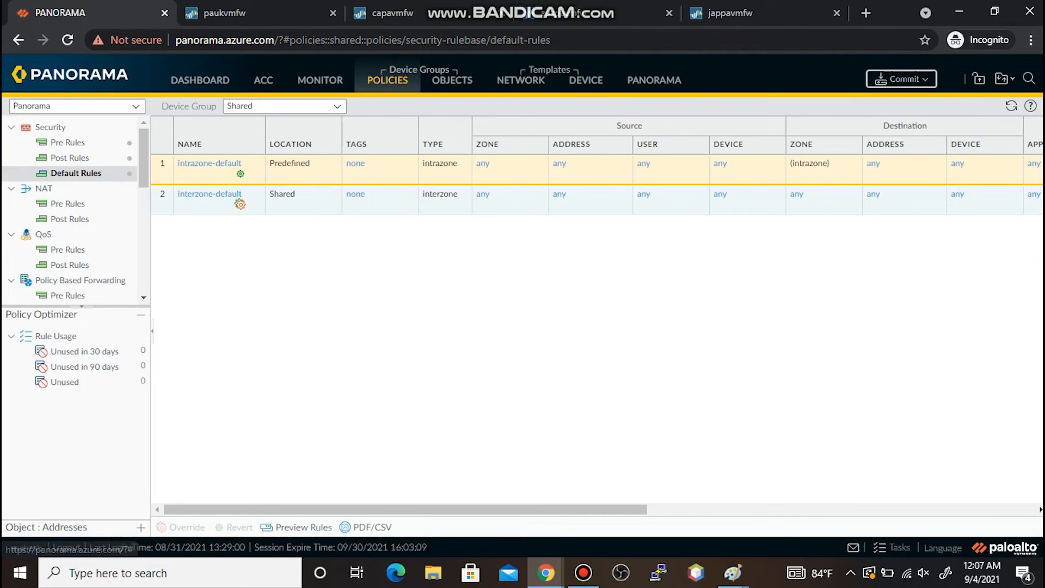
pyautogui.click(727, 474)
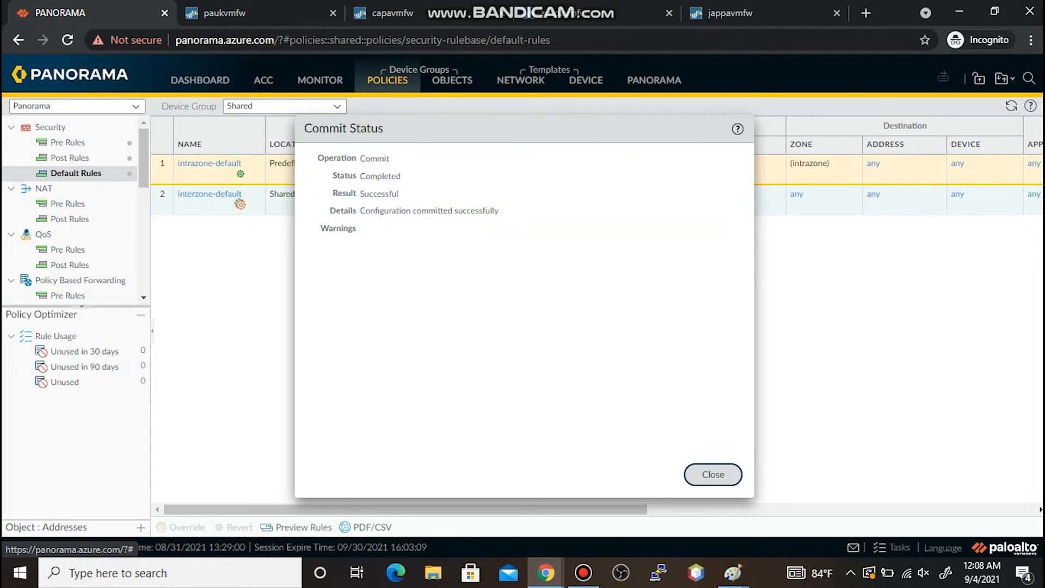
# - Push the committed configuration to both the HOSPITALS and HOTELS device groups
pyautogui.click(713, 474)
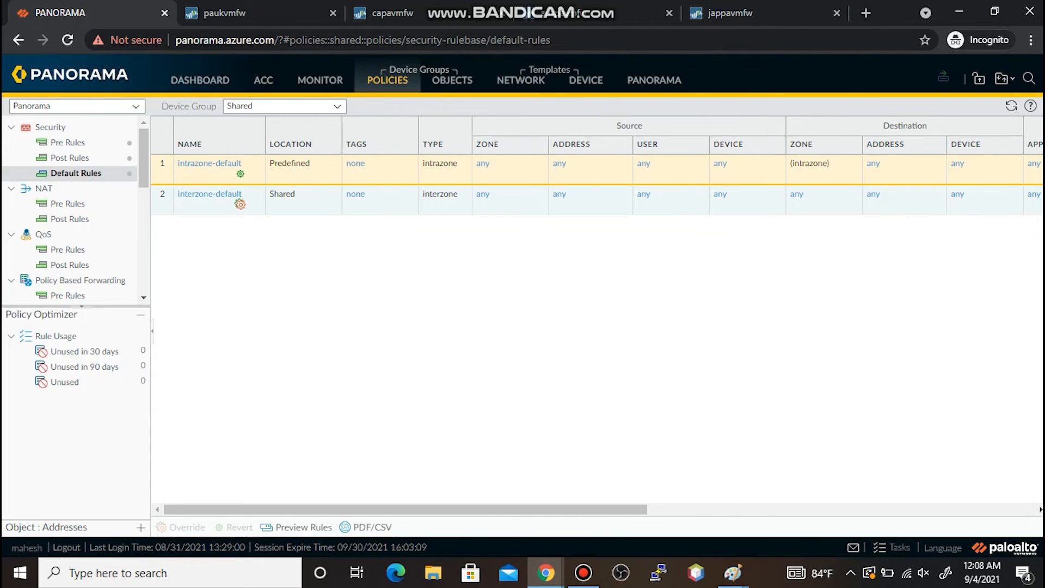
pyautogui.click(1004, 78)
pyautogui.click(974, 116)
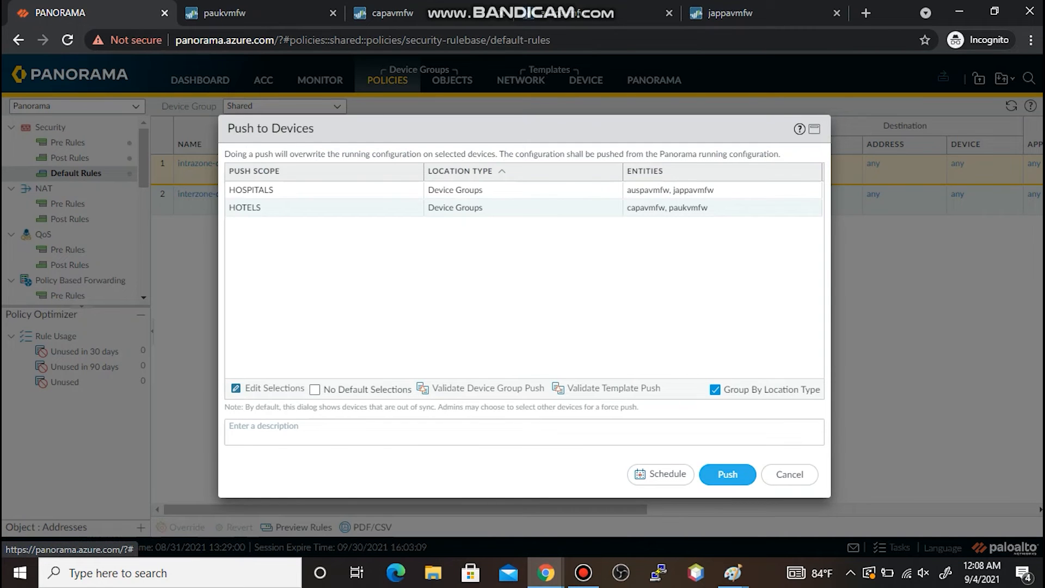
pyautogui.click(727, 474)
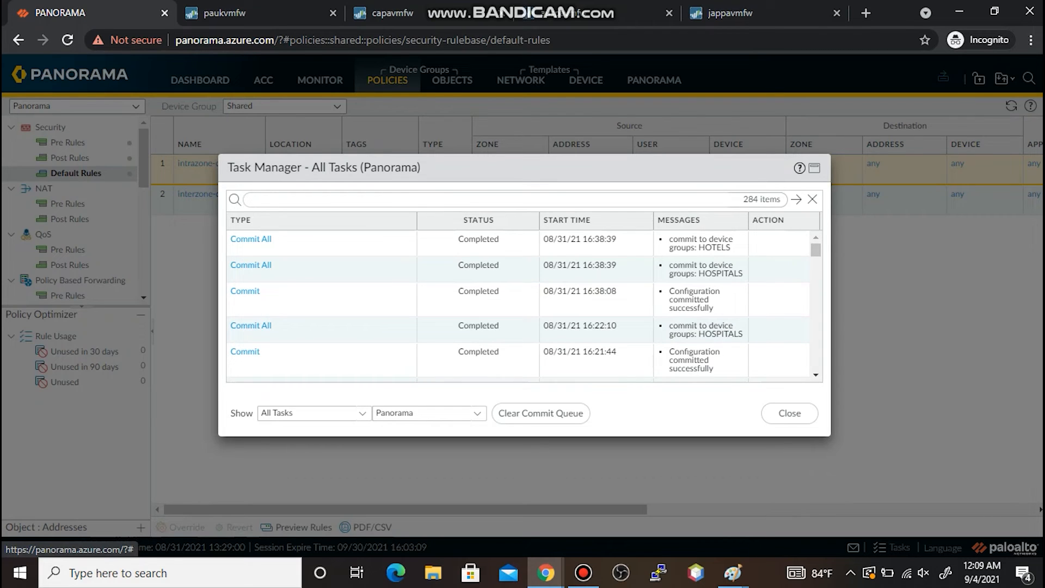
# - Reload paukvmfw's security rules and confirm interzone-default now logs at session end
pyautogui.click(224, 12)
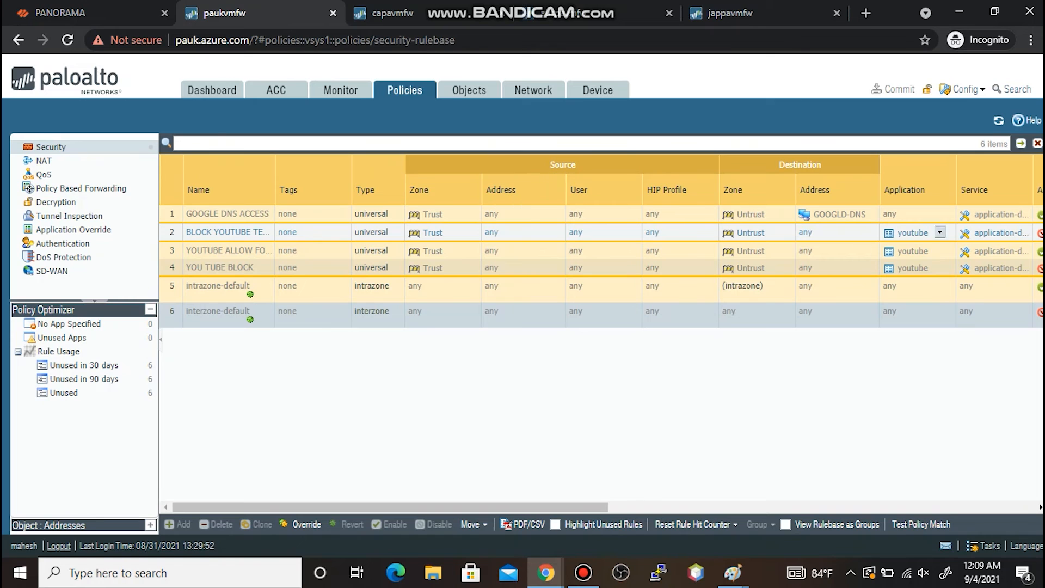
pyautogui.click(998, 121)
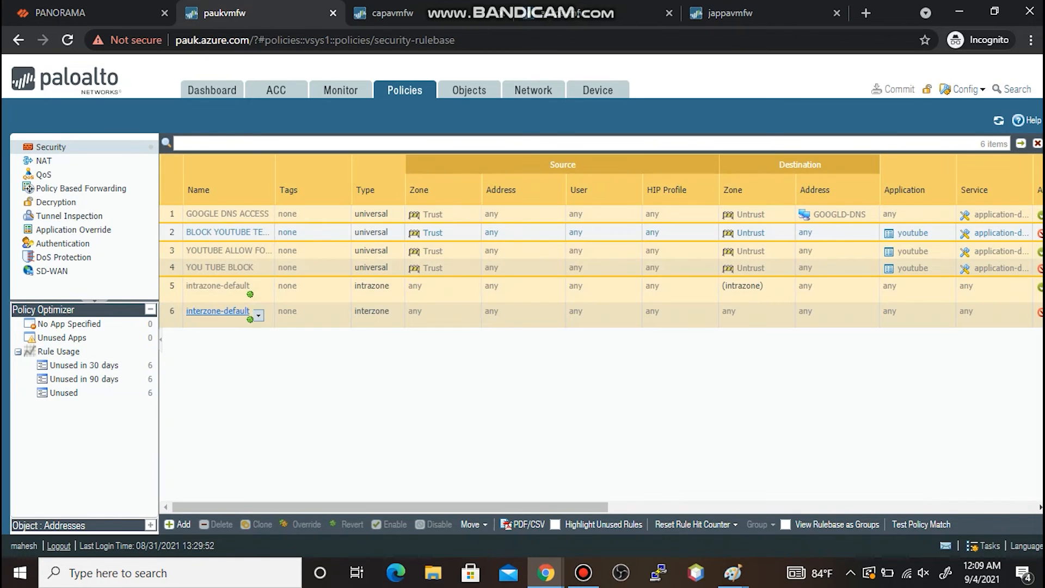
pyautogui.click(223, 310)
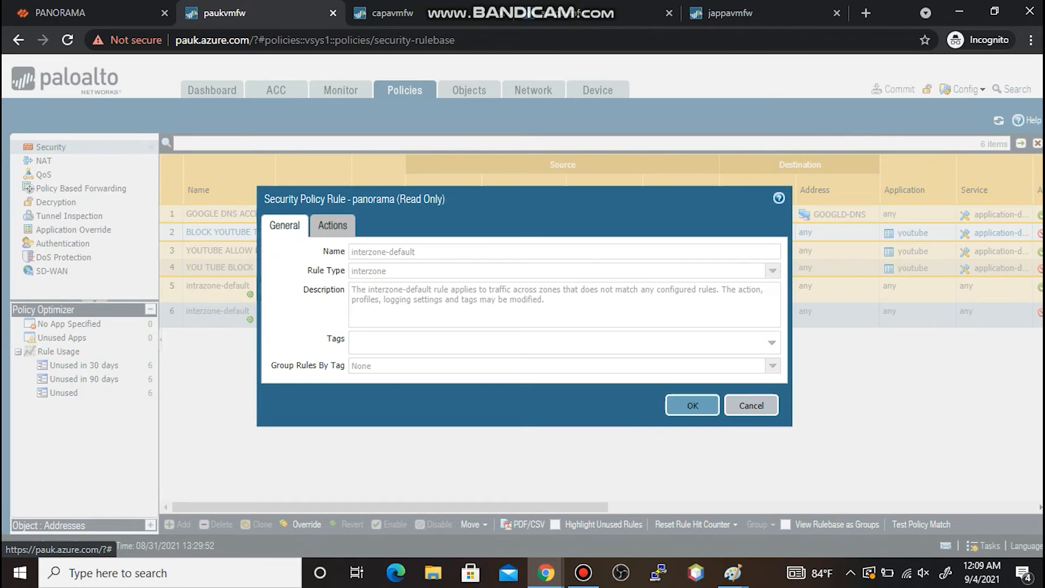
pyautogui.click(332, 225)
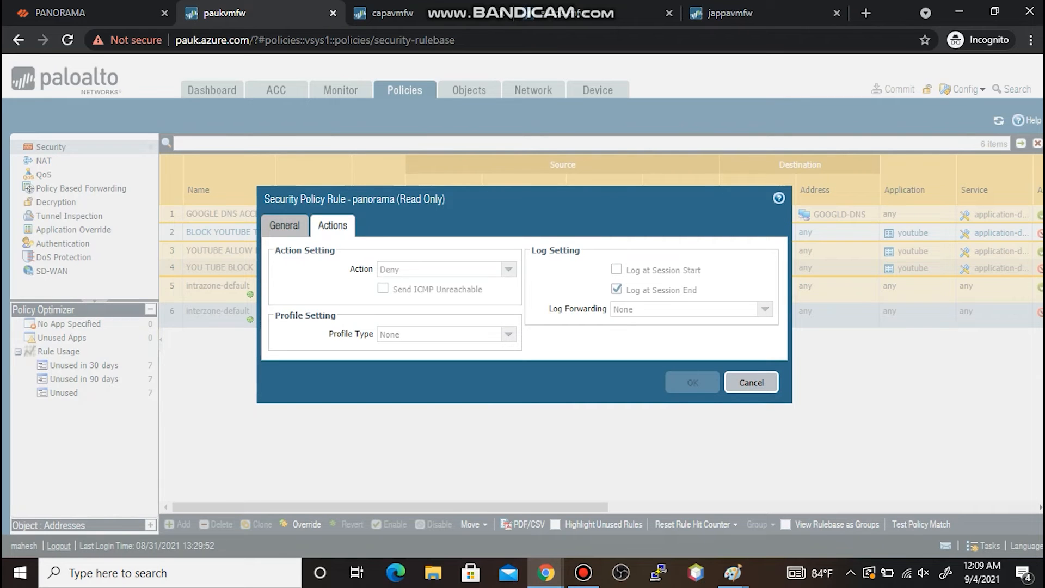
# - On capavmfw, reload the rules and confirm interzone-default's updated session-end logging
pyautogui.hotkey('ctrl', 'Tab')
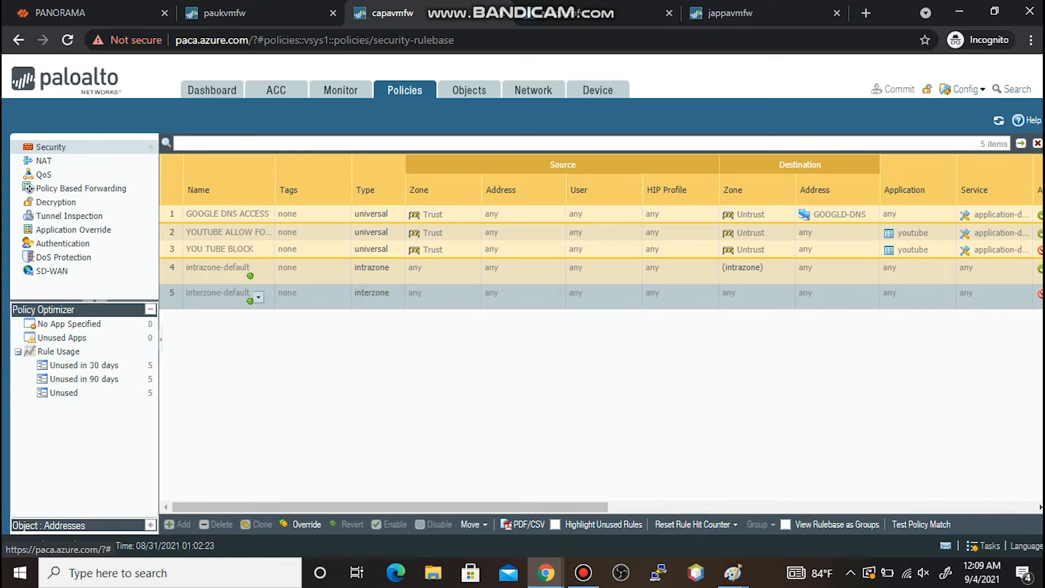
pyautogui.click(239, 293)
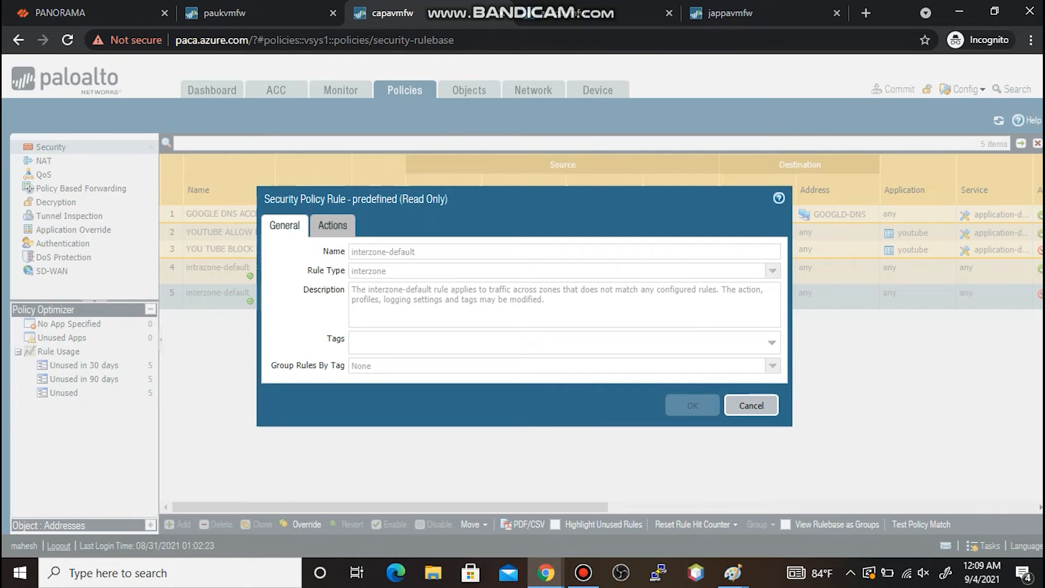
pyautogui.click(332, 225)
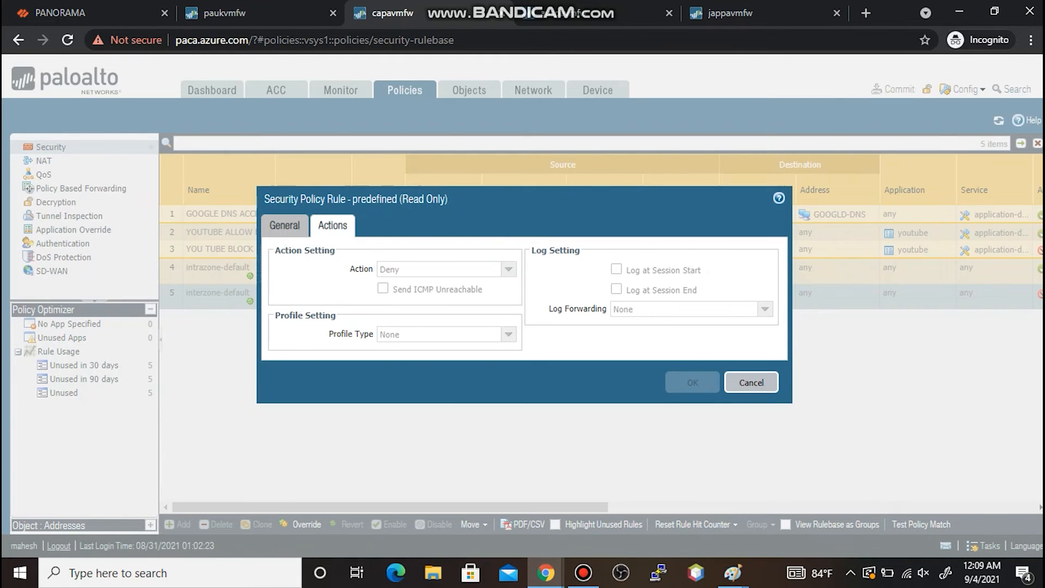
pyautogui.click(751, 383)
pyautogui.click(998, 121)
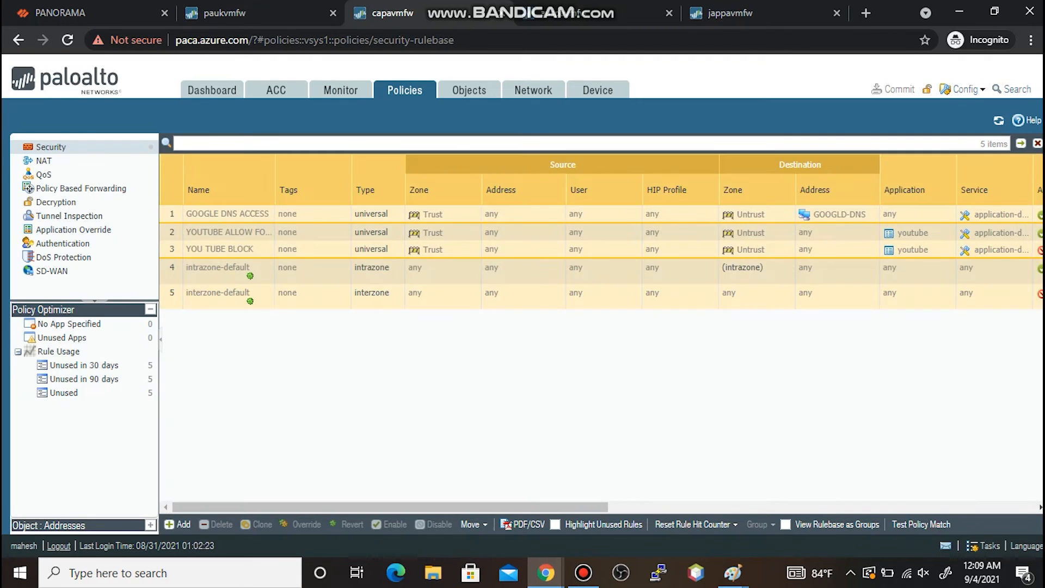
pyautogui.click(228, 293)
pyautogui.click(332, 224)
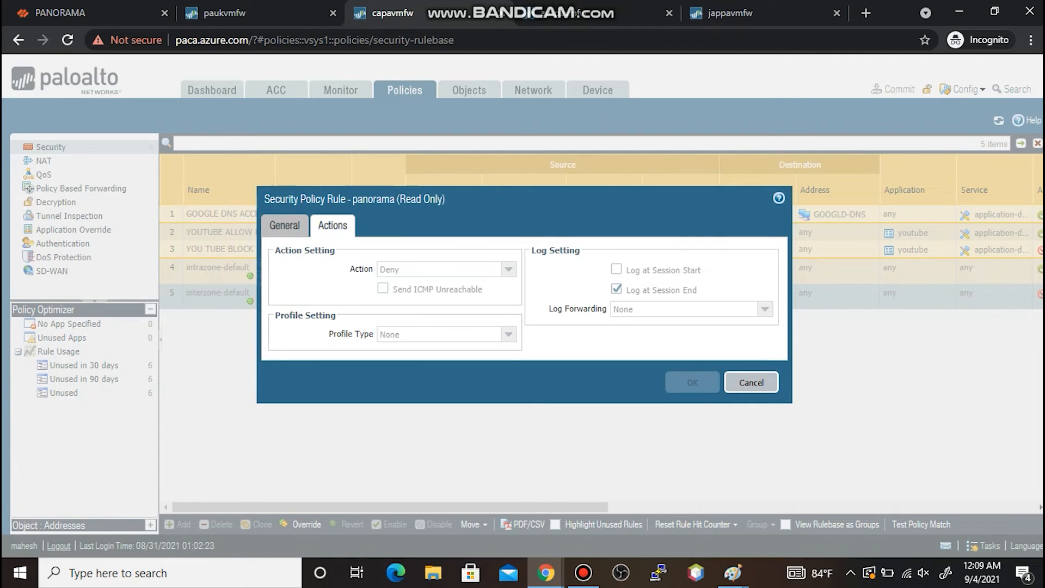
pyautogui.click(751, 383)
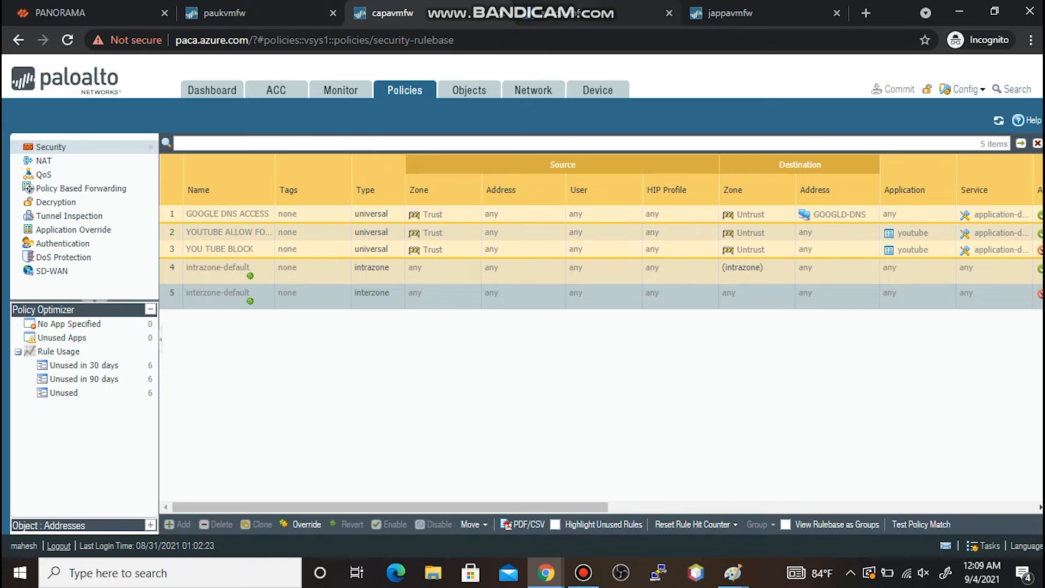
# - Confirm interzone-default's action and logging settings on auspavmfw
pyautogui.click(599, 13)
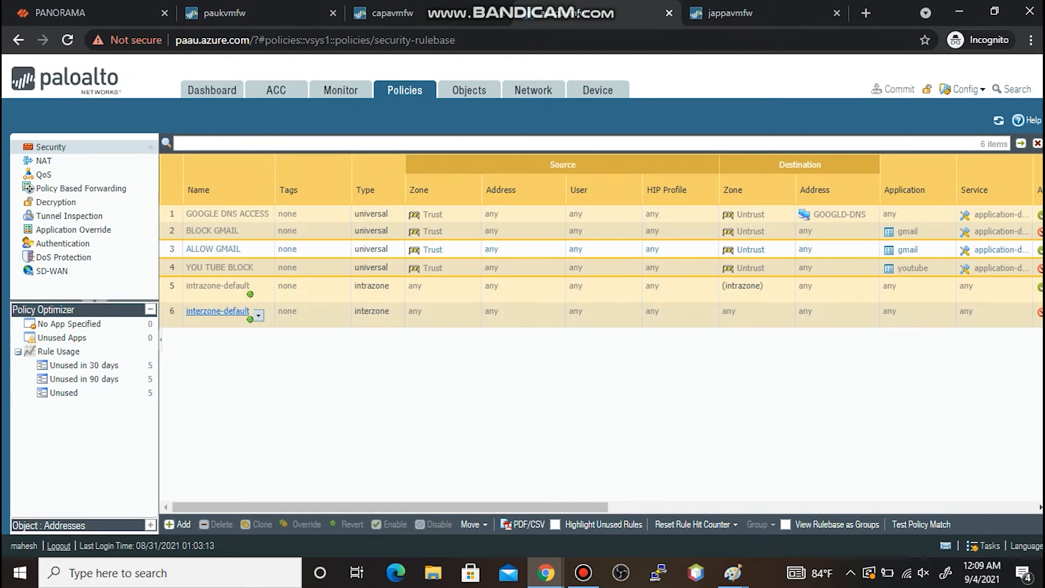
pyautogui.click(218, 311)
pyautogui.click(333, 224)
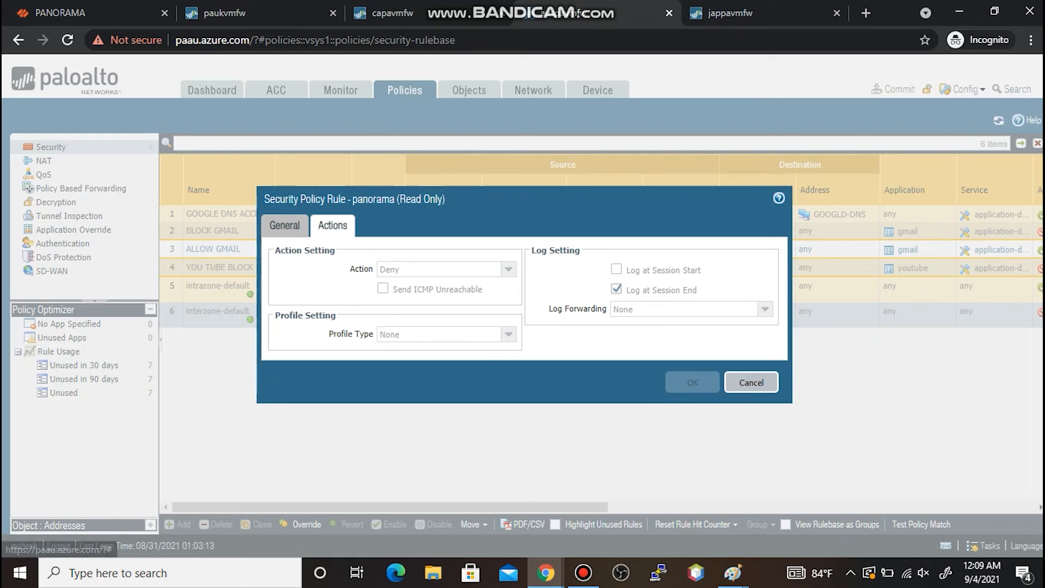
pyautogui.click(751, 382)
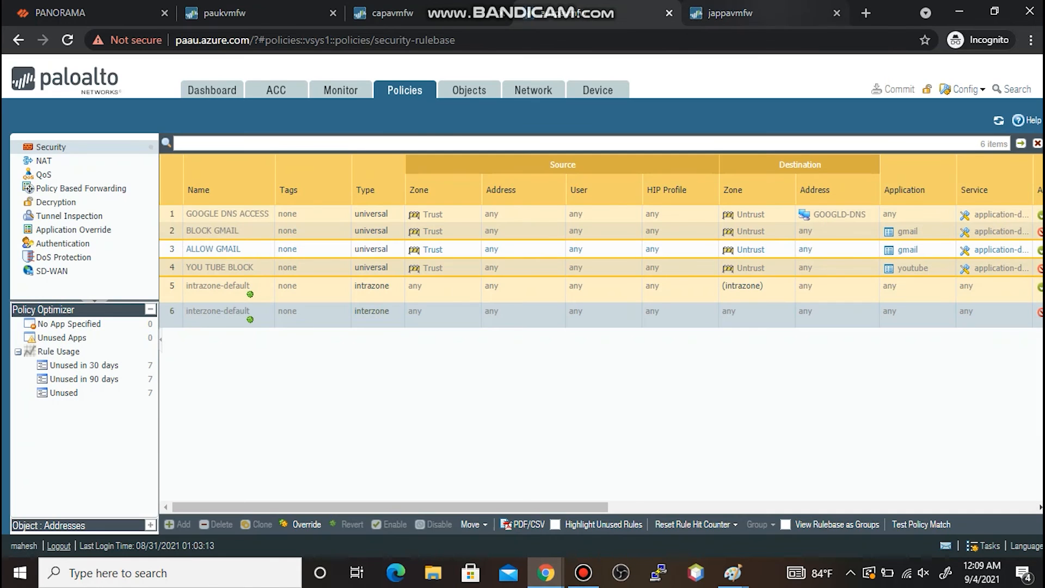
# - On jappavmfw, open Policies > Security and check interzone-default's logging settings
pyautogui.click(731, 13)
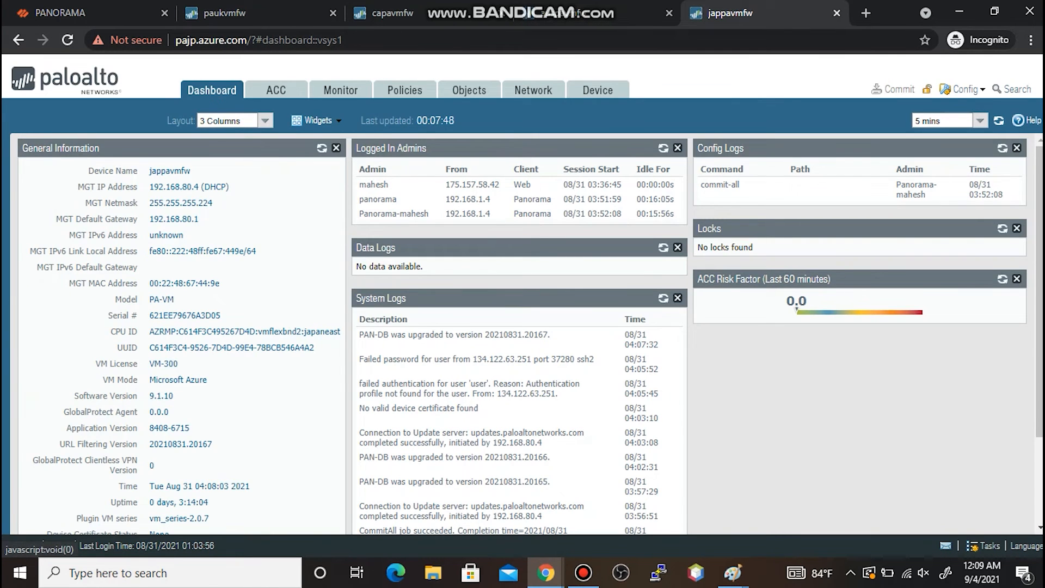
pyautogui.click(405, 90)
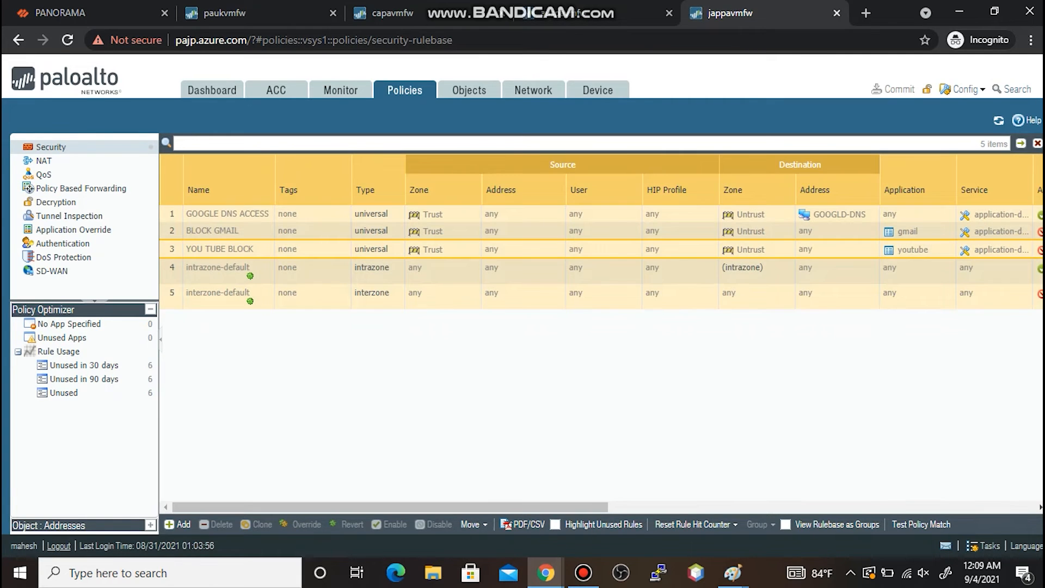
pyautogui.click(218, 292)
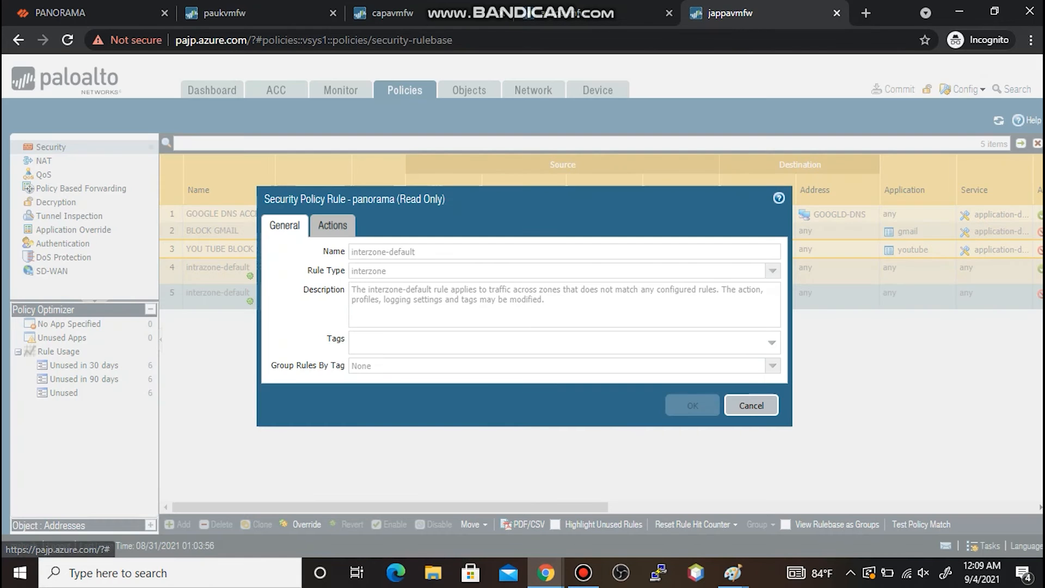
pyautogui.click(332, 225)
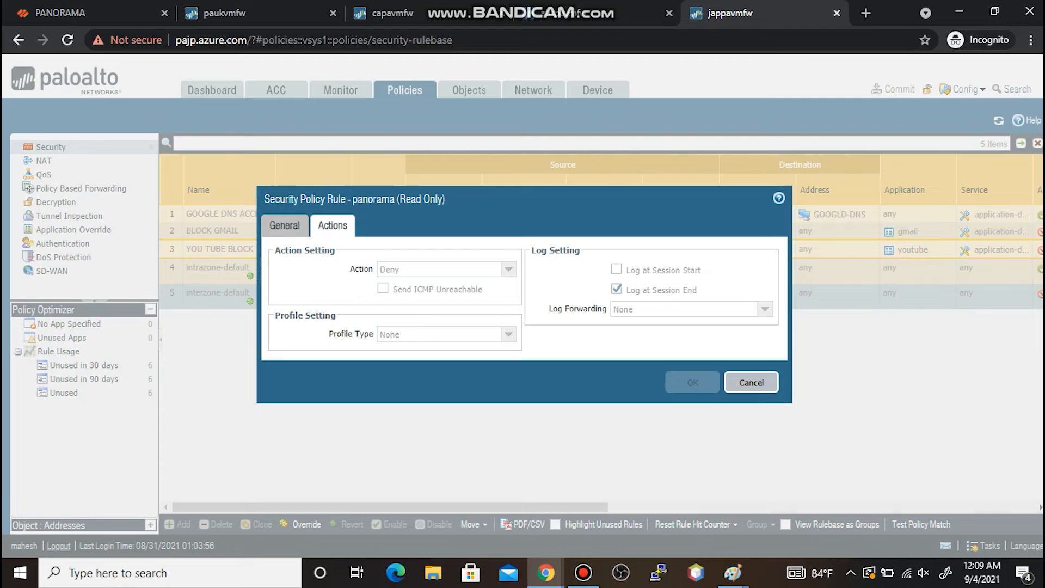
pyautogui.click(751, 382)
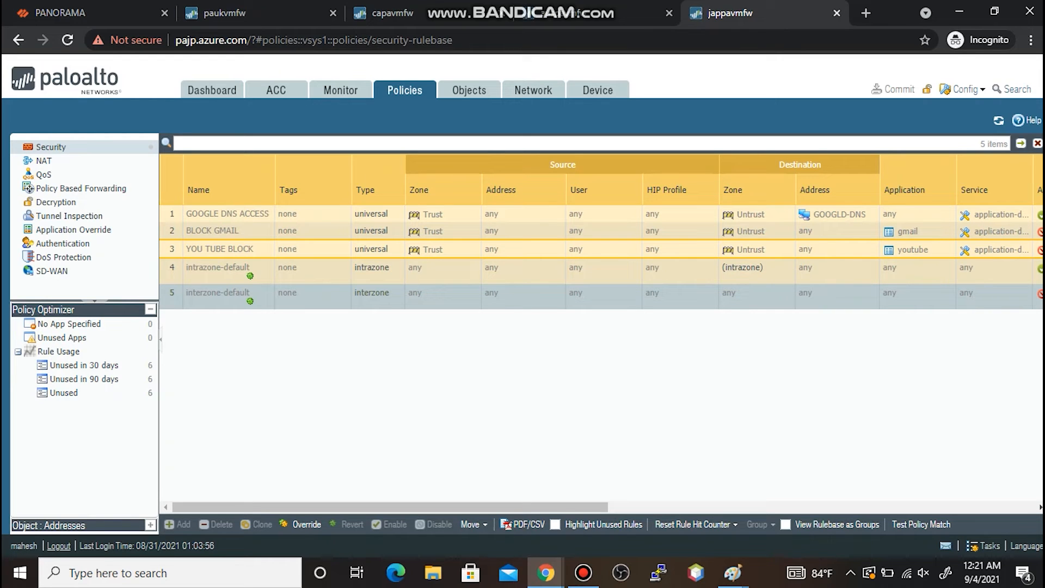
# - Look over the company group diagram in Paint, then return to the Panorama browser tab
pyautogui.click(732, 573)
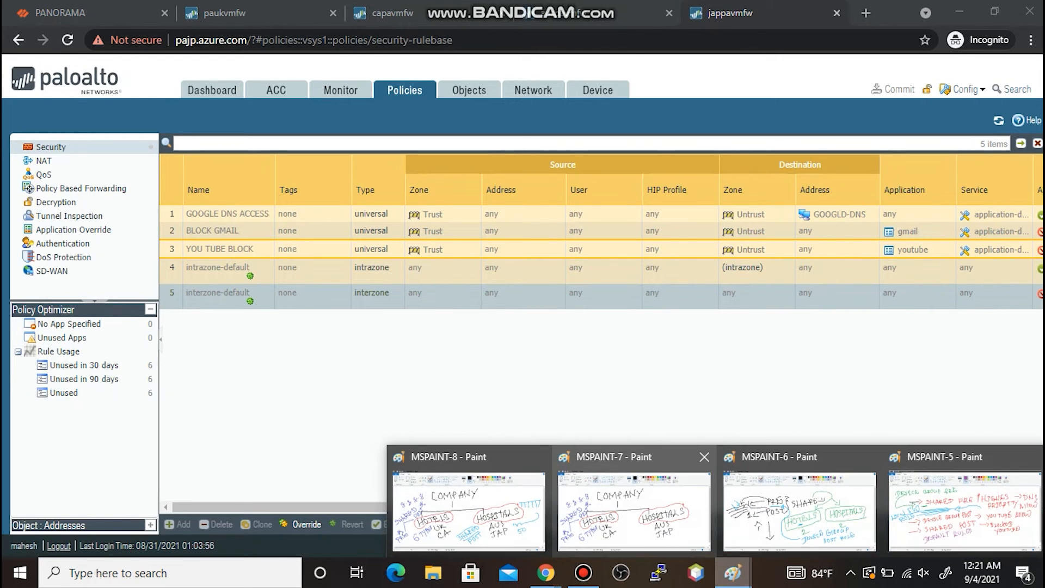
pyautogui.moveTo(634, 511)
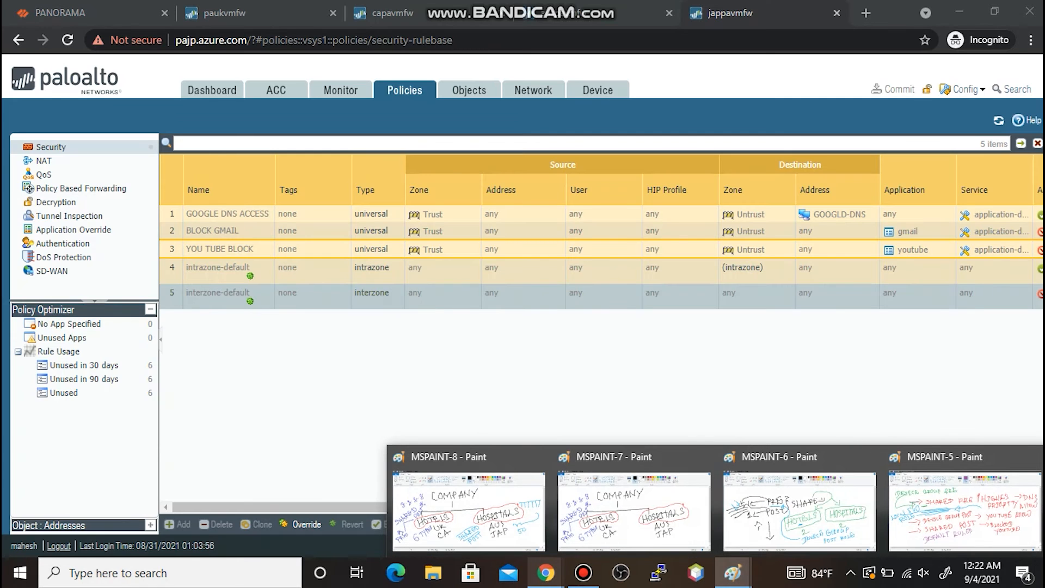
pyautogui.click(546, 573)
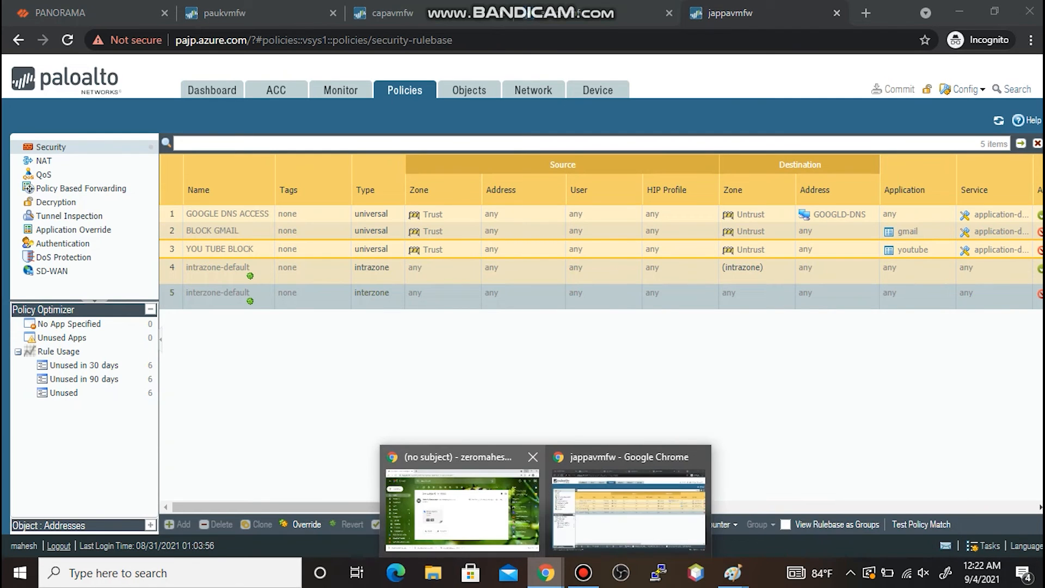
pyautogui.click(632, 511)
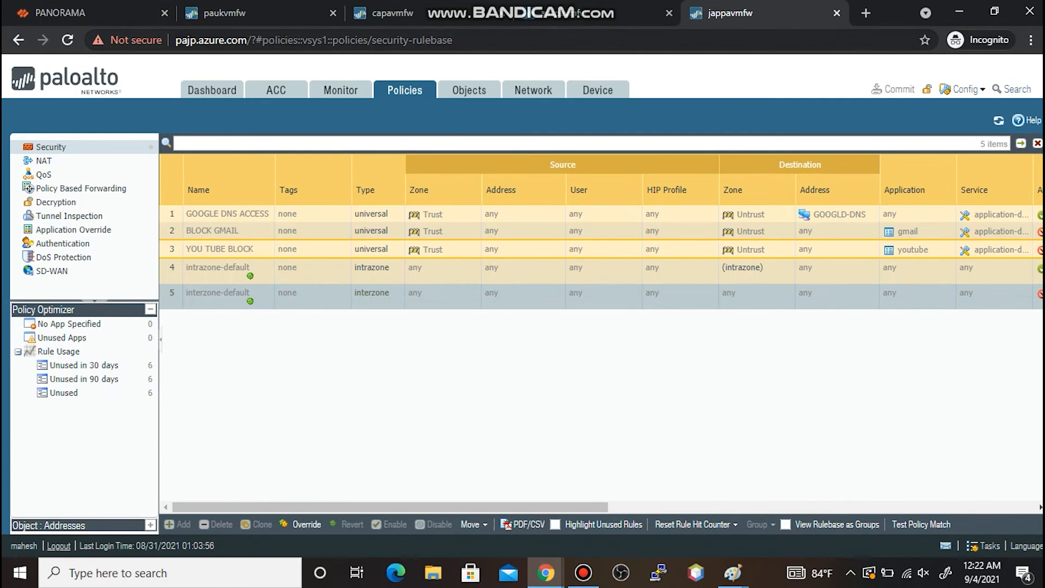
pyautogui.click(87, 13)
# - Close the task list, switch to the HOTELS device group and select interzone-default
pyautogui.click(789, 413)
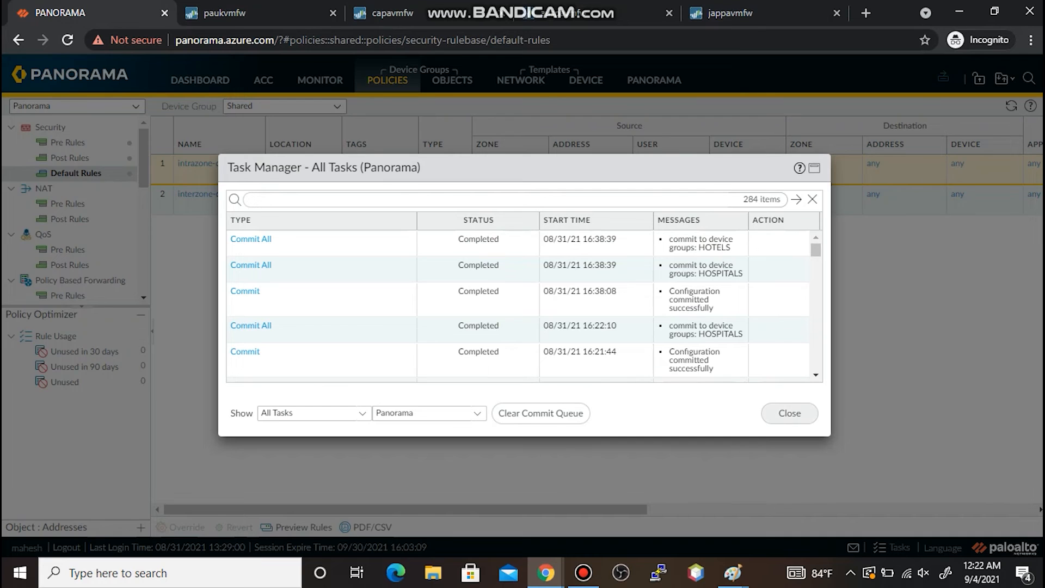
pyautogui.click(337, 106)
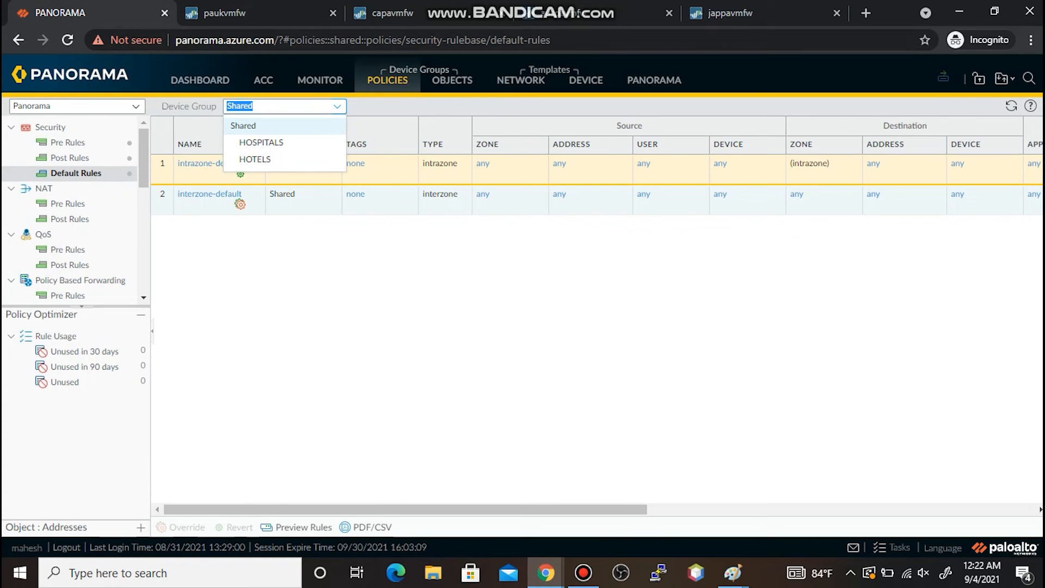
pyautogui.click(305, 159)
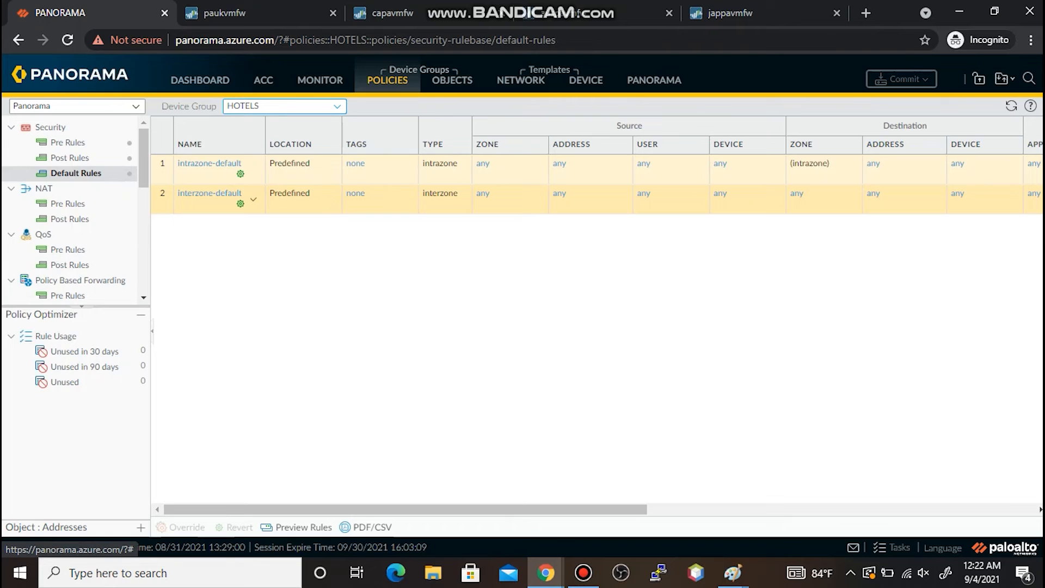
pyautogui.click(209, 194)
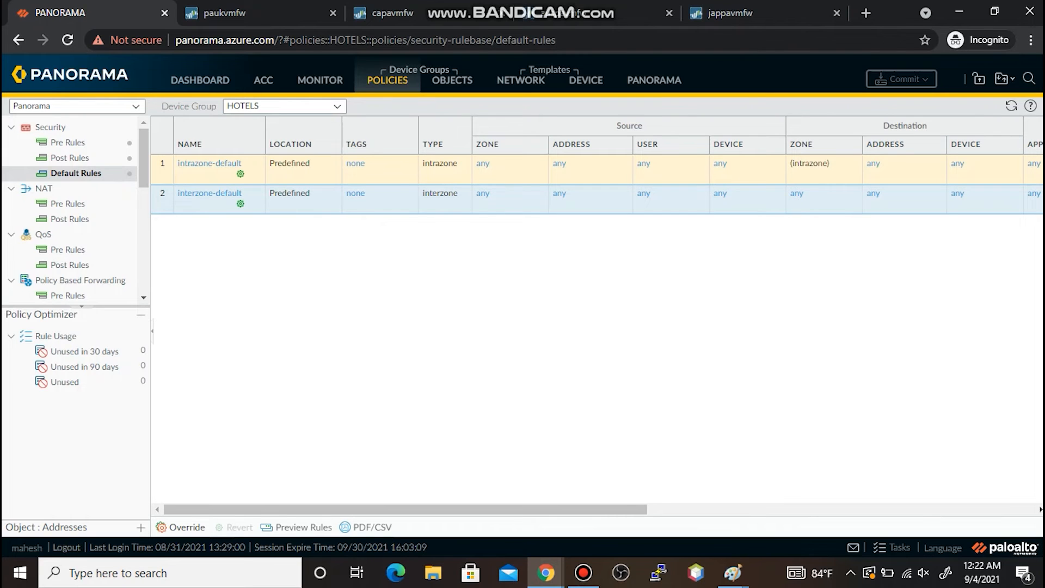
# - Override interzone-default for HOTELS with Log at Session End unchecked
pyautogui.click(180, 528)
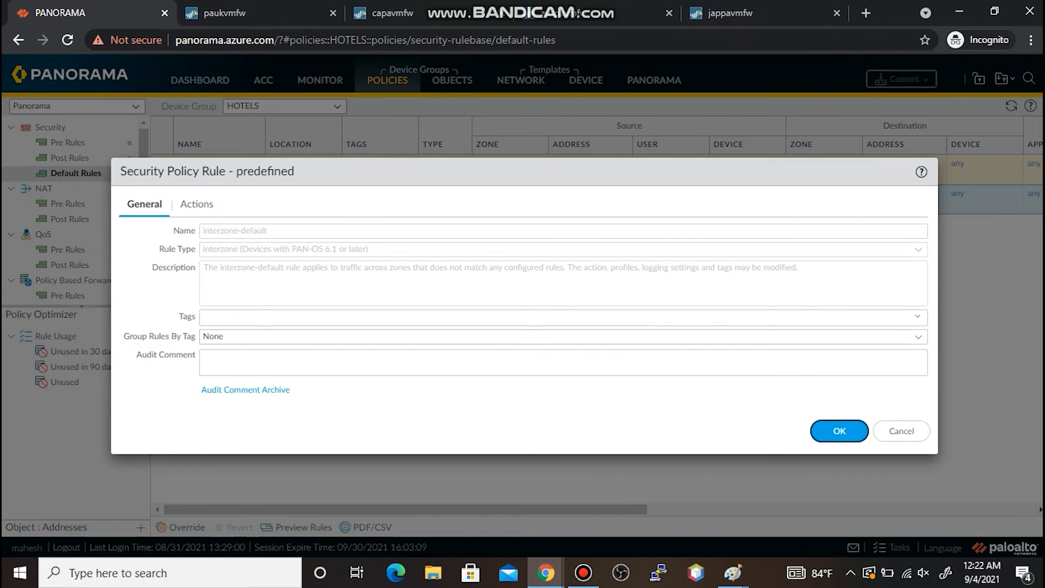
pyautogui.click(197, 203)
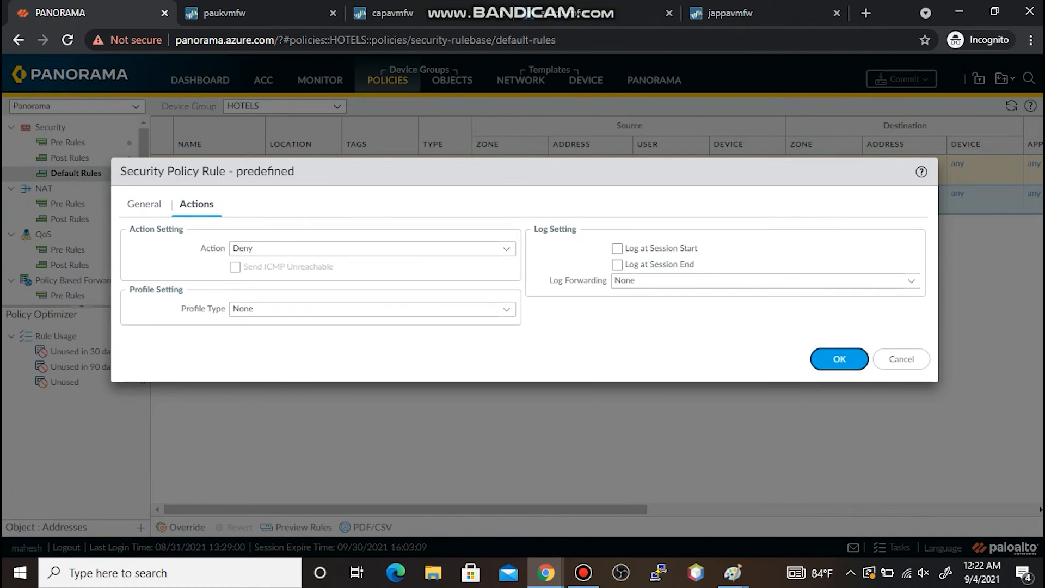
pyautogui.click(617, 264)
pyautogui.click(617, 264)
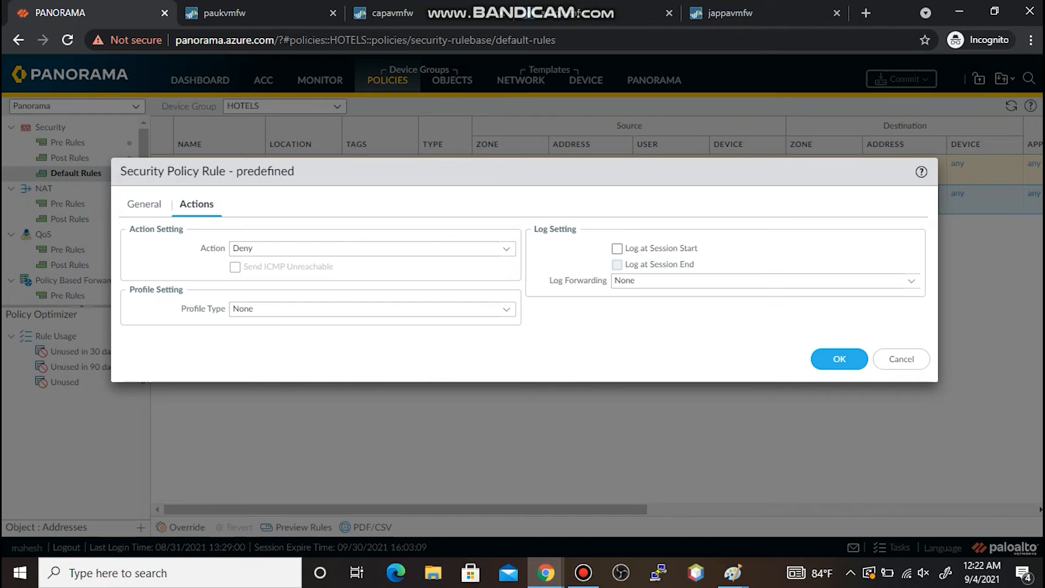
pyautogui.click(840, 360)
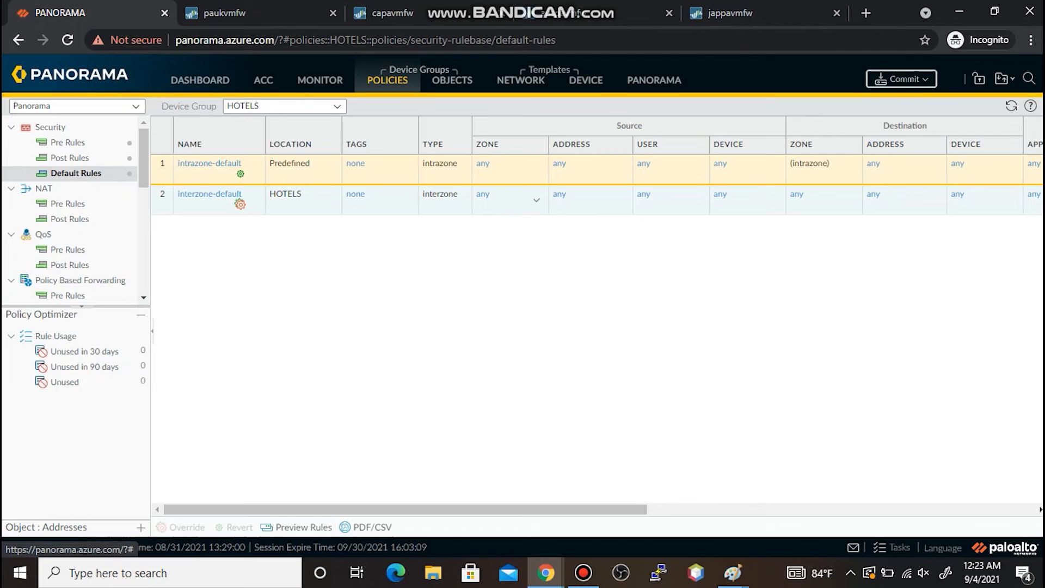
# - Reopen the HOTELS override to verify session-end logging is off
pyautogui.click(210, 195)
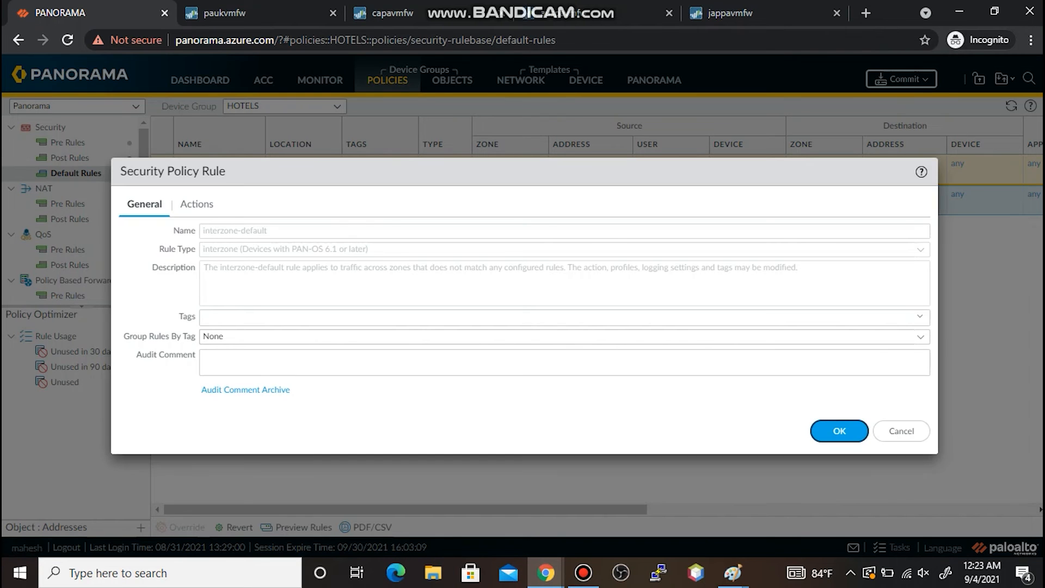
pyautogui.click(196, 203)
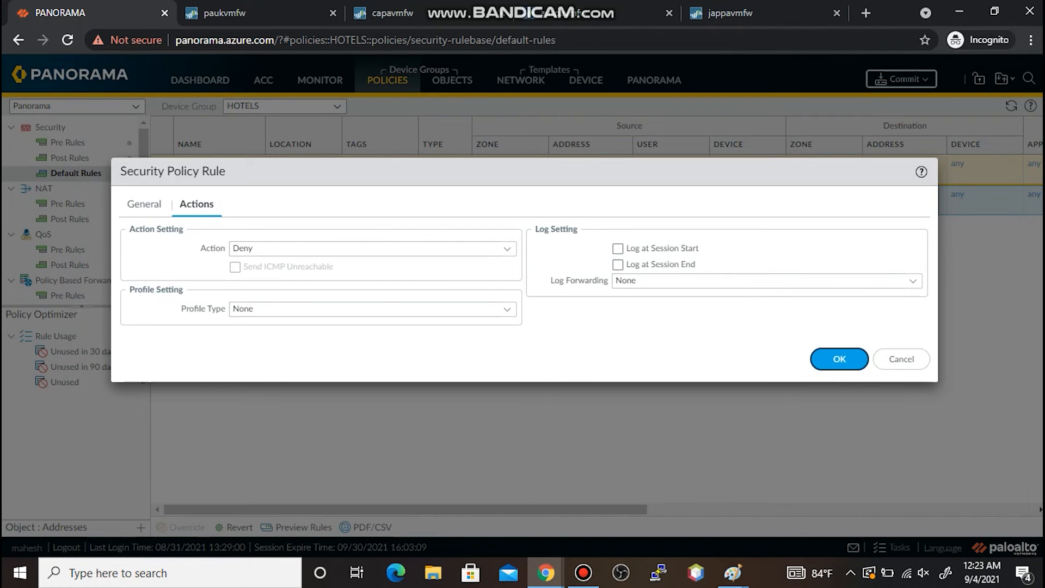
pyautogui.click(839, 358)
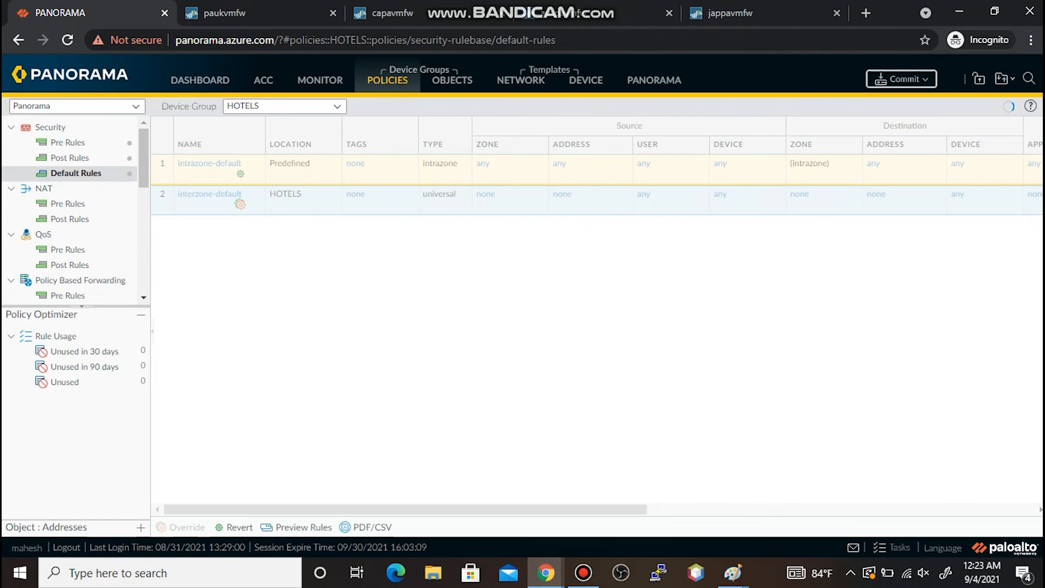
# - Commit the HOTELS interzone-default override to Panorama
pyautogui.click(901, 79)
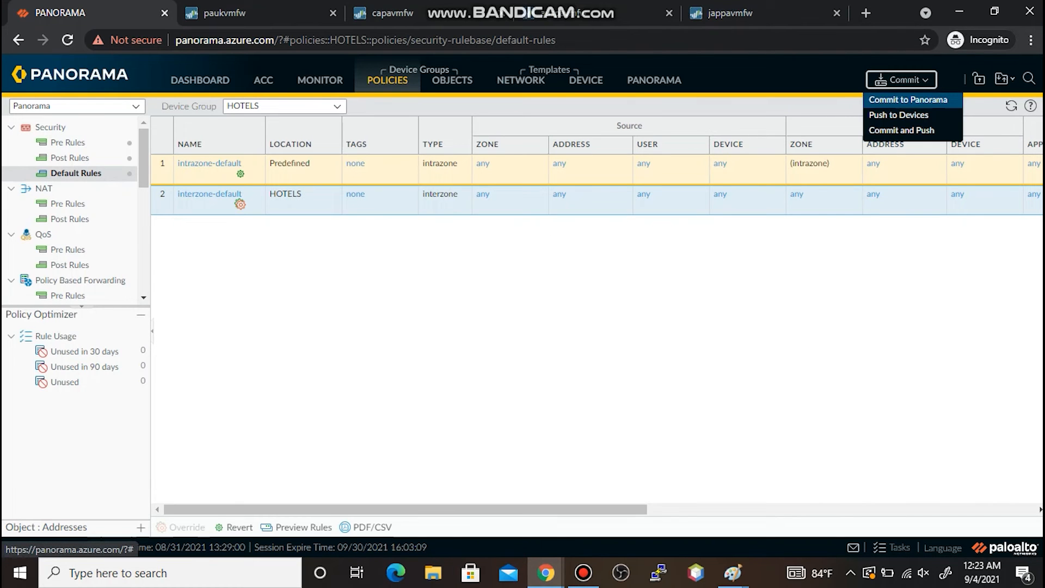
pyautogui.click(907, 100)
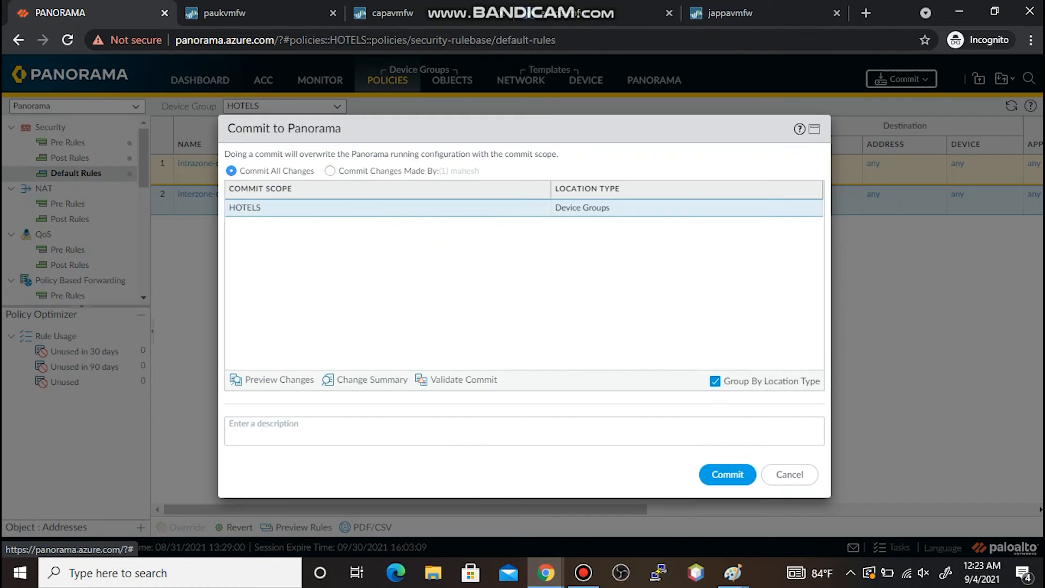
pyautogui.click(727, 474)
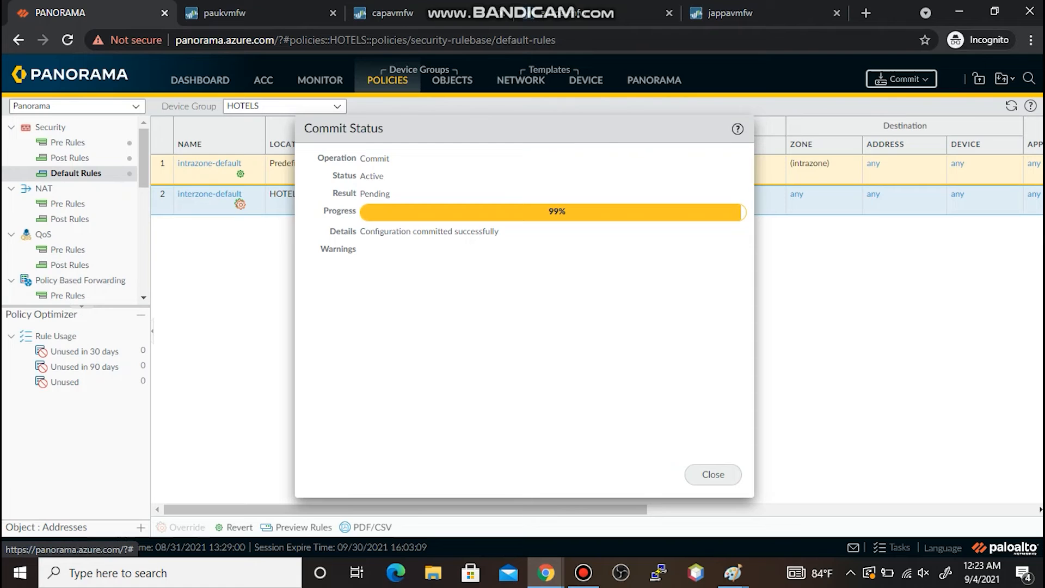
pyautogui.click(713, 474)
# - Push the HOTELS configuration out to its firewalls
pyautogui.click(944, 79)
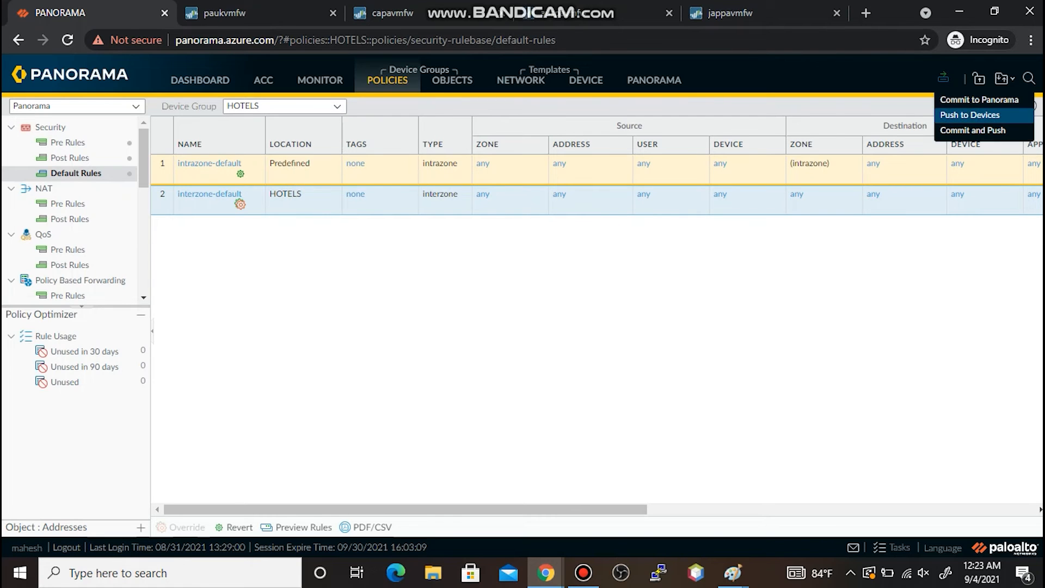
pyautogui.click(970, 115)
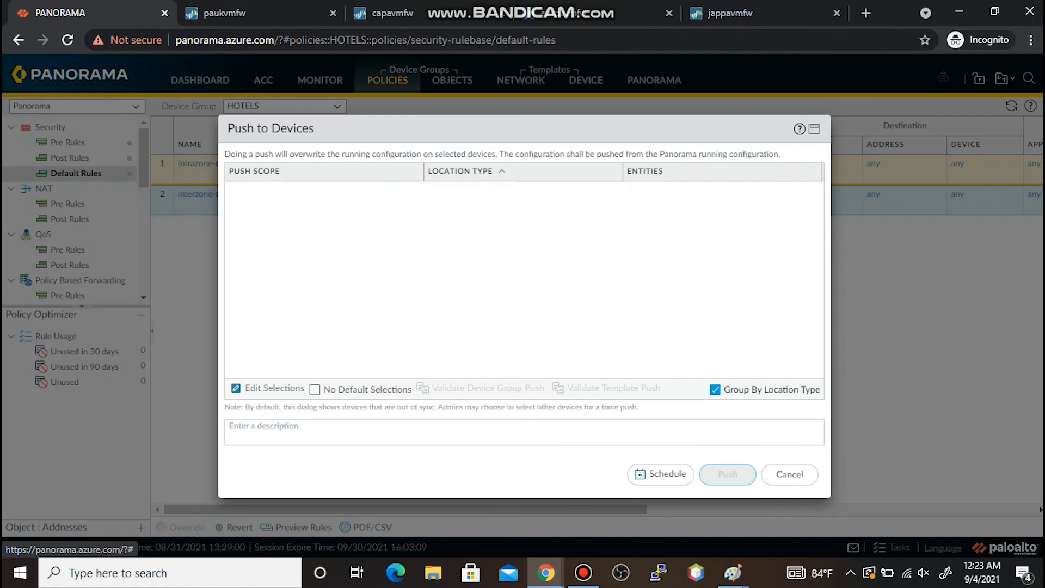
pyautogui.click(727, 474)
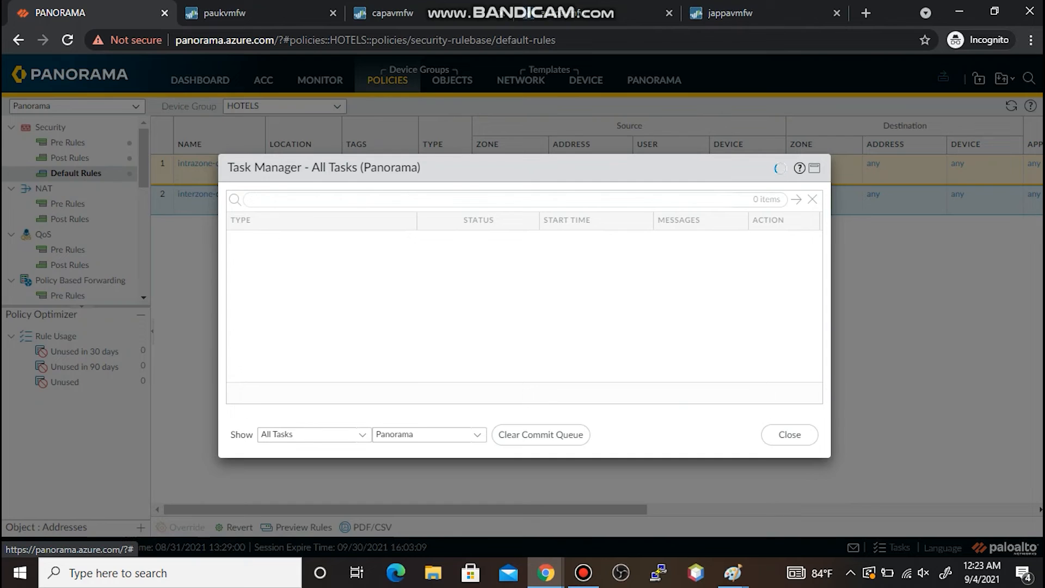
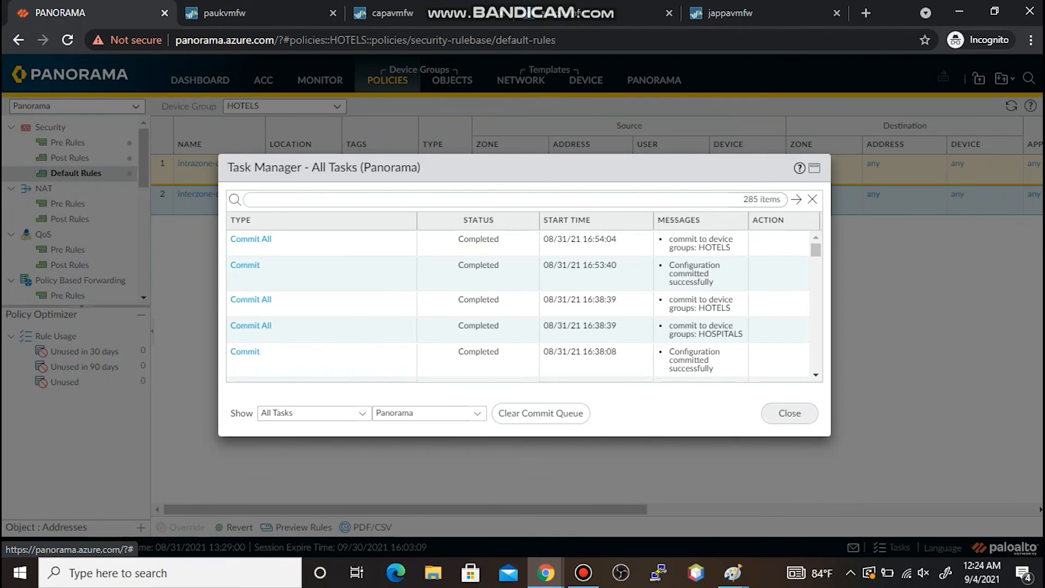
# - Dismiss the finished HOTELS commit tasks and go to the paukvmfw firewall's security rules
pyautogui.click(789, 413)
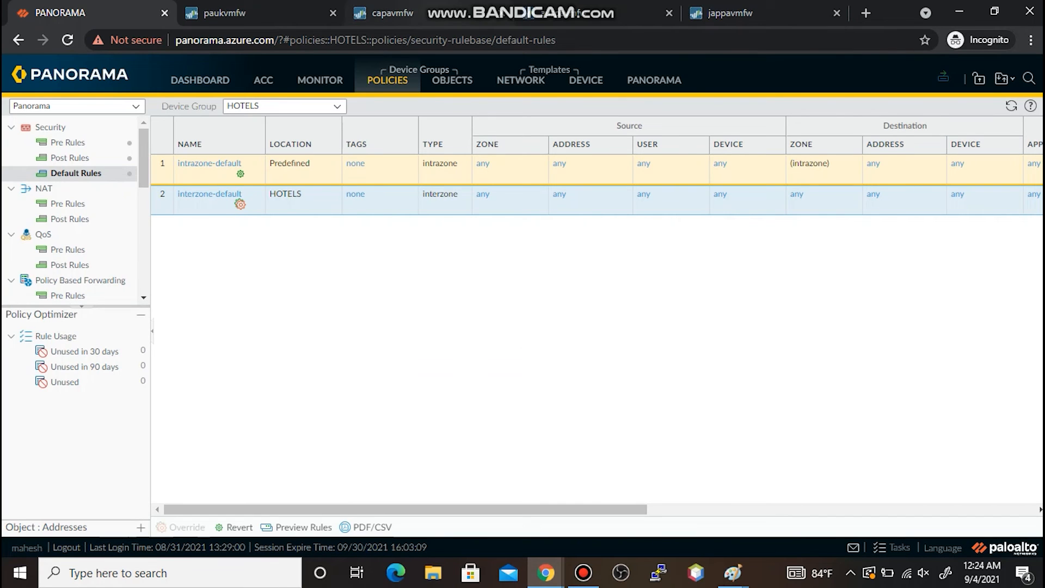
pyautogui.click(234, 13)
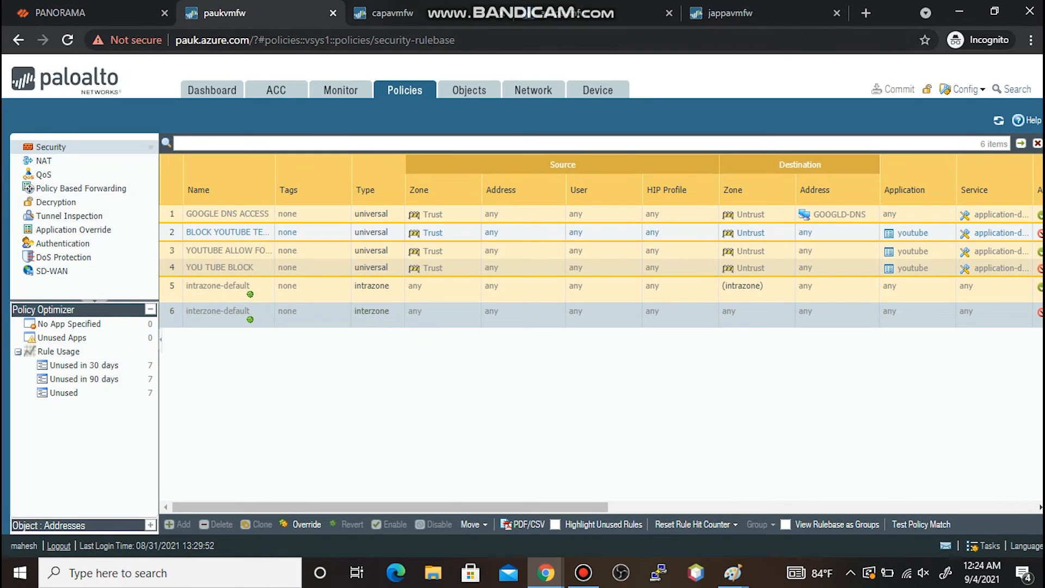
# - Refresh paukvmfw's security rules and confirm interzone-default's action is Deny
pyautogui.click(999, 120)
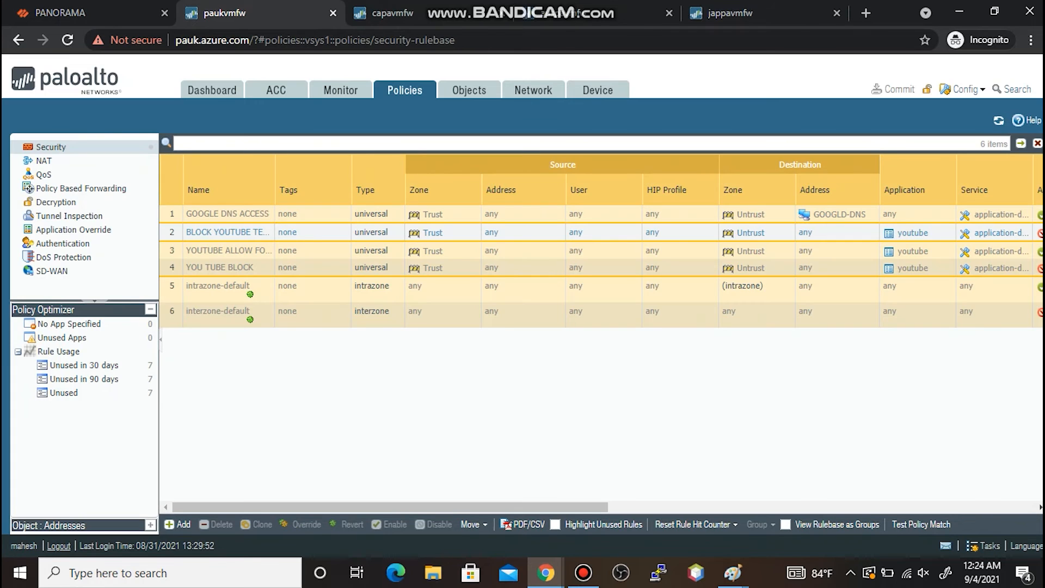
pyautogui.click(229, 310)
pyautogui.click(333, 225)
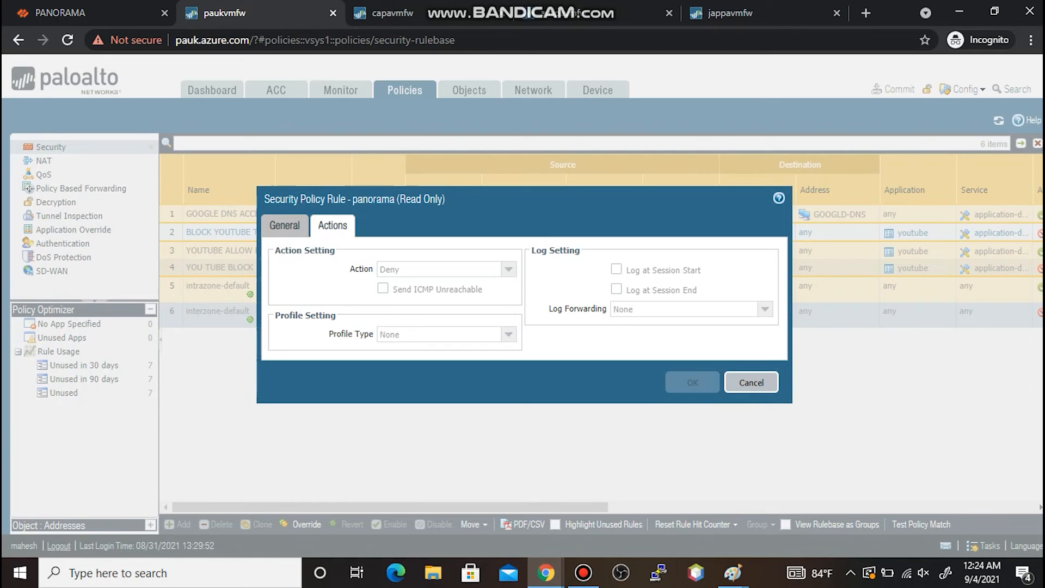
pyautogui.click(751, 382)
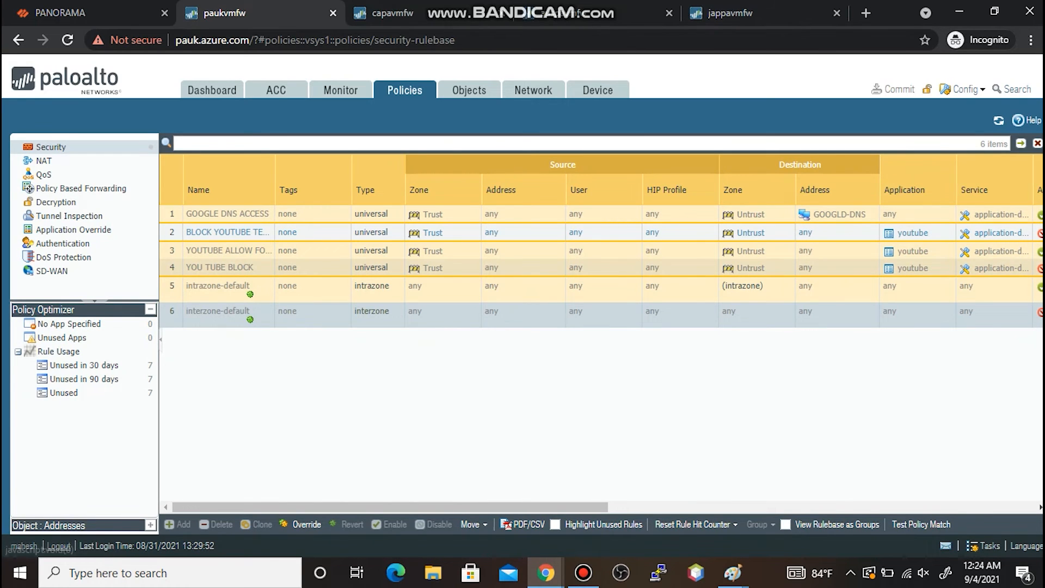
# - Confirm interzone-default is also Deny on capavmfw, then move to the firewall with the Gmail rules
pyautogui.click(393, 13)
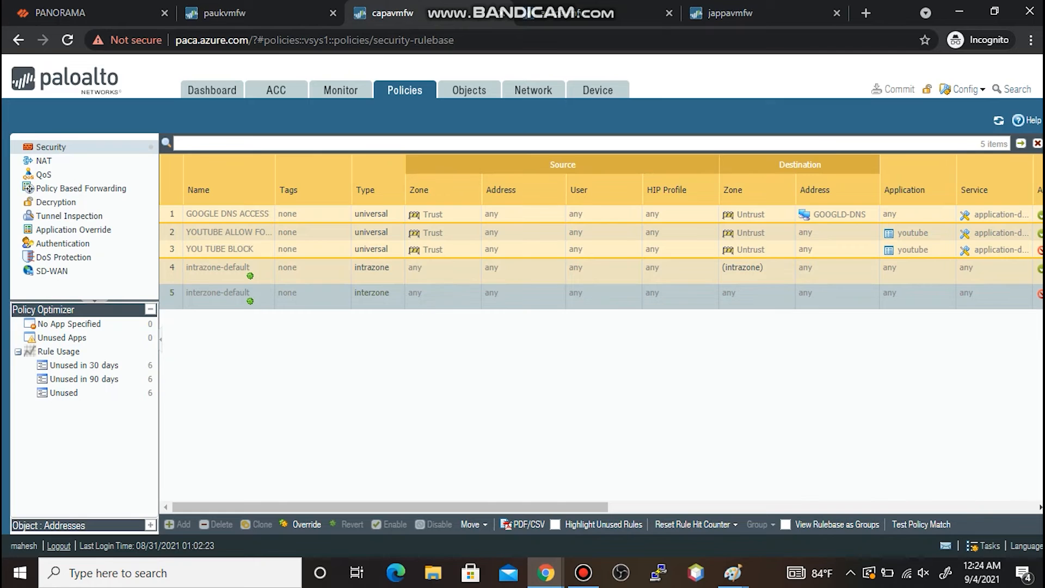
pyautogui.click(999, 120)
pyautogui.click(218, 292)
pyautogui.click(333, 226)
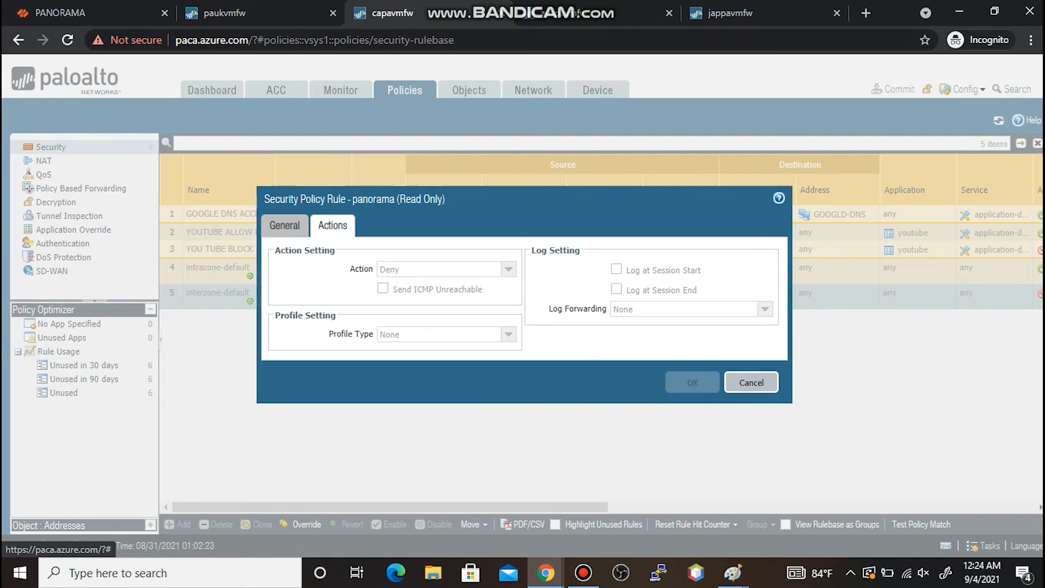
pyautogui.click(751, 383)
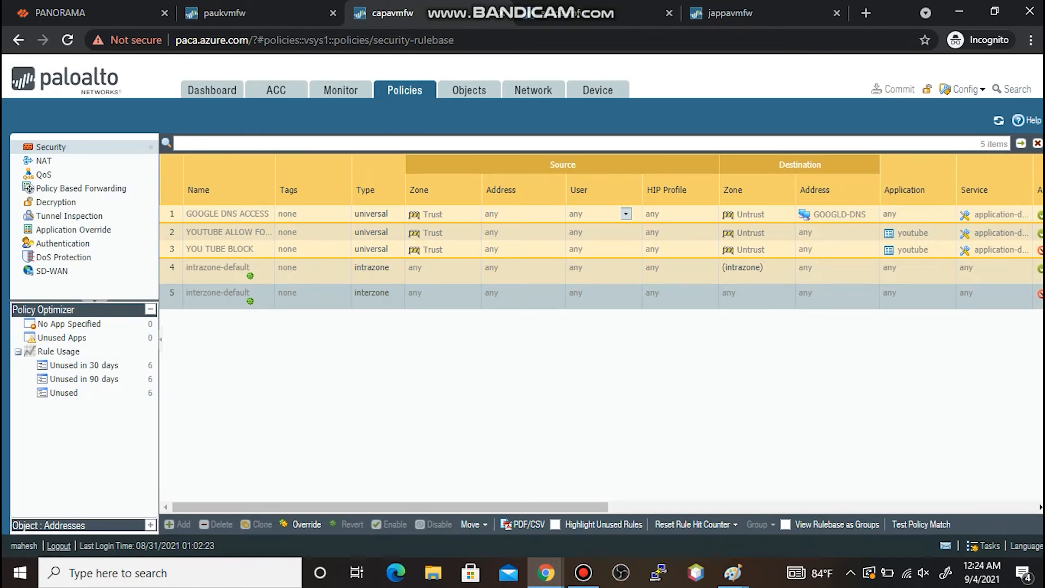
pyautogui.click(626, 12)
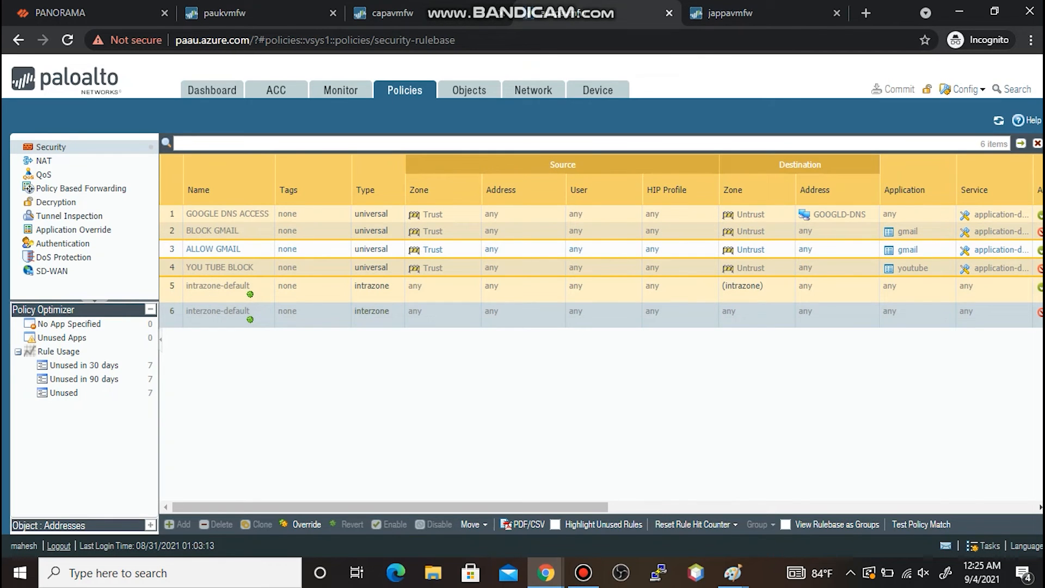
# - Check that the Gmail firewall's interzone-default is Deny with session-end logging
pyautogui.click(245, 311)
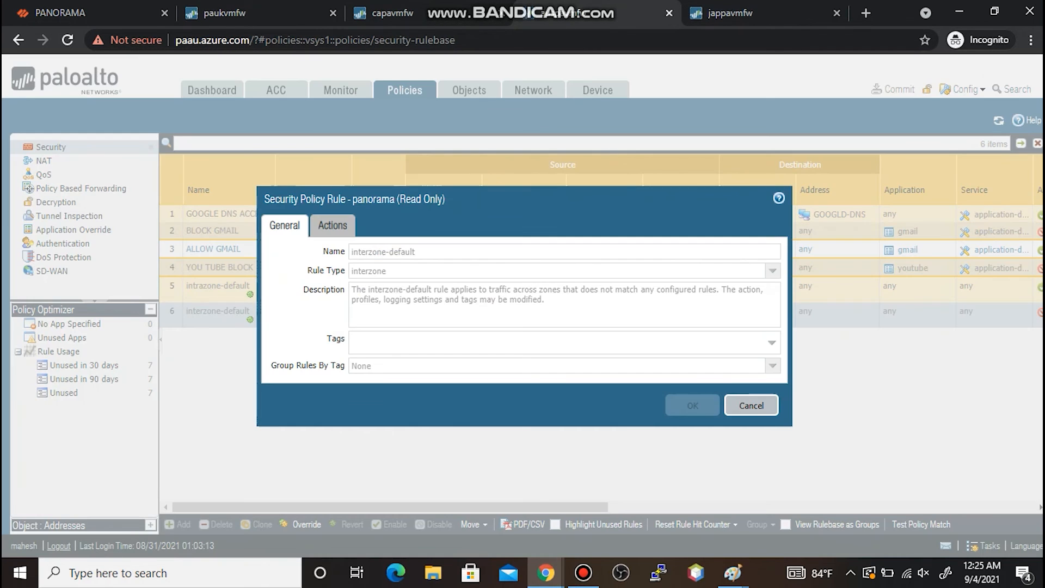
pyautogui.click(333, 225)
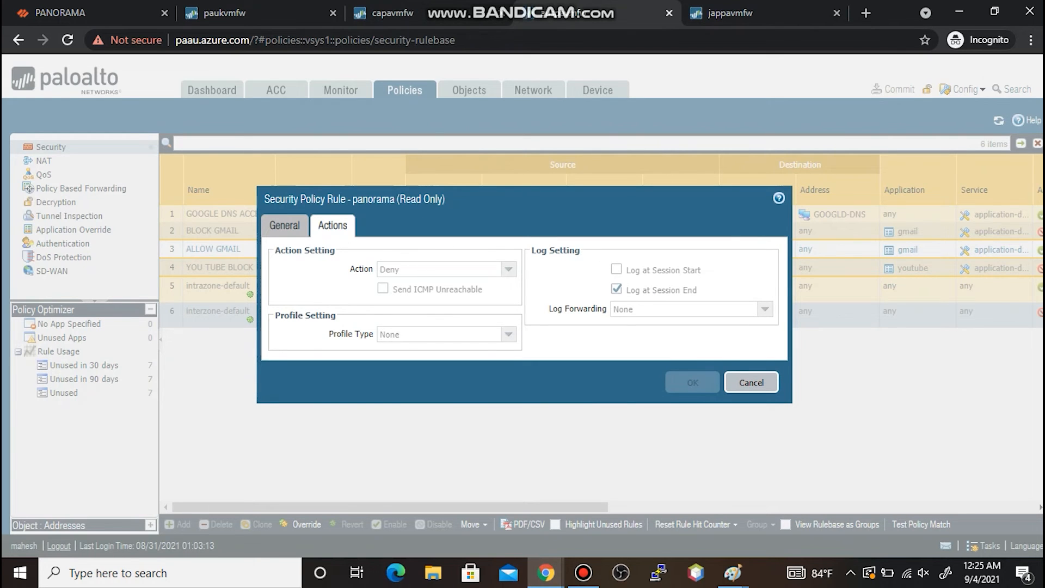
pyautogui.click(751, 382)
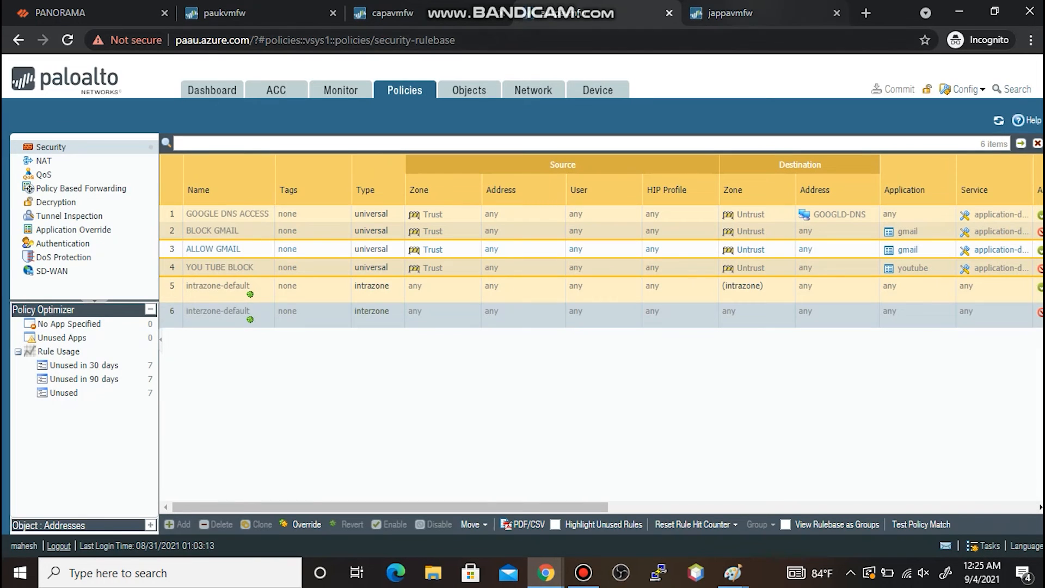
# - Refresh jappavmfw's security rules and verify the same Deny setting on interzone-default
pyautogui.click(754, 13)
pyautogui.click(998, 120)
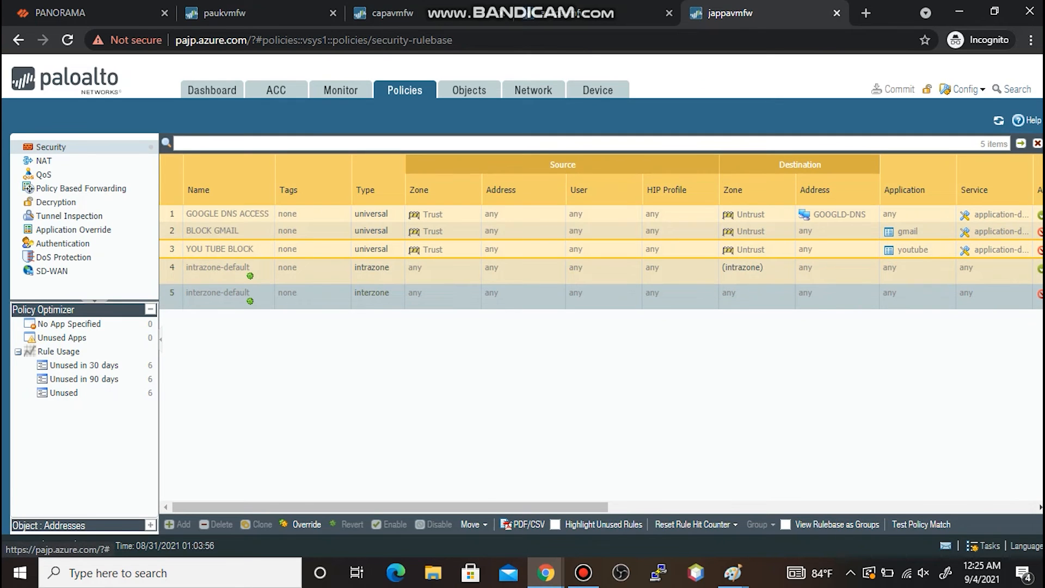
pyautogui.click(217, 293)
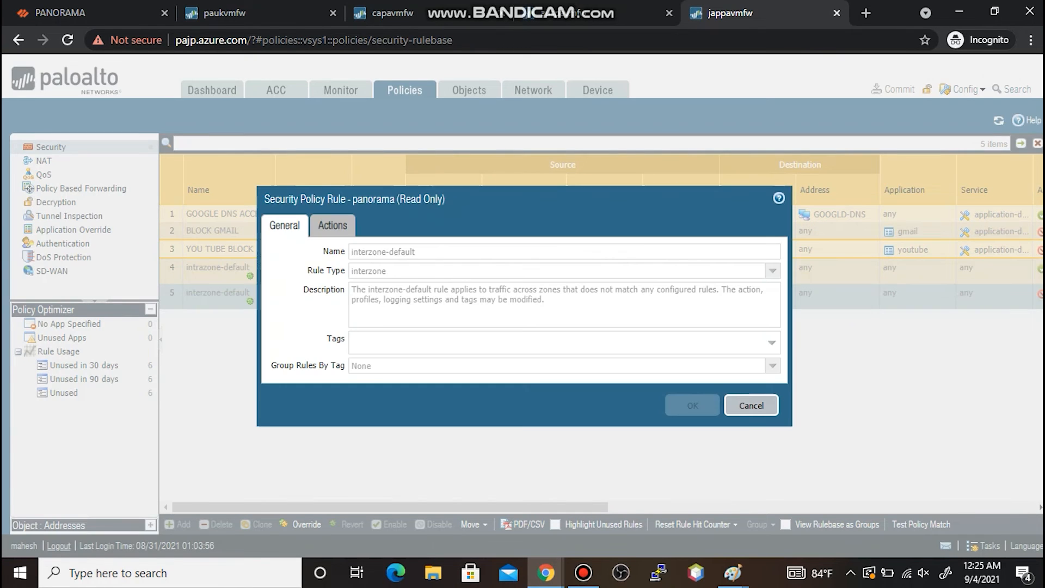
pyautogui.click(333, 225)
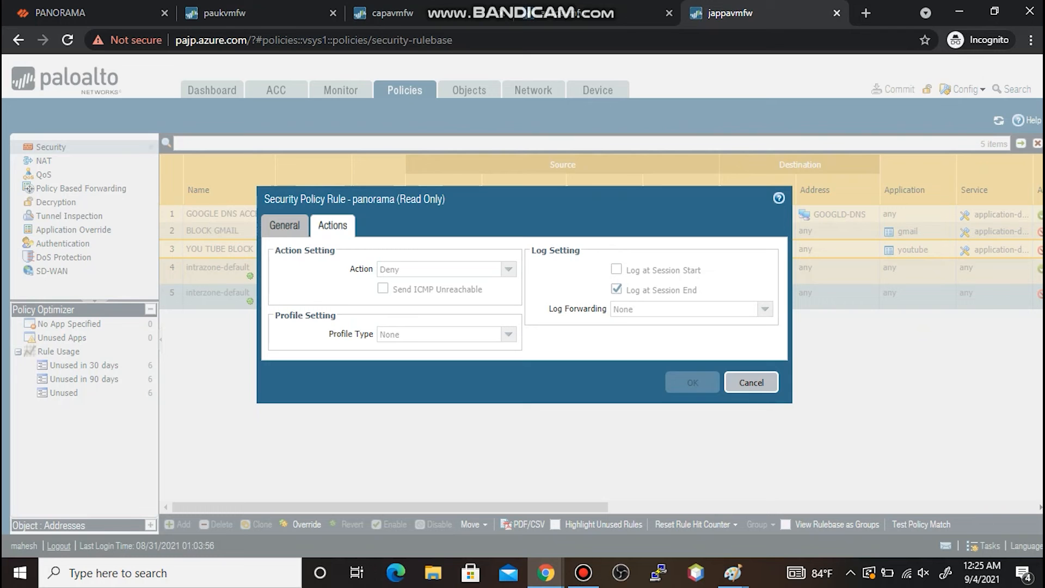
pyautogui.click(751, 382)
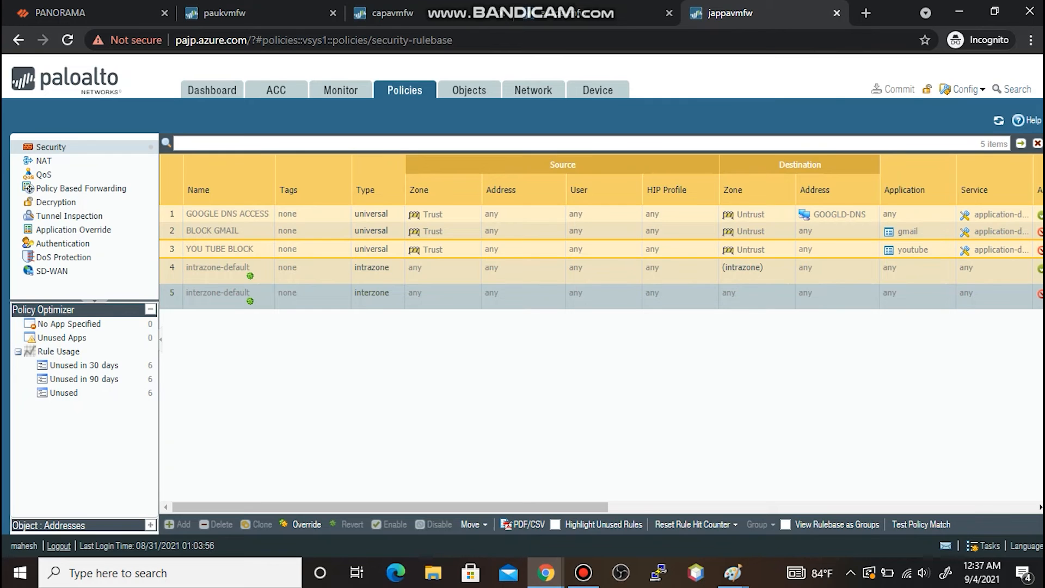
# - Launch a new Microsoft Paint window with mspaint
pyautogui.click(733, 573)
pyautogui.press('super+r')
pyautogui.write('mspaint')
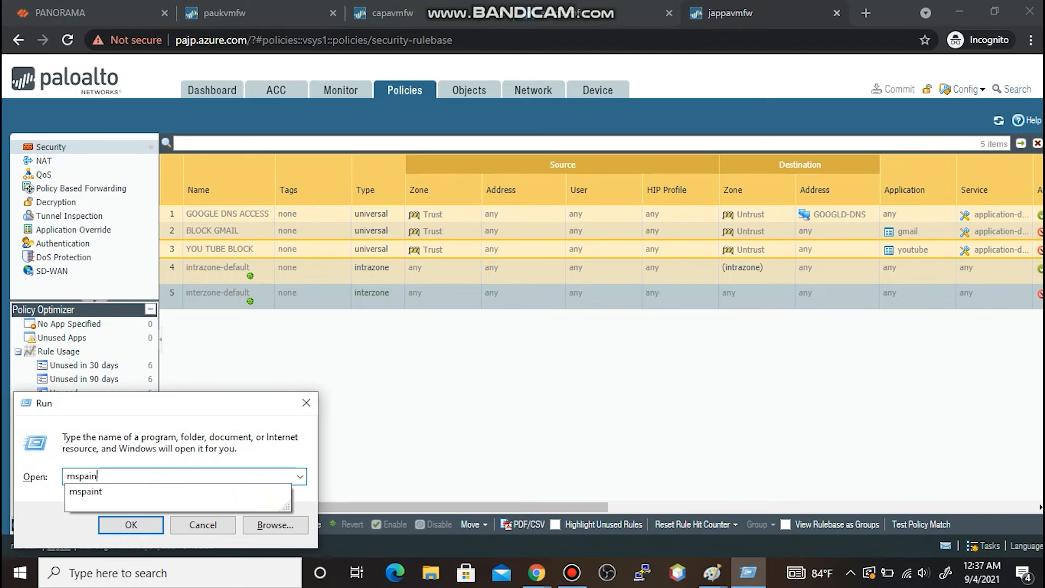
pyautogui.press('Return')
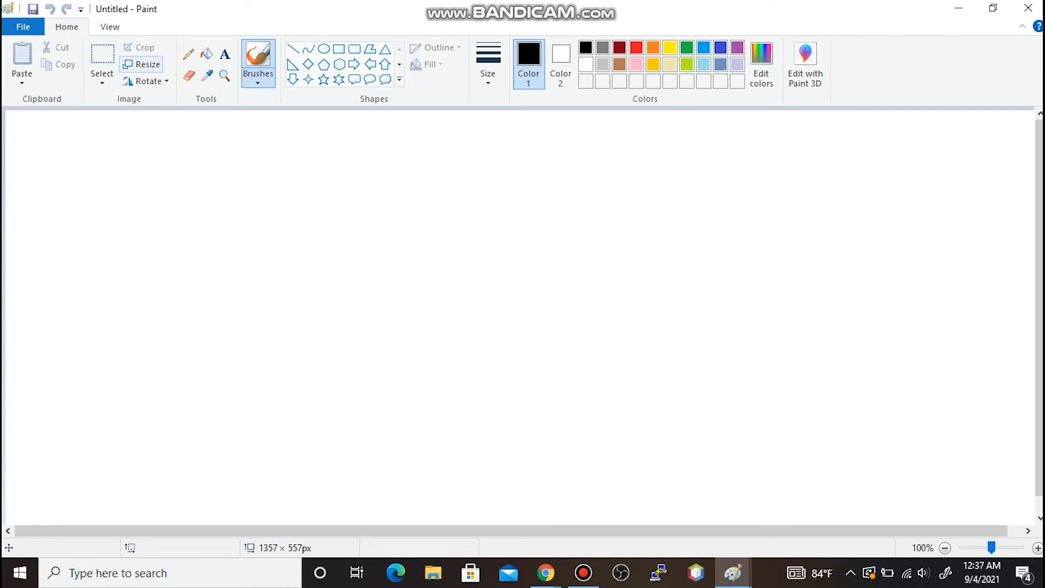
# - Paste the precedence note (firewall over device group over Shared) into a large text box
pyautogui.click(102, 57)
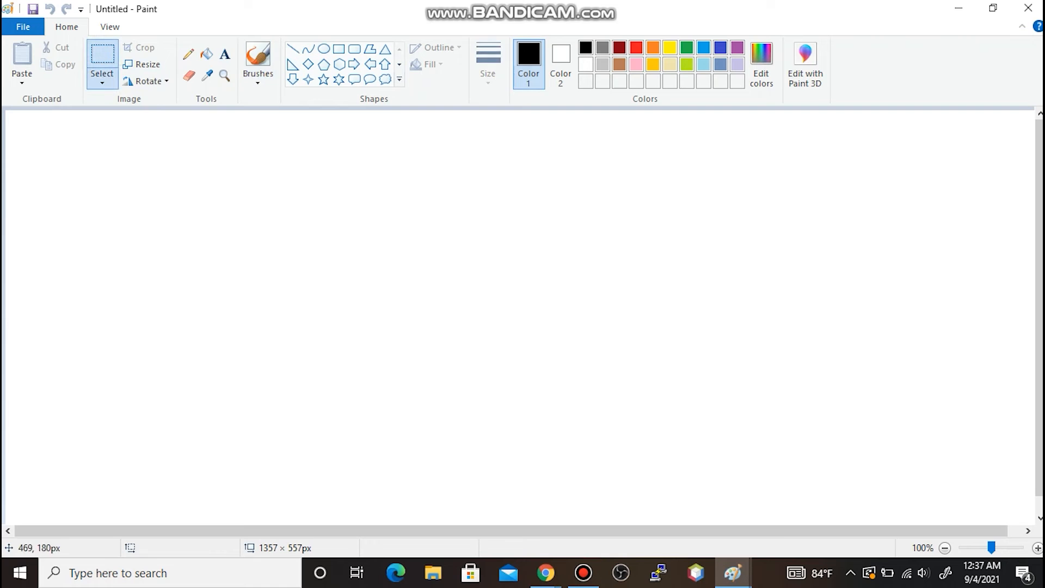
pyautogui.moveTo(194, 167); pyautogui.dragTo(865, 463)
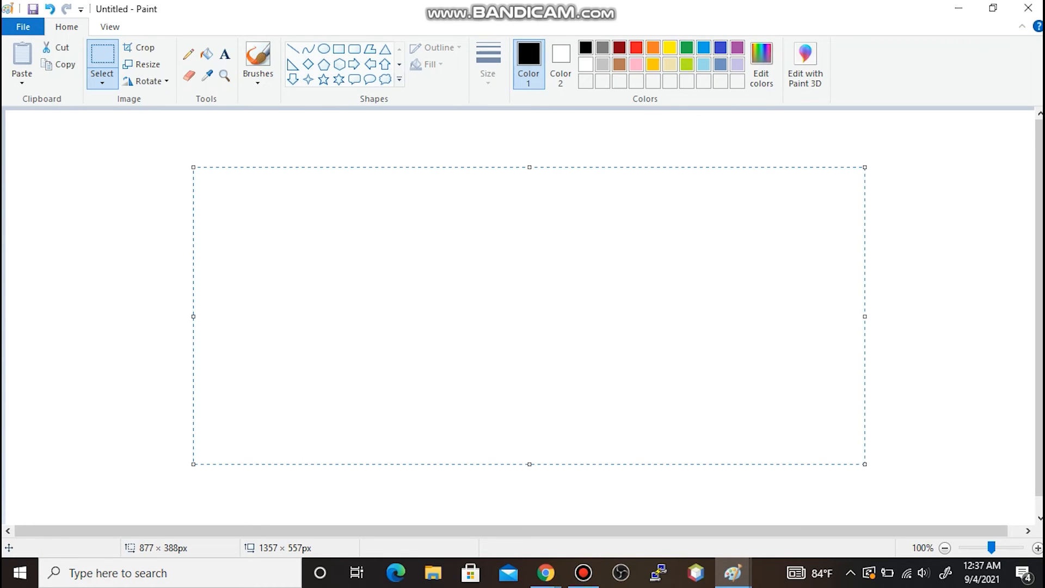
pyautogui.click(224, 53)
pyautogui.click(201, 156)
pyautogui.moveTo(238, 184); pyautogui.dragTo(811, 437)
pyautogui.write('If you override default rules, their order of precedence runs')
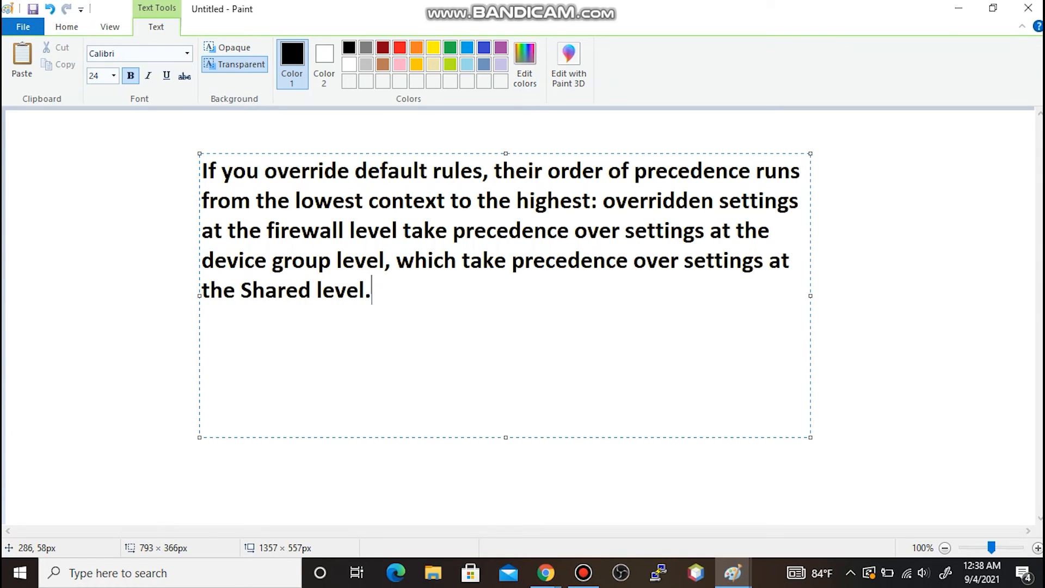
pyautogui.moveTo(597, 201); pyautogui.dragTo(199, 173)
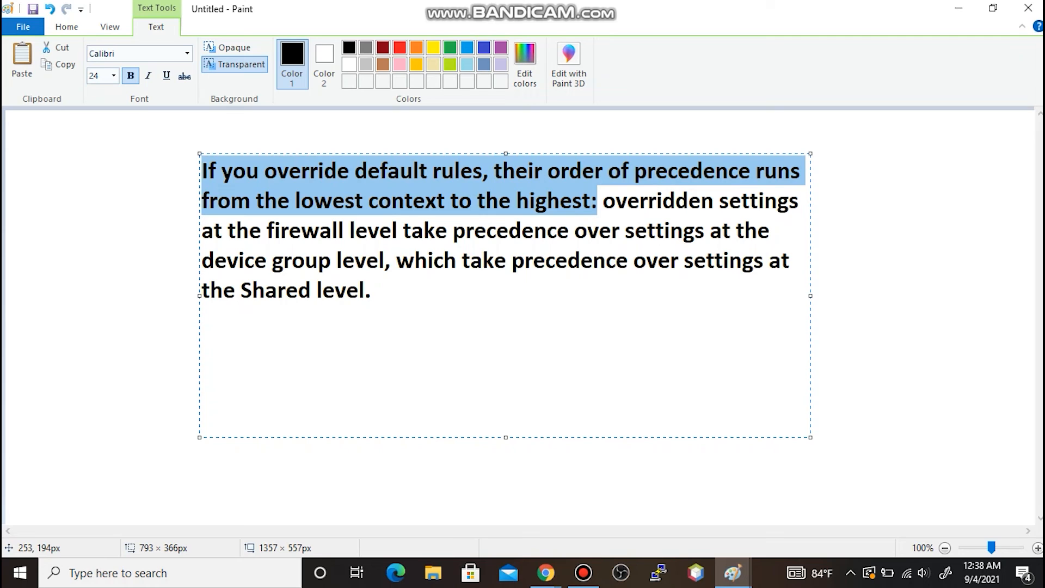
pyautogui.moveTo(602, 200); pyautogui.dragTo(364, 290)
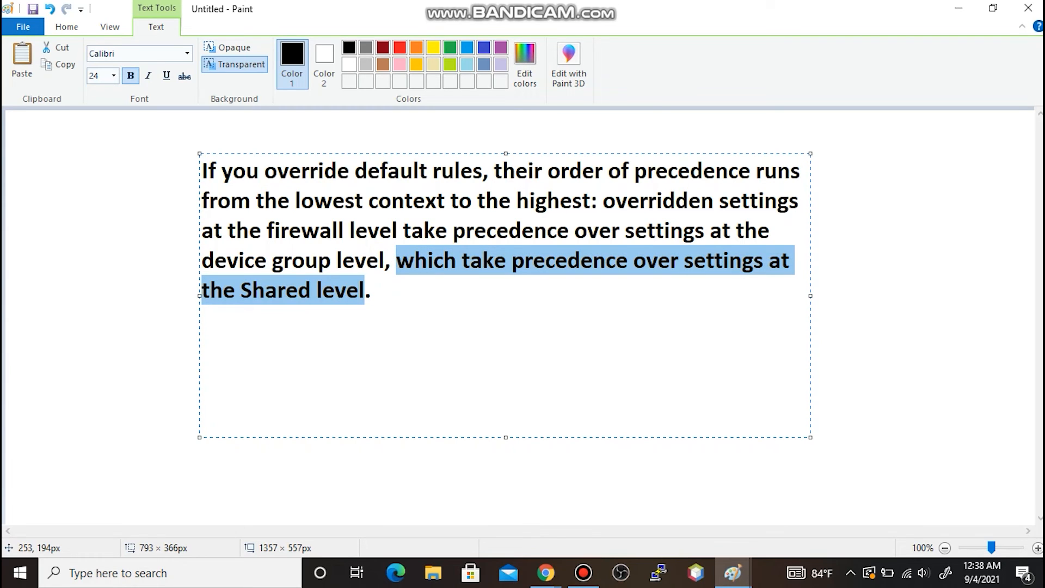
pyautogui.moveTo(267, 230); pyautogui.dragTo(397, 230)
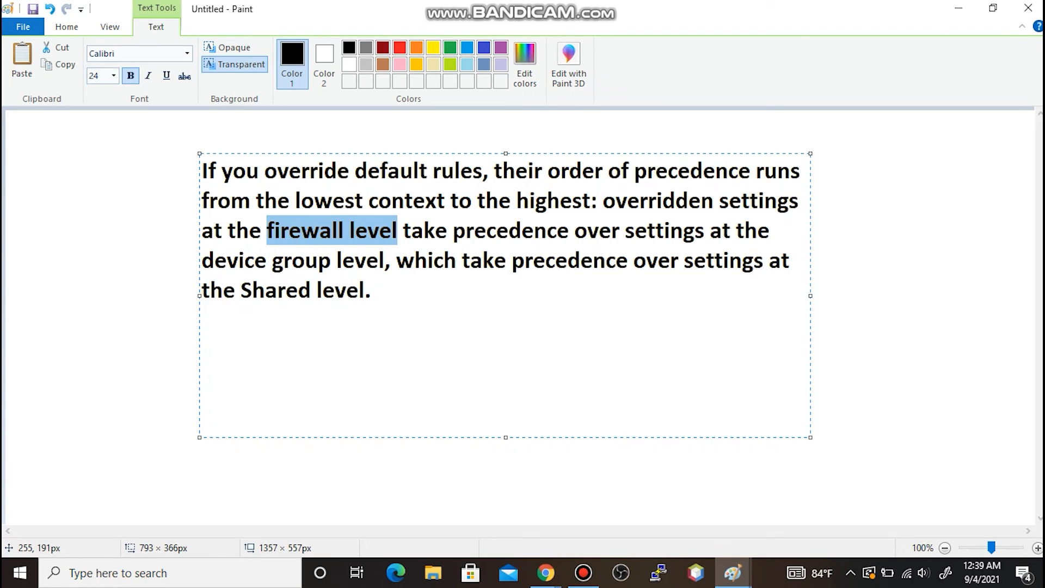
pyautogui.moveTo(201, 260); pyautogui.dragTo(379, 260)
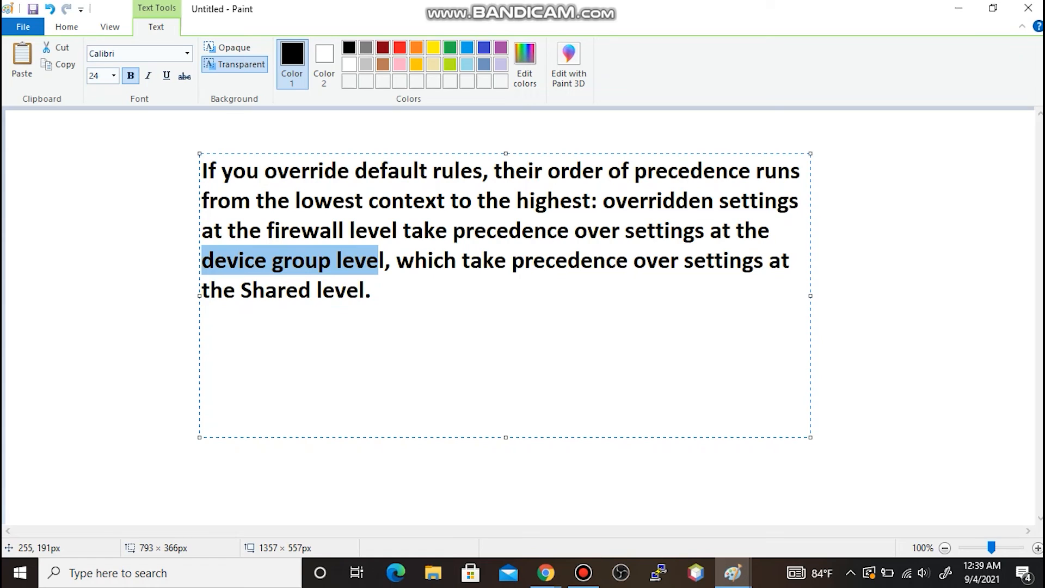
pyautogui.moveTo(241, 290); pyautogui.dragTo(365, 290)
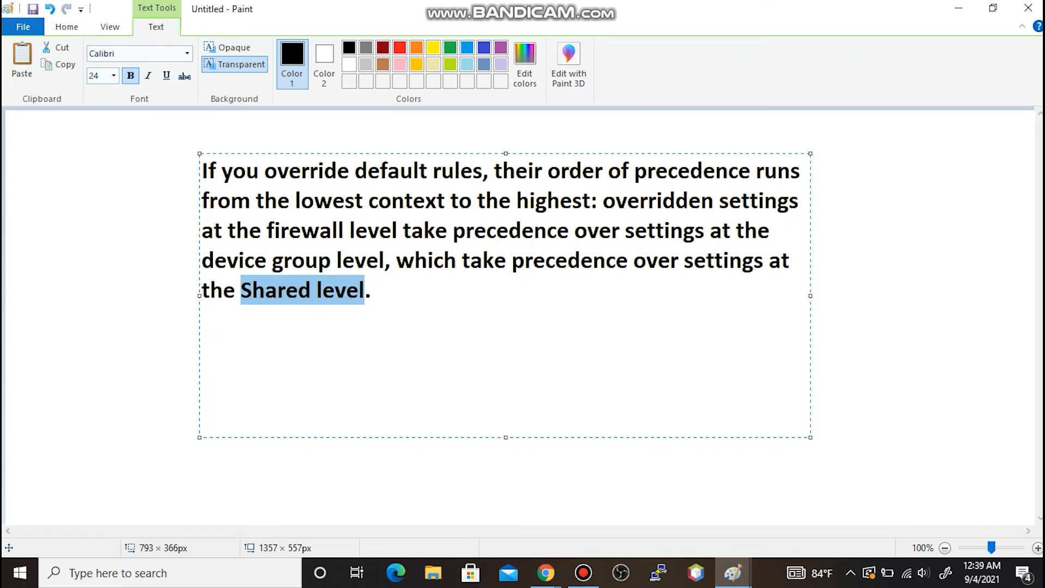
pyautogui.press('End')
pyautogui.hotkey('shift', 'Left')
pyautogui.hotkey('shift', 'Left')
pyautogui.hotkey('shift', 'Left')
pyautogui.hotkey('shift', 'Left')
pyautogui.hotkey('shift', 'Left')
pyautogui.hotkey('shift', 'Left')
pyautogui.hotkey('shift', 'Left')
pyautogui.hotkey('shift', 'Left')
pyautogui.hotkey('shift', 'Left')
pyautogui.hotkey('shift', 'Left')
pyautogui.hotkey('shift', 'Left')
pyautogui.hotkey('shift', 'Left')
pyautogui.hotkey('shift', 'Left')
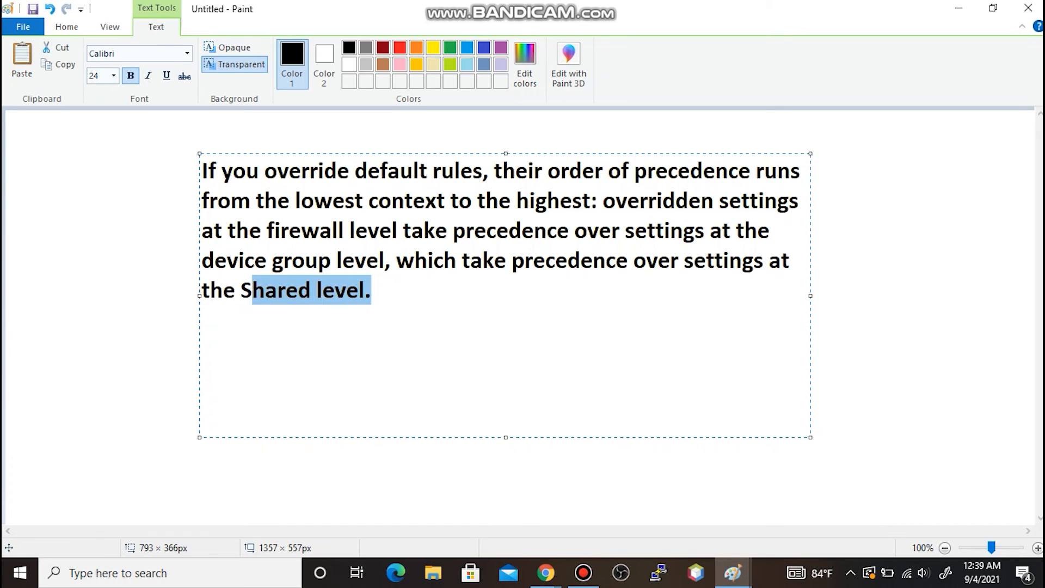
pyautogui.press('End')
pyautogui.hotkey('shift', 'Left')
pyautogui.hotkey('shift', 'Left')
pyautogui.hotkey('shift', 'Left')
pyautogui.hotkey('shift', 'Left')
pyautogui.hotkey('shift', 'Left')
pyautogui.hotkey('shift', 'Left')
pyautogui.hotkey('shift', 'Left')
pyautogui.hotkey('shift', 'Left')
pyautogui.hotkey('shift', 'Left')
pyautogui.hotkey('shift', 'Left')
pyautogui.hotkey('shift', 'Left')
pyautogui.hotkey('shift', 'Left')
pyautogui.hotkey('shift', 'Left')
pyautogui.hotkey('shift', 'Left')
pyautogui.hotkey('shift', 'Right')
pyautogui.moveTo(385, 261); pyautogui.dragTo(202, 260)
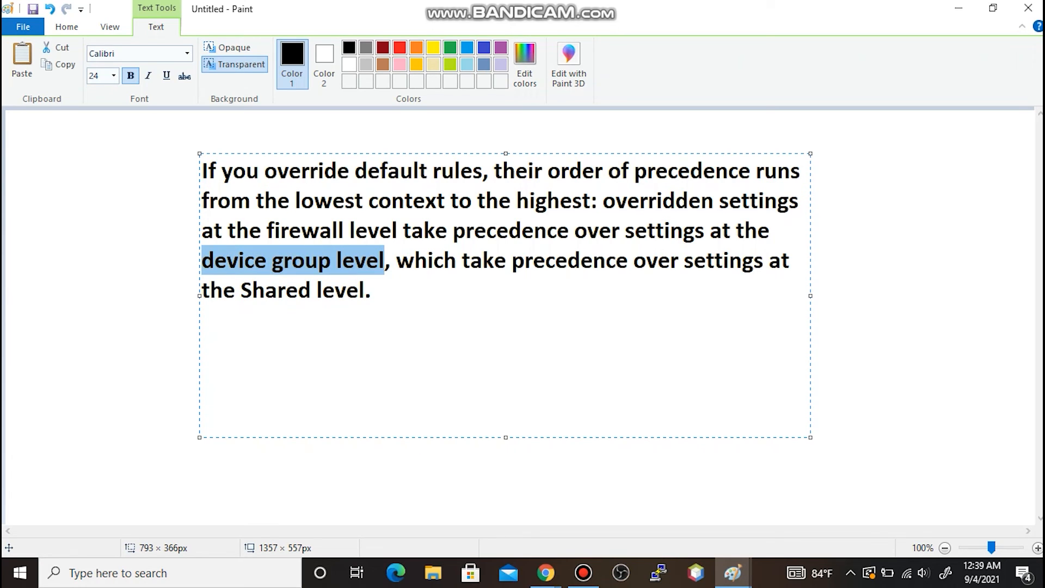
pyautogui.moveTo(397, 230); pyautogui.dragTo(262, 230)
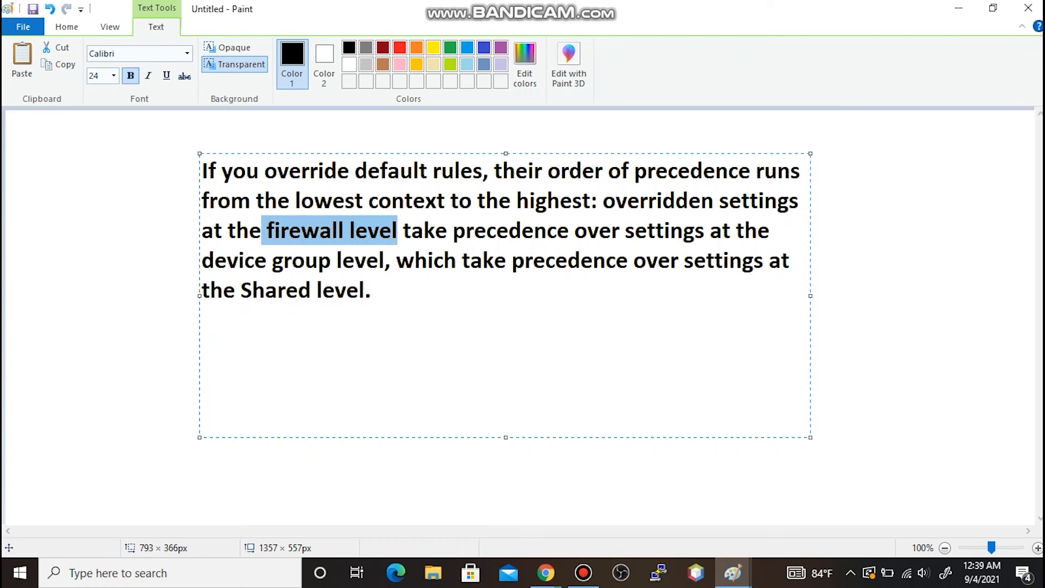
pyautogui.click(356, 230)
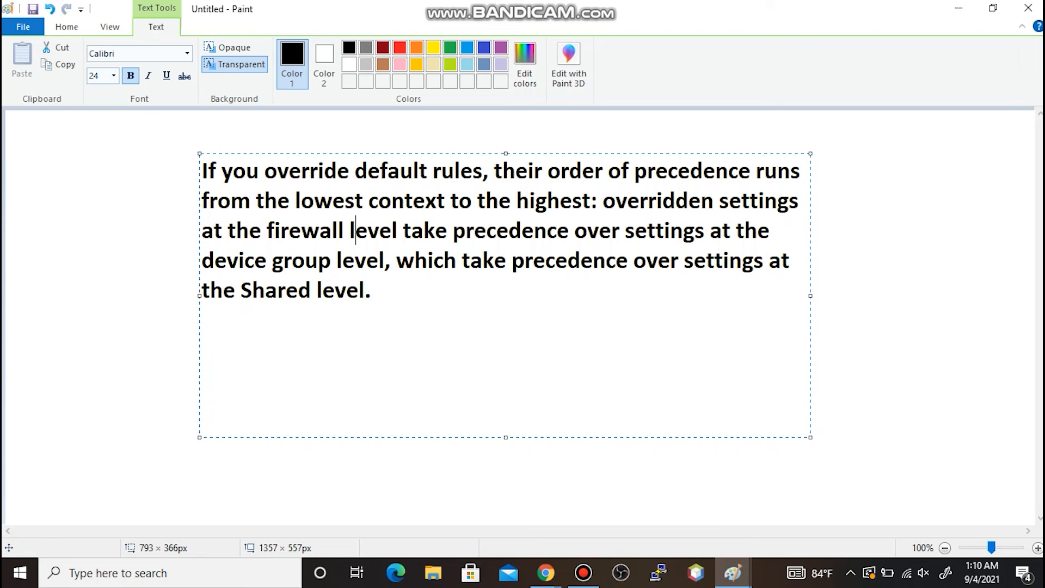
# - In Panorama's Shared Default Rules, override intrazone-default and save it after checking its actions
pyautogui.moveTo(546, 572)
pyautogui.click(636, 512)
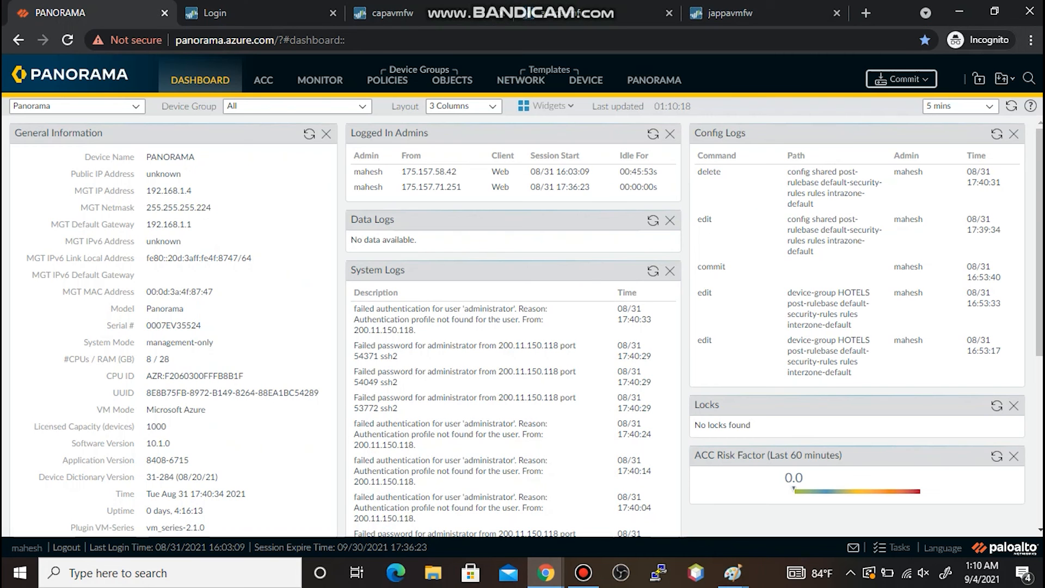
pyautogui.click(387, 80)
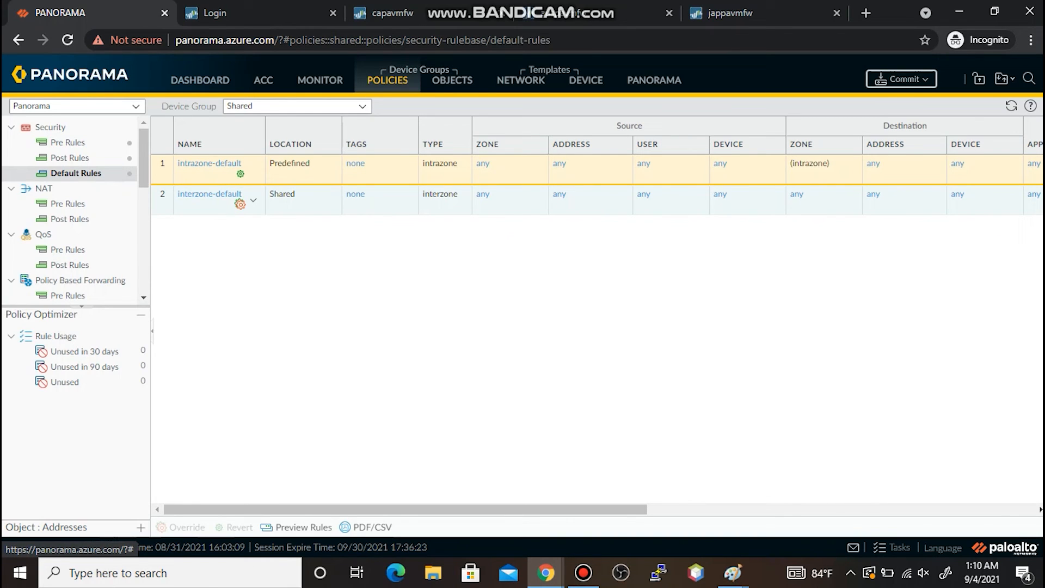
pyautogui.click(220, 174)
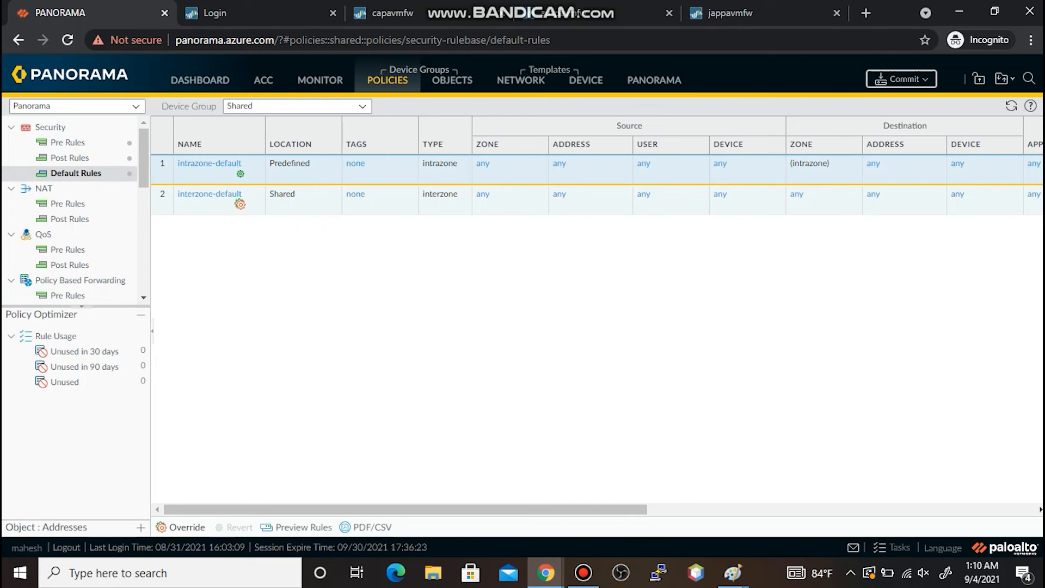
pyautogui.click(181, 527)
pyautogui.click(197, 204)
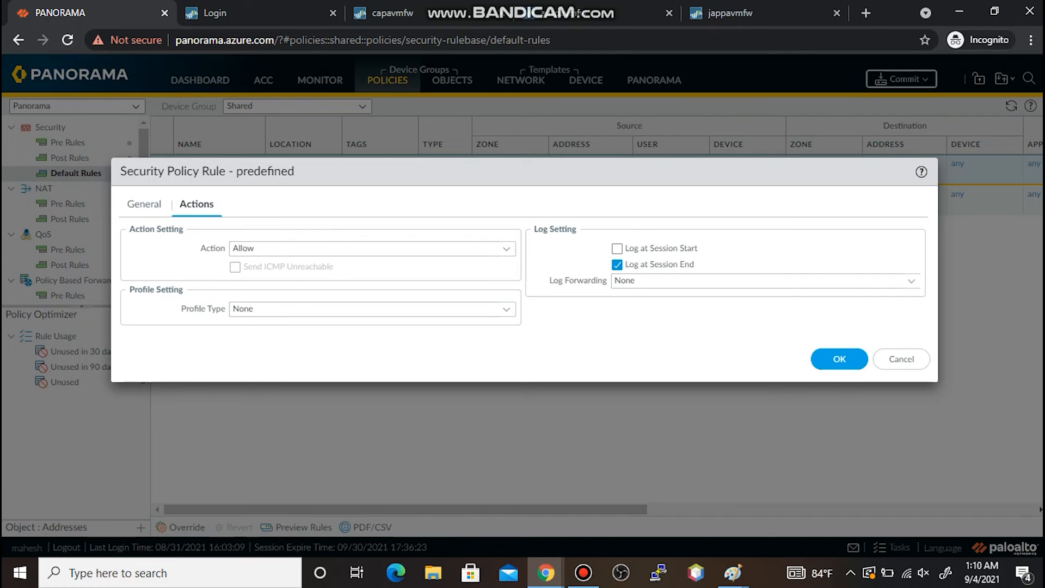
pyautogui.click(839, 358)
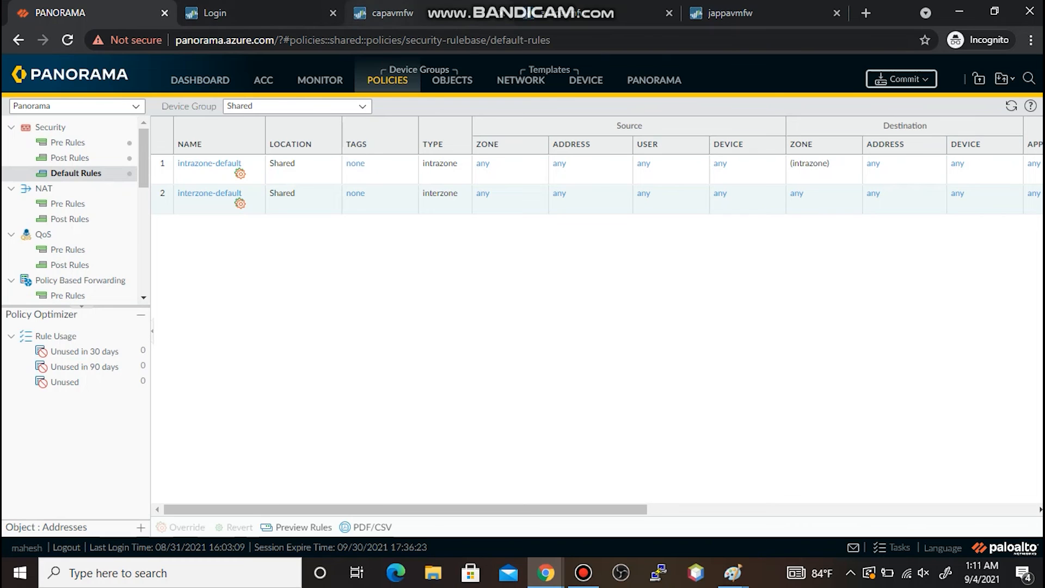
# - Commit the intrazone-default override to Panorama and close the completed status
pyautogui.click(901, 79)
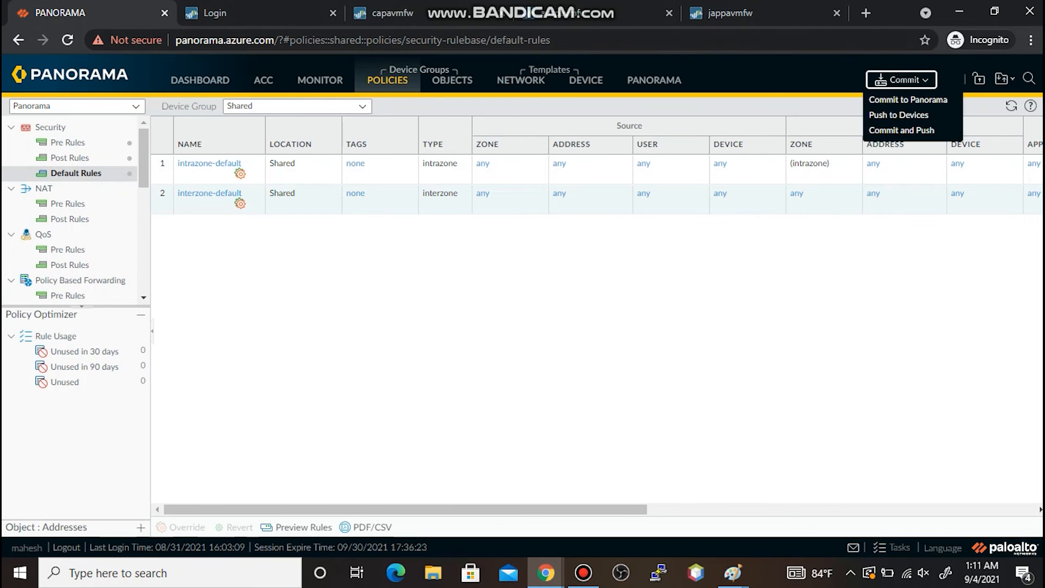
pyautogui.click(907, 98)
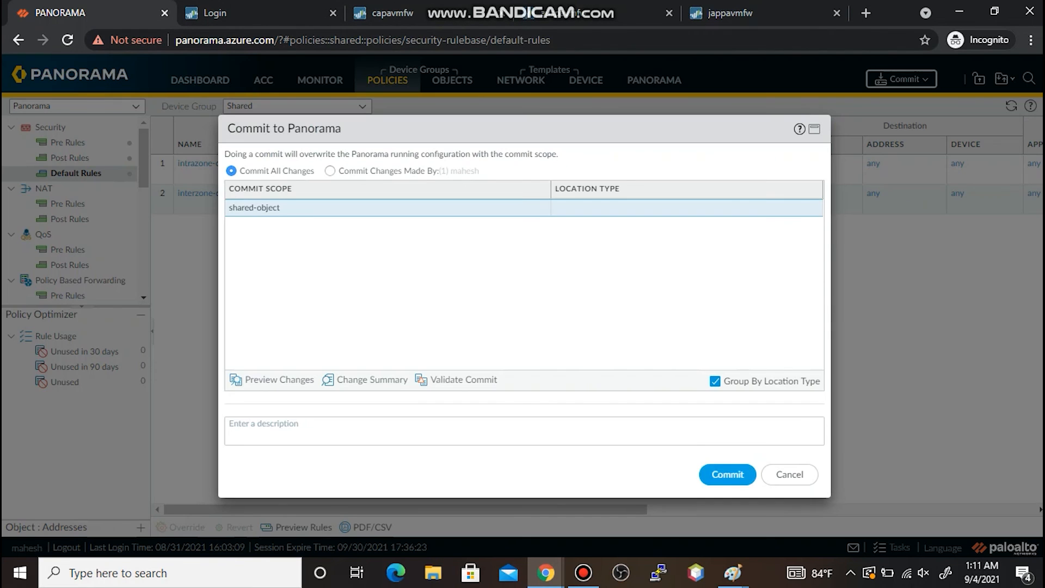
pyautogui.click(727, 474)
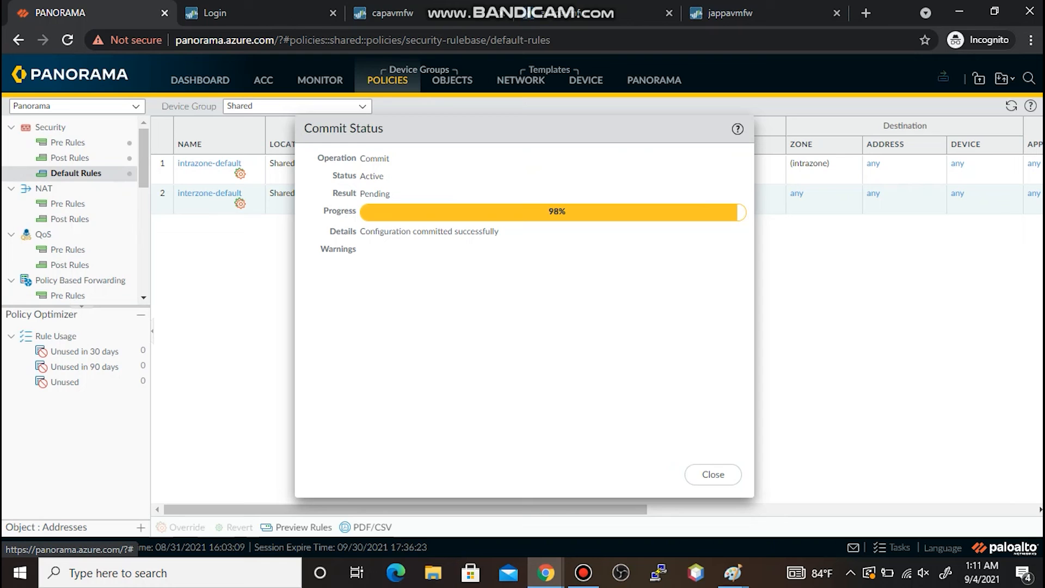
pyautogui.click(713, 474)
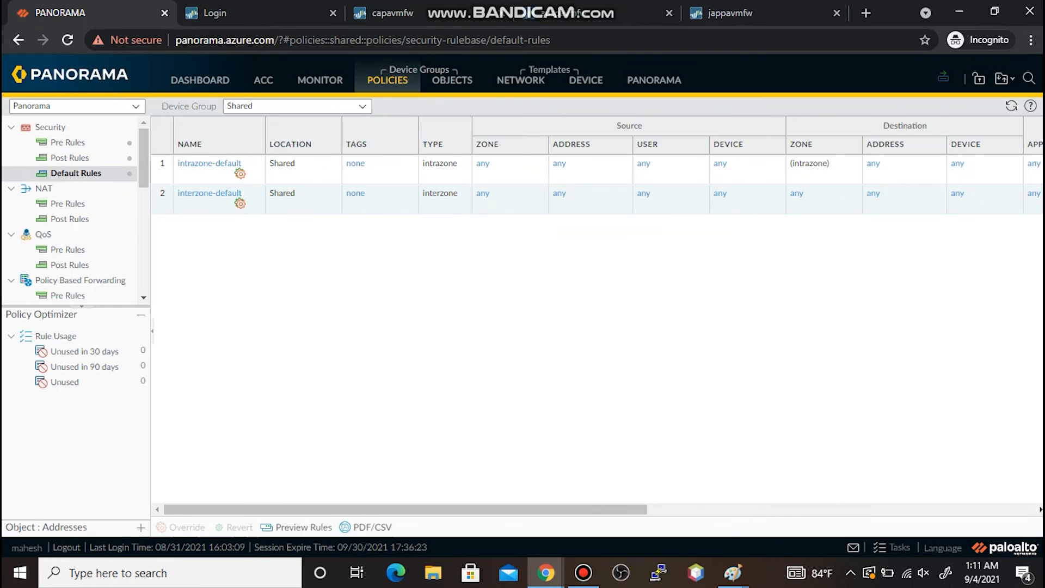
# - Open Push to Devices but cancel it, then go to capavmfw's security rules
pyautogui.click(943, 78)
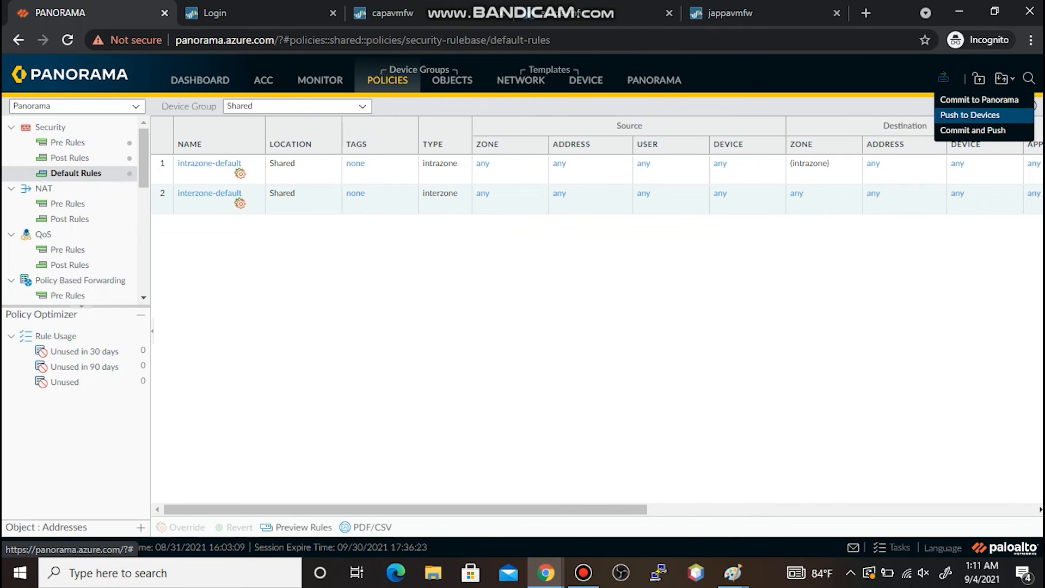
pyautogui.click(970, 115)
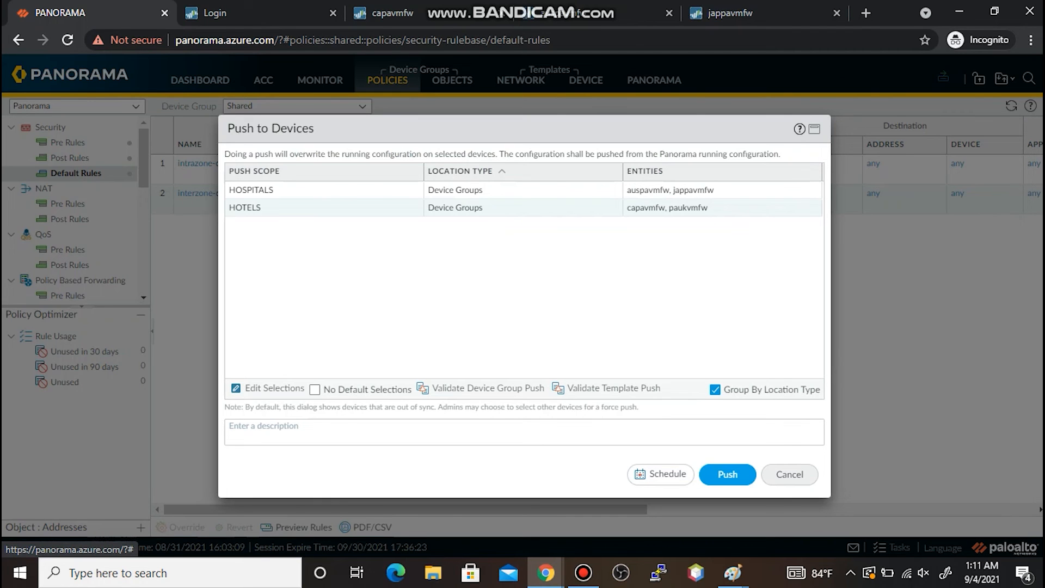
pyautogui.click(789, 474)
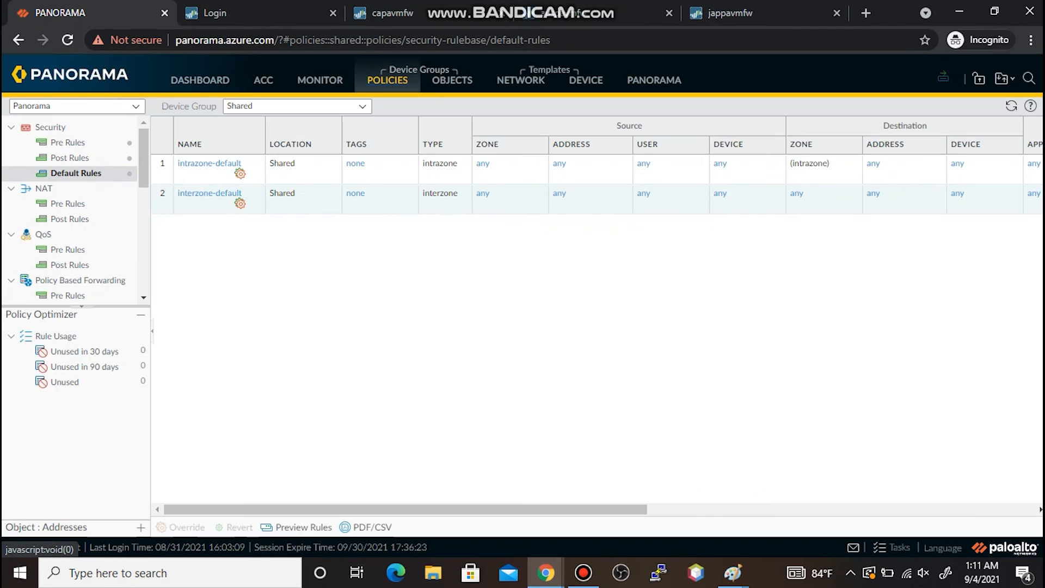
pyautogui.click(392, 12)
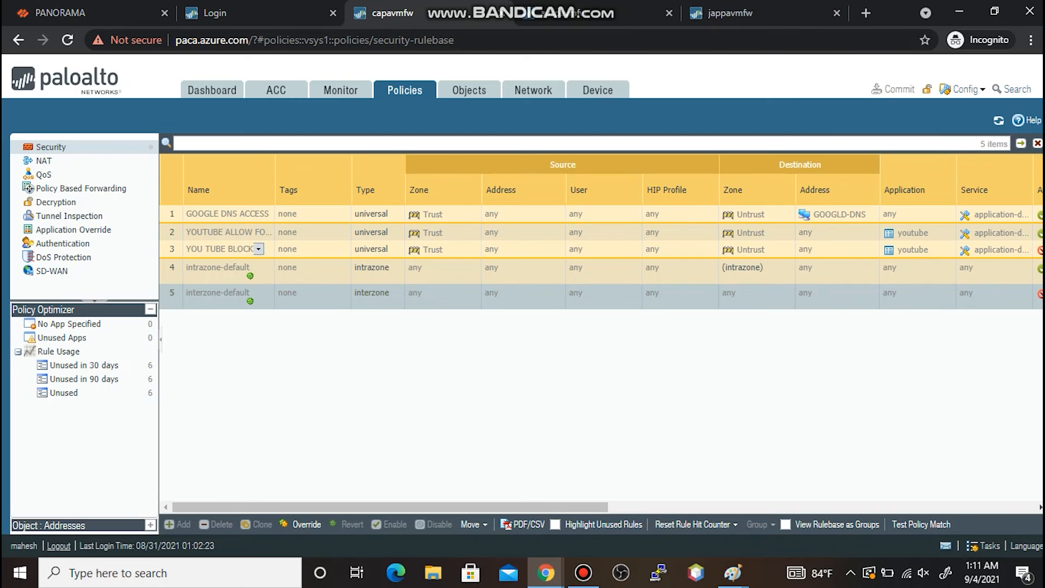
# - Confirm capavmfw's intrazone-default still shows action Allow, then head back to Panorama
pyautogui.click(218, 267)
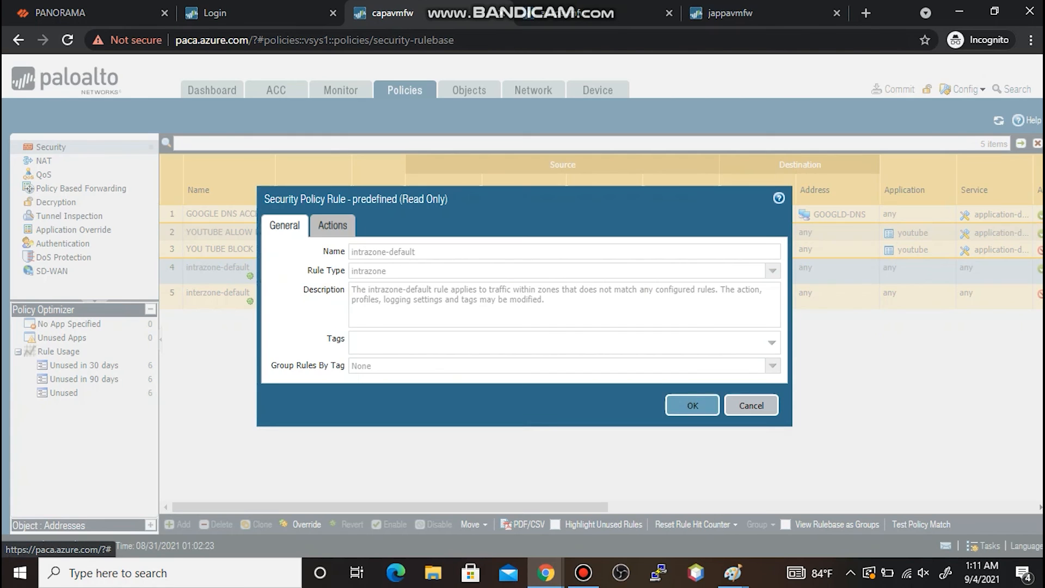
pyautogui.click(332, 225)
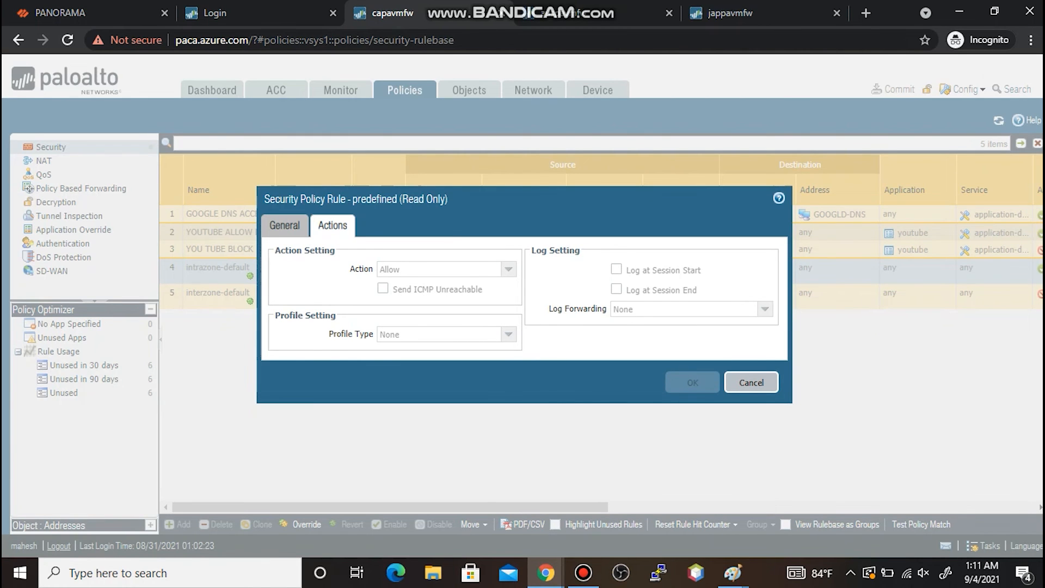
pyautogui.click(751, 382)
pyautogui.click(59, 12)
pyautogui.click(1004, 78)
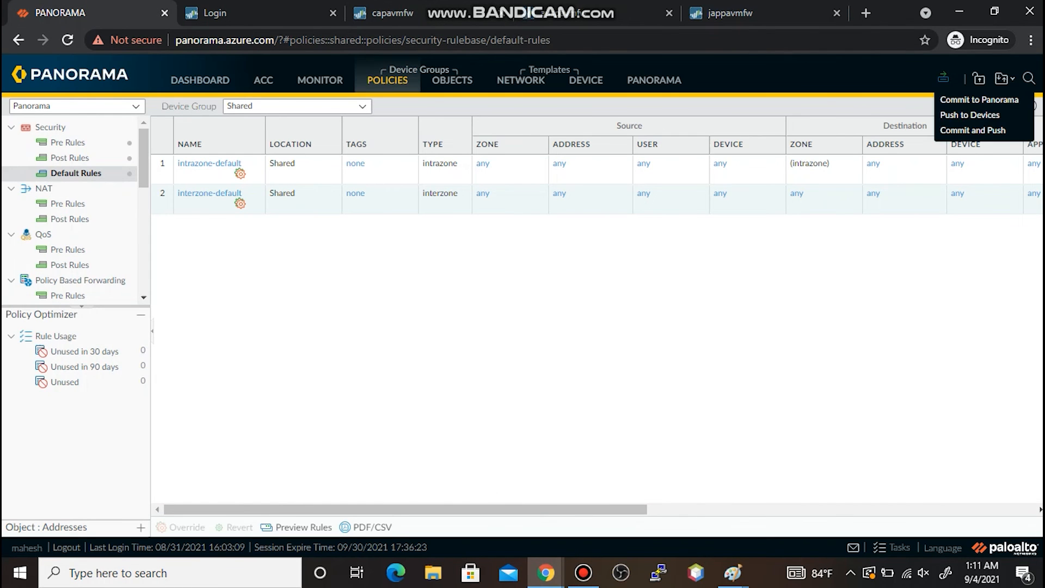
# - Push the configuration to HOSPITALS and HOTELS and close the completed Commit All tasks
pyautogui.click(980, 116)
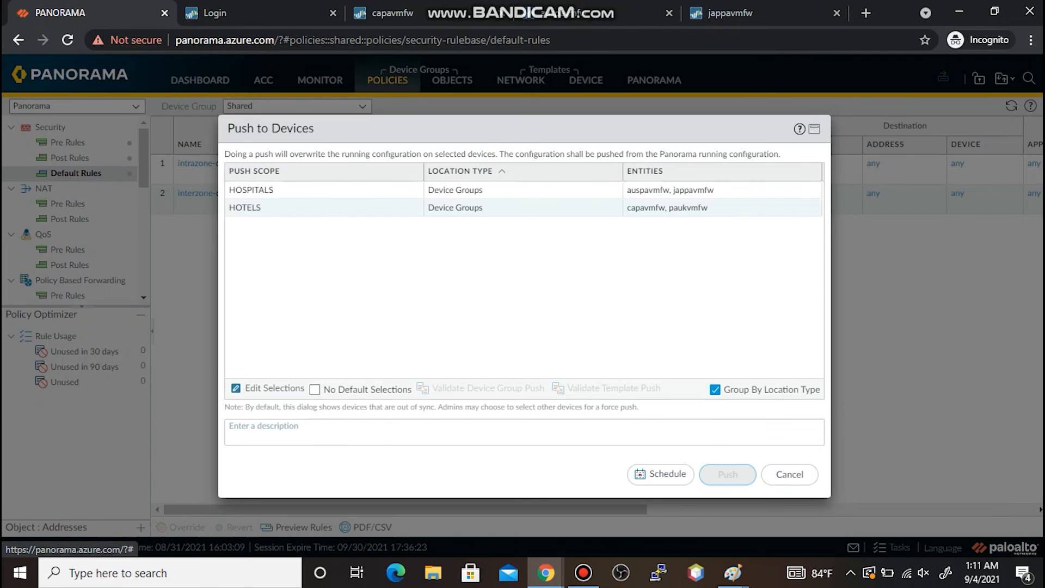
pyautogui.click(727, 474)
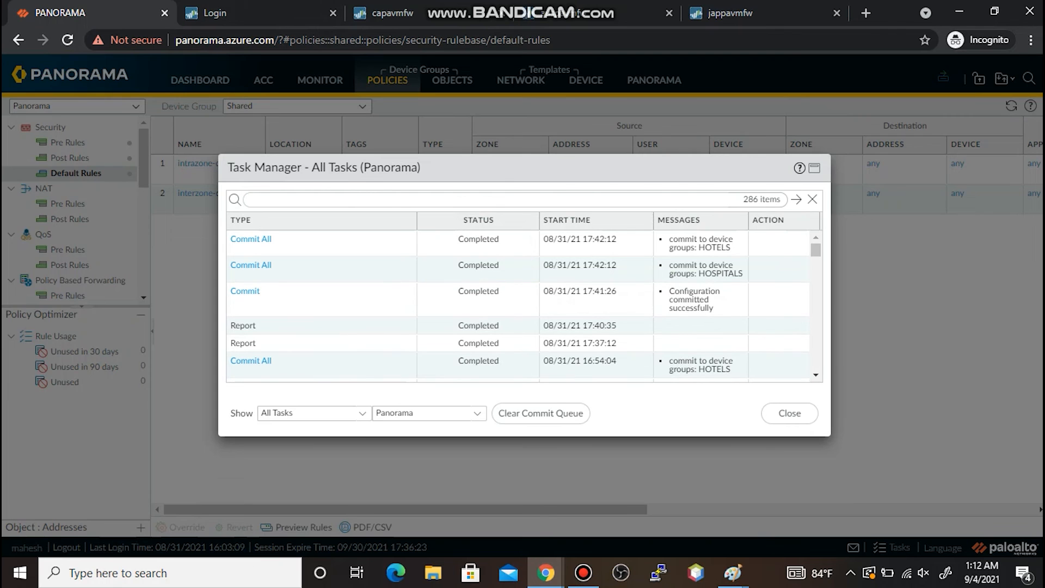
pyautogui.click(789, 413)
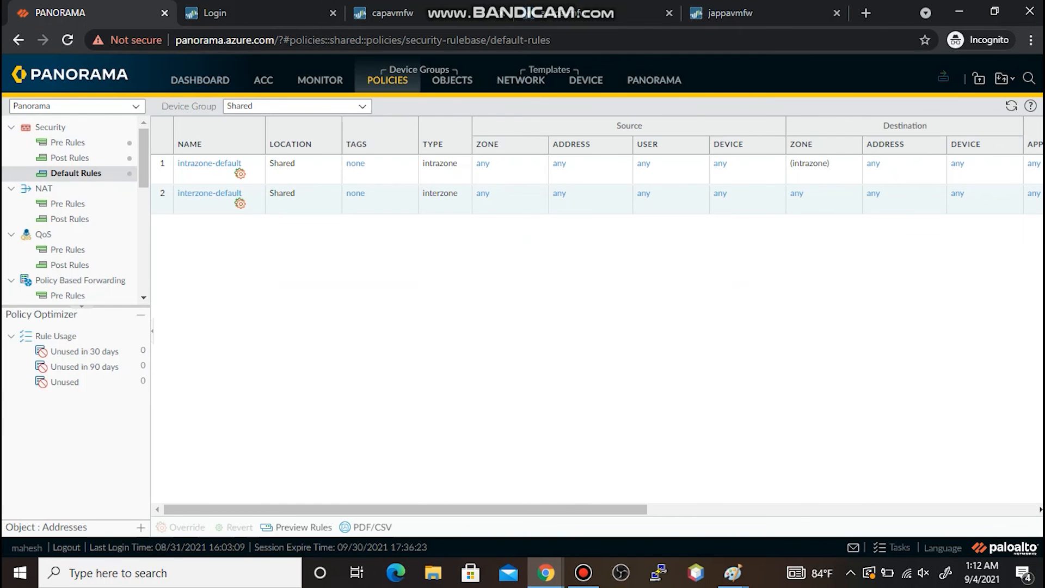
# - Reload capavmfw's security rules and check the pushed interzone-default action
pyautogui.click(389, 13)
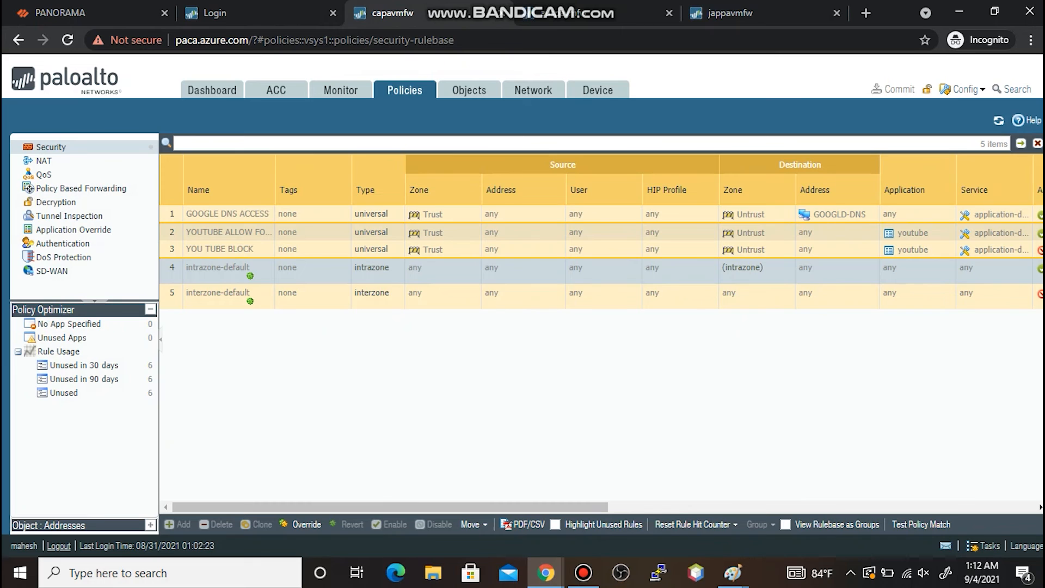
pyautogui.click(998, 120)
pyautogui.click(226, 293)
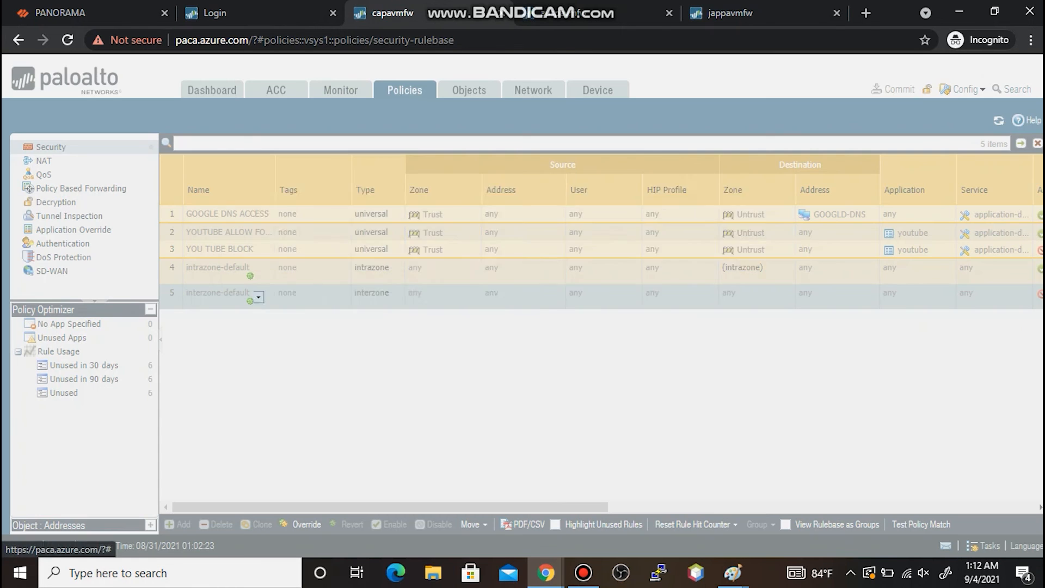
pyautogui.click(333, 224)
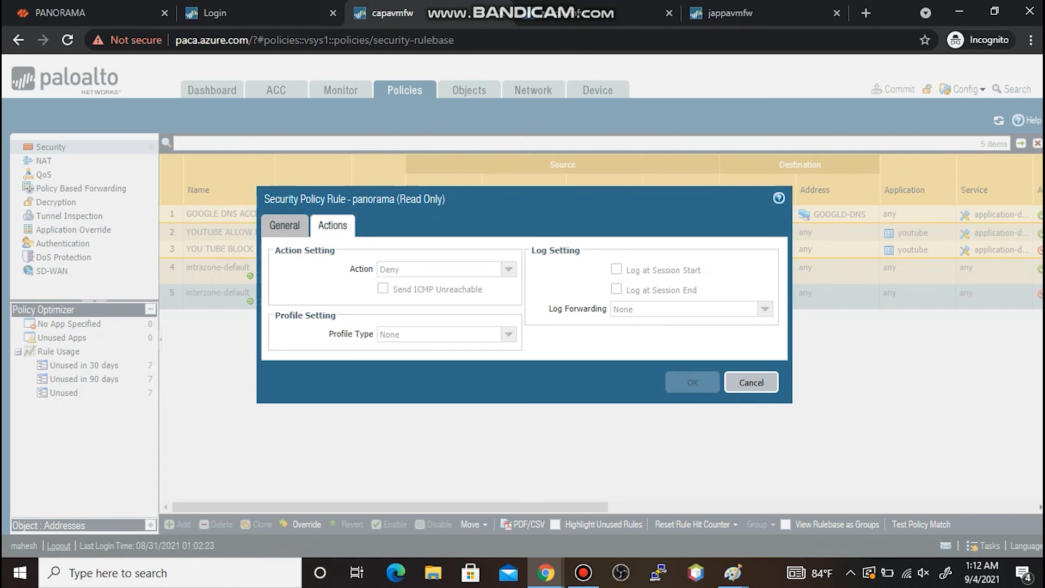
pyautogui.click(751, 382)
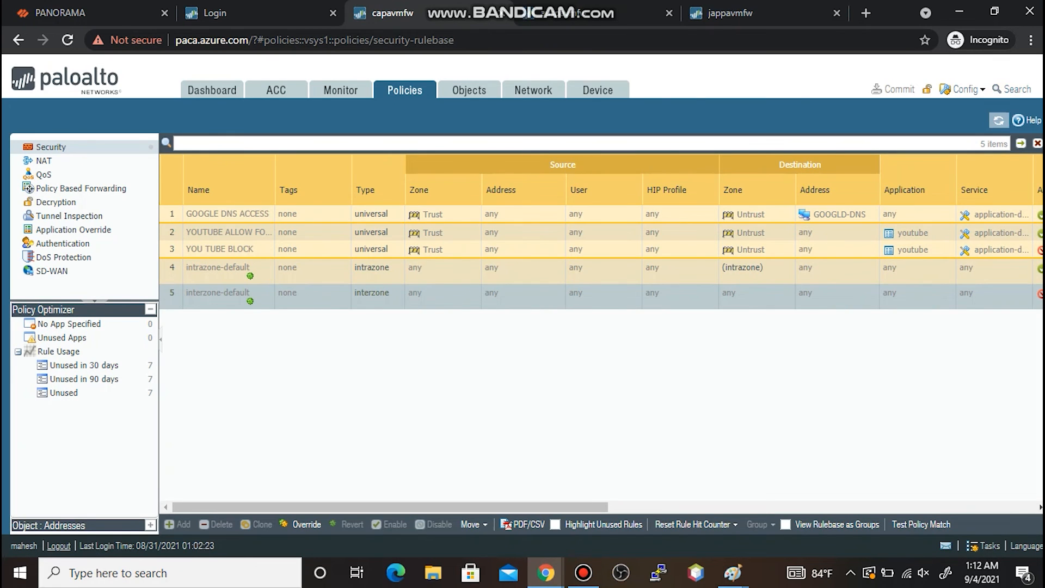
# - Confirm capavmfw's intrazone-default still allows traffic, then return to Panorama
pyautogui.click(998, 120)
pyautogui.click(218, 267)
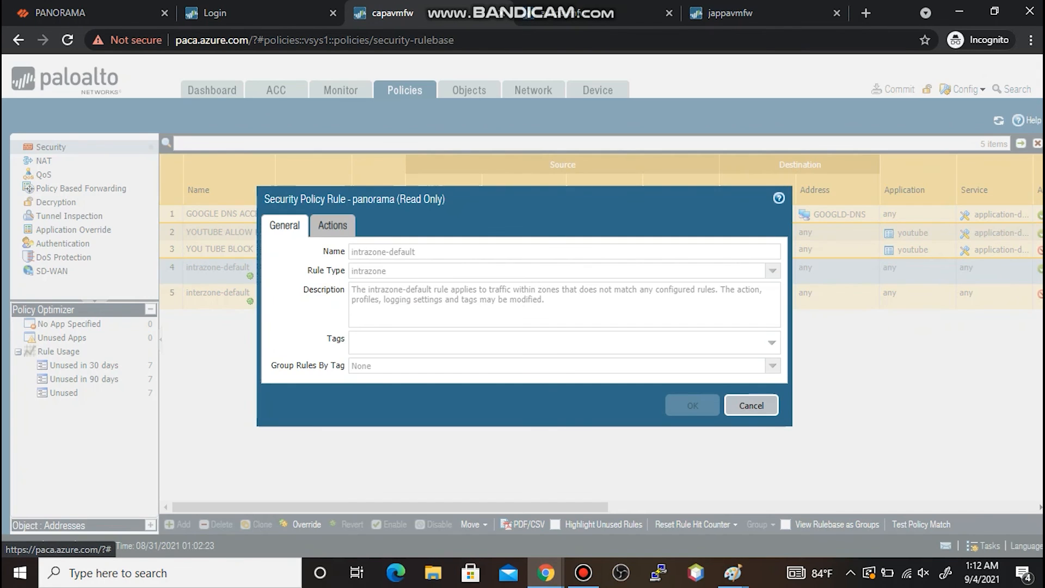
pyautogui.click(332, 225)
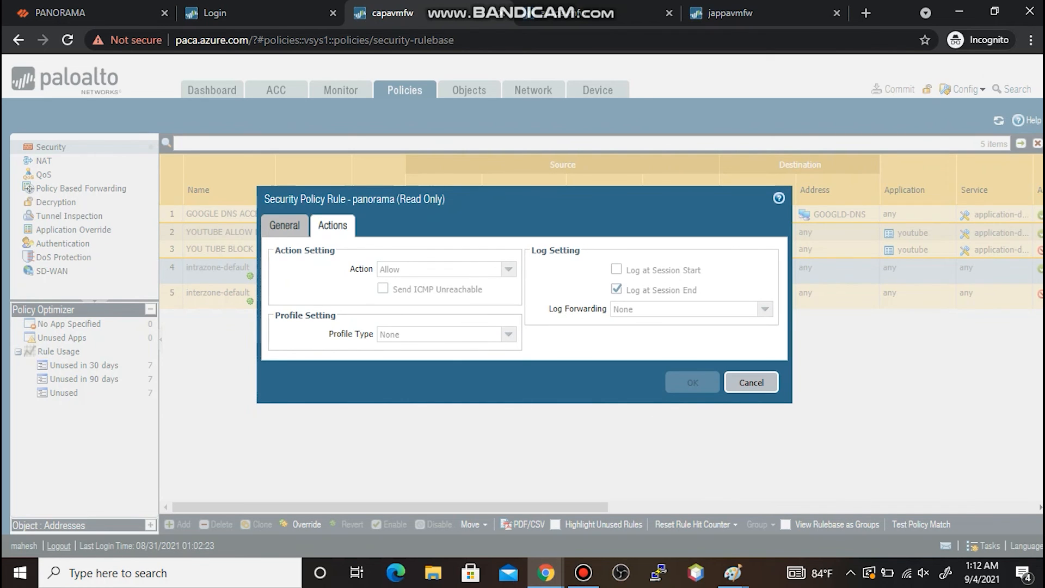
pyautogui.click(751, 382)
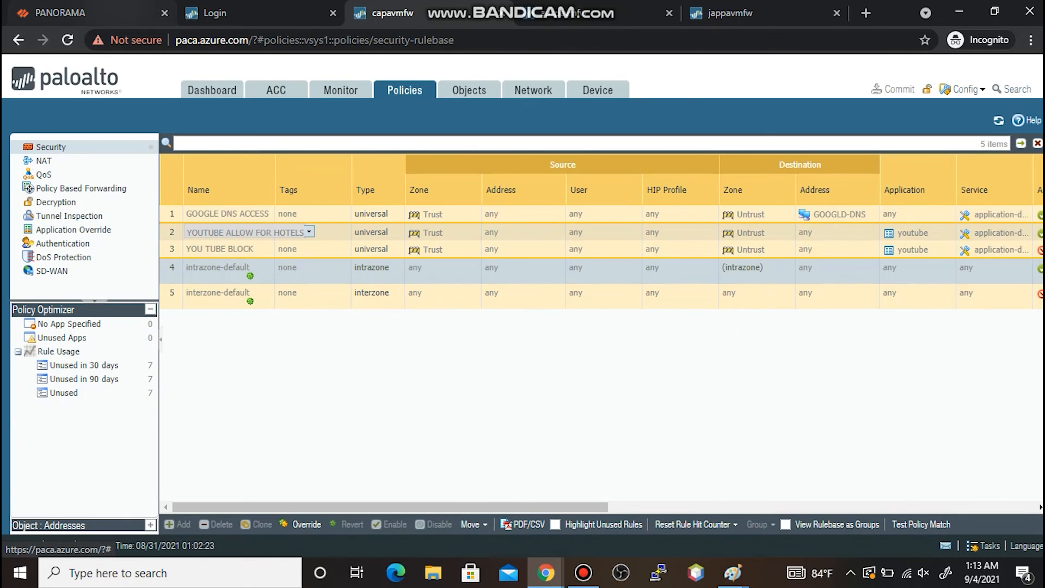
pyautogui.click(71, 13)
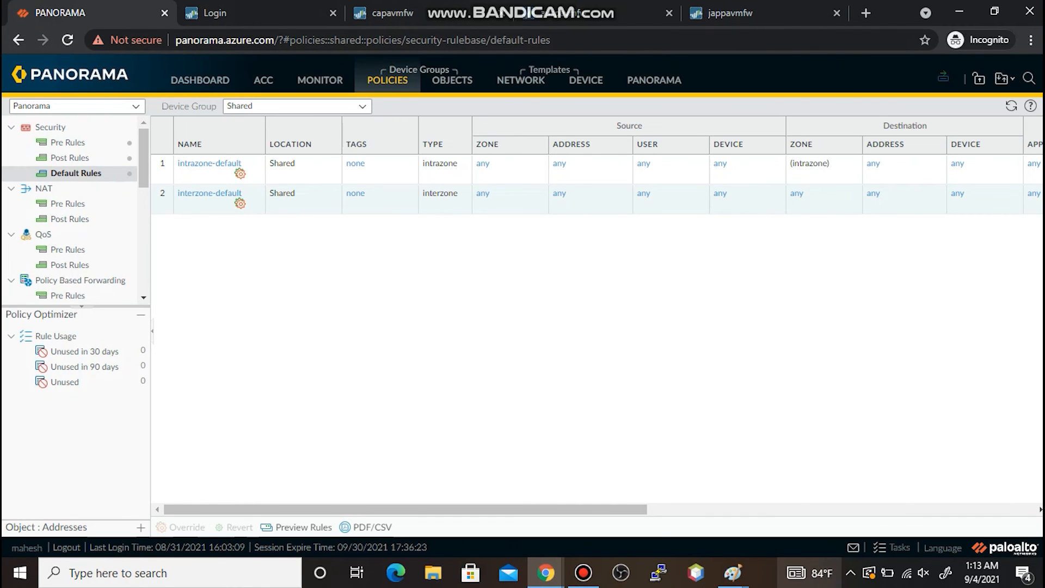
# - Glance at the Paint precedence note, then switch Panorama's Device Group to HOTELS
pyautogui.moveTo(732, 572)
pyautogui.click(391, 504)
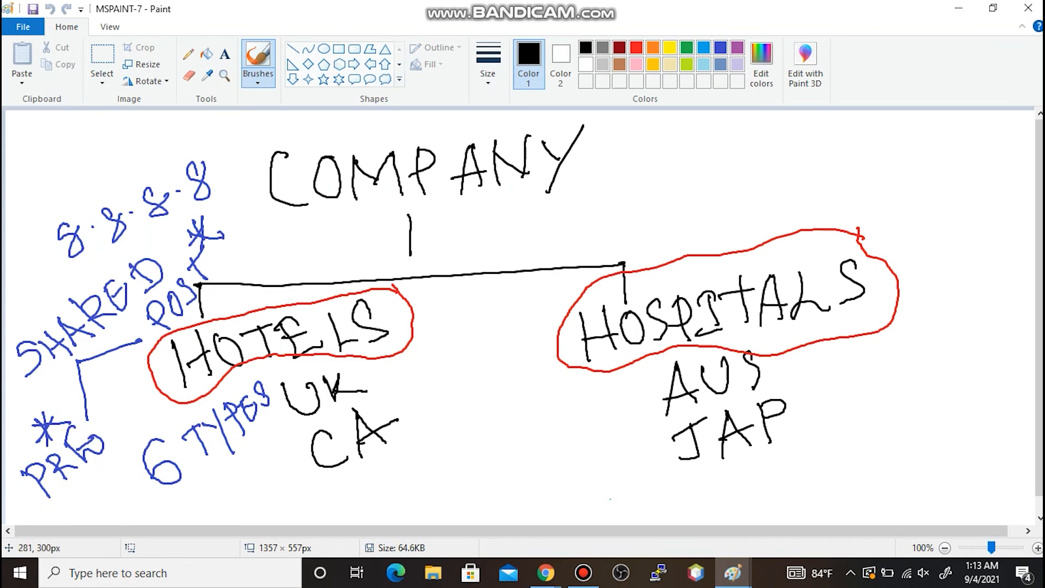
pyautogui.click(958, 8)
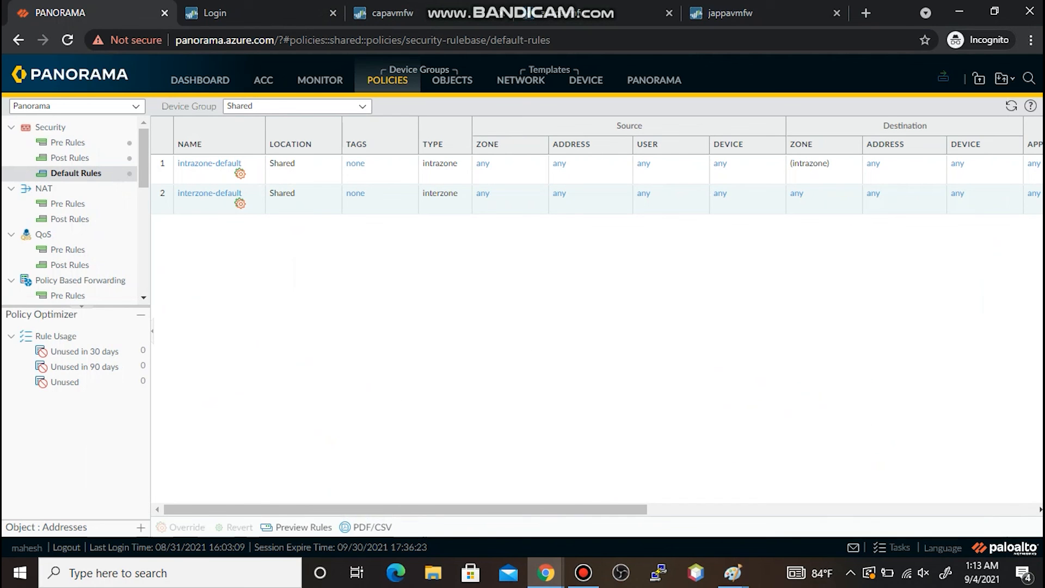
pyautogui.click(363, 106)
pyautogui.click(255, 160)
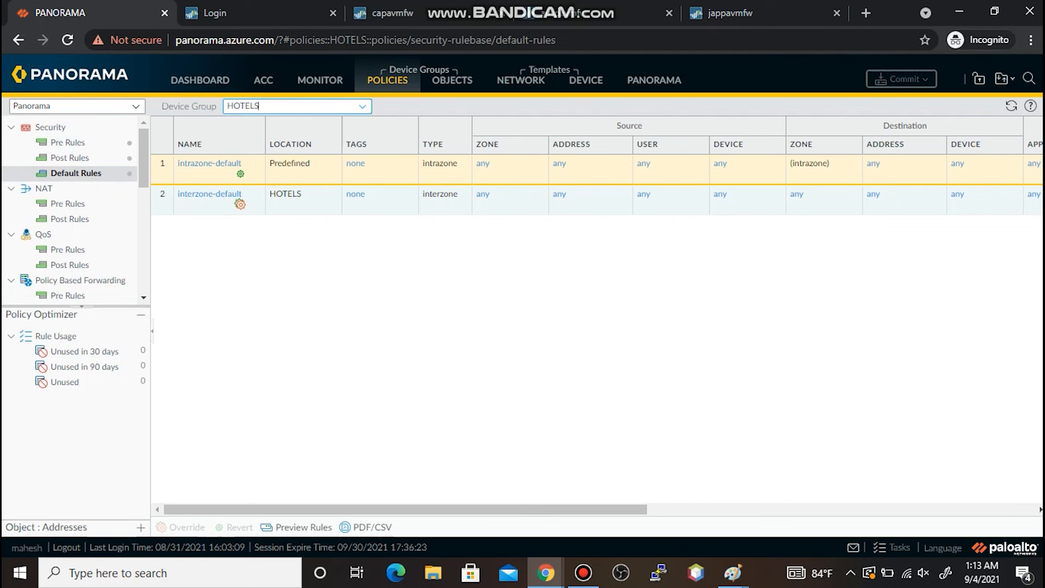
# - Inspect the predefined intrazone-default rule's read-only action settings, then close it unchanged
pyautogui.click(209, 164)
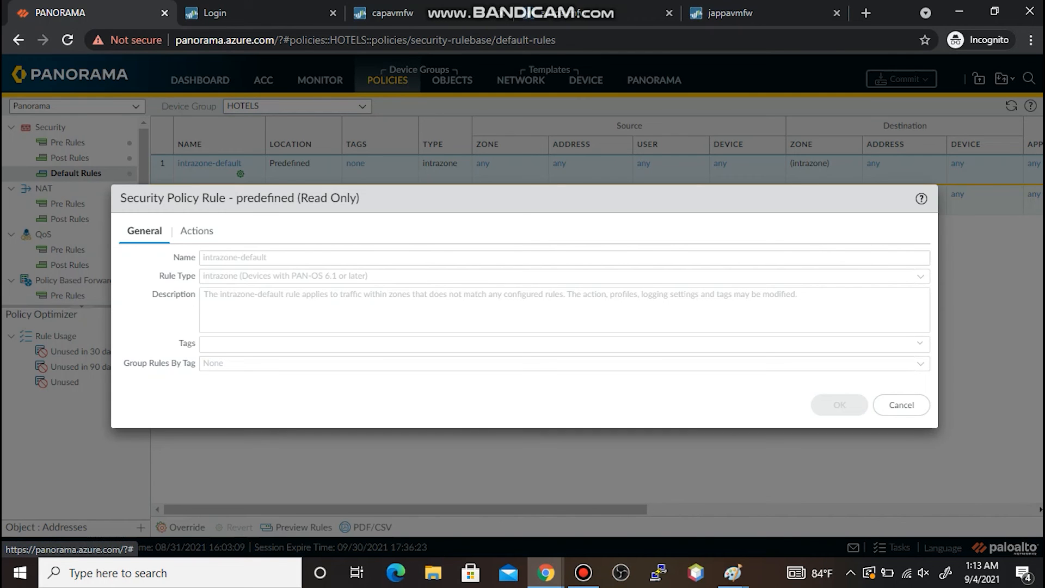
pyautogui.click(196, 230)
pyautogui.click(901, 385)
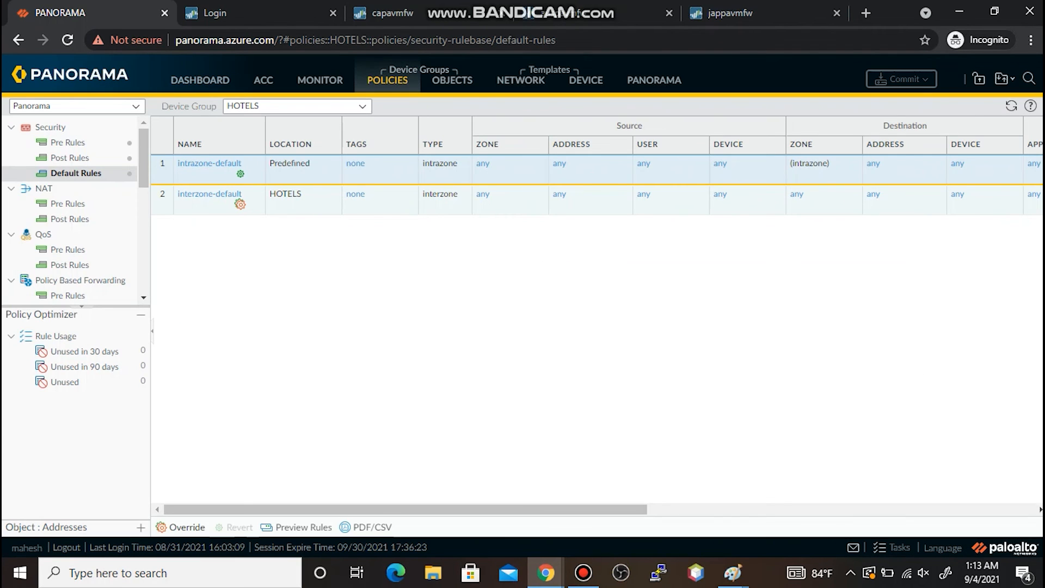
# - Override intrazone-default for the HOTELS device group, keeping action Allow, and save it
pyautogui.click(186, 527)
pyautogui.click(196, 204)
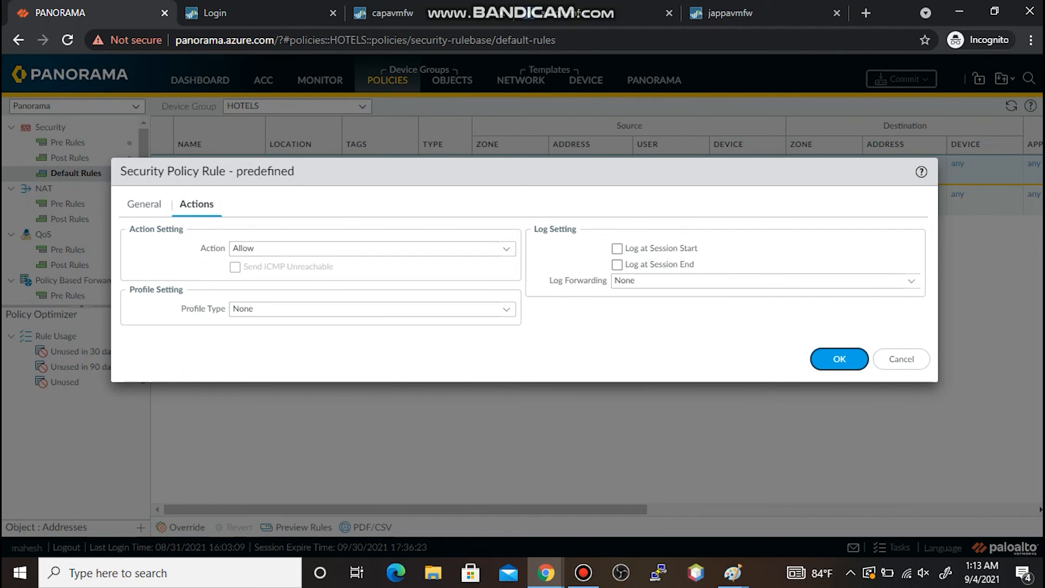
pyautogui.click(839, 359)
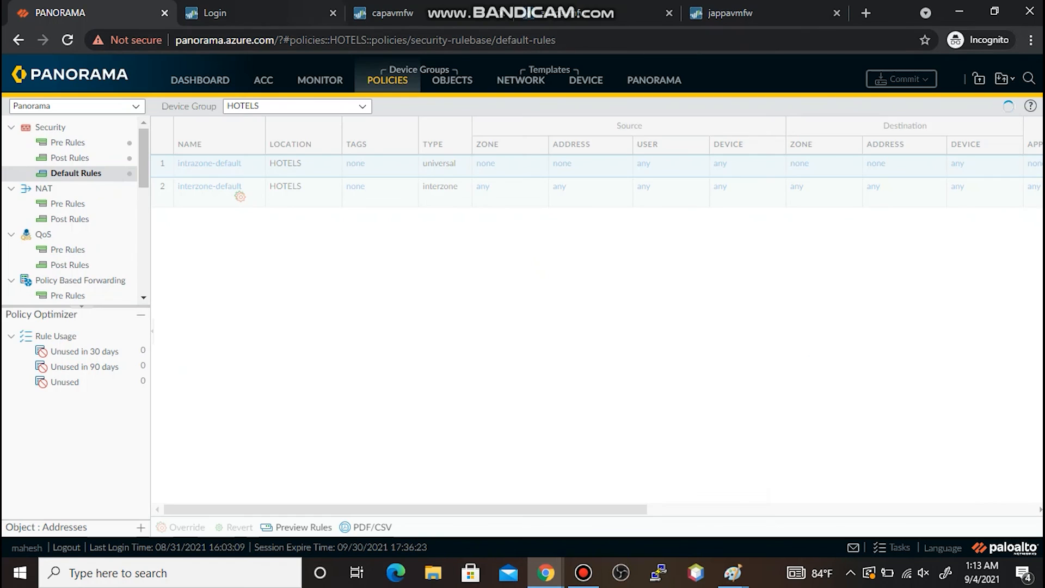
# - On the capavmfw firewall, confirm interzone-default's action is Deny
pyautogui.click(384, 13)
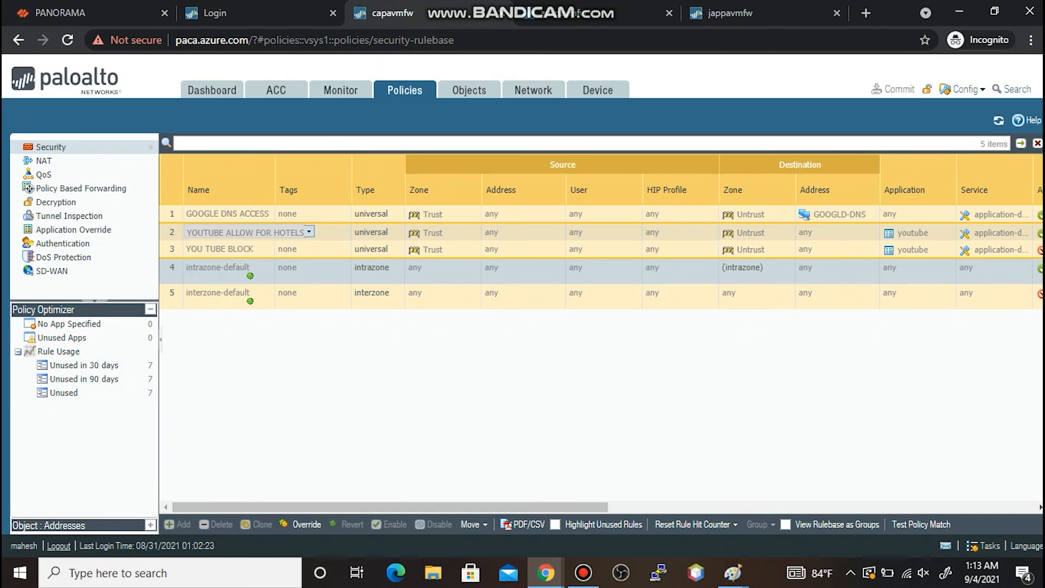
pyautogui.doubleClick(256, 294)
pyautogui.click(333, 225)
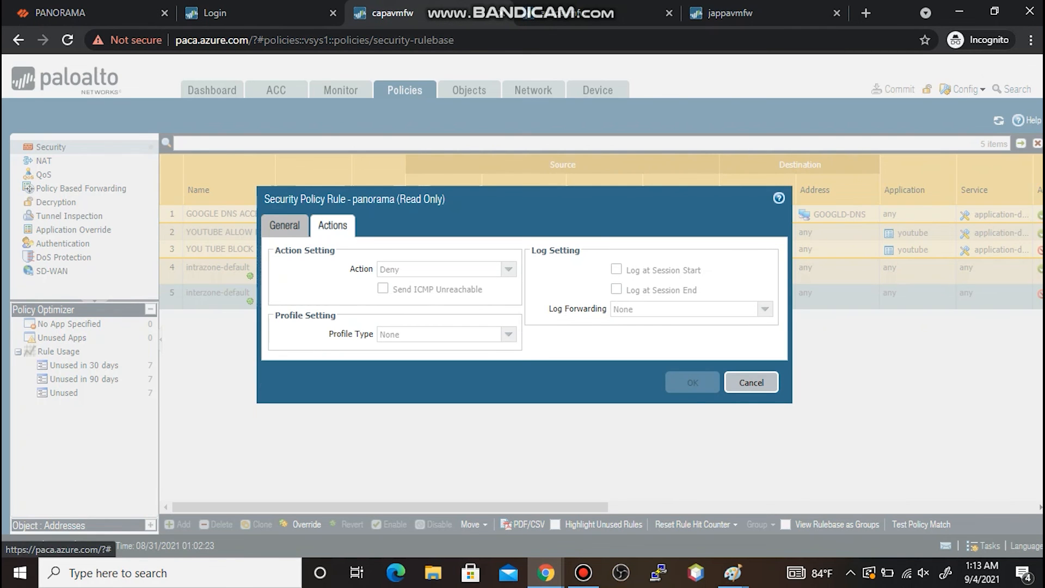
pyautogui.click(751, 383)
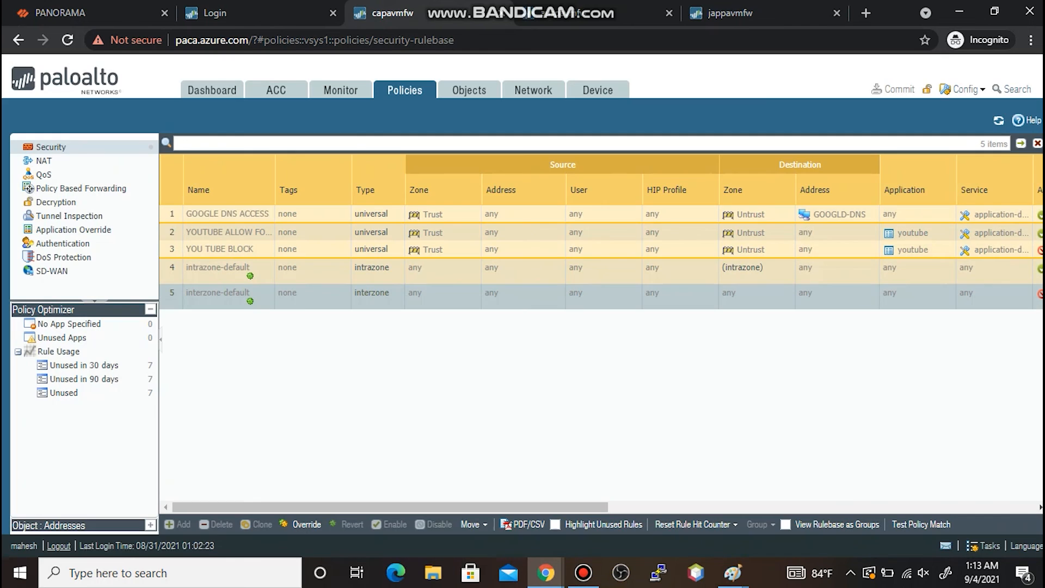
# - Refresh the firewall rules, confirm intrazone-default still allows, and return to Panorama's HOTELS rules
pyautogui.click(998, 120)
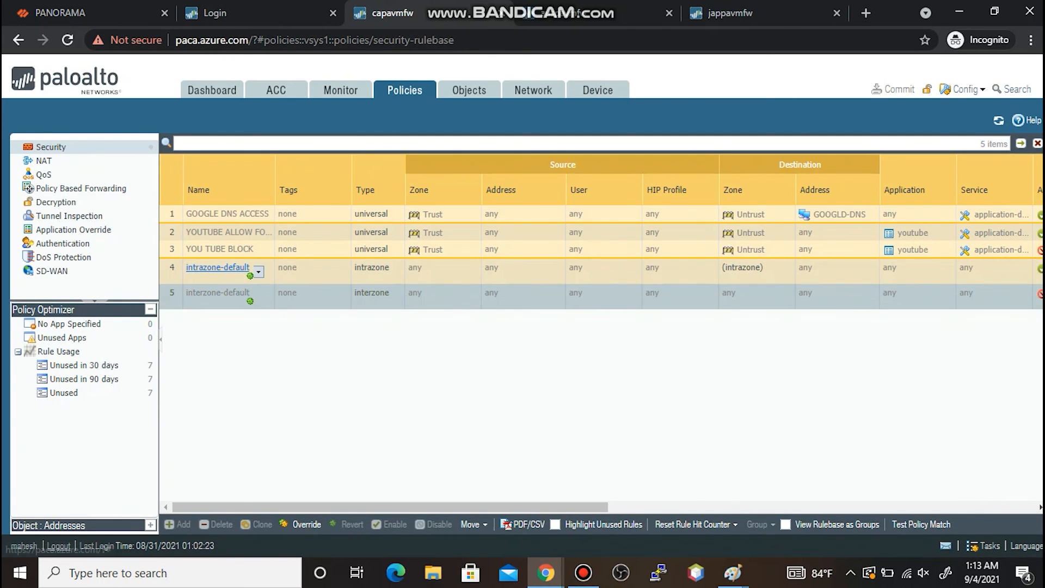
pyautogui.click(217, 267)
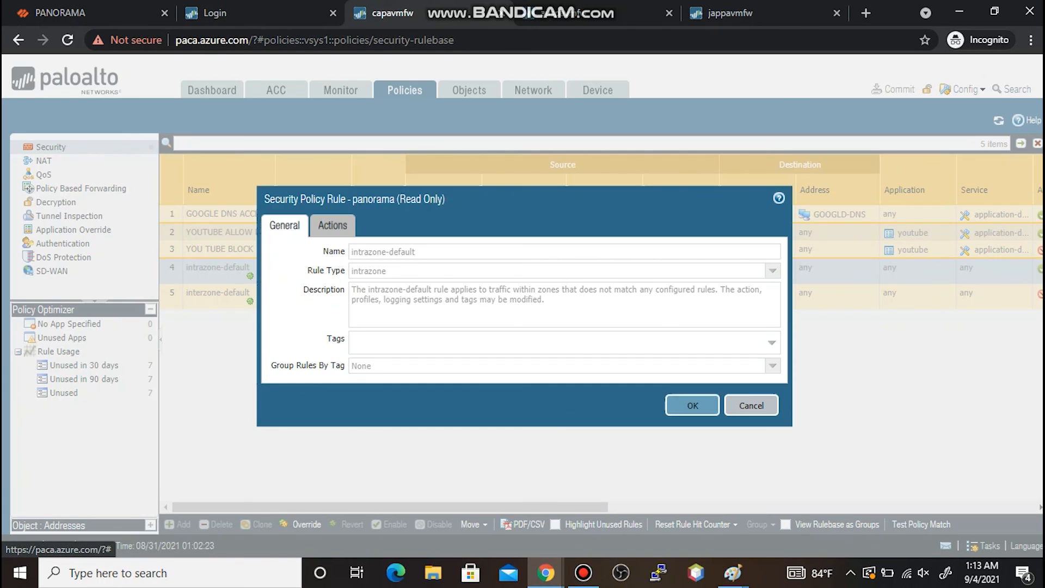
pyautogui.click(332, 226)
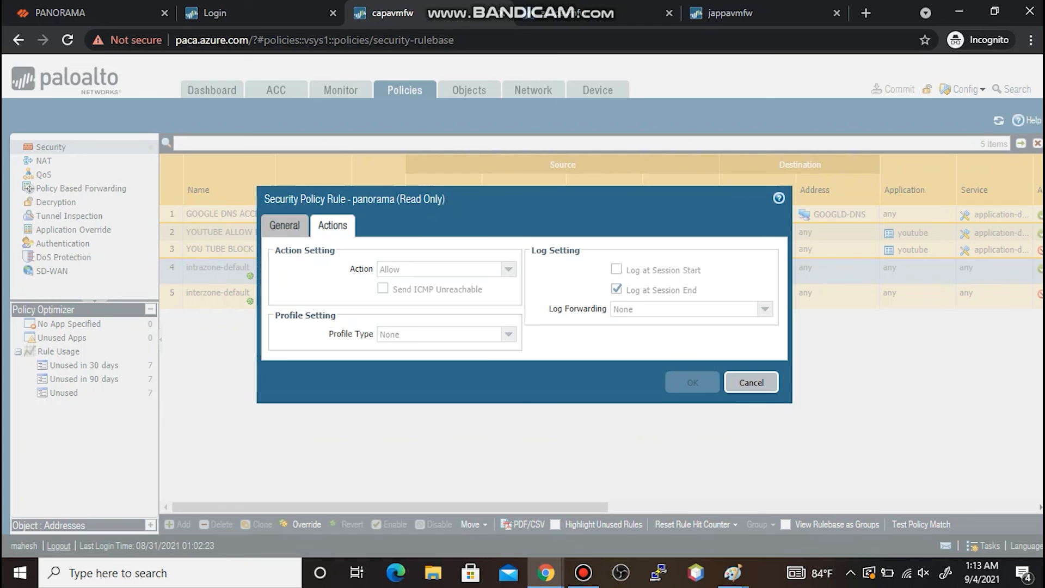
pyautogui.click(751, 382)
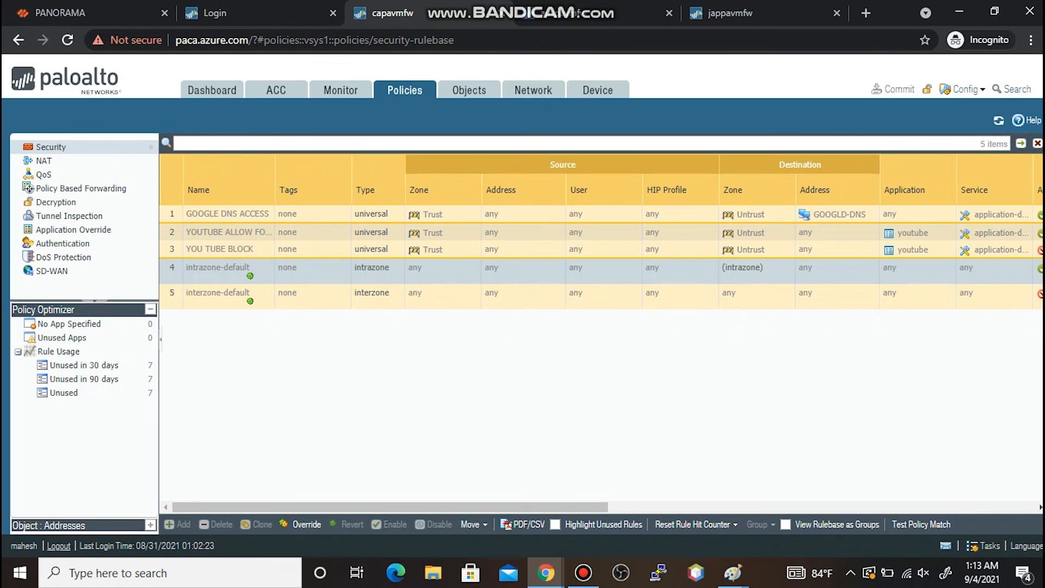
pyautogui.click(60, 12)
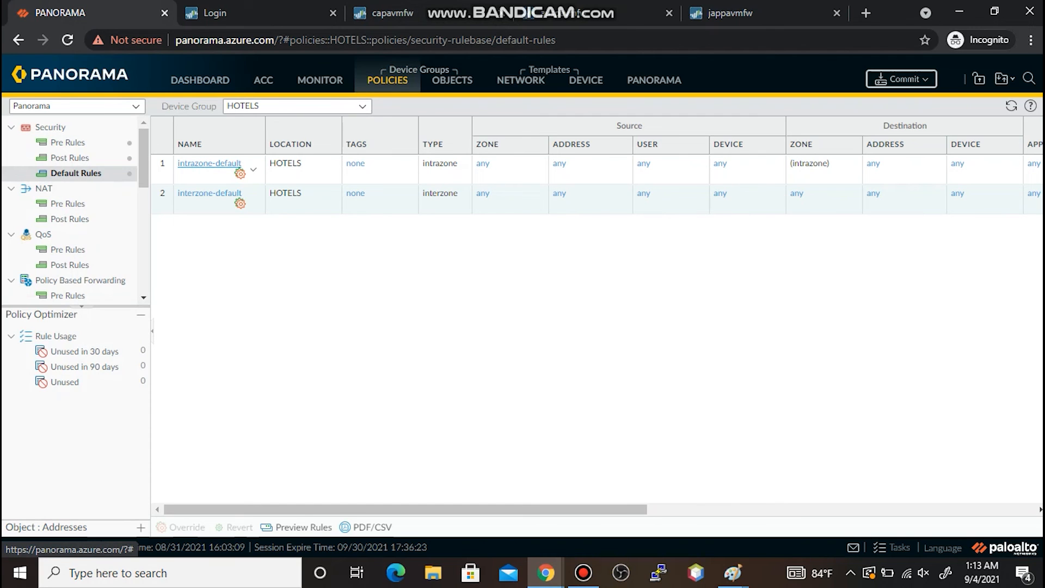
# - Review the HOTELS intrazone-default override's Allow action and close it without changes
pyautogui.click(209, 163)
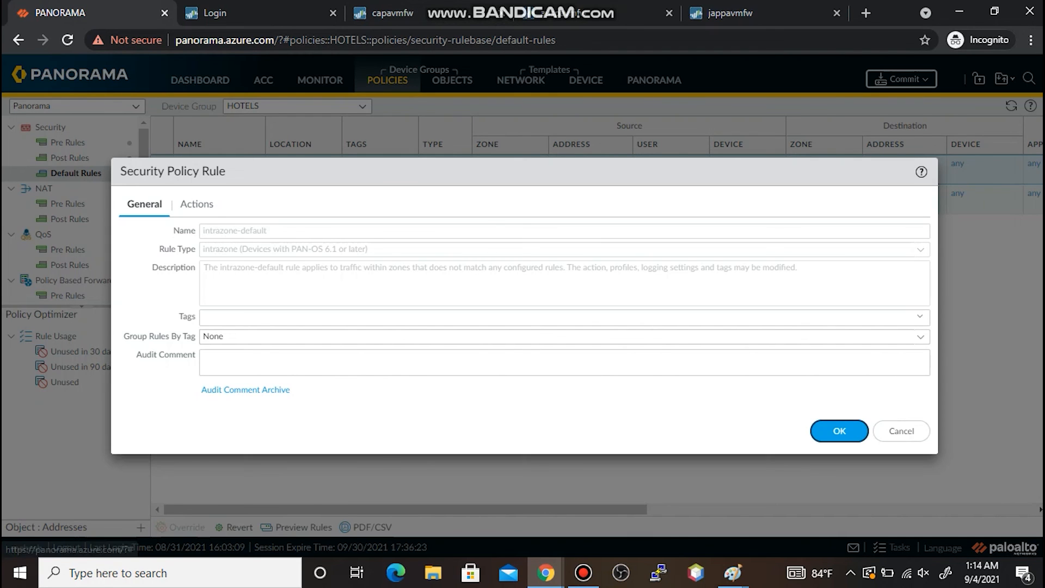
pyautogui.click(196, 203)
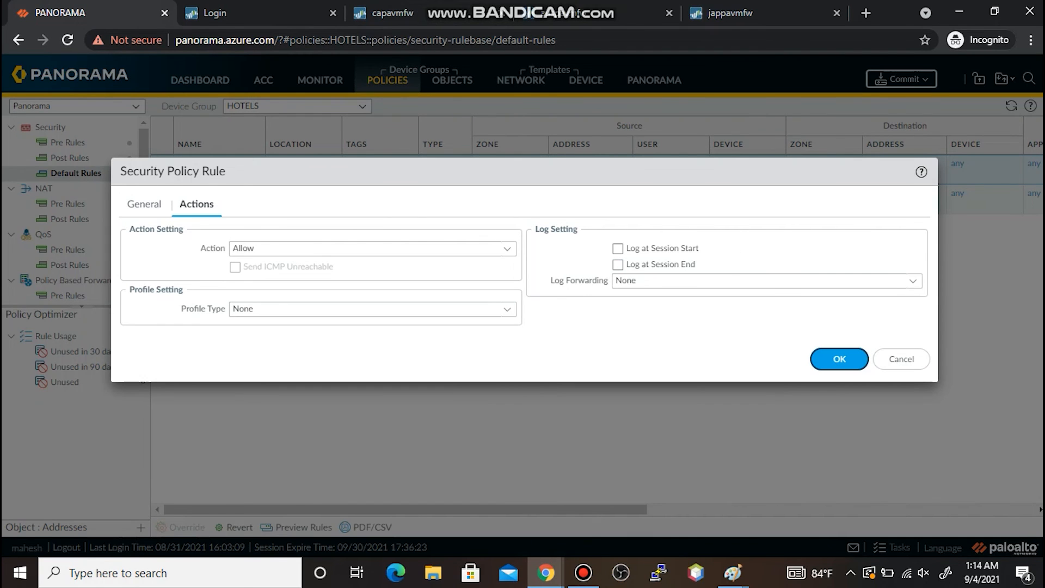
pyautogui.click(901, 359)
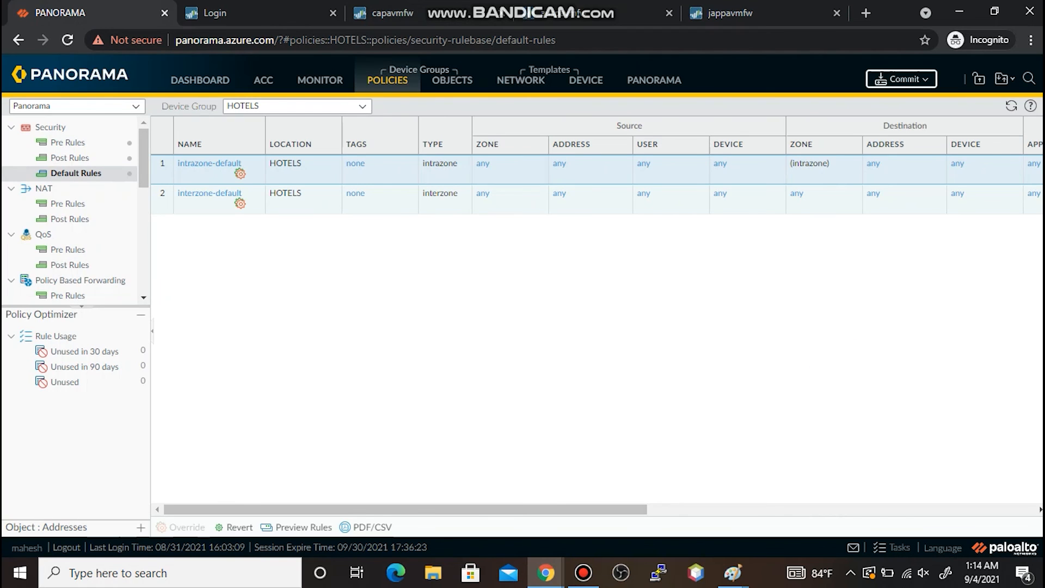
# - Commit the HOTELS intrazone-default override to Panorama
pyautogui.click(902, 80)
pyautogui.click(908, 99)
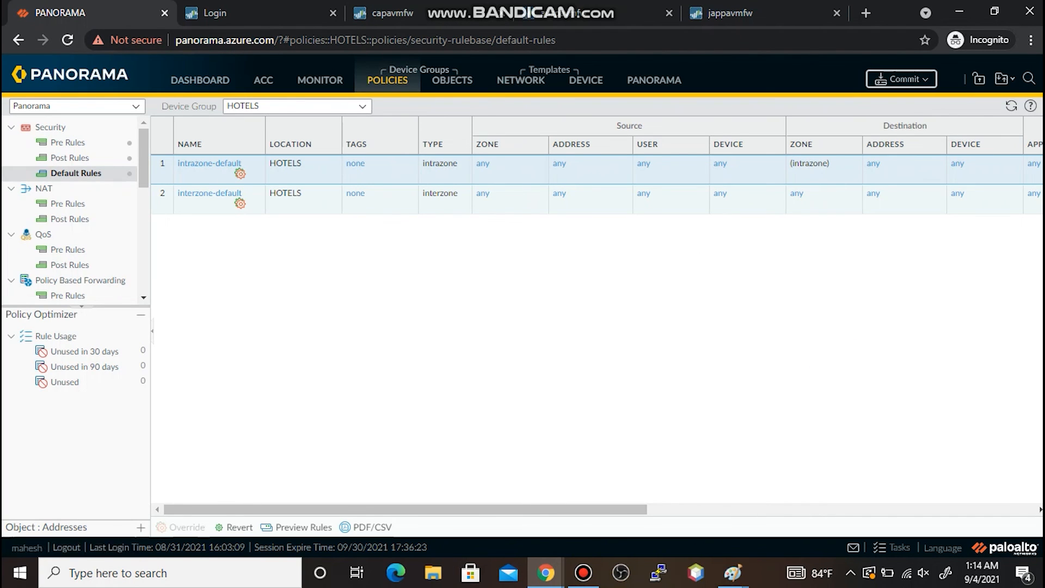
pyautogui.click(727, 474)
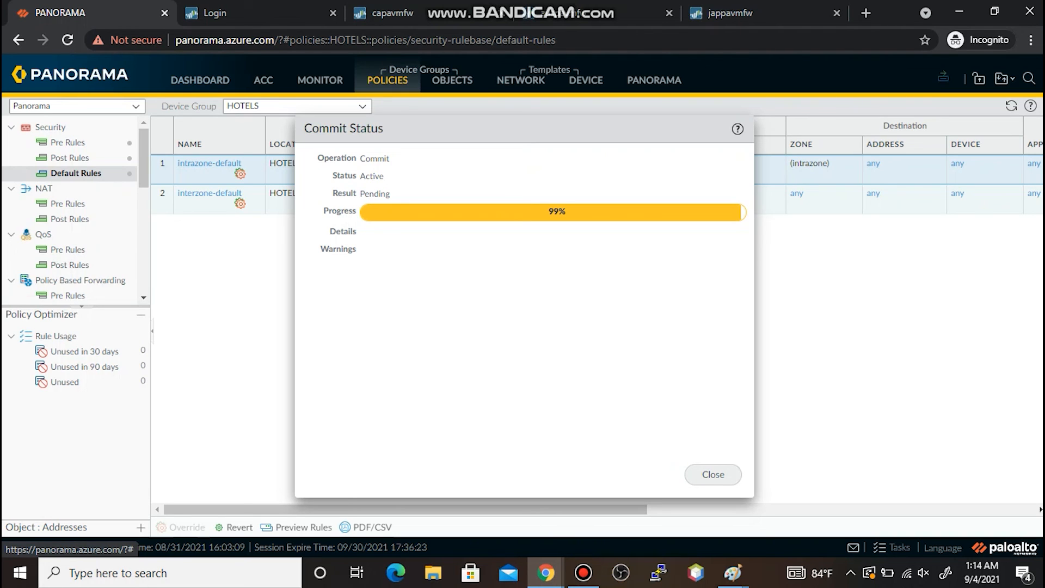
pyautogui.click(713, 474)
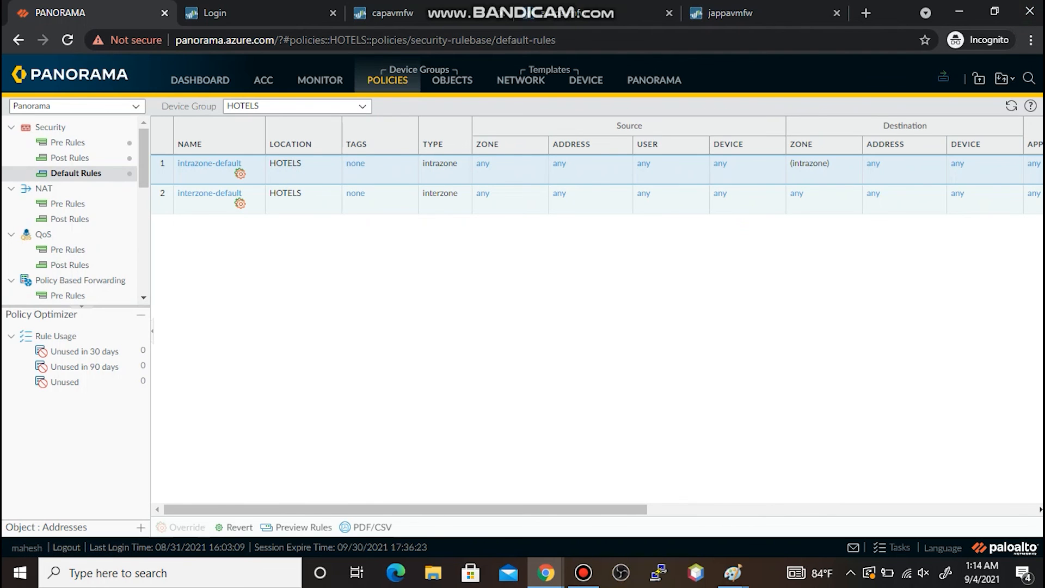
pyautogui.click(943, 77)
# - Push the configuration to the HOTELS device group and confirm the Commit All task completed
pyautogui.click(974, 116)
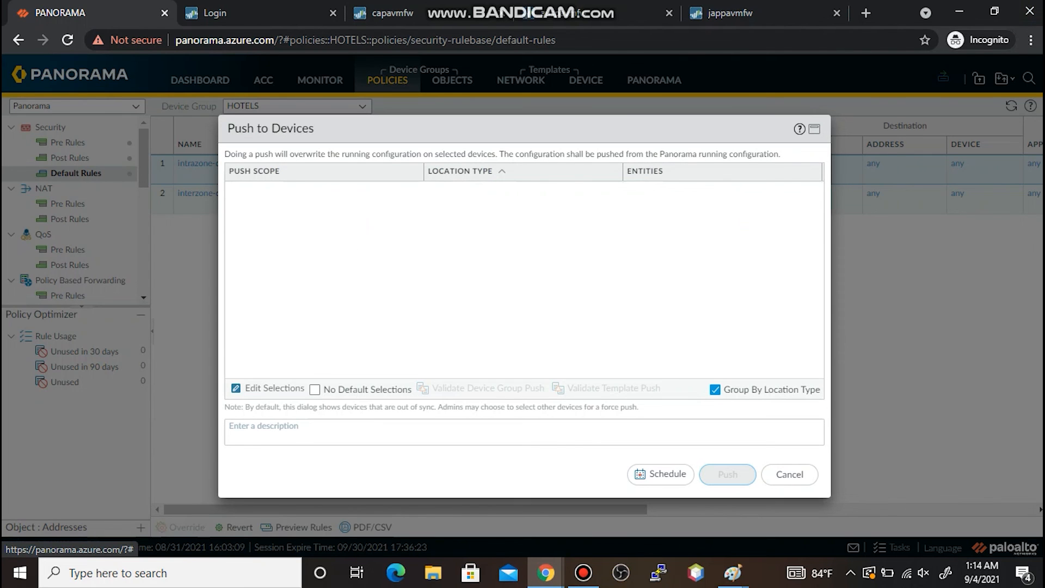
pyautogui.click(728, 474)
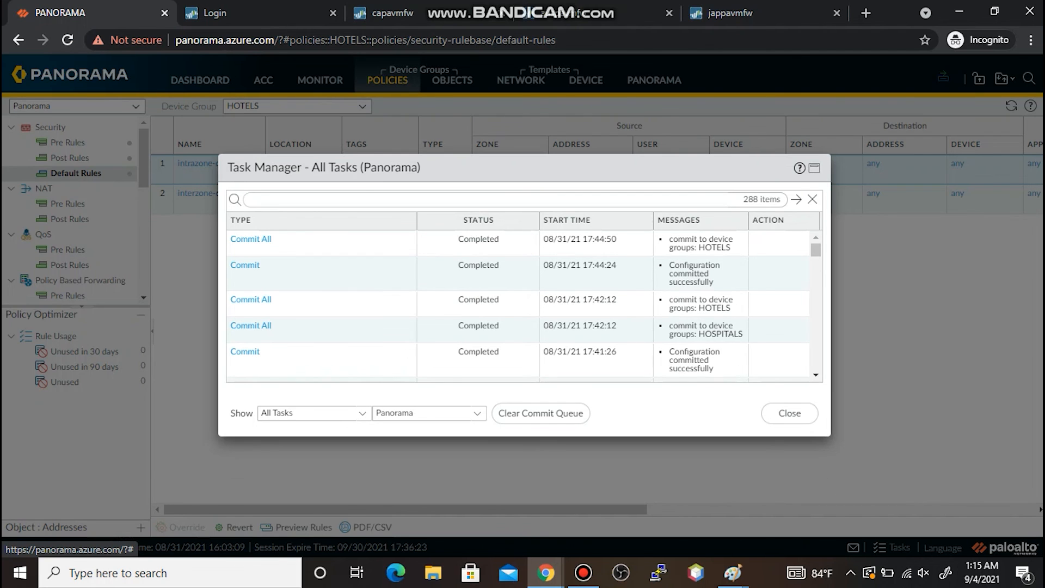
pyautogui.click(790, 413)
pyautogui.click(392, 13)
# - Refresh capavmfw's rules and review the pushed intrazone-default rule's read-only action and logging
pyautogui.click(998, 120)
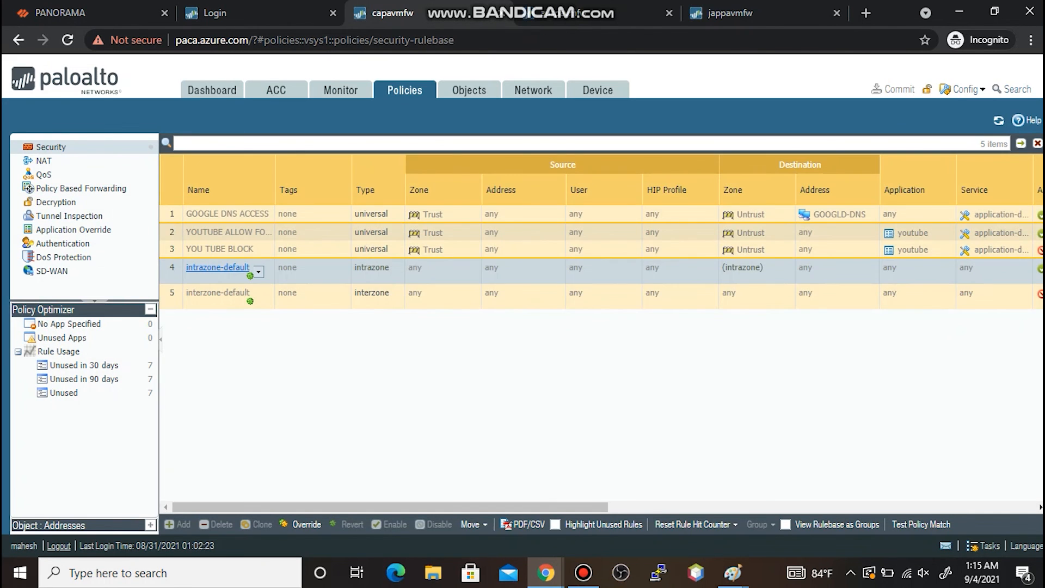
pyautogui.click(217, 267)
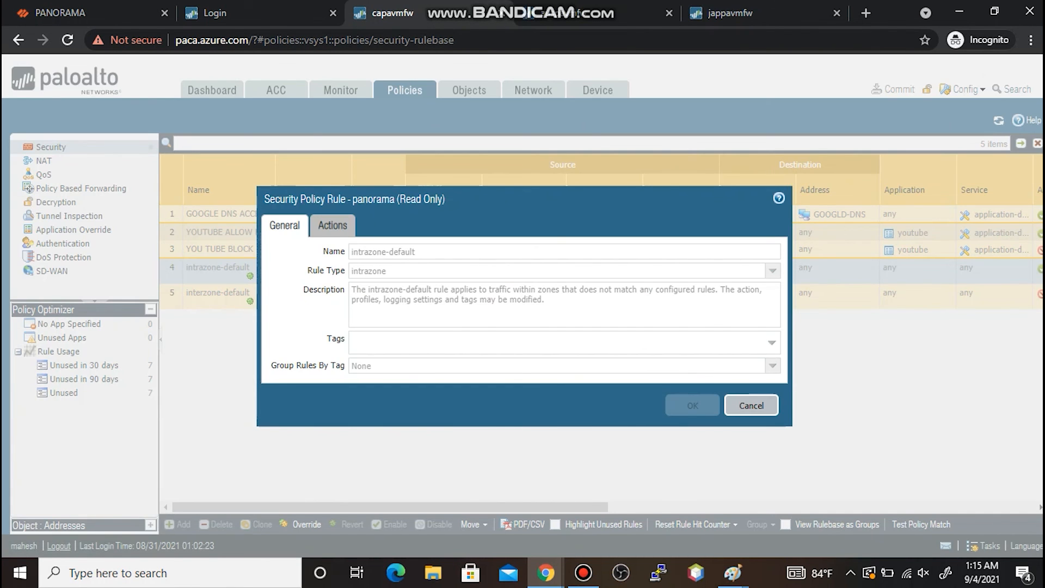
pyautogui.click(332, 225)
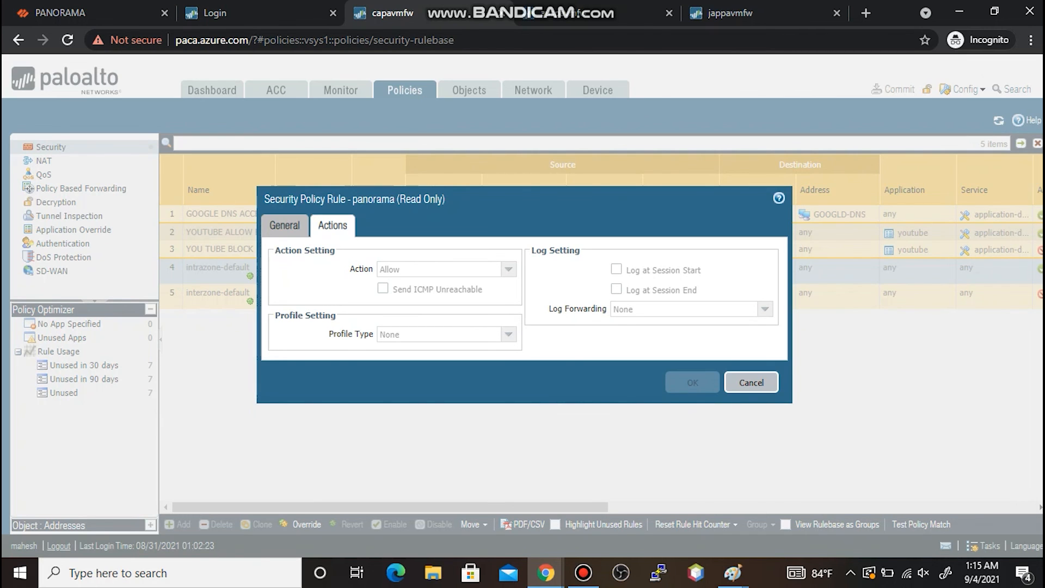
pyautogui.click(751, 382)
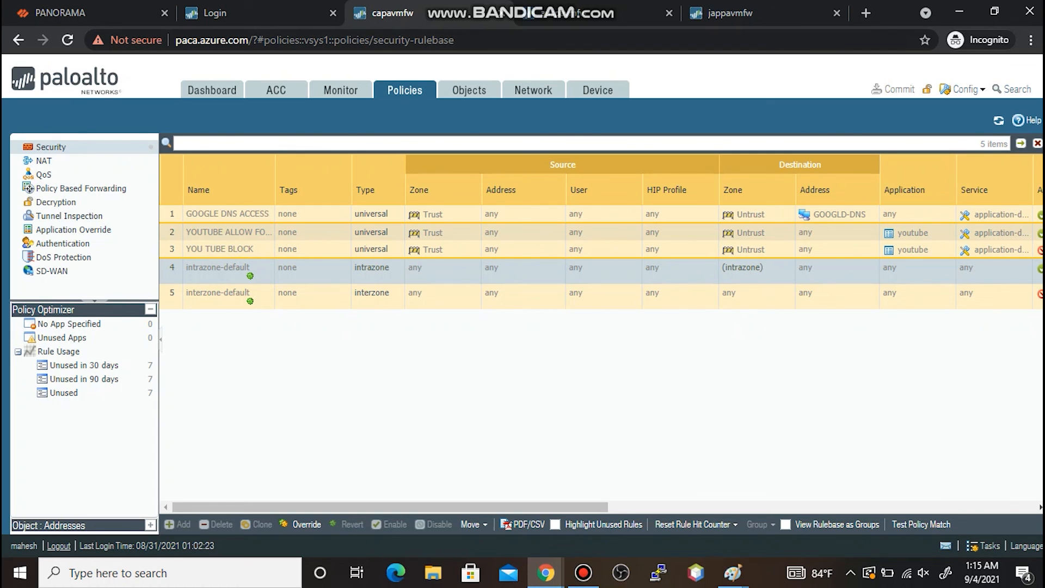
pyautogui.click(248, 268)
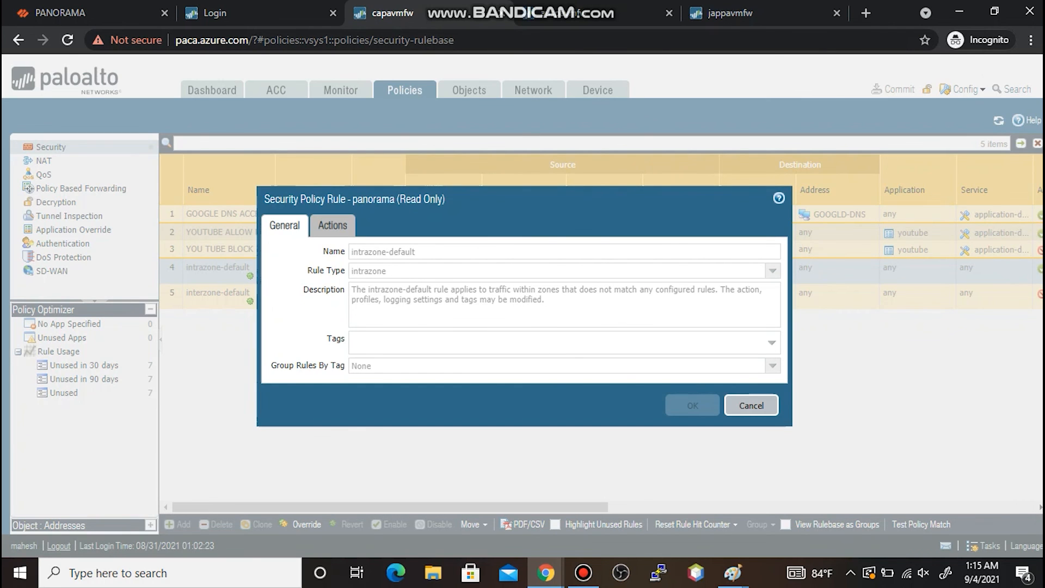
pyautogui.click(332, 225)
pyautogui.click(750, 380)
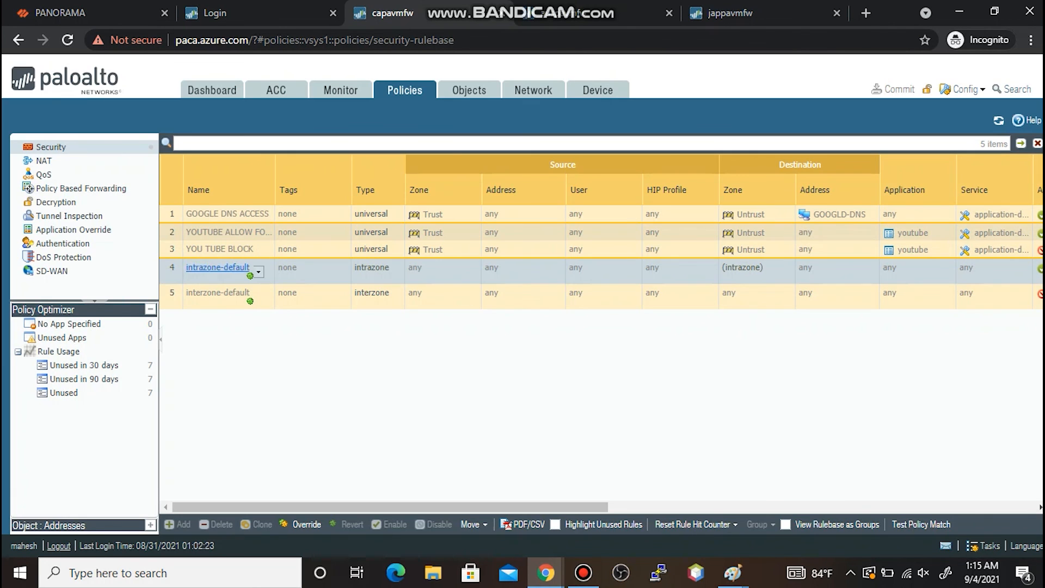
# - Override intrazone-default locally on capavmfw with Log at Session End enabled
pyautogui.click(301, 524)
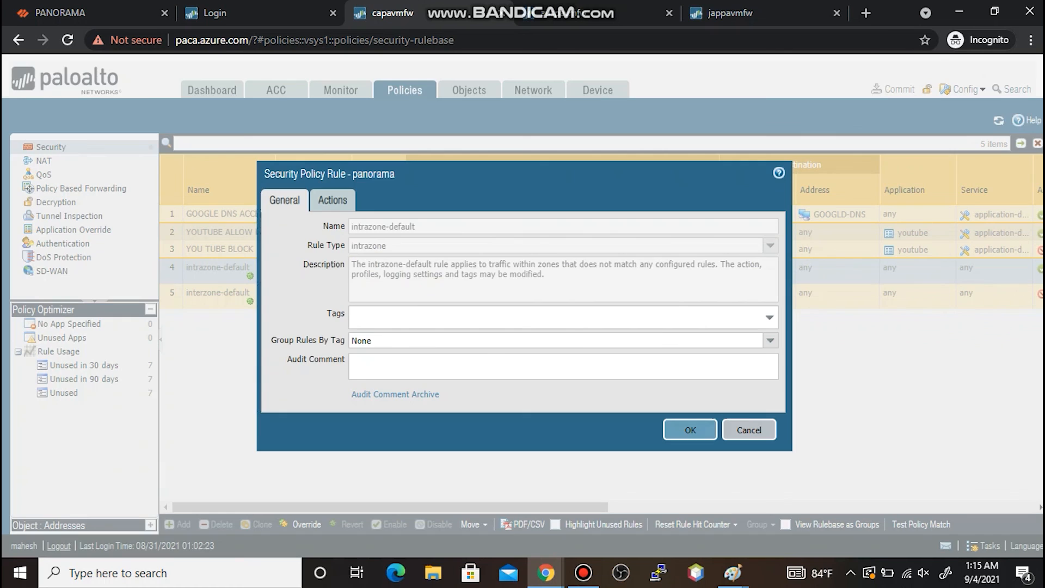
pyautogui.click(332, 199)
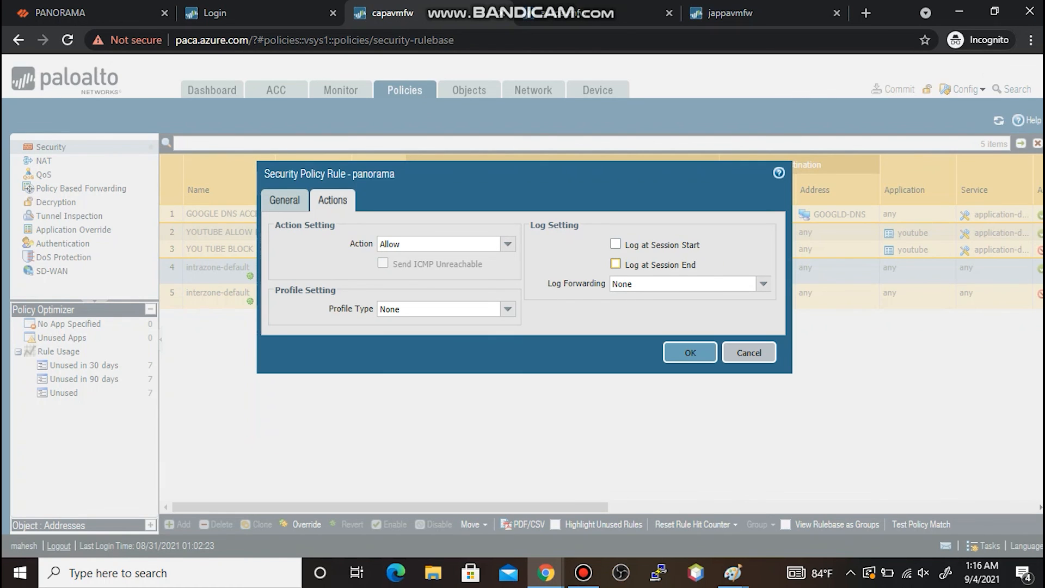
pyautogui.click(615, 264)
pyautogui.click(690, 353)
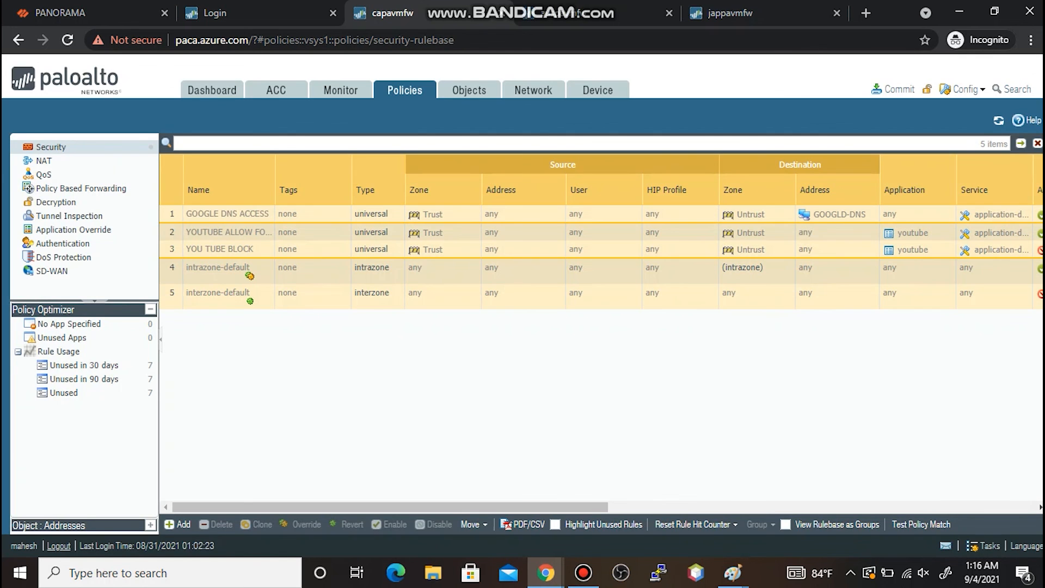
# - Commit the intrazone-default override locally on the capavmfw firewall
pyautogui.click(892, 89)
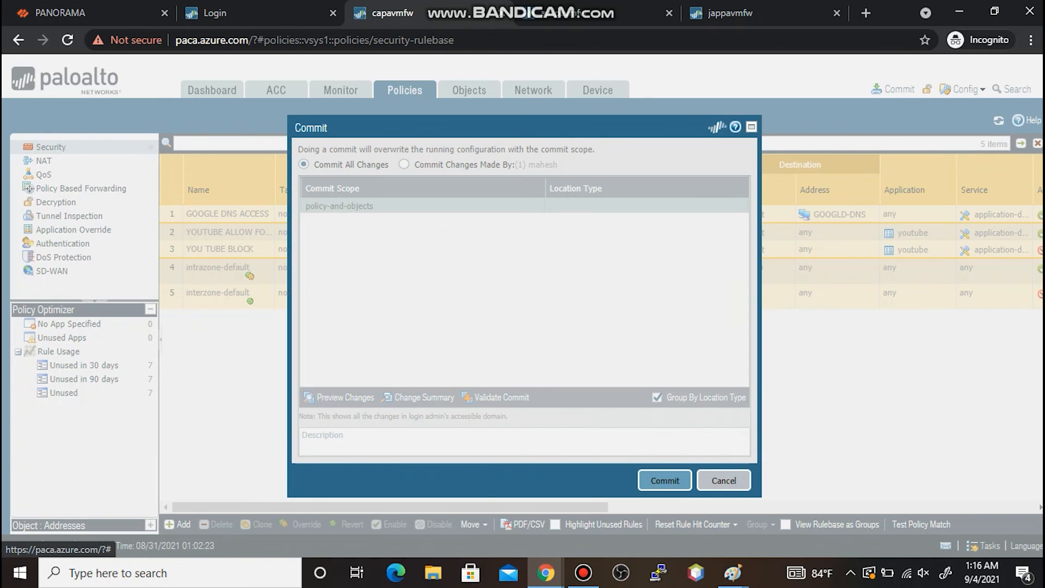
pyautogui.click(664, 480)
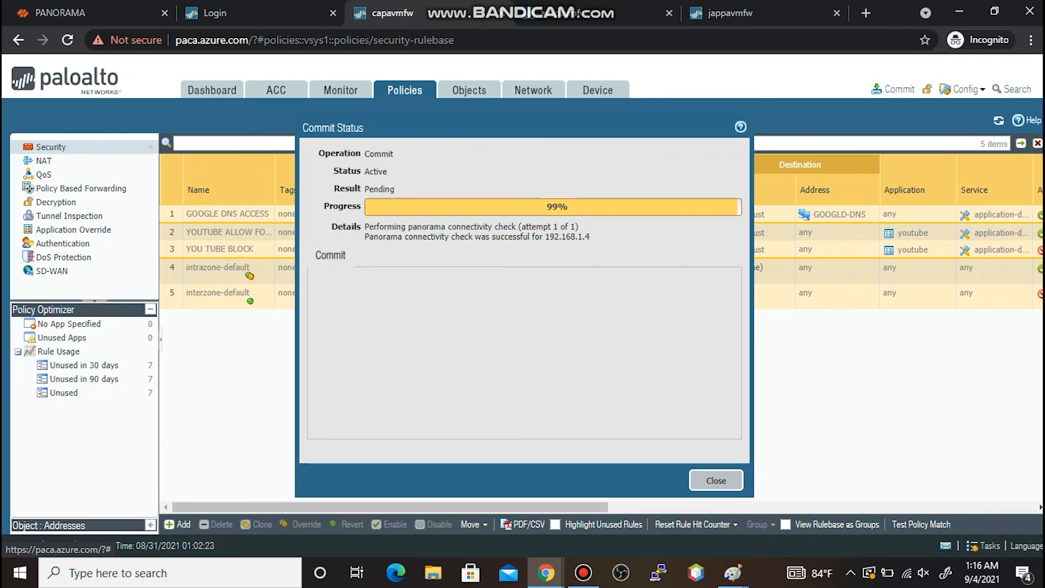
pyautogui.click(716, 480)
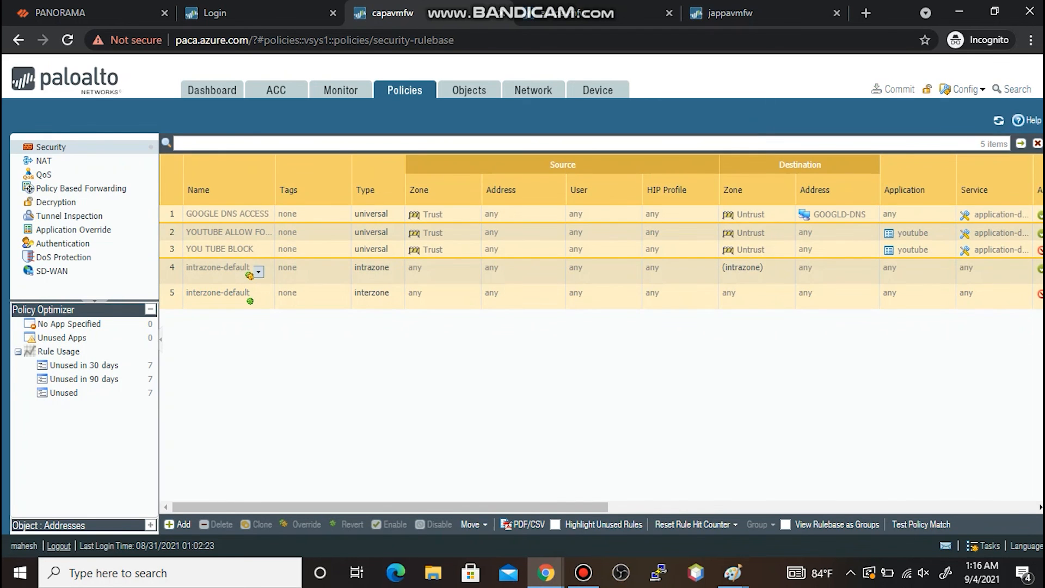
# - Verify intrazone-default still allows with session-end logging, then bring up the Untitled Paint note
pyautogui.click(218, 267)
pyautogui.click(333, 197)
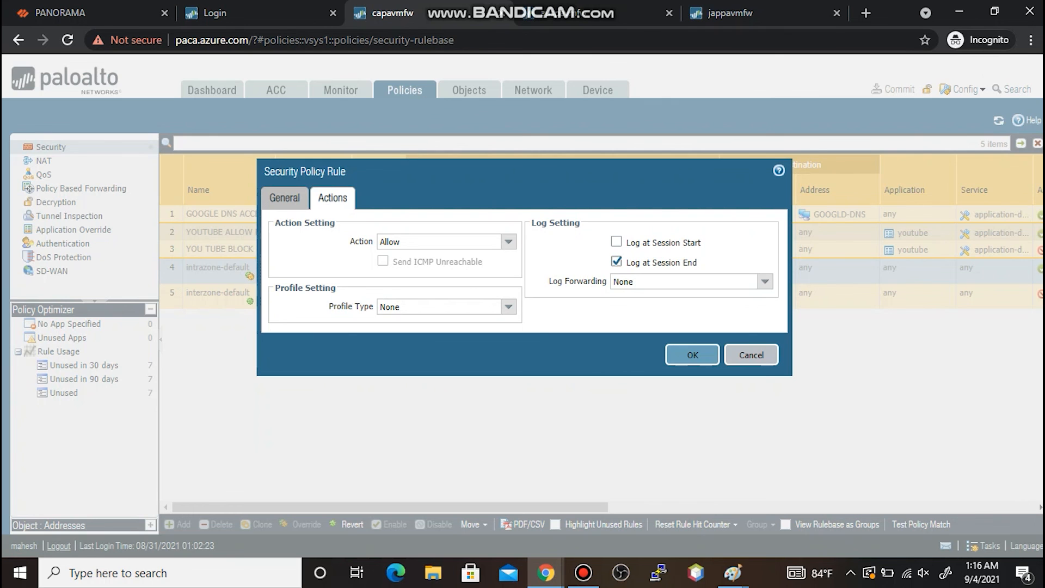
pyautogui.click(751, 355)
pyautogui.click(733, 573)
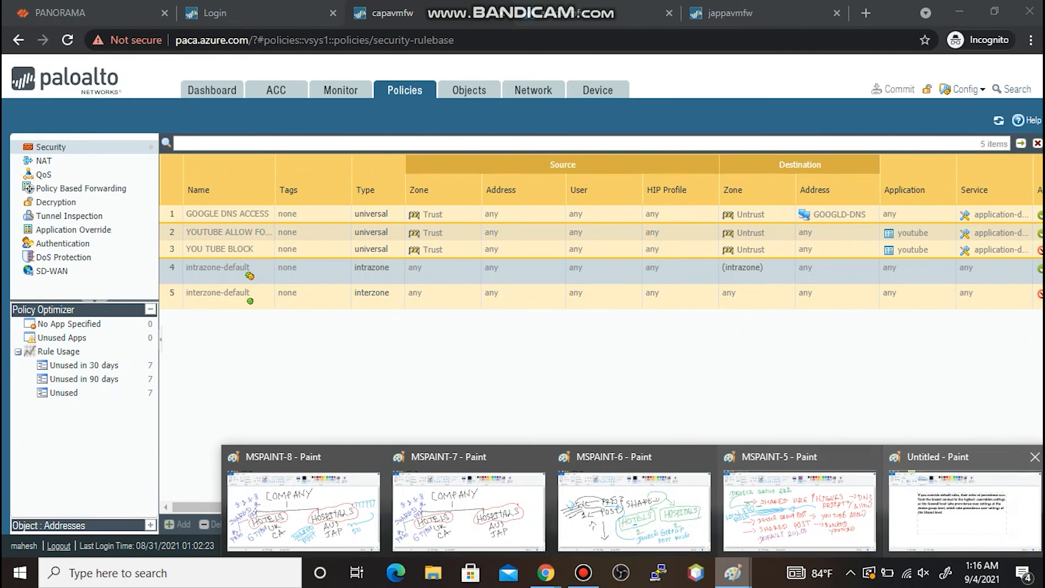
pyautogui.click(965, 512)
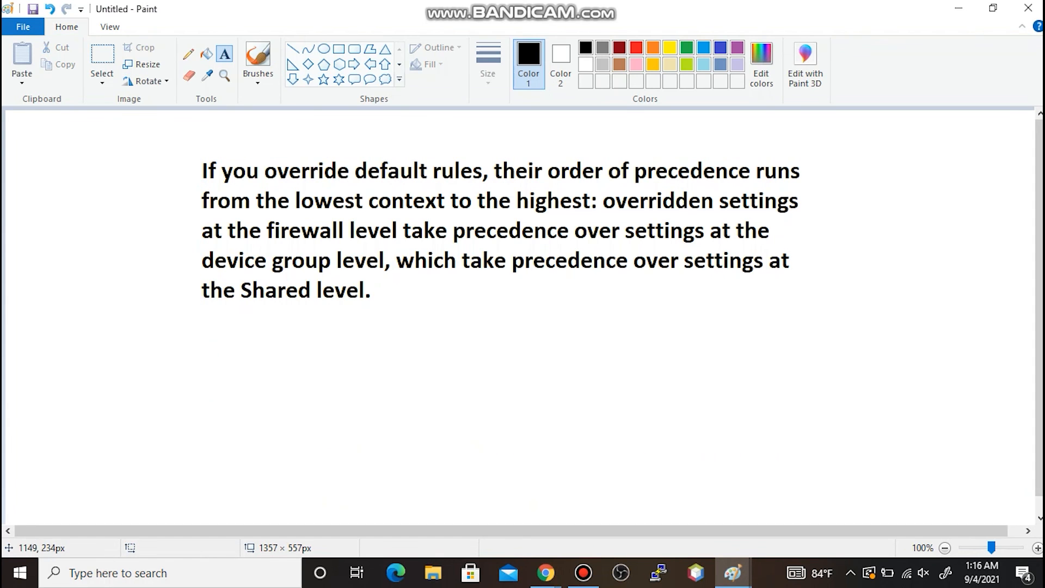
# - With the black brush, handwrite the heading 'DEFAULT RULES PRIORITY' below the paragraph
pyautogui.click(216, 351)
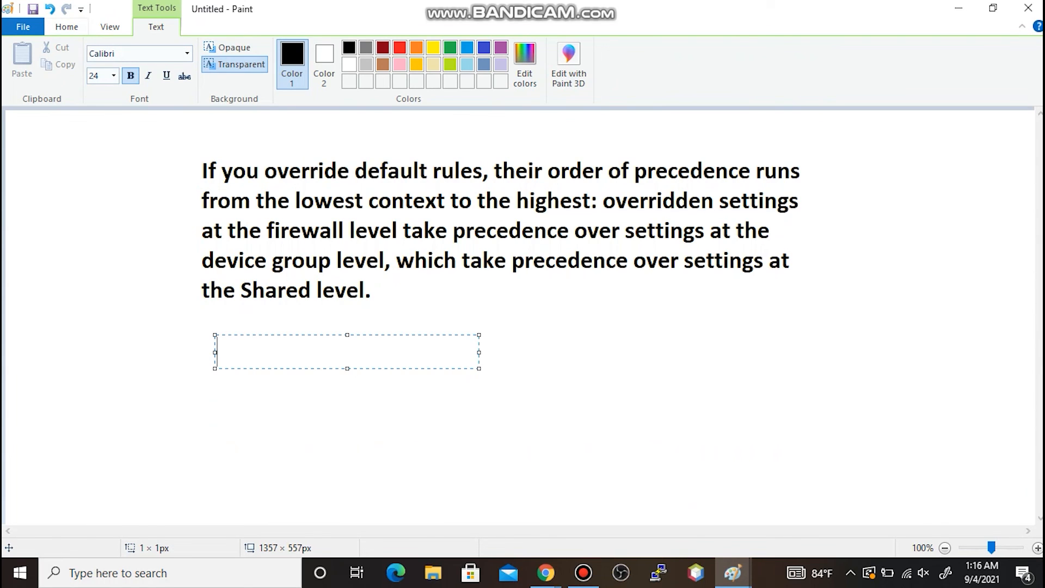
pyautogui.click(66, 27)
pyautogui.click(258, 63)
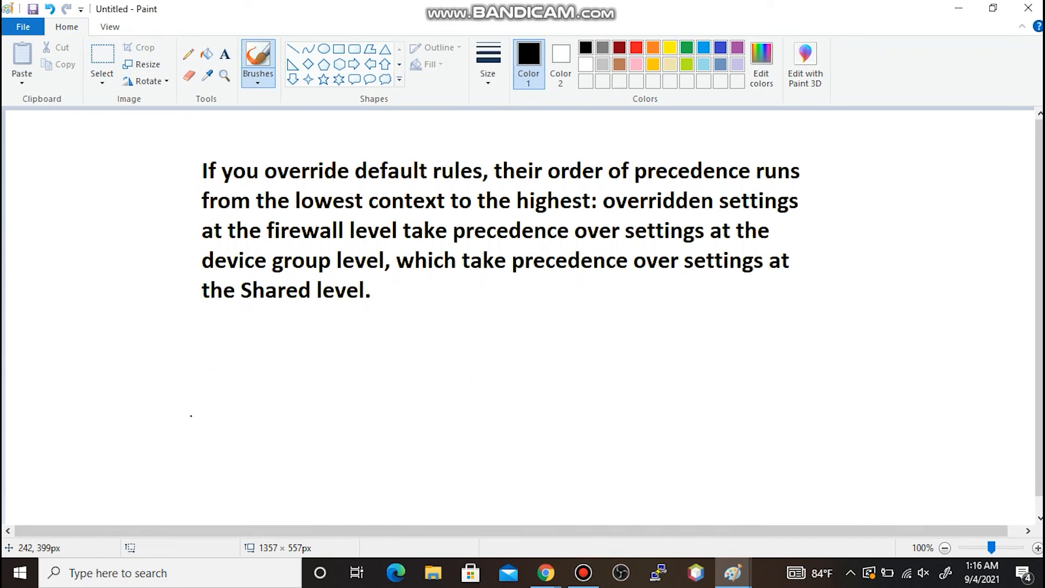
pyautogui.click(214, 365)
pyautogui.moveTo(220, 350); pyautogui.dragTo(227, 388)
pyautogui.moveTo(208, 386)
pyautogui.mouseDown()
pyautogui.moveTo(228, 365)
pyautogui.moveTo(226, 404)
pyautogui.mouseUp()
pyautogui.moveTo(258, 361)
pyautogui.mouseDown()
pyautogui.moveTo(288, 380)
pyautogui.moveTo(266, 377)
pyautogui.moveTo(309, 384)
pyautogui.moveTo(313, 349)
pyautogui.mouseUp()
pyautogui.moveTo(300, 375)
pyautogui.mouseDown()
pyautogui.moveTo(321, 370)
pyautogui.moveTo(338, 390)
pyautogui.mouseUp()
pyautogui.moveTo(336, 348)
pyautogui.mouseDown()
pyautogui.moveTo(355, 380)
pyautogui.moveTo(354, 368)
pyautogui.mouseUp()
pyautogui.moveTo(355, 354)
pyautogui.mouseDown()
pyautogui.moveTo(381, 360)
pyautogui.moveTo(371, 348)
pyautogui.mouseUp()
pyautogui.moveTo(398, 340)
pyautogui.mouseDown()
pyautogui.moveTo(393, 379)
pyautogui.moveTo(415, 370)
pyautogui.mouseUp()
pyautogui.moveTo(424, 335); pyautogui.dragTo(433, 372)
pyautogui.moveTo(409, 340)
pyautogui.mouseDown()
pyautogui.moveTo(434, 333)
pyautogui.moveTo(488, 366)
pyautogui.moveTo(493, 342)
pyautogui.mouseUp()
pyautogui.moveTo(486, 352)
pyautogui.mouseDown()
pyautogui.moveTo(509, 359)
pyautogui.moveTo(525, 326)
pyautogui.moveTo(555, 360)
pyautogui.mouseUp()
pyautogui.moveTo(559, 322)
pyautogui.mouseDown()
pyautogui.moveTo(583, 354)
pyautogui.moveTo(576, 338)
pyautogui.mouseUp()
pyautogui.moveTo(560, 327); pyautogui.dragTo(597, 352)
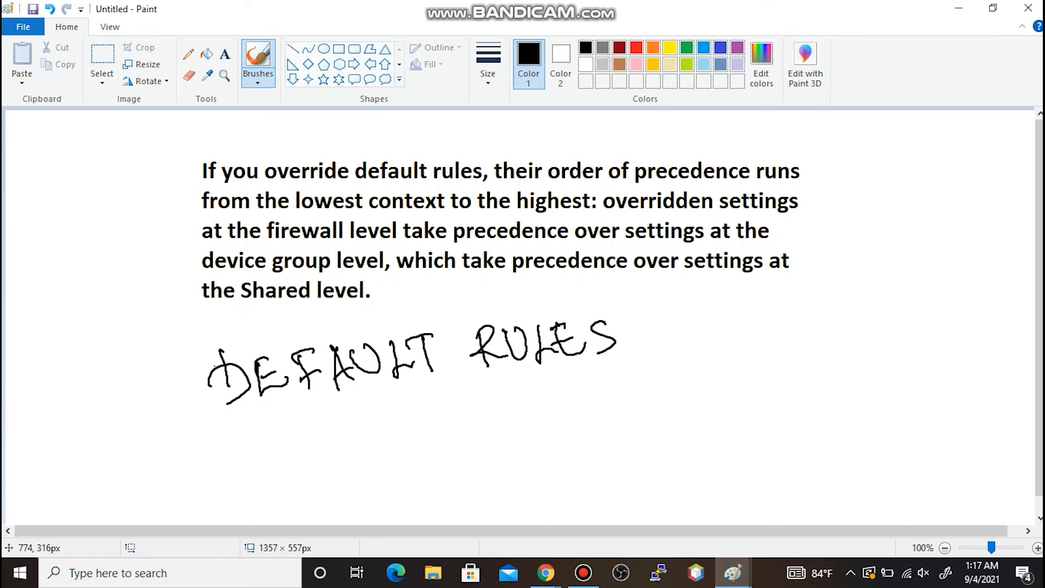
pyautogui.moveTo(653, 317); pyautogui.dragTo(666, 359)
pyautogui.moveTo(651, 321)
pyautogui.mouseDown()
pyautogui.moveTo(676, 322)
pyautogui.moveTo(651, 338)
pyautogui.mouseUp()
pyautogui.moveTo(685, 316)
pyautogui.mouseDown()
pyautogui.moveTo(689, 354)
pyautogui.moveTo(682, 335)
pyautogui.mouseUp()
pyautogui.moveTo(682, 336)
pyautogui.mouseDown()
pyautogui.moveTo(727, 344)
pyautogui.moveTo(732, 318)
pyautogui.mouseUp()
pyautogui.moveTo(715, 347)
pyautogui.mouseDown()
pyautogui.moveTo(751, 314)
pyautogui.moveTo(790, 339)
pyautogui.mouseUp()
pyautogui.moveTo(787, 310); pyautogui.dragTo(805, 335)
pyautogui.moveTo(823, 298); pyautogui.dragTo(824, 332)
pyautogui.moveTo(819, 305); pyautogui.dragTo(838, 292)
pyautogui.moveTo(812, 333); pyautogui.dragTo(832, 330)
pyautogui.moveTo(861, 294); pyautogui.dragTo(864, 327)
pyautogui.moveTo(836, 301)
pyautogui.mouseDown()
pyautogui.moveTo(876, 297)
pyautogui.moveTo(903, 317)
pyautogui.mouseUp()
pyautogui.moveTo(913, 284); pyautogui.dragTo(893, 337)
# - Handwrite the ranked levels LOCAL FIREWALL, DEVICE GROUP and SHARED beneath the heading
pyautogui.moveTo(544, 397)
pyautogui.mouseDown()
pyautogui.moveTo(546, 429)
pyautogui.moveTo(568, 428)
pyautogui.moveTo(578, 402)
pyautogui.moveTo(622, 417)
pyautogui.mouseUp()
pyautogui.moveTo(626, 421)
pyautogui.mouseDown()
pyautogui.moveTo(635, 387)
pyautogui.moveTo(648, 416)
pyautogui.mouseUp()
pyautogui.moveTo(638, 406)
pyautogui.mouseDown()
pyautogui.moveTo(625, 409)
pyautogui.moveTo(677, 415)
pyautogui.mouseUp()
pyautogui.moveTo(703, 379)
pyautogui.mouseDown()
pyautogui.moveTo(705, 413)
pyautogui.moveTo(716, 377)
pyautogui.mouseUp()
pyautogui.moveTo(696, 402)
pyautogui.mouseDown()
pyautogui.moveTo(733, 408)
pyautogui.moveTo(743, 378)
pyautogui.mouseUp()
pyautogui.moveTo(722, 410); pyautogui.dragTo(798, 387)
pyautogui.moveTo(766, 371)
pyautogui.mouseDown()
pyautogui.moveTo(790, 361)
pyautogui.moveTo(781, 385)
pyautogui.moveTo(844, 364)
pyautogui.moveTo(843, 398)
pyautogui.mouseUp()
pyautogui.moveTo(851, 360); pyautogui.dragTo(866, 388)
pyautogui.moveTo(843, 384); pyautogui.dragTo(878, 389)
pyautogui.moveTo(888, 351); pyautogui.dragTo(896, 390)
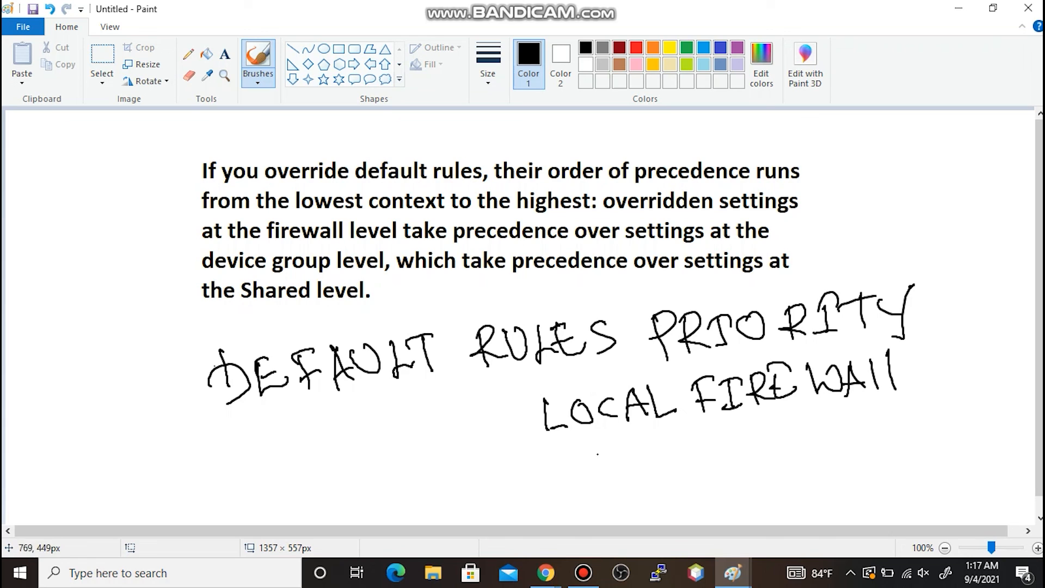
pyautogui.moveTo(559, 447)
pyautogui.mouseDown()
pyautogui.moveTo(561, 476)
pyautogui.moveTo(624, 475)
pyautogui.moveTo(615, 442)
pyautogui.mouseUp()
pyautogui.moveTo(601, 460)
pyautogui.mouseDown()
pyautogui.moveTo(653, 443)
pyautogui.moveTo(666, 462)
pyautogui.mouseUp()
pyautogui.moveTo(656, 439)
pyautogui.mouseDown()
pyautogui.moveTo(676, 433)
pyautogui.moveTo(679, 462)
pyautogui.mouseUp()
pyautogui.moveTo(711, 434)
pyautogui.mouseDown()
pyautogui.moveTo(713, 458)
pyautogui.moveTo(737, 449)
pyautogui.moveTo(723, 421)
pyautogui.mouseUp()
pyautogui.moveTo(712, 444); pyautogui.dragTo(720, 440)
pyautogui.moveTo(769, 416)
pyautogui.mouseDown()
pyautogui.moveTo(761, 436)
pyautogui.moveTo(781, 431)
pyautogui.moveTo(803, 447)
pyautogui.mouseUp()
pyautogui.moveTo(793, 421); pyautogui.dragTo(817, 441)
pyautogui.moveTo(826, 413); pyautogui.dragTo(867, 403)
pyautogui.moveTo(880, 405)
pyautogui.mouseDown()
pyautogui.moveTo(884, 433)
pyautogui.moveTo(872, 418)
pyautogui.mouseUp()
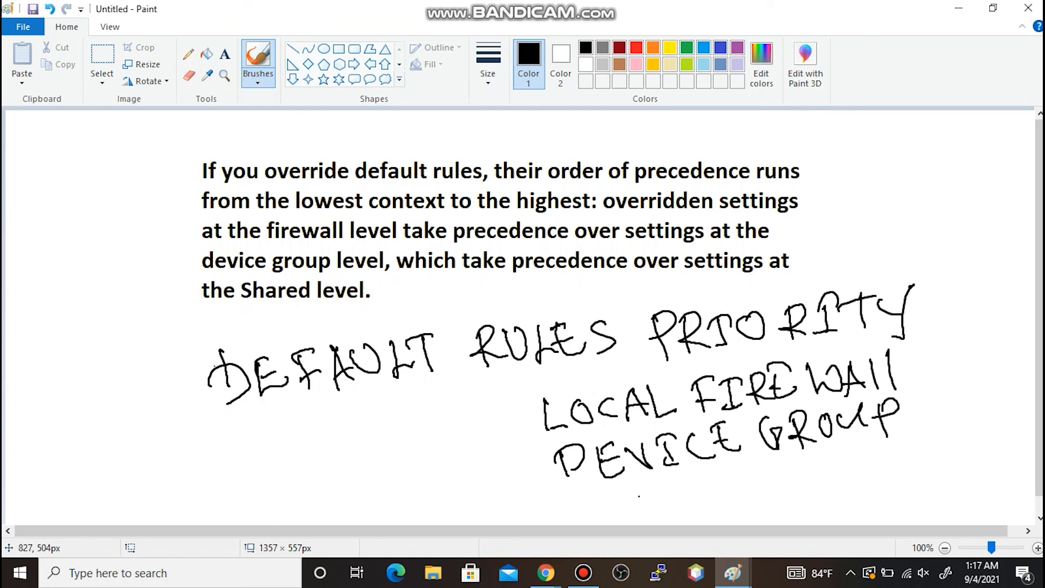
pyautogui.moveTo(624, 493)
pyautogui.mouseDown()
pyautogui.moveTo(610, 519)
pyautogui.moveTo(658, 517)
pyautogui.moveTo(656, 505)
pyautogui.mouseUp()
pyautogui.moveTo(679, 482)
pyautogui.mouseDown()
pyautogui.moveTo(679, 519)
pyautogui.moveTo(699, 497)
pyautogui.mouseUp()
pyautogui.moveTo(707, 484)
pyautogui.mouseDown()
pyautogui.moveTo(707, 516)
pyautogui.moveTo(744, 508)
pyautogui.moveTo(763, 486)
pyautogui.moveTo(752, 469)
pyautogui.mouseUp()
pyautogui.moveTo(742, 489); pyautogui.dragTo(776, 495)
pyautogui.moveTo(765, 469); pyautogui.dragTo(771, 497)
# - In red, underline 'context to' and the heading, and draw an upward arrow beside the list
pyautogui.click(803, 482)
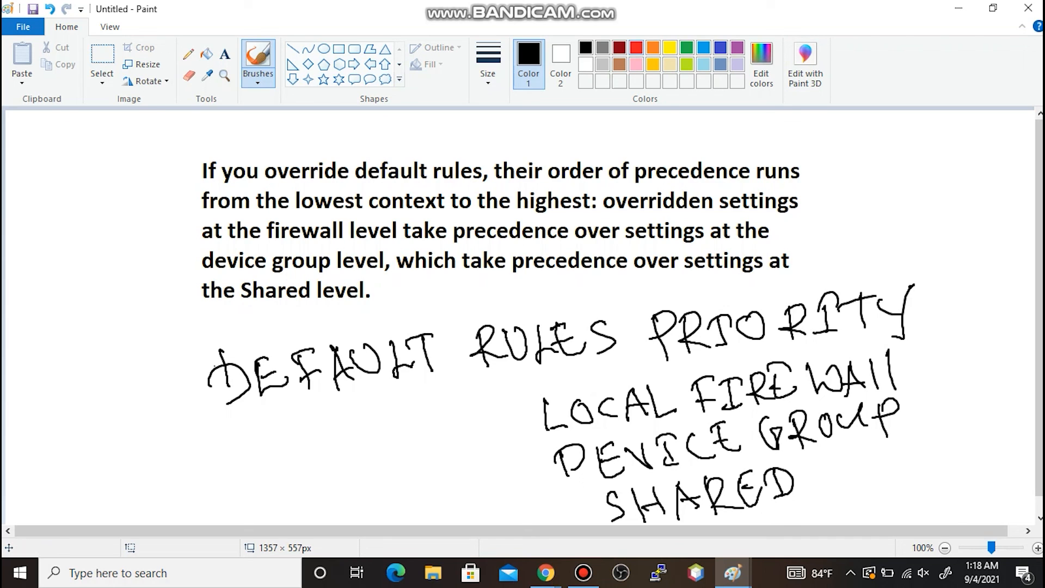
pyautogui.click(636, 47)
pyautogui.moveTo(472, 211); pyautogui.dragTo(436, 214)
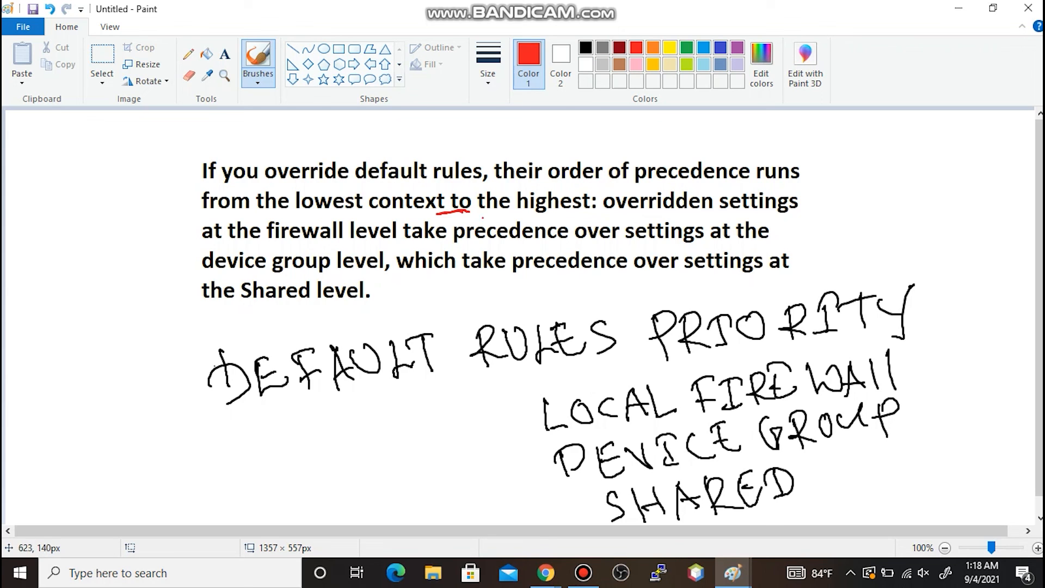
pyautogui.moveTo(968, 257); pyautogui.dragTo(929, 474)
pyautogui.moveTo(940, 267)
pyautogui.mouseDown()
pyautogui.moveTo(969, 217)
pyautogui.moveTo(987, 268)
pyautogui.moveTo(932, 261)
pyautogui.mouseUp()
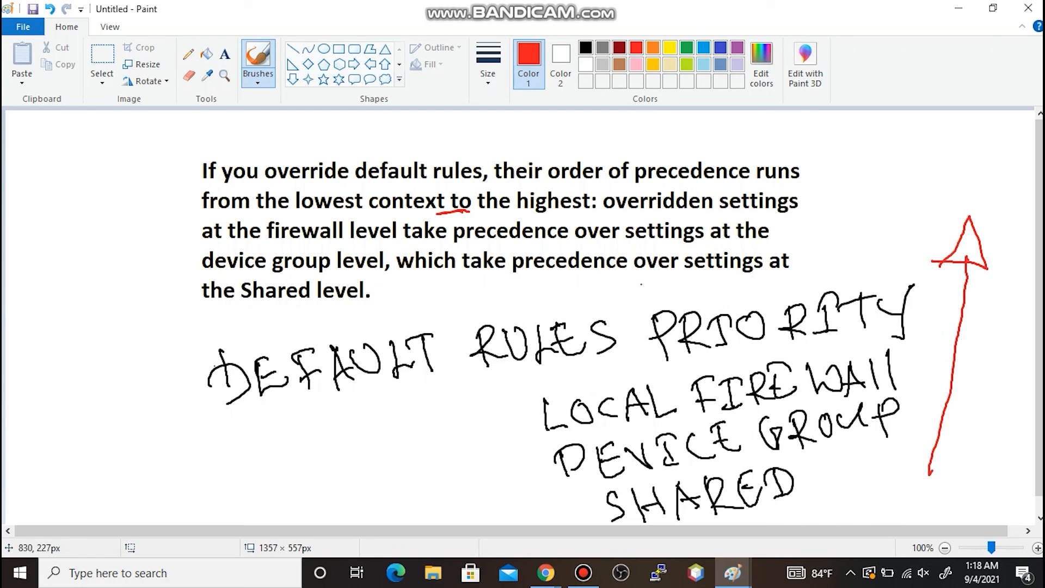
pyautogui.moveTo(252, 427)
pyautogui.mouseDown()
pyautogui.moveTo(473, 372)
pyautogui.moveTo(788, 345)
pyautogui.mouseUp()
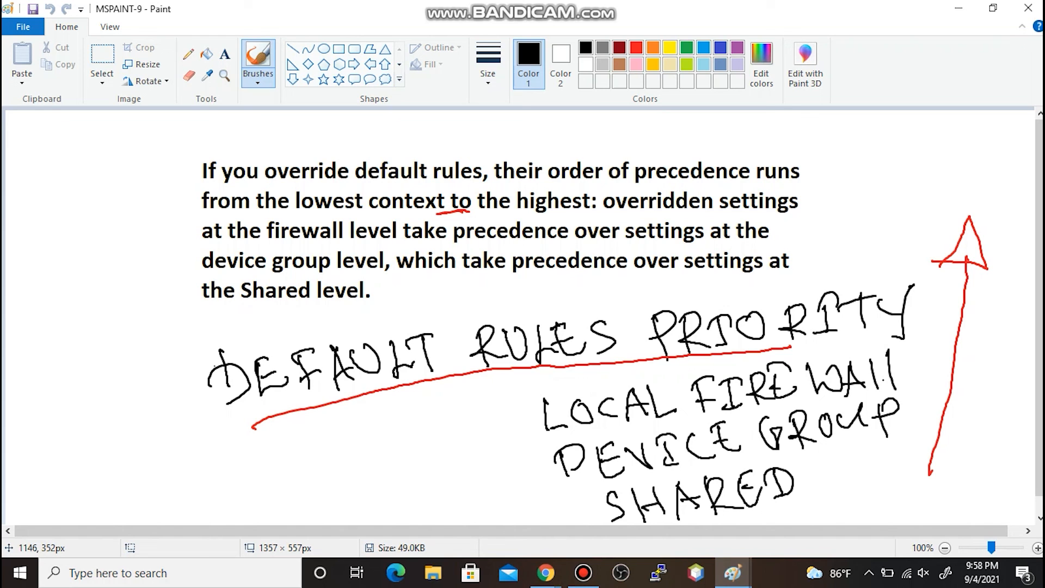
pyautogui.click(732, 573)
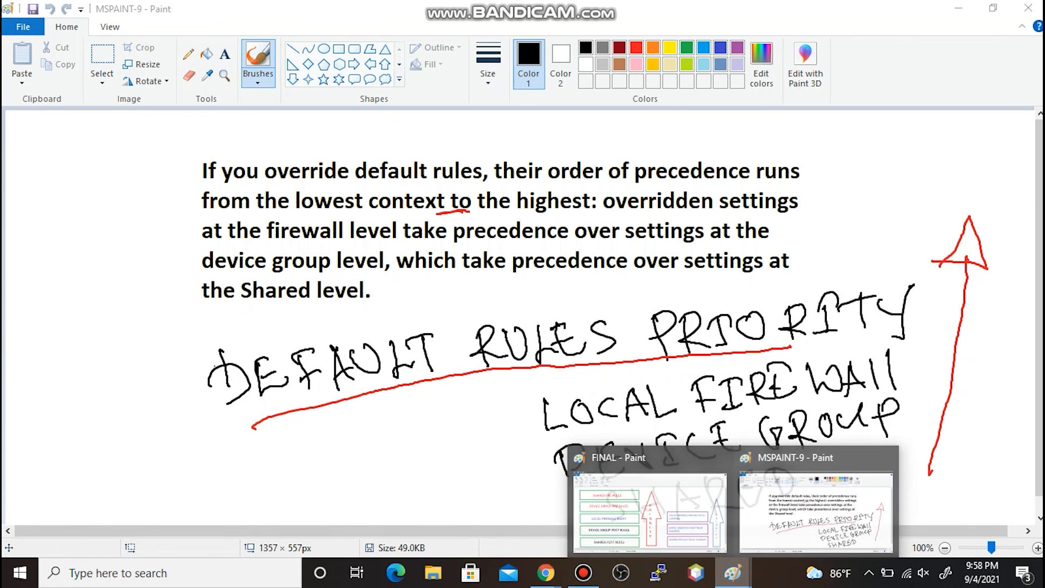